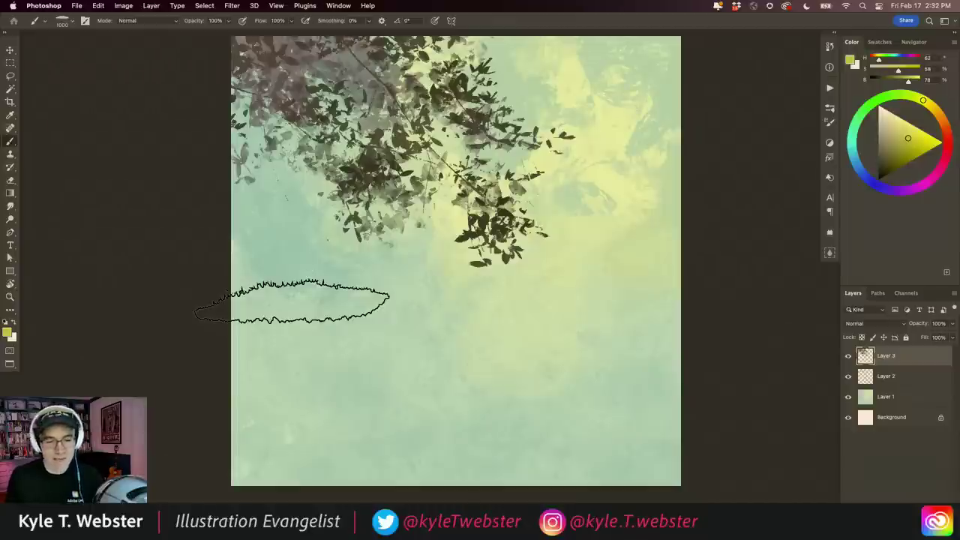
Step: Choose Get More Brushes… from the Brushes panel menu to download additional brushes
left_click(830, 109)
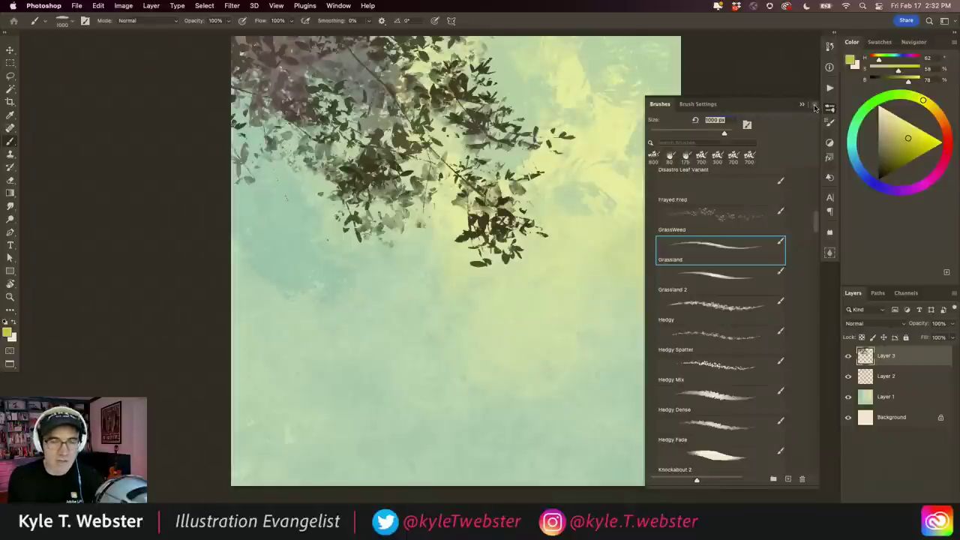
left_click(814, 106)
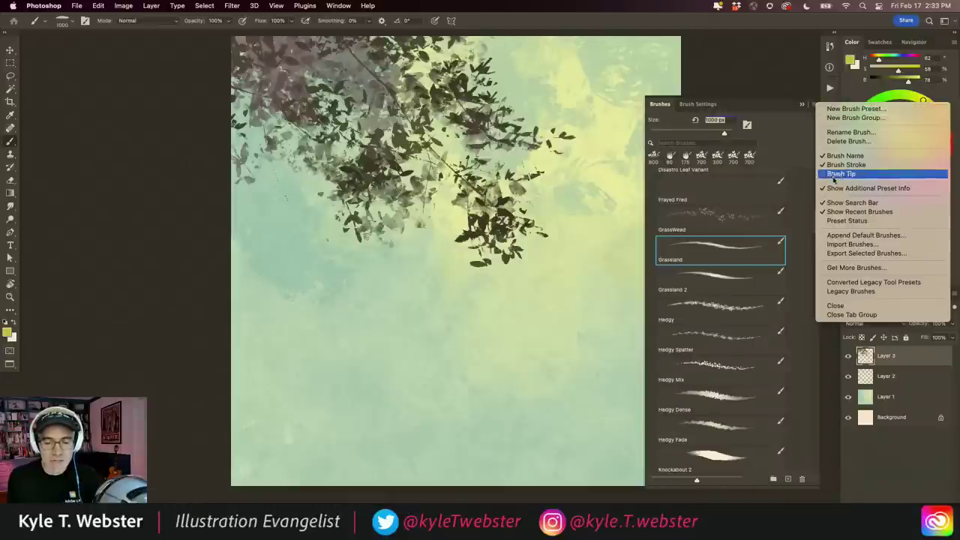
left_click(831, 267)
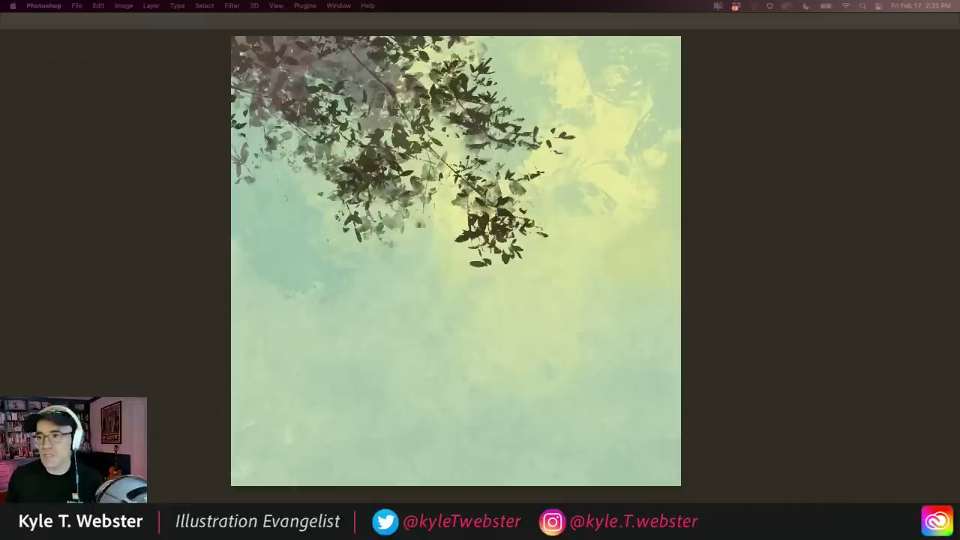
Step: Widen Safari over the adobe.com brushes page, scroll through it, then hide Safari
left_click_drag(938, 48, 664, 60)
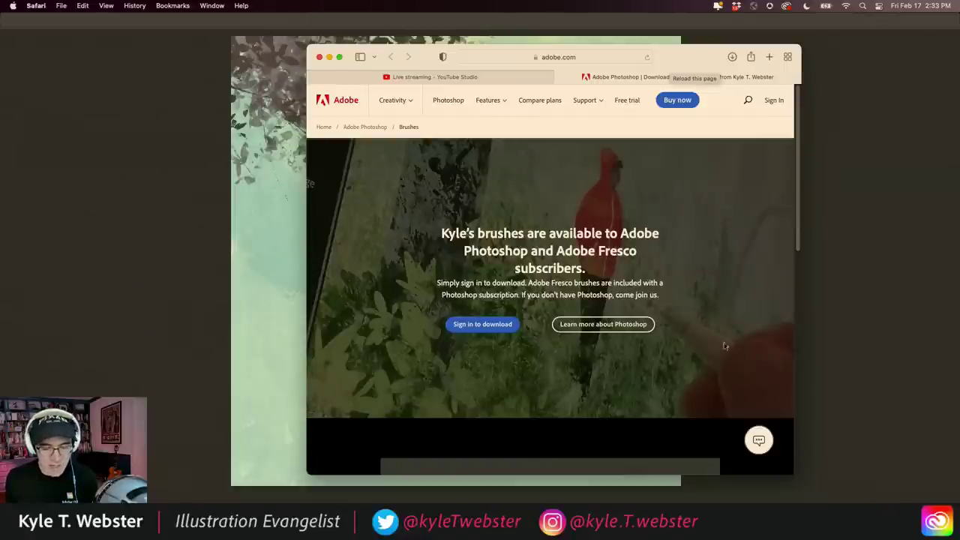
left_click_drag(799, 474, 844, 469)
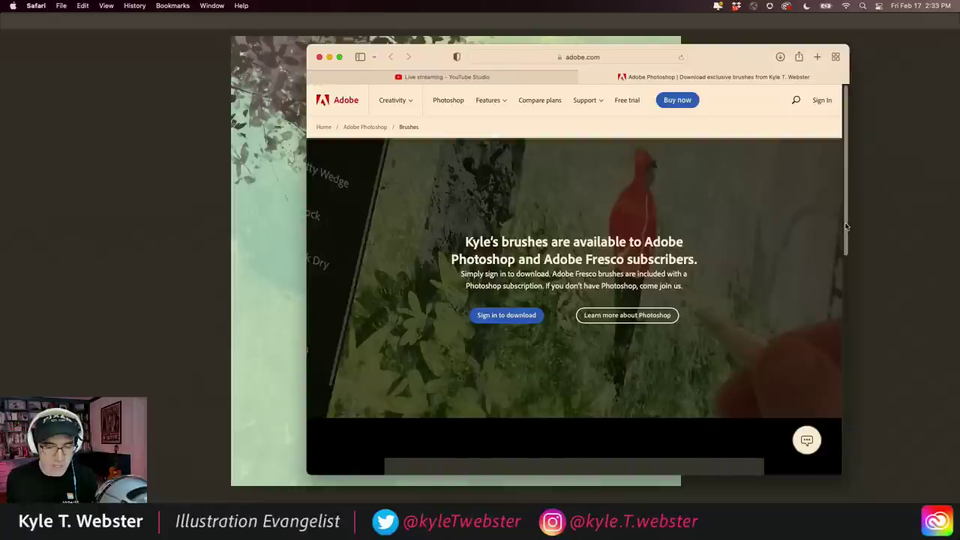
left_click_drag(846, 227, 838, 289)
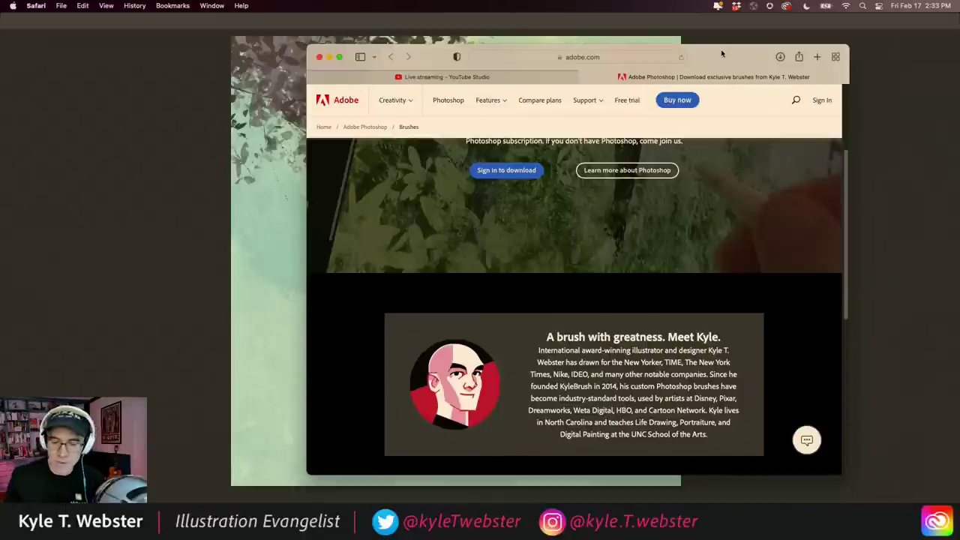
key("super+m")
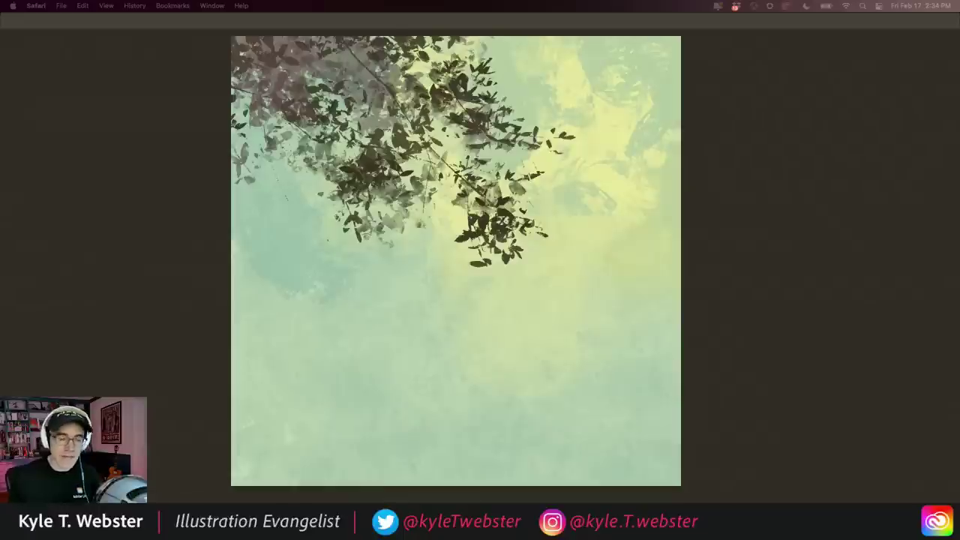
Step: Back in Photoshop, paint a wide yellow Grassland band along the canvas bottom
left_click(214, 276)
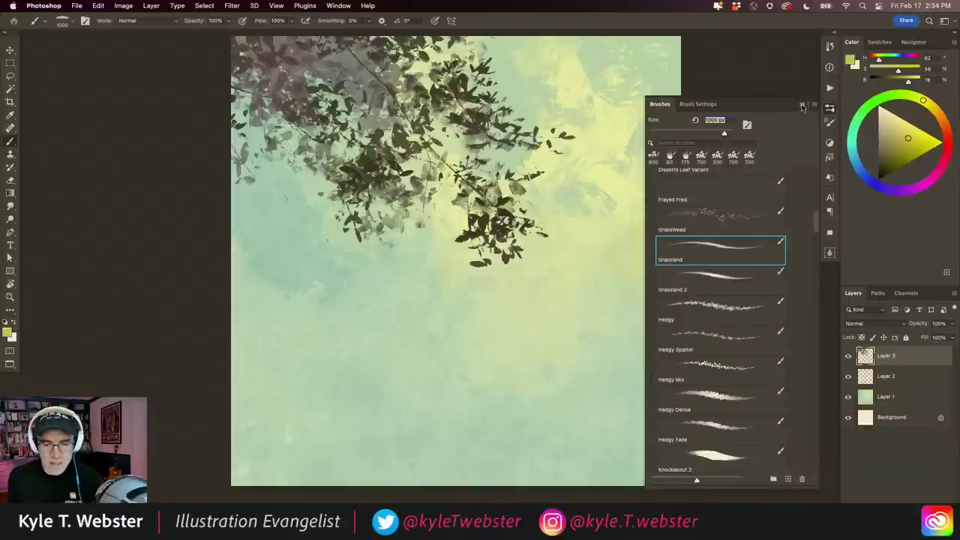
left_click(802, 104)
mouse_move(683, 418)
left_mouse_down()
mouse_move(261, 442)
mouse_move(682, 439)
mouse_move(282, 465)
mouse_move(688, 431)
mouse_move(341, 396)
mouse_move(653, 407)
mouse_move(273, 403)
mouse_move(618, 426)
mouse_move(248, 443)
mouse_move(578, 457)
mouse_move(300, 382)
left_mouse_up()
Step: Paint darker green grass across the lower canvas, enlarging the brush to 1300
left_click_drag(923, 100, 911, 95)
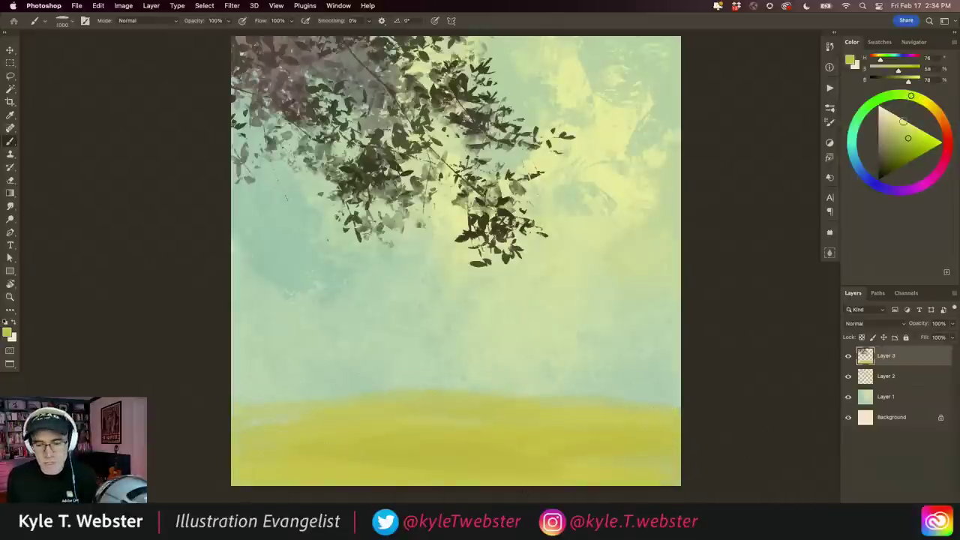
left_click_drag(907, 138, 910, 147)
mouse_move(641, 480)
left_mouse_down()
mouse_move(532, 445)
mouse_move(389, 446)
left_mouse_up()
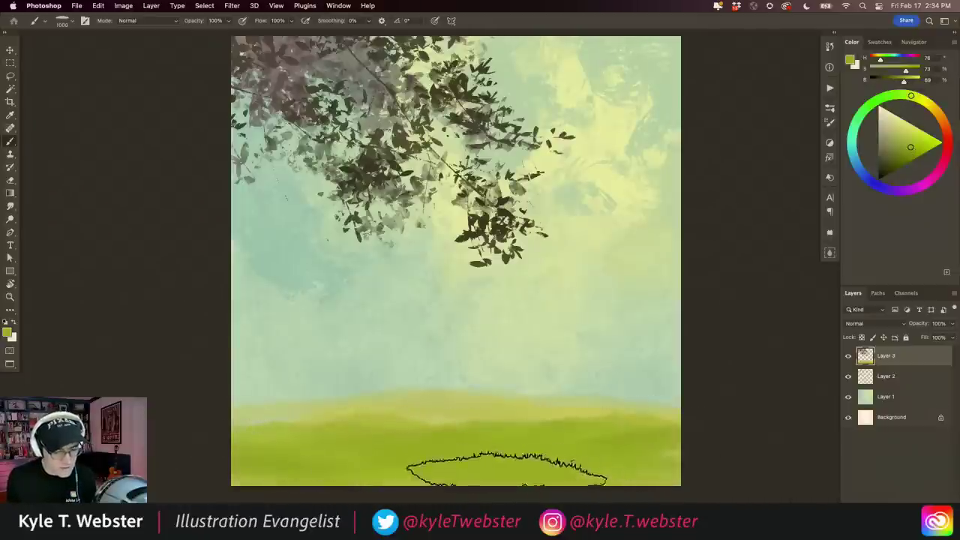
left_click(896, 94)
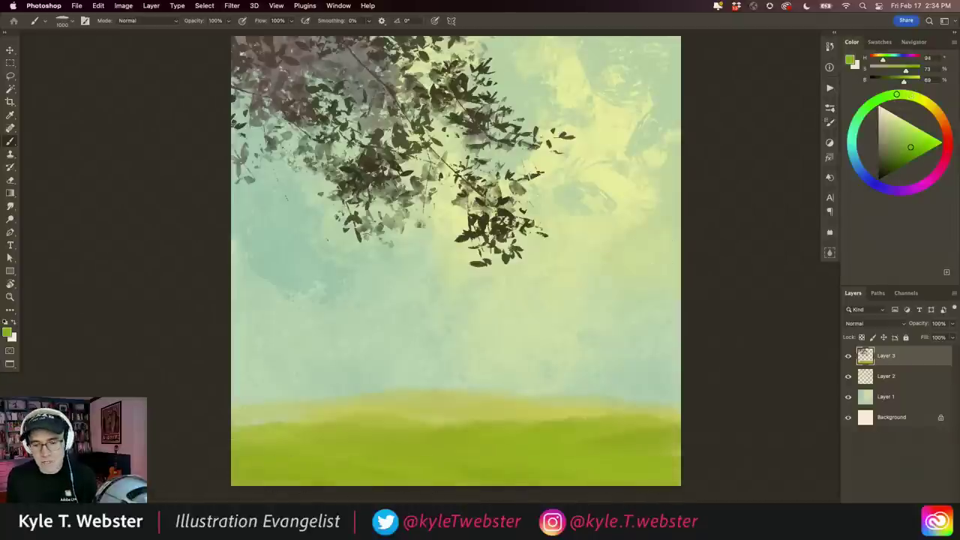
left_click(898, 159)
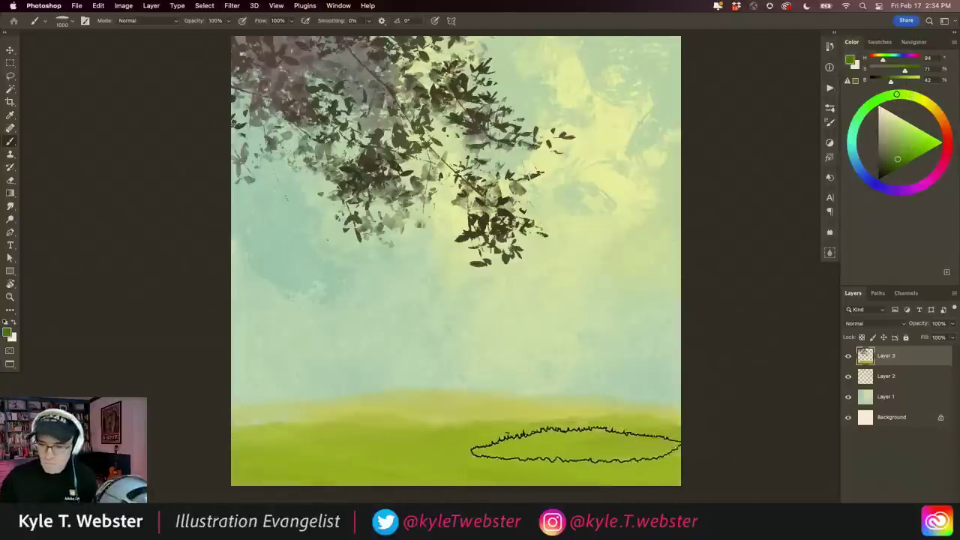
key("bracketright")
key("bracketright")
key("bracketright")
mouse_move(547, 465)
left_mouse_down()
mouse_move(506, 473)
mouse_move(390, 450)
mouse_move(262, 450)
mouse_move(589, 460)
mouse_move(329, 463)
mouse_move(633, 469)
mouse_move(300, 446)
mouse_move(615, 446)
mouse_move(413, 462)
left_mouse_up()
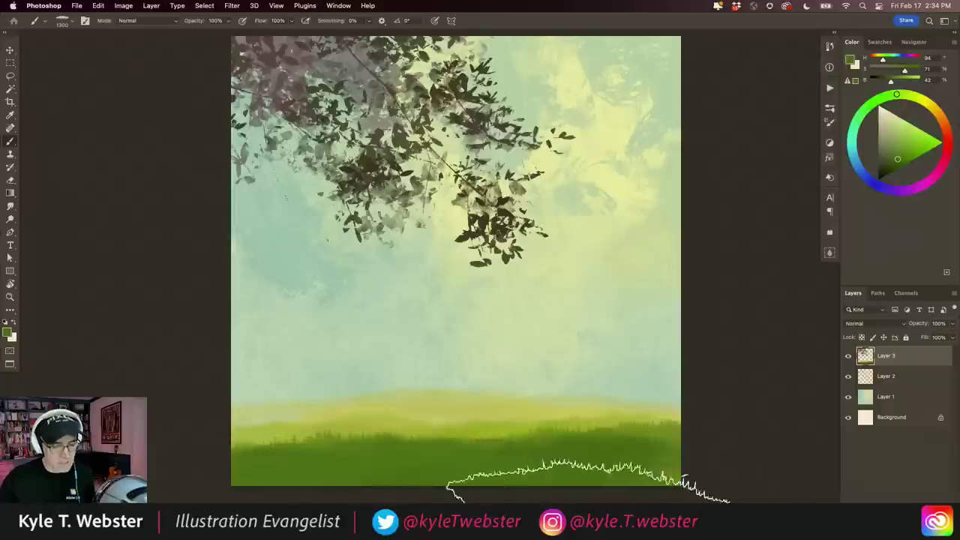
left_click(829, 109)
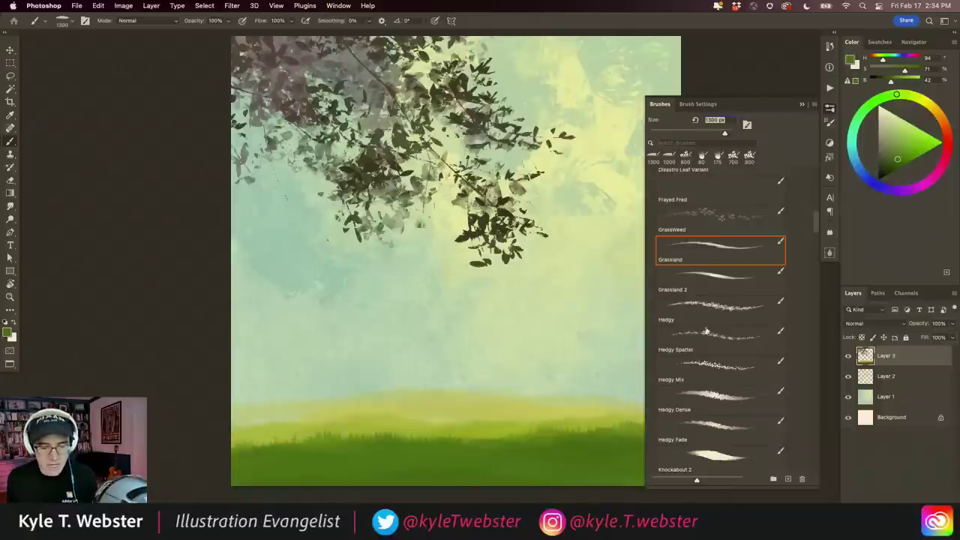
Step: Paint dark Hedgy Spatter hedge strokes at 300 px along the grass, then reopen the brush settings
left_click(705, 362)
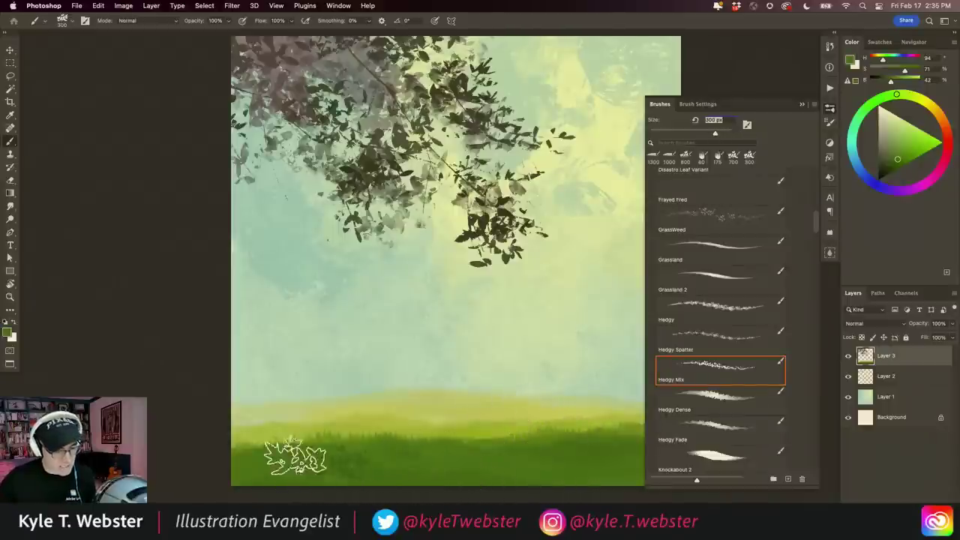
mouse_move(295, 454)
left_mouse_down()
mouse_move(330, 450)
mouse_move(255, 471)
mouse_move(375, 480)
left_mouse_up()
mouse_move(282, 461)
left_mouse_down()
mouse_move(407, 440)
mouse_move(465, 450)
mouse_move(570, 441)
mouse_move(435, 438)
left_mouse_up()
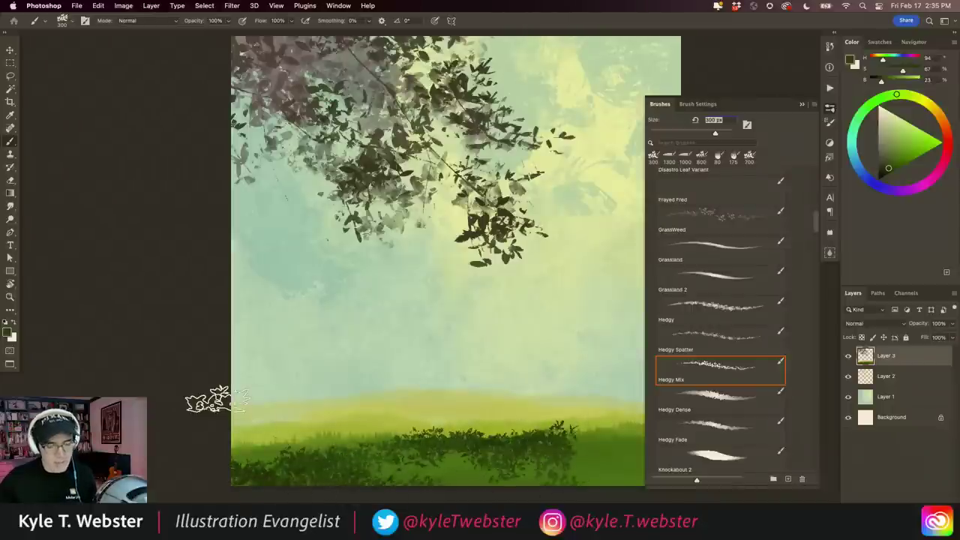
left_click(802, 104)
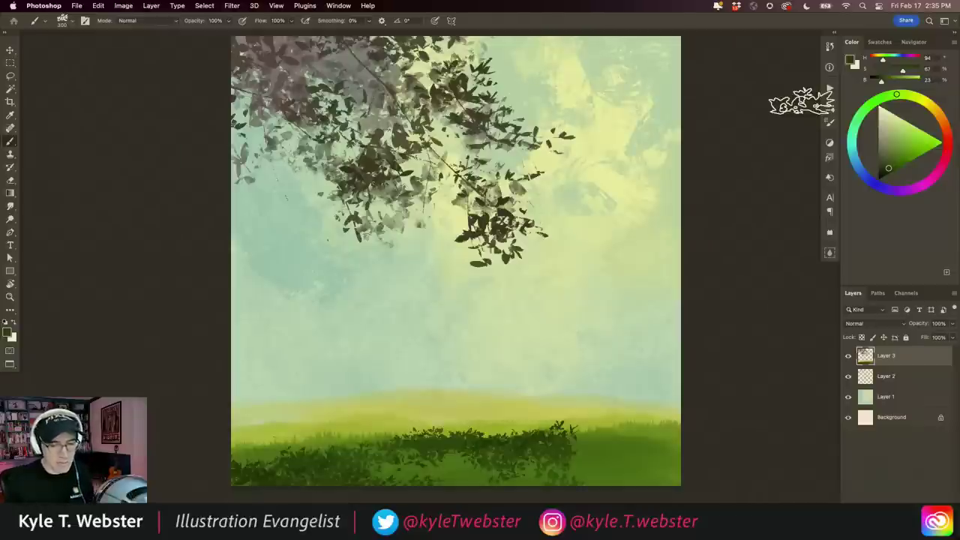
left_click(829, 107)
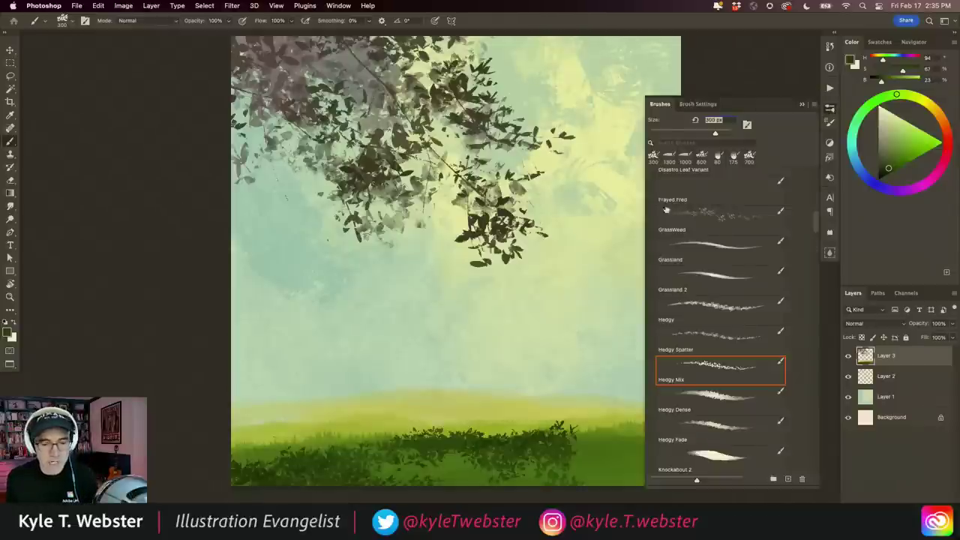
left_click(696, 104)
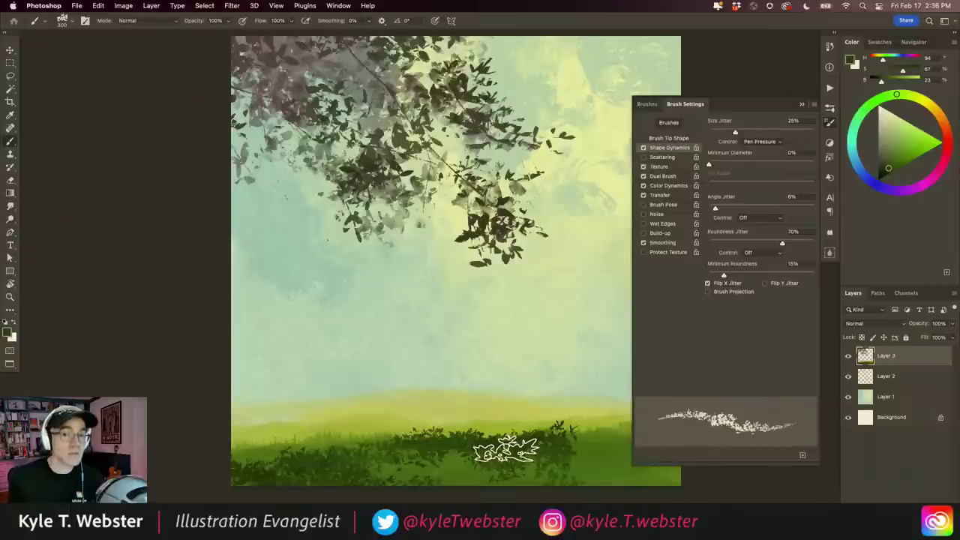
Step: Expand the Halftones folder in the brush presets to list Kyle's Halftone brushes
left_click(646, 104)
left_click_drag(817, 221, 652, 274)
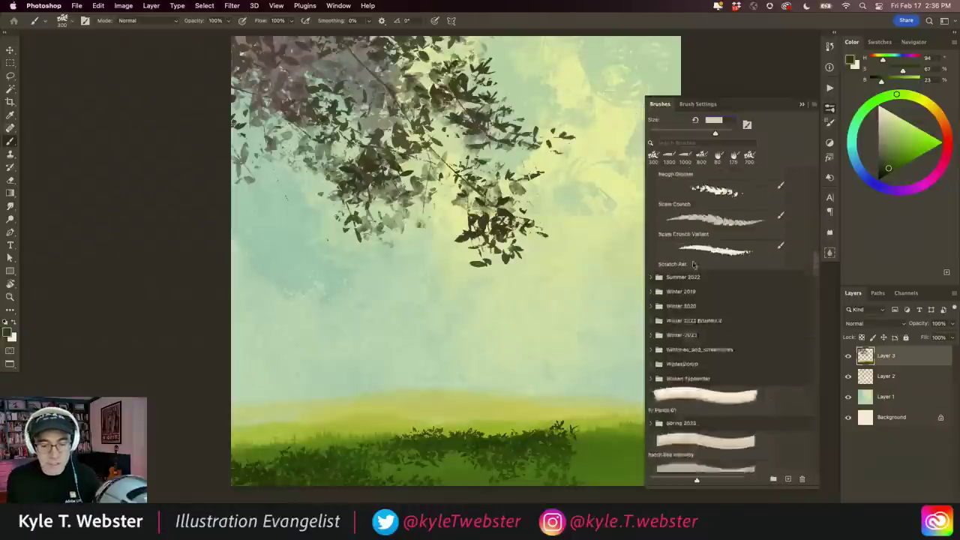
scroll(652, 274, "up", 2)
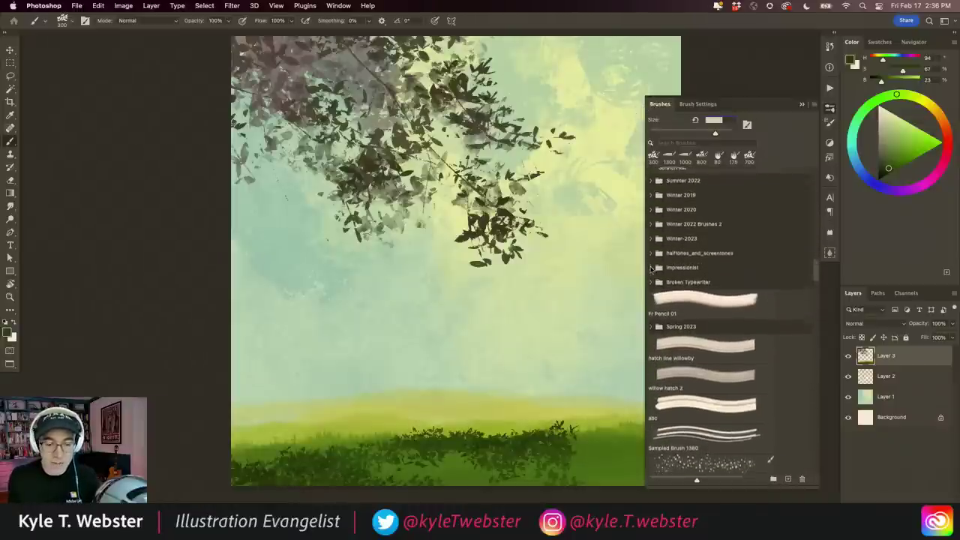
scroll(652, 274, "up", 2)
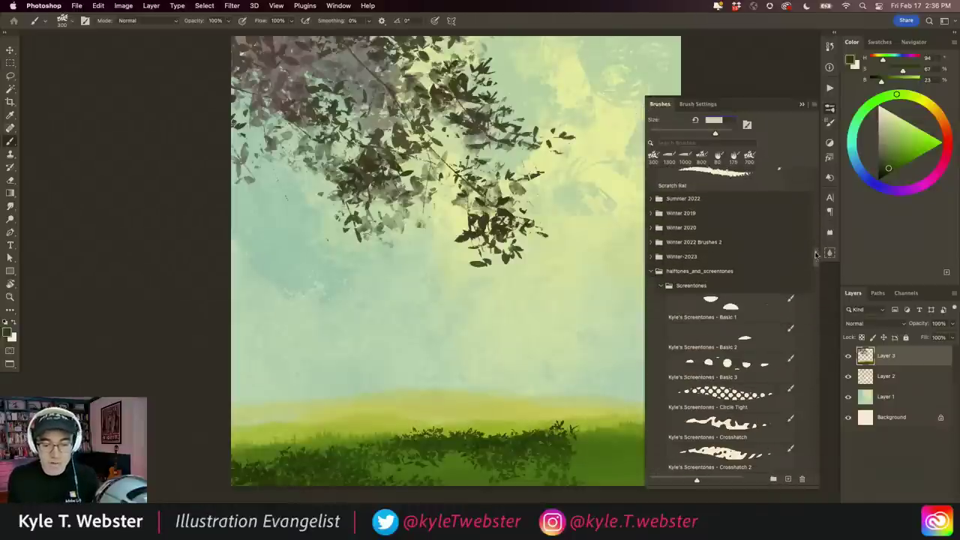
left_click_drag(816, 255, 813, 284)
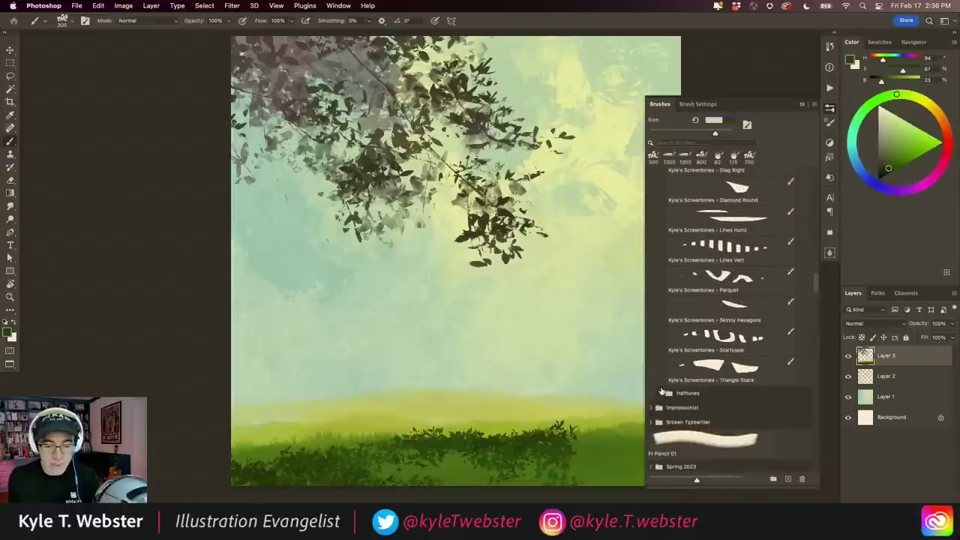
left_click(660, 392)
scroll(800, 243, "down", 3)
scroll(803, 246, "down", 3)
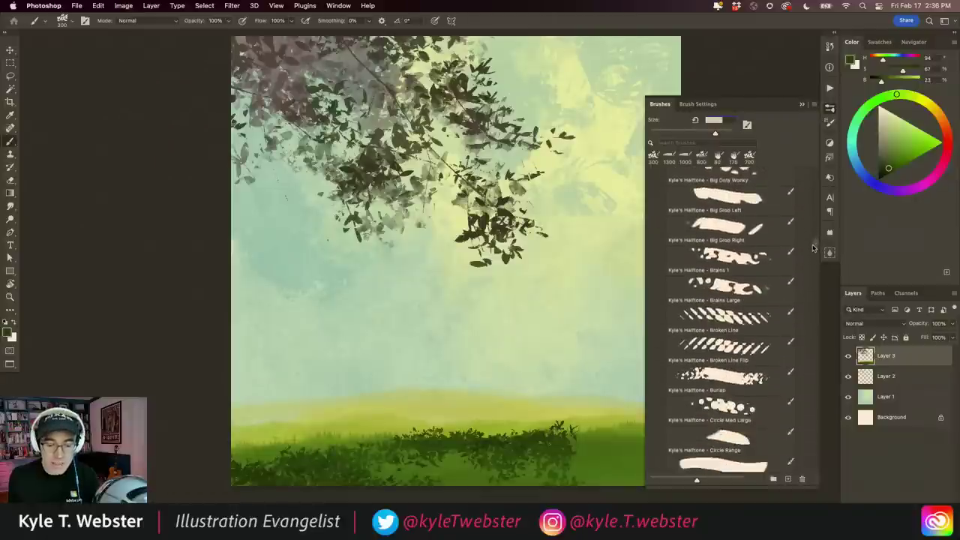
scroll(807, 249, "down", 3)
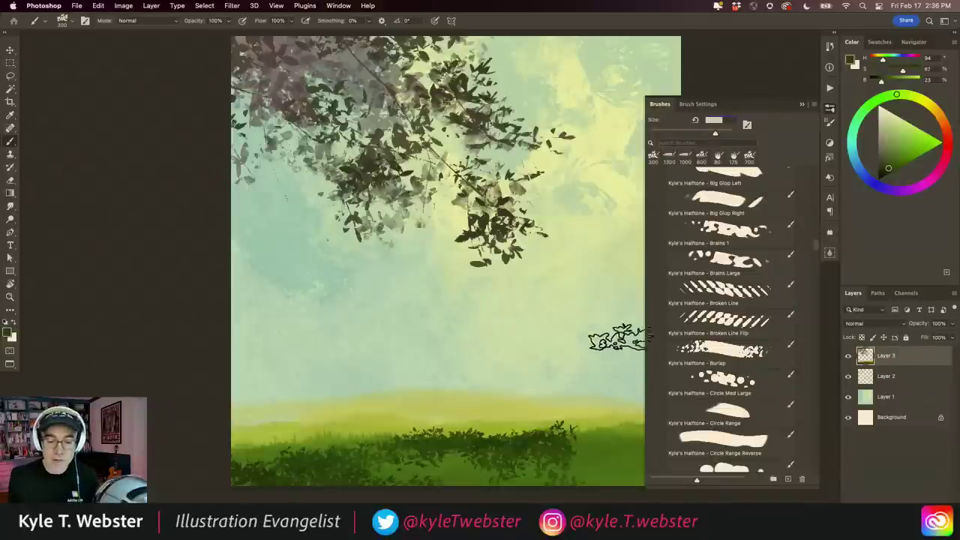
Step: Select Halftone Brains 1 and, on new Layer 4, paint a horizontal speckled cloud in the sky
left_click(692, 241)
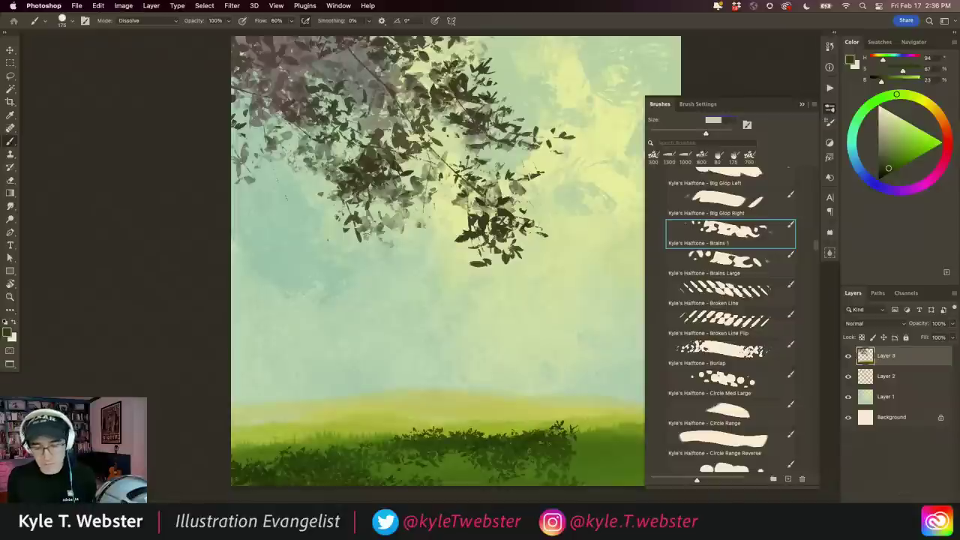
key("ctrl+shift+alt+n")
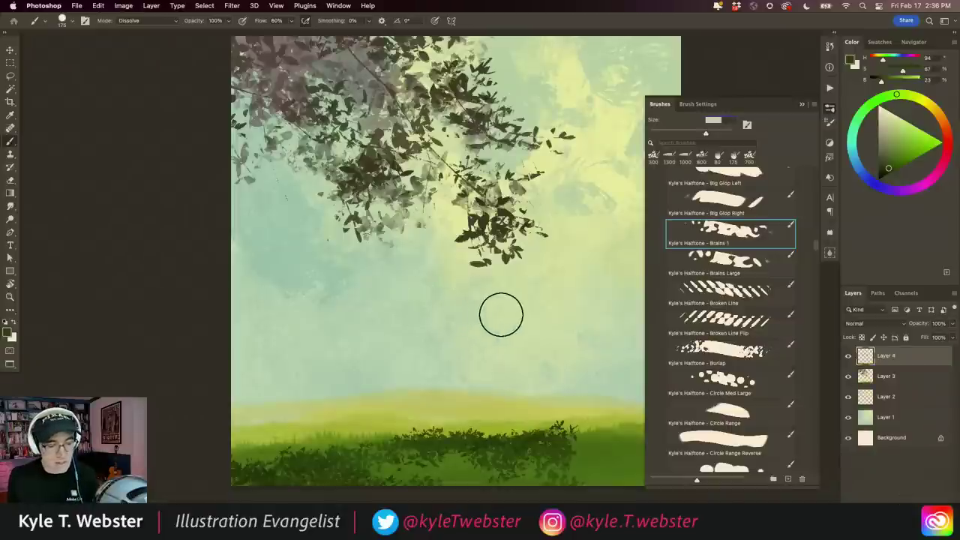
mouse_move(506, 335)
left_mouse_down()
mouse_move(458, 307)
mouse_move(429, 322)
mouse_move(334, 333)
left_mouse_up()
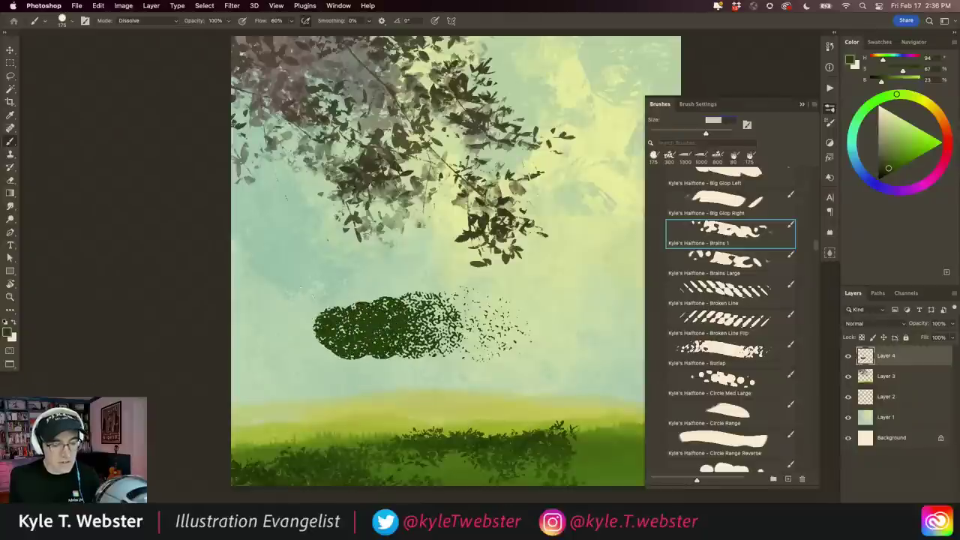
Step: Paint a second, upright Brains 1 halftone column in the right sky
key("ctrl+plus")
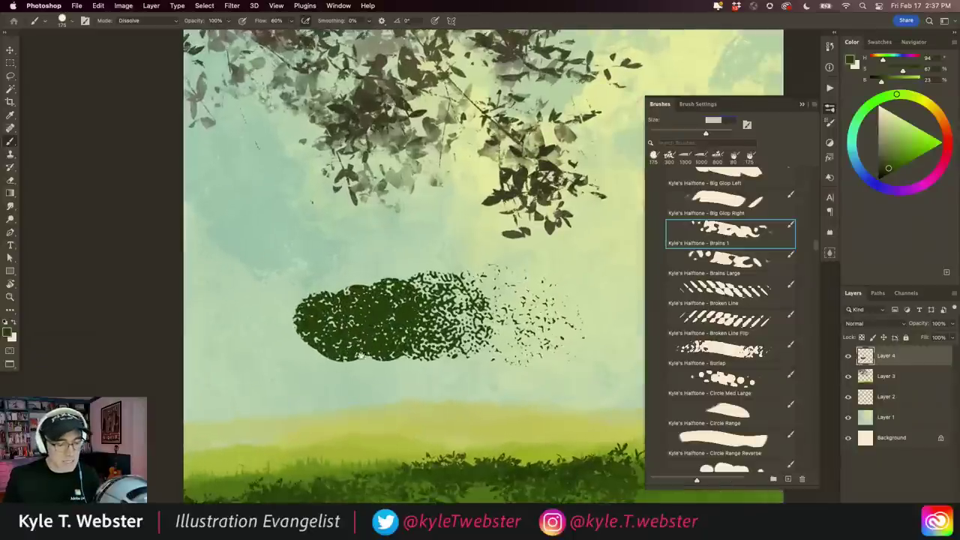
mouse_move(549, 188)
left_mouse_down()
mouse_move(531, 208)
mouse_move(562, 240)
mouse_move(516, 323)
mouse_move(527, 390)
left_mouse_up()
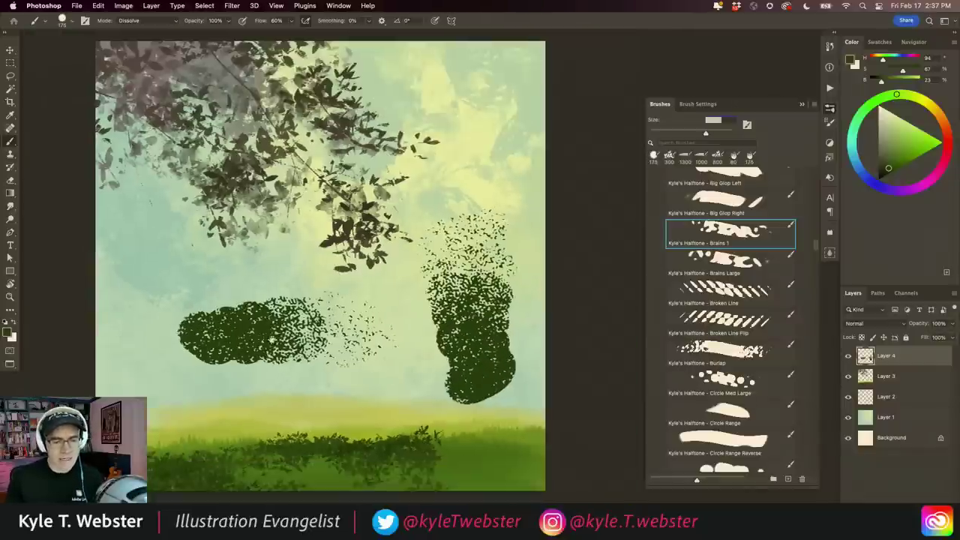
key("ctrl+minus")
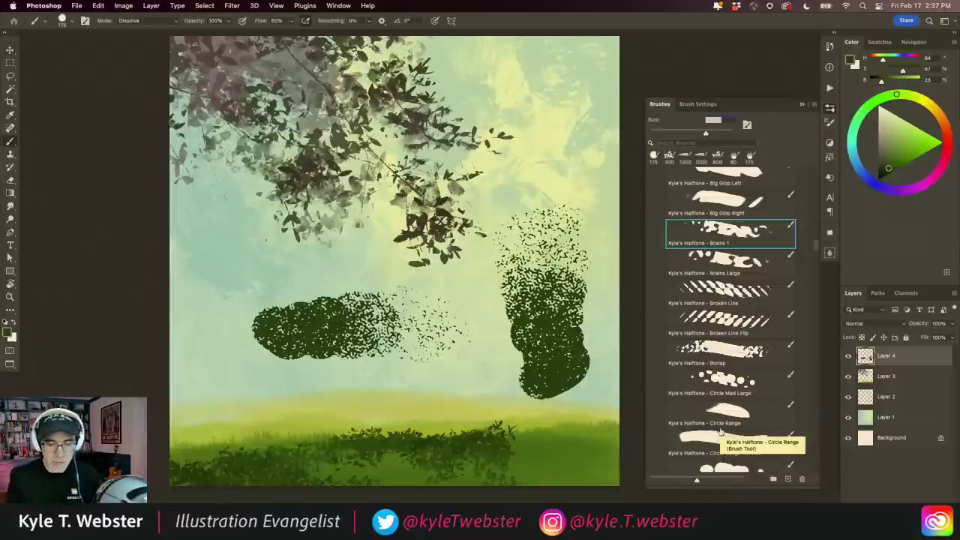
scroll(720, 432, "up", 5)
scroll(698, 323, "up", 10)
Step: Collapse the halftones_and_screentones folder and undo both Brains 1 halftone strokes on Layer 4
scroll(671, 216, "up", 10)
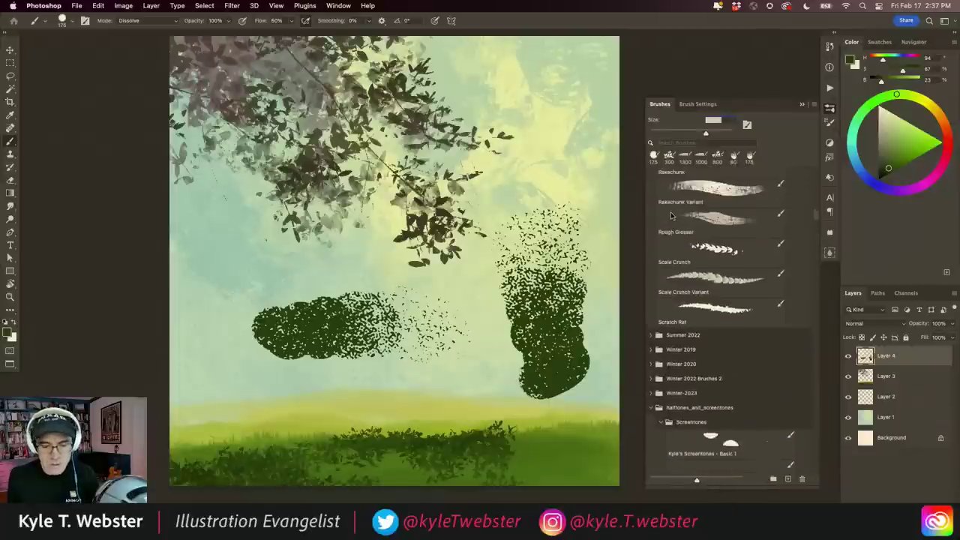
scroll(672, 216, "down", 6)
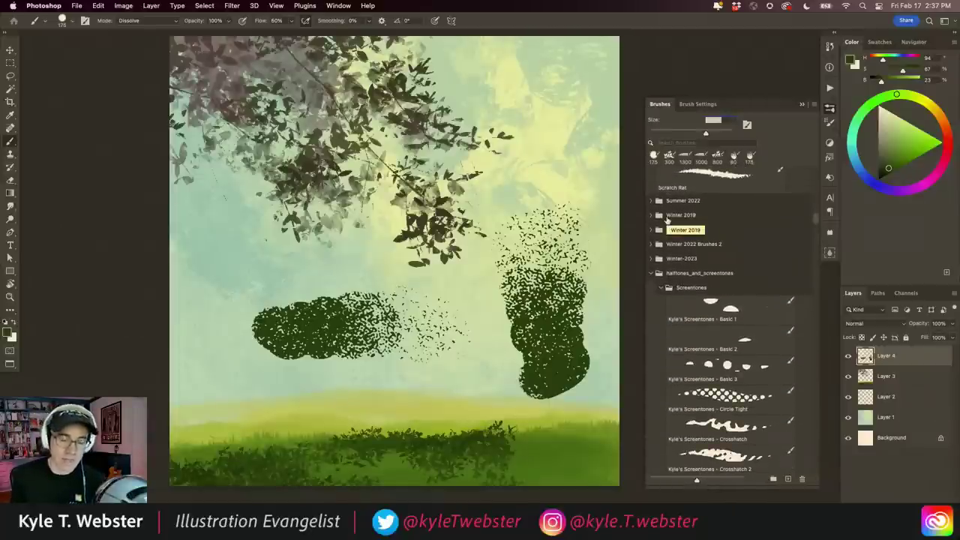
left_click(652, 274)
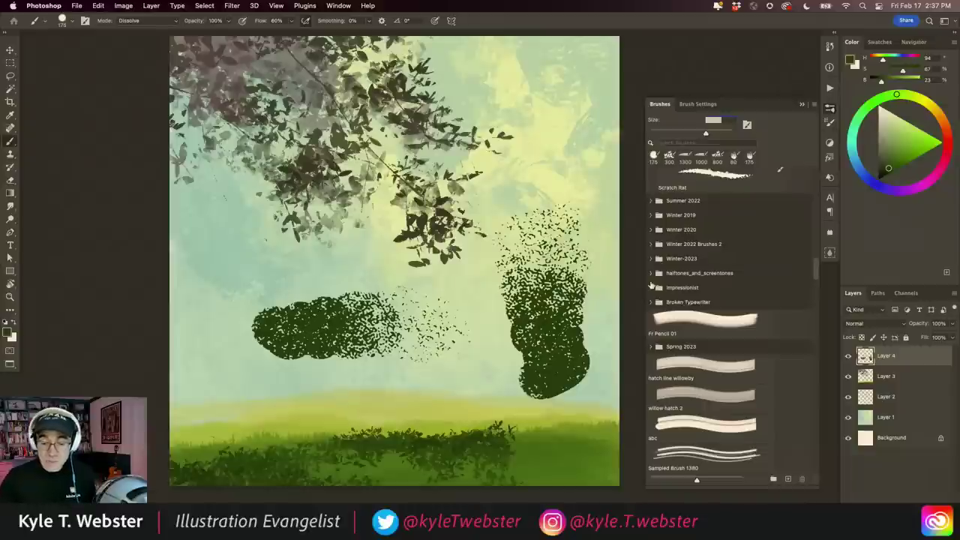
key("Delete")
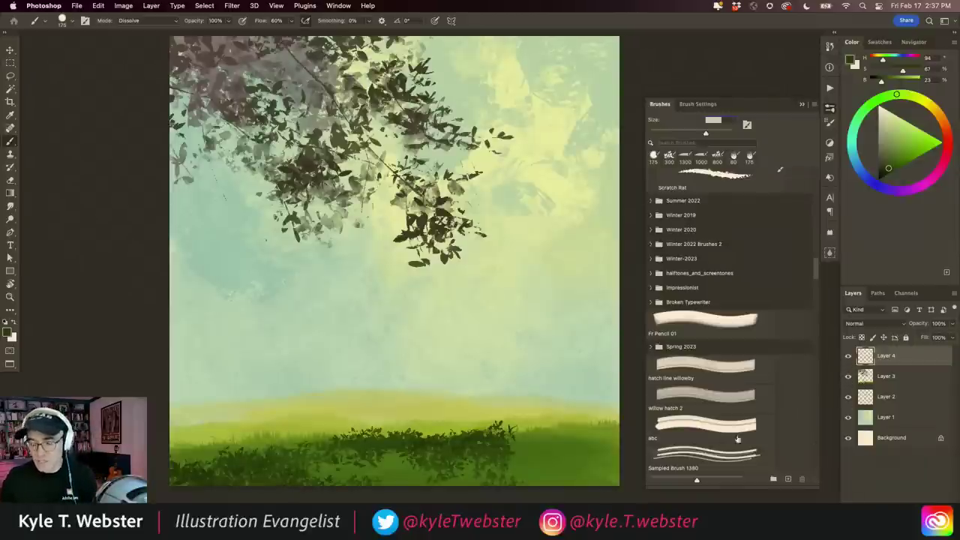
Step: Lasso a curved ground shape across the lower canvas and fill it dark green
key("l")
left_click_drag(636, 350, 168, 328)
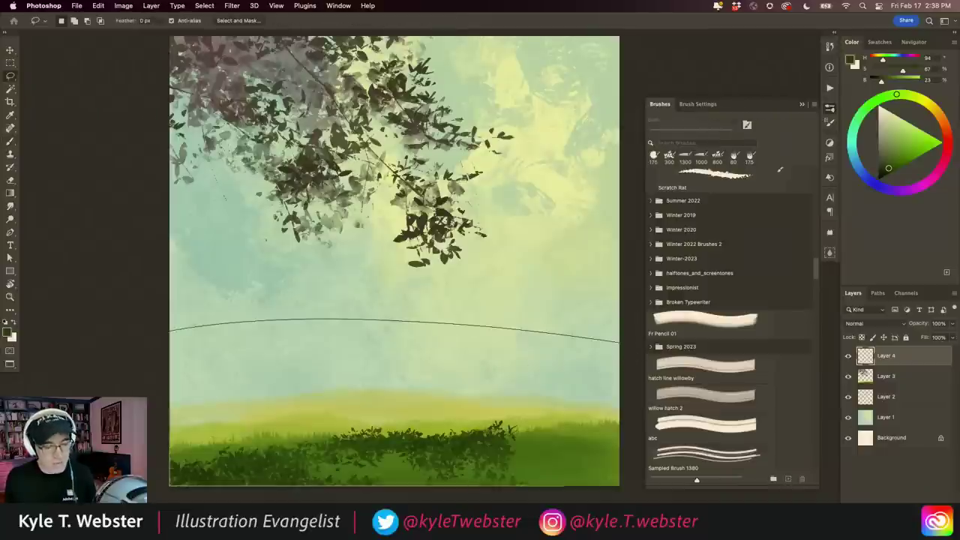
key("alt+BackSpace")
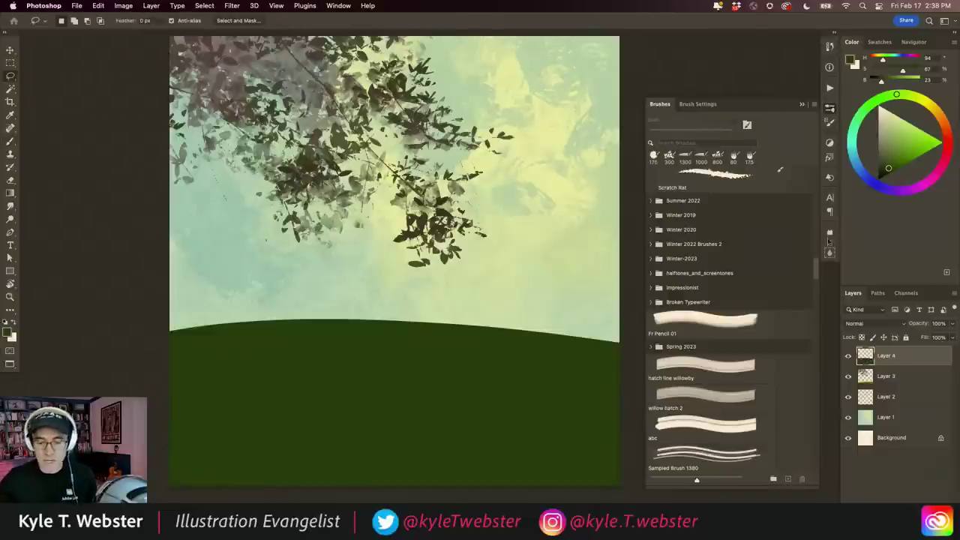
left_click(830, 253)
left_click(771, 272)
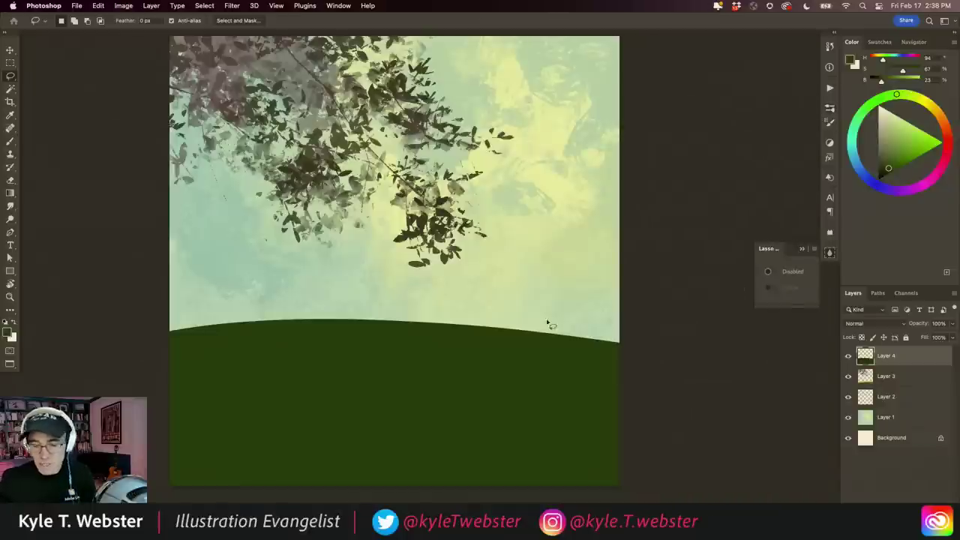
Step: Clear the fill and Layer 3's grass below the curve, deselect, and add new Layer 5
left_click_drag(621, 318, 623, 487)
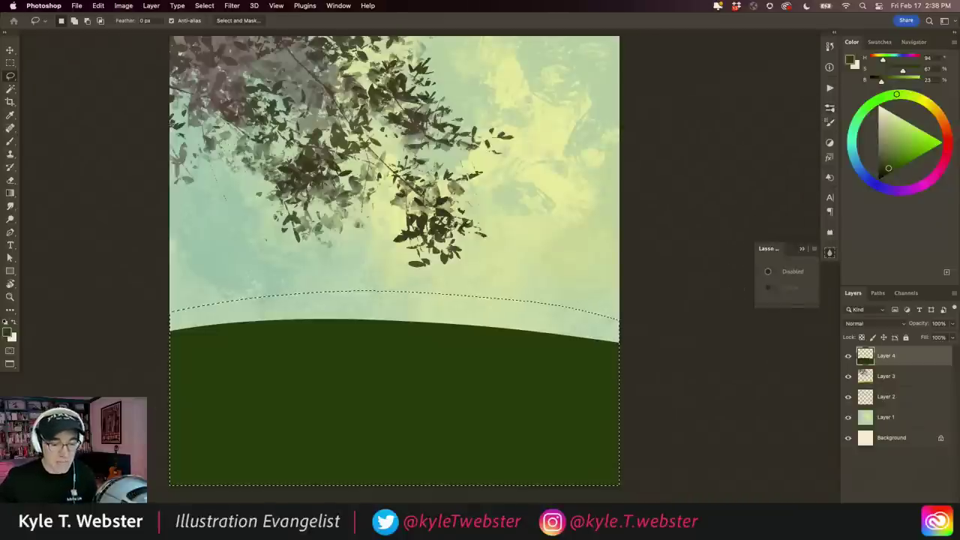
key("BackSpace")
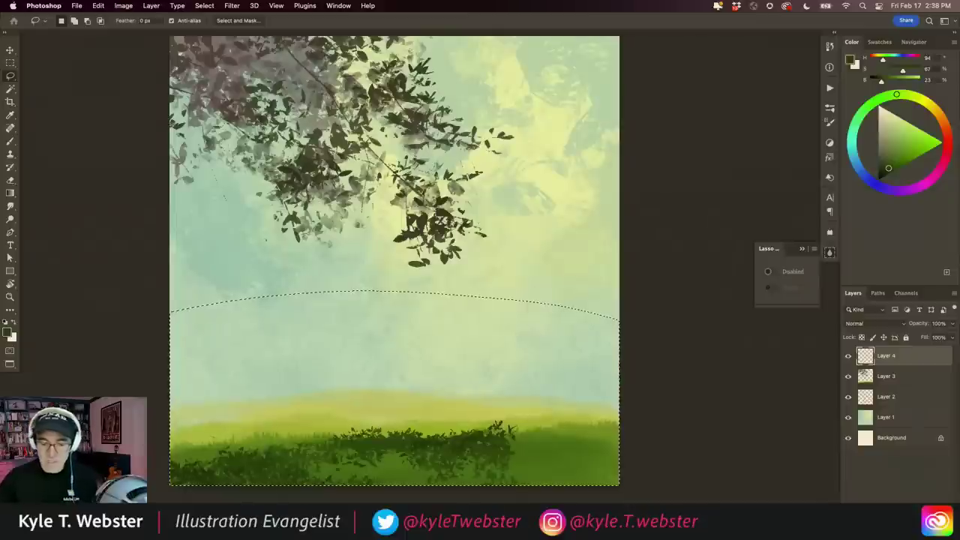
left_click(865, 378)
key("BackSpace")
key("ctrl+d")
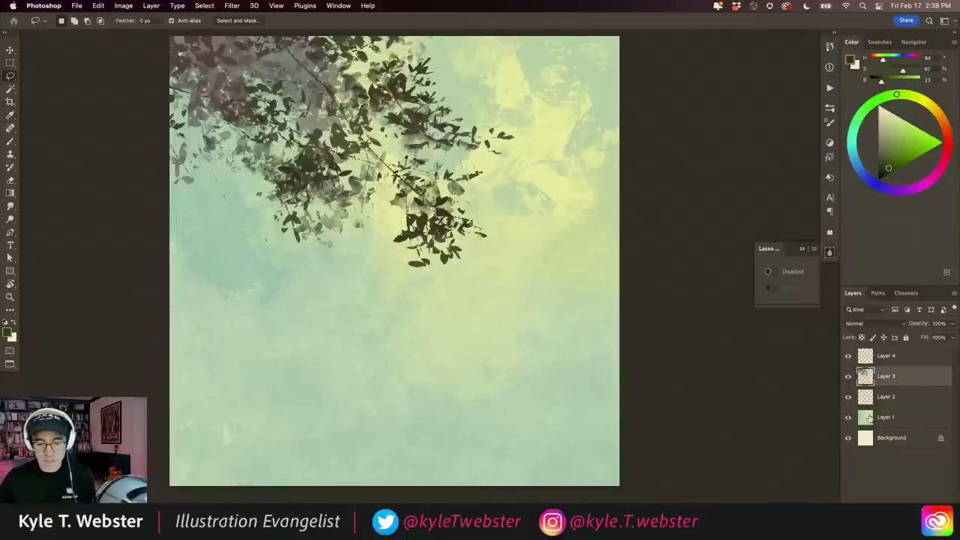
key("ctrl+shift+alt+n")
Step: Switch to the Mixer Brush Tool from the Brush tool group
key("b")
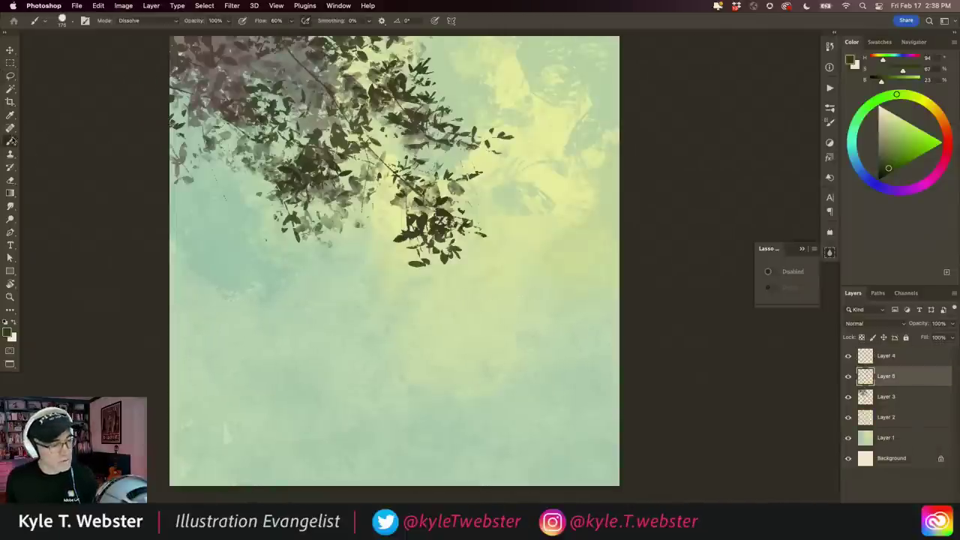
right_click(11, 143)
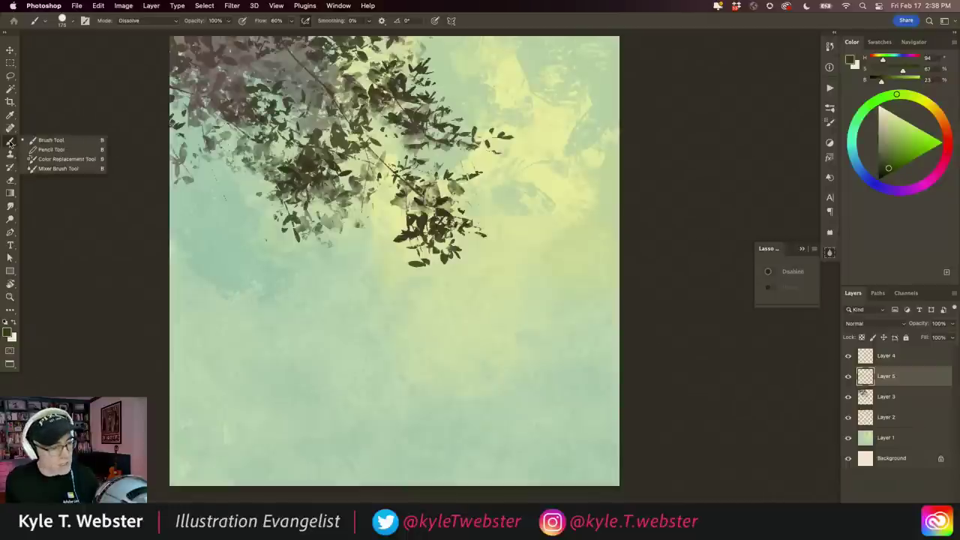
left_click(44, 170)
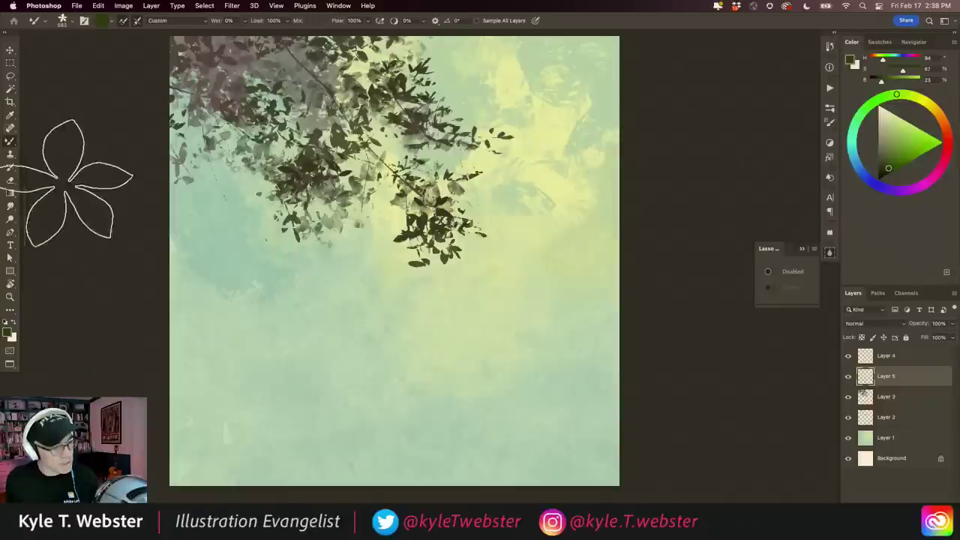
Step: Select Kyle's Bristly Wet Oil at 100 px from megapack > Real Oils
left_click(830, 107)
scroll(750, 300, "up", 5)
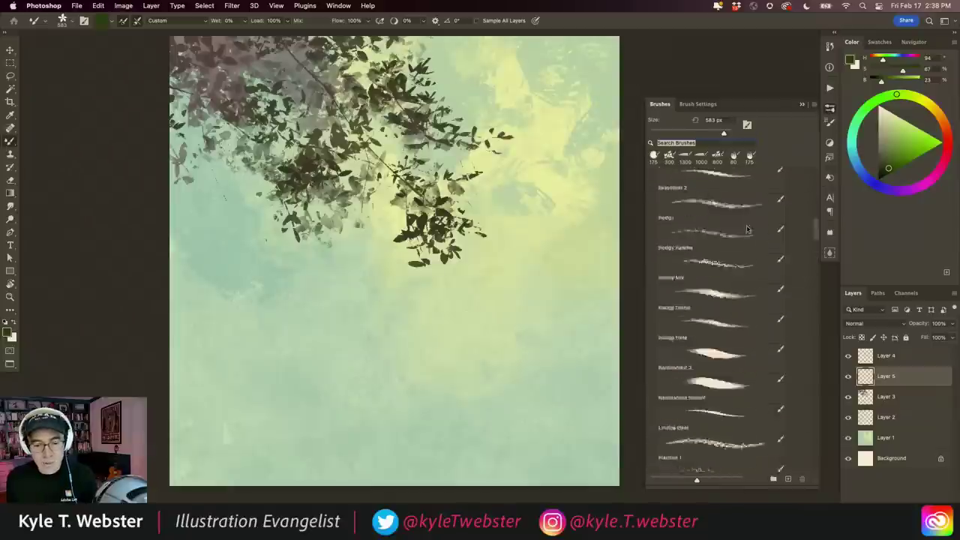
scroll(712, 292, "up", 3)
scroll(683, 278, "up", 3)
scroll(660, 266, "up", 3)
left_click(652, 263)
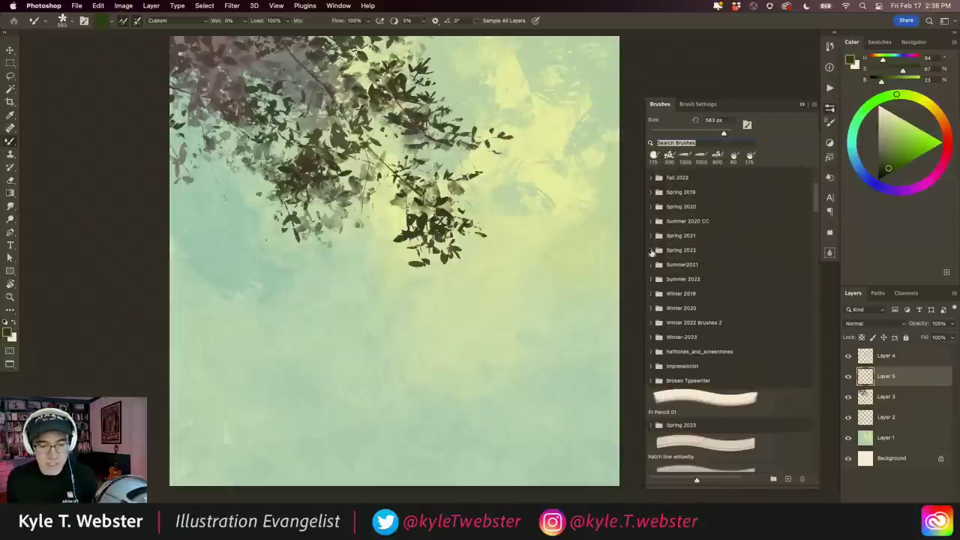
scroll(660, 248, "up", 5)
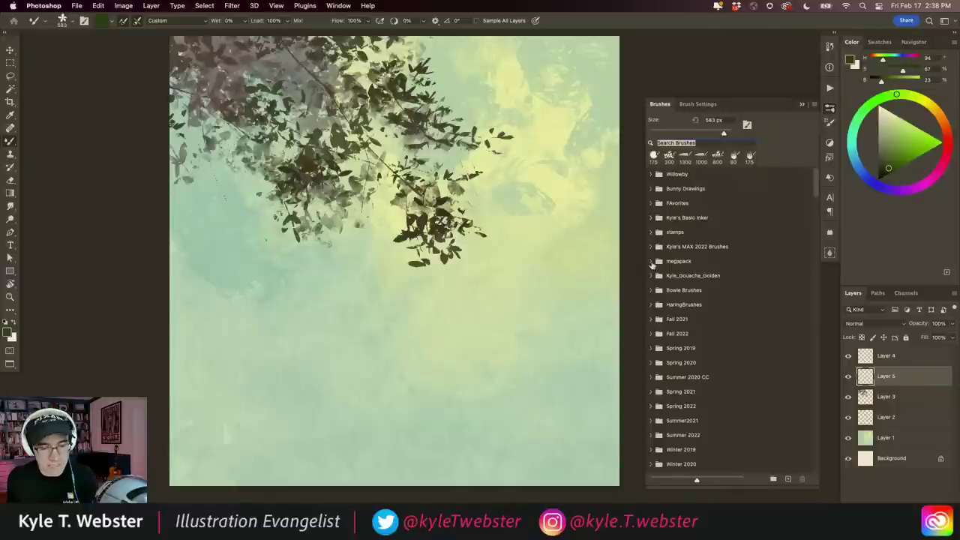
left_click(651, 262)
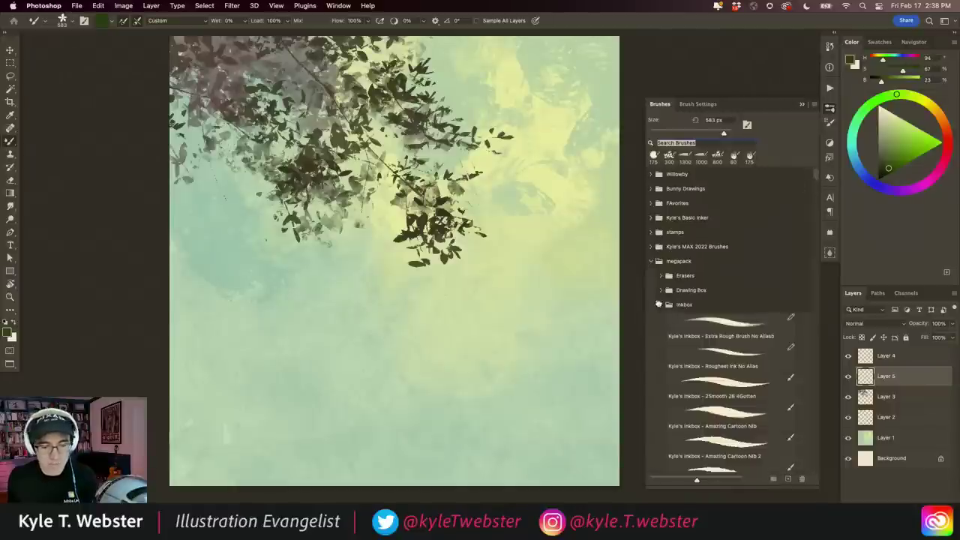
left_click(660, 303)
left_click(660, 348)
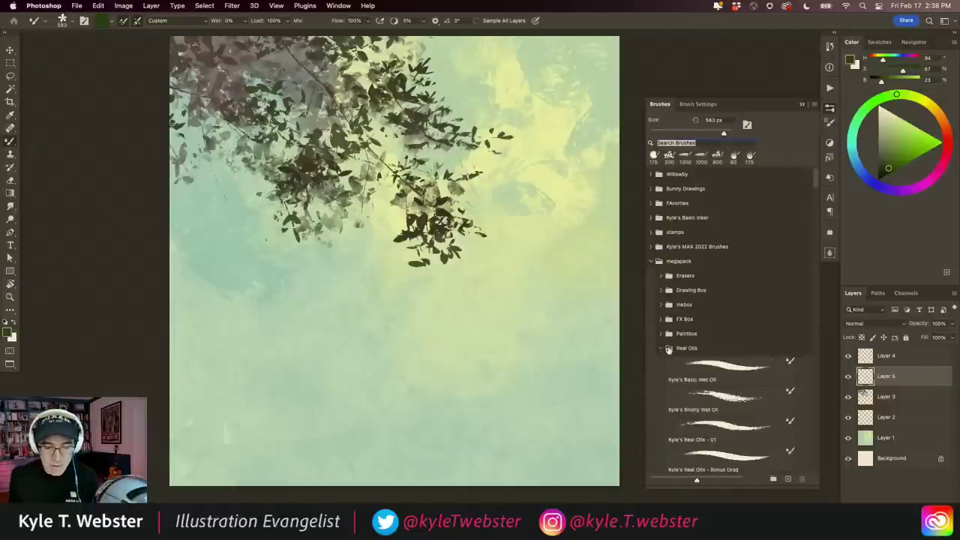
left_click_drag(817, 183, 808, 194)
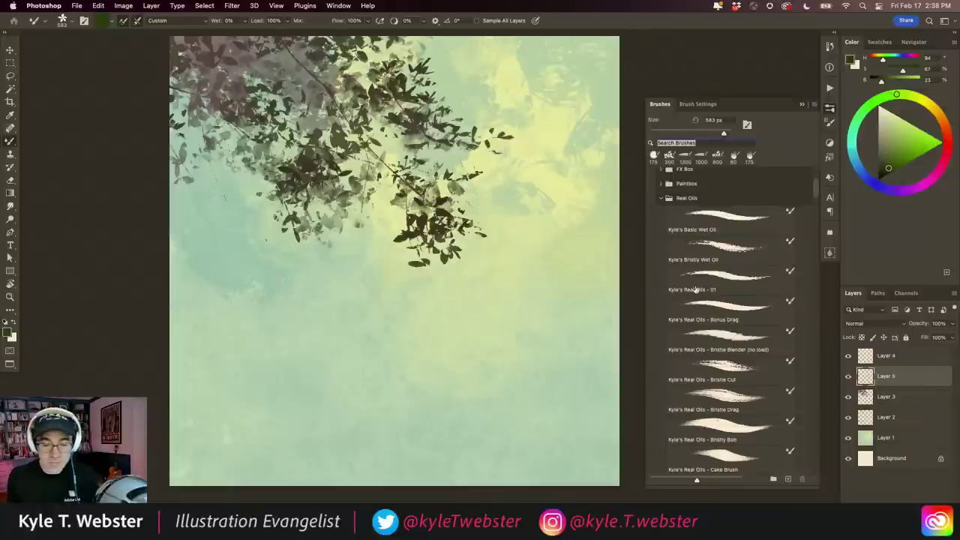
left_click(727, 248)
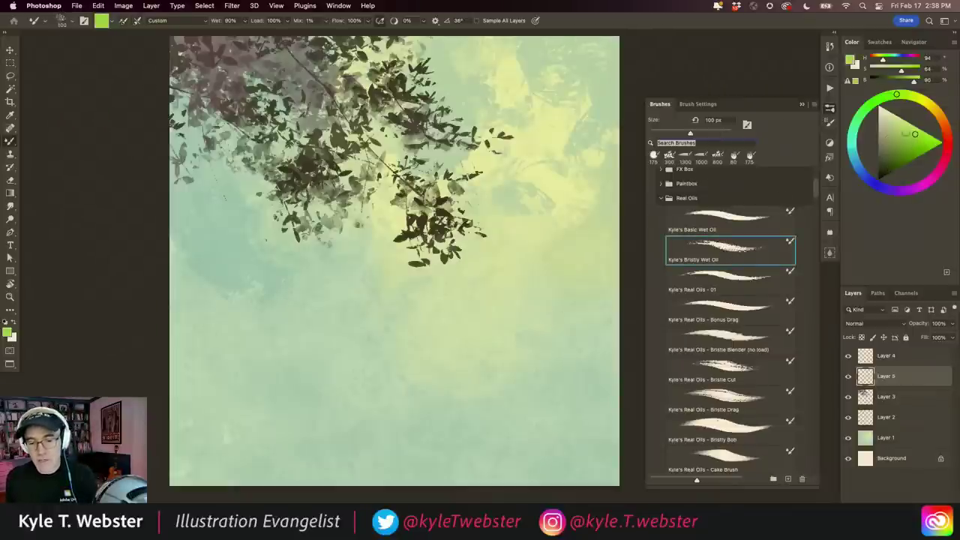
Step: Zoom in and paint a broad bristly green oil patch below the leaves
left_click(9, 297)
left_click(280, 264)
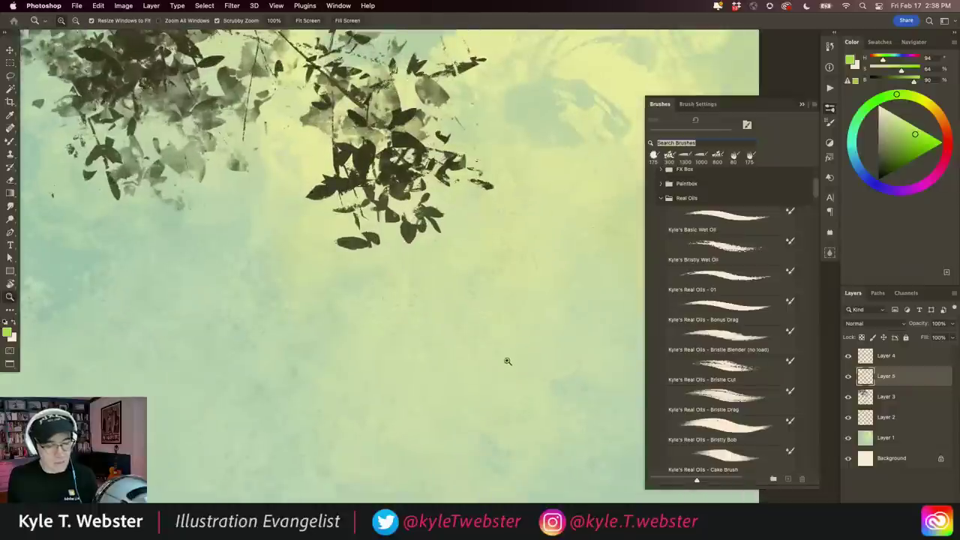
left_click(724, 246)
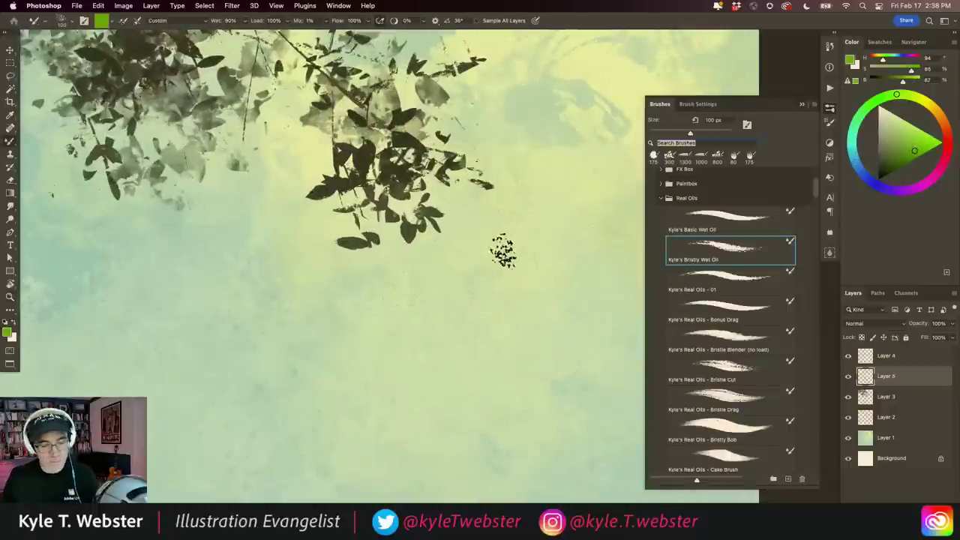
mouse_move(544, 263)
left_mouse_down()
mouse_move(396, 393)
mouse_move(518, 268)
mouse_move(428, 386)
mouse_move(460, 373)
mouse_move(555, 289)
mouse_move(418, 428)
mouse_move(454, 408)
mouse_move(466, 264)
mouse_move(435, 315)
mouse_move(413, 322)
mouse_move(432, 348)
left_mouse_up()
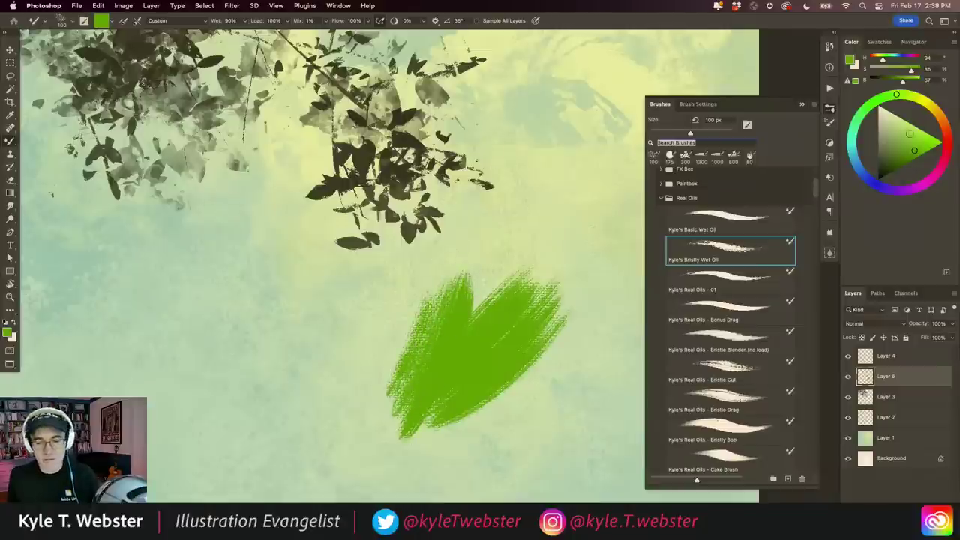
Step: Switch to warm yellow, raise Mix, and sweep yellow strokes into and beside the green patch
left_click(932, 107)
left_click(927, 136)
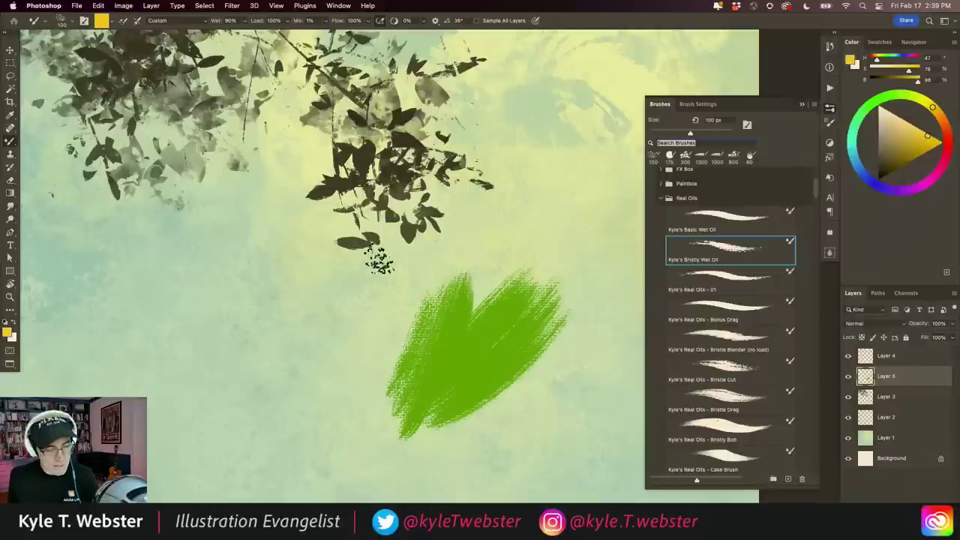
left_click_drag(298, 485, 366, 433)
mouse_move(287, 488)
left_mouse_down()
mouse_move(343, 454)
mouse_move(463, 345)
mouse_move(375, 428)
mouse_move(456, 380)
mouse_move(403, 380)
mouse_move(420, 385)
mouse_move(422, 338)
mouse_move(395, 331)
mouse_move(428, 403)
mouse_move(483, 385)
mouse_move(475, 393)
left_mouse_up()
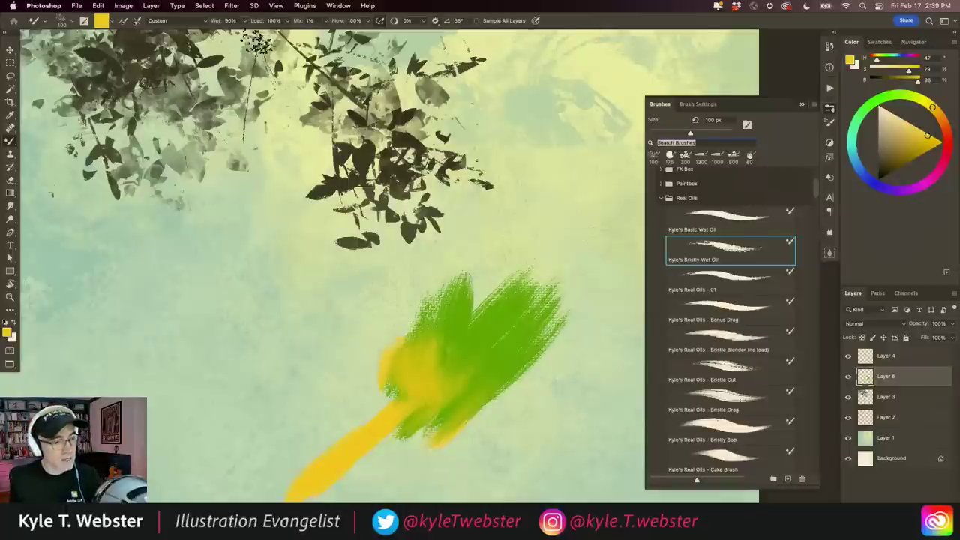
left_click_drag(324, 23, 348, 33)
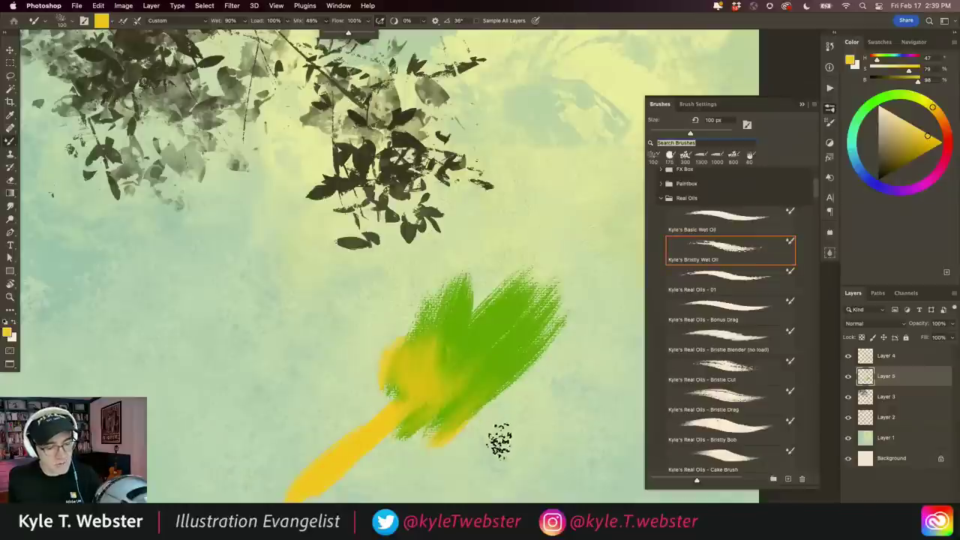
left_click_drag(497, 442, 504, 322)
mouse_move(508, 403)
left_mouse_down()
mouse_move(521, 360)
mouse_move(589, 319)
left_mouse_up()
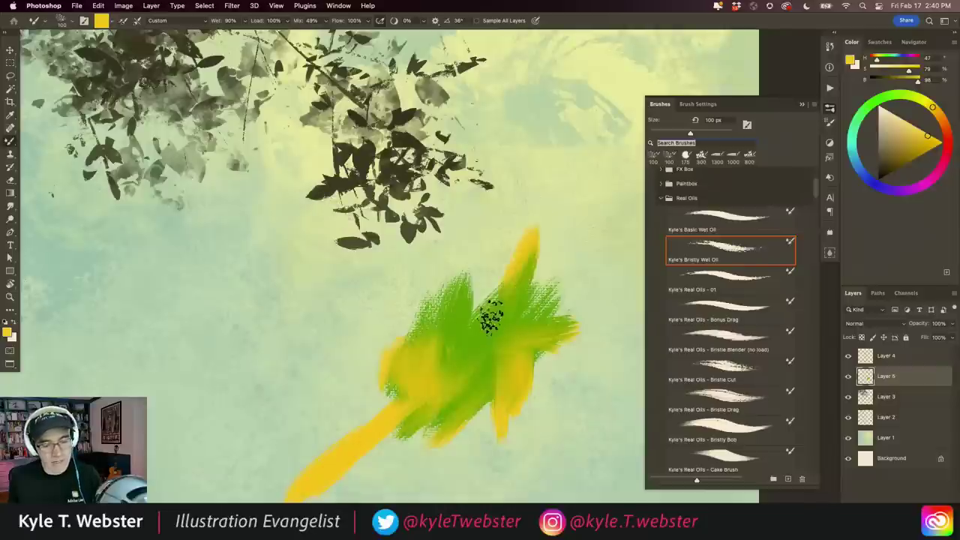
Step: Select the Old Faithful oil brush and paint yellow strokes above the green patch
left_click_drag(488, 322, 541, 214)
scroll(809, 221, "down", 3)
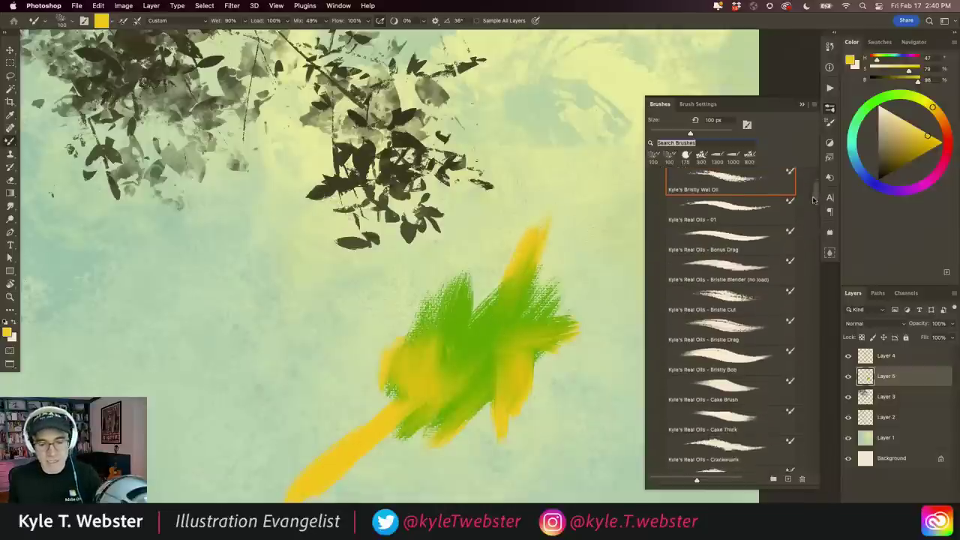
scroll(807, 224, "down", 3)
scroll(805, 228, "down", 3)
scroll(802, 231, "down", 3)
scroll(803, 232, "down", 3)
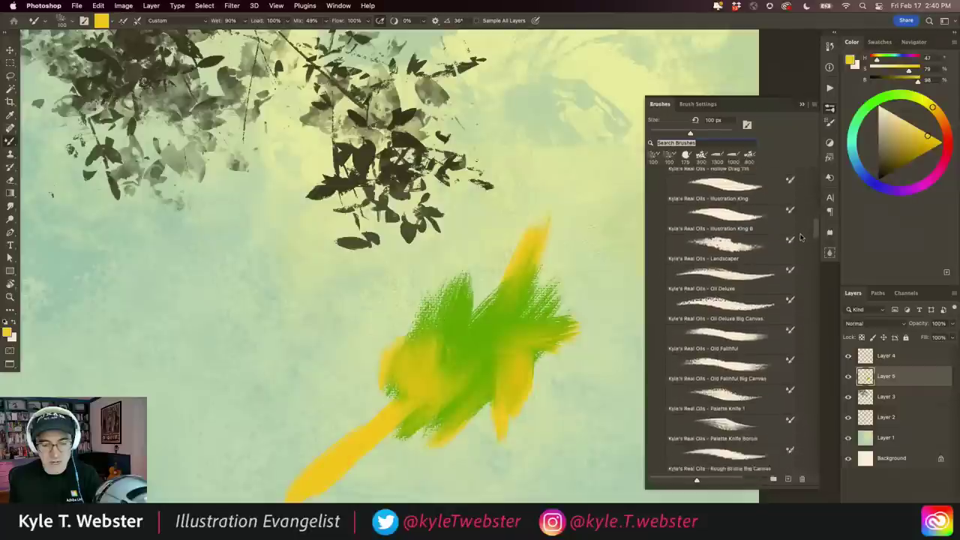
scroll(801, 236, "down", 3)
left_click(718, 286)
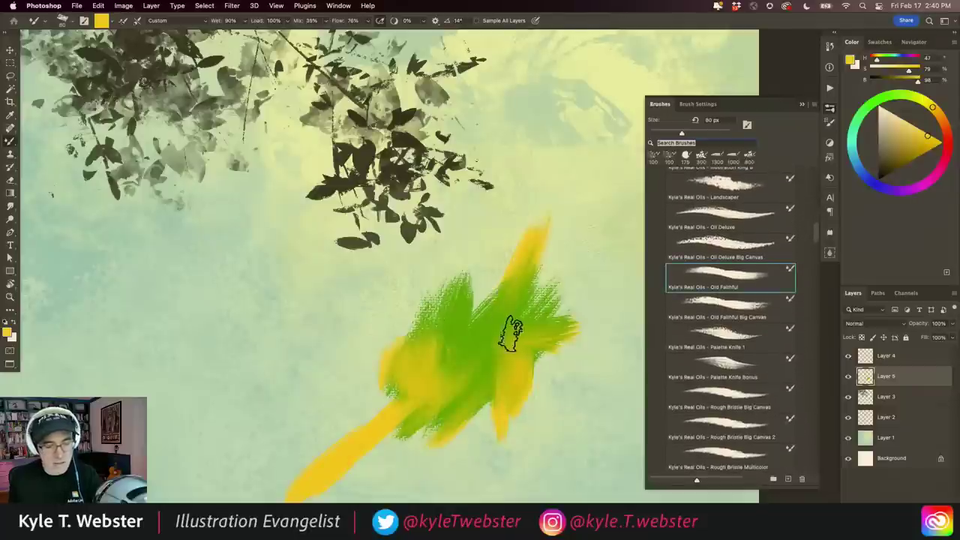
mouse_move(510, 332)
left_mouse_down()
mouse_move(500, 263)
mouse_move(532, 285)
mouse_move(586, 268)
left_mouse_up()
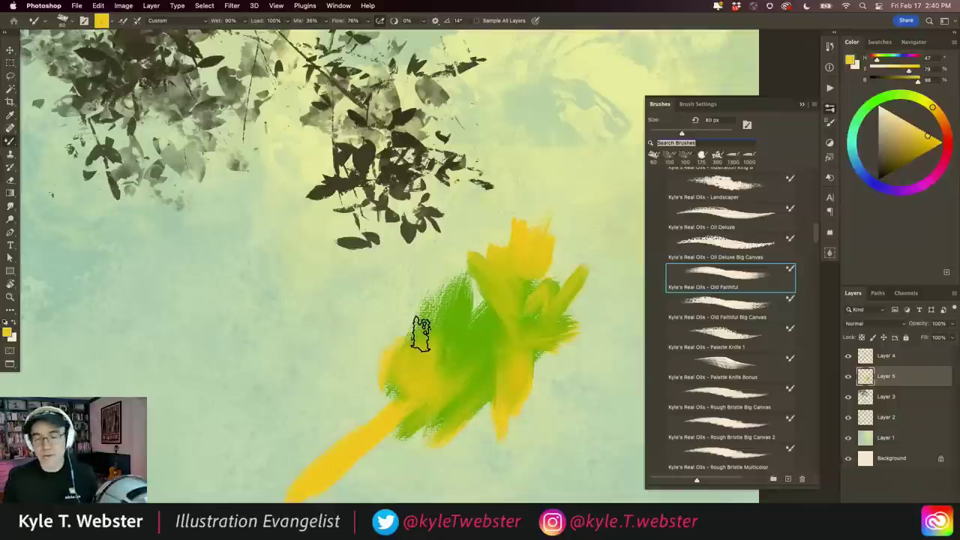
Step: Reframe the view on the leaves, make Layer 3 active, and show the brush tip shape settings
left_click_drag(274, 259, 350, 288)
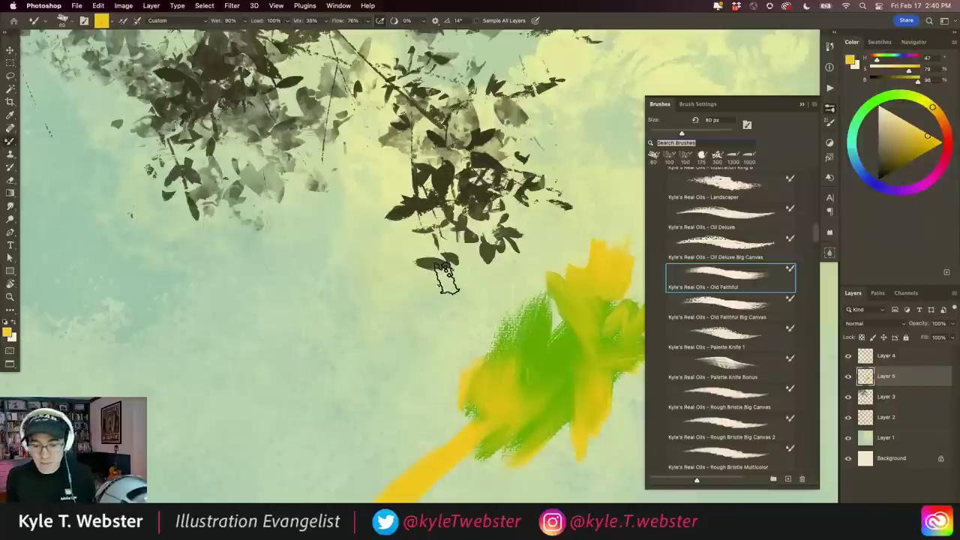
key("alt+bracketleft")
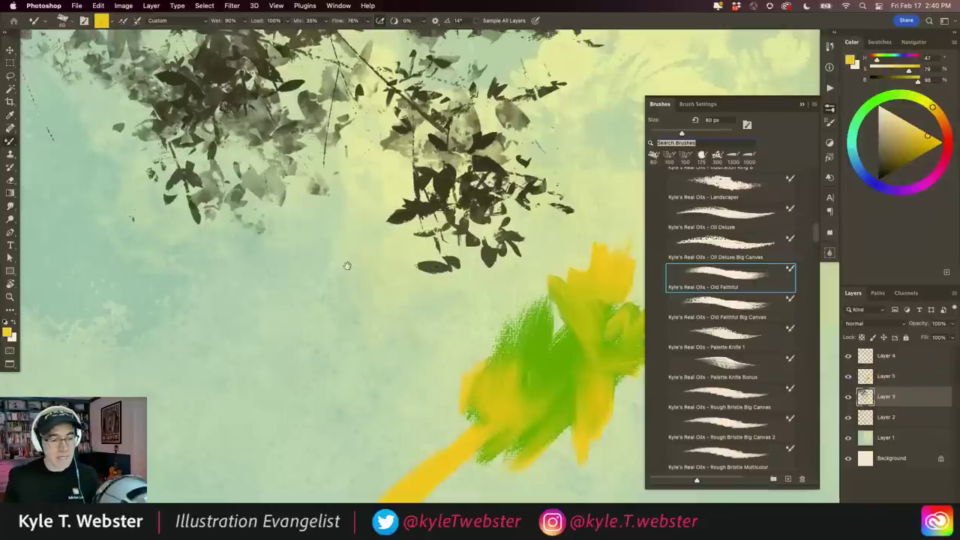
left_click_drag(348, 254, 375, 275)
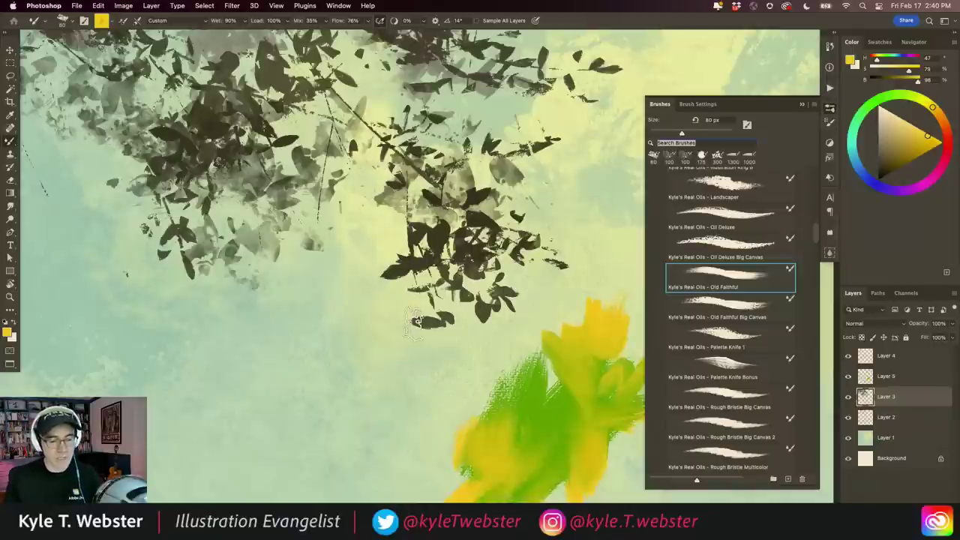
scroll(415, 324, "down", 3)
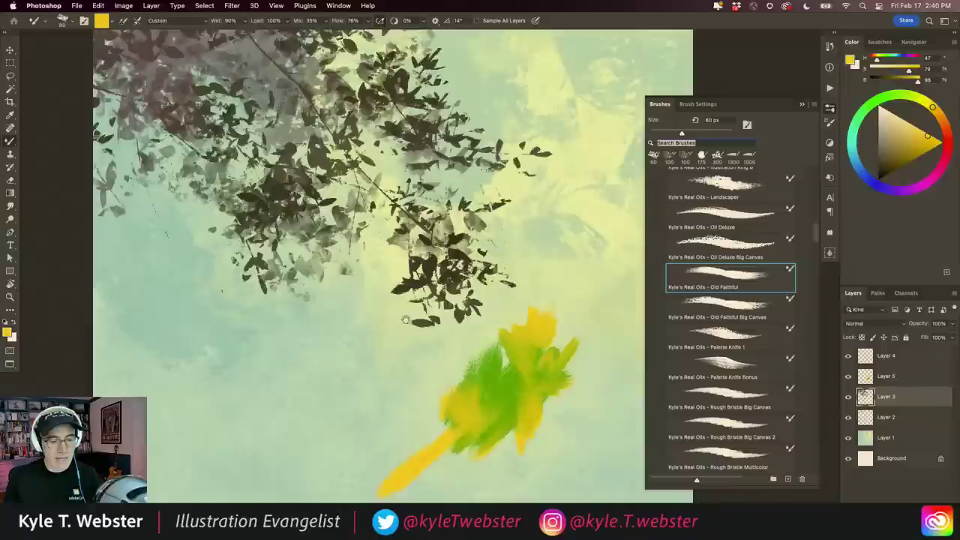
left_click(689, 105)
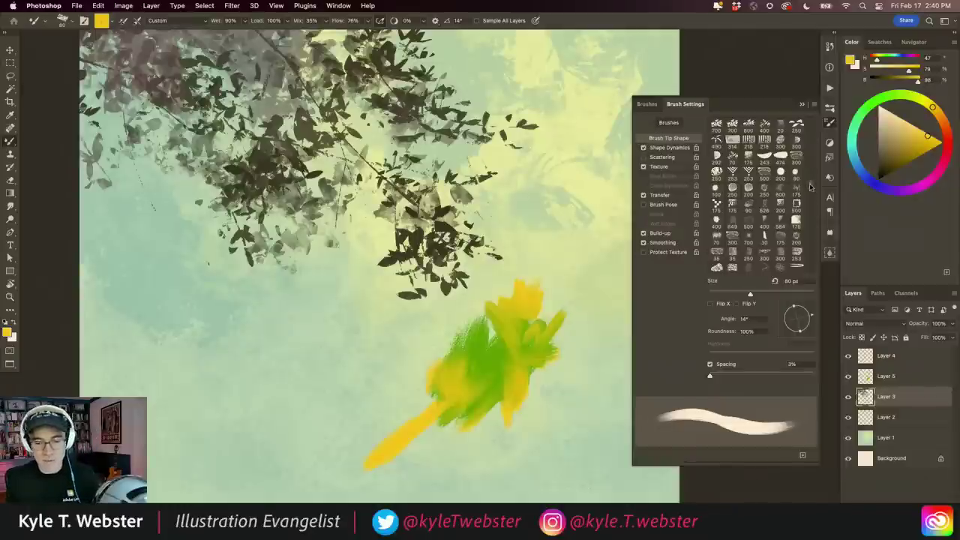
Step: Choose a plain round tip, disable Texture, enlarge it to 200 px, then undo a test dab
scroll(757, 195, "down", 5)
scroll(750, 188, "down", 5)
scroll(743, 173, "down", 5)
scroll(720, 142, "down", 5)
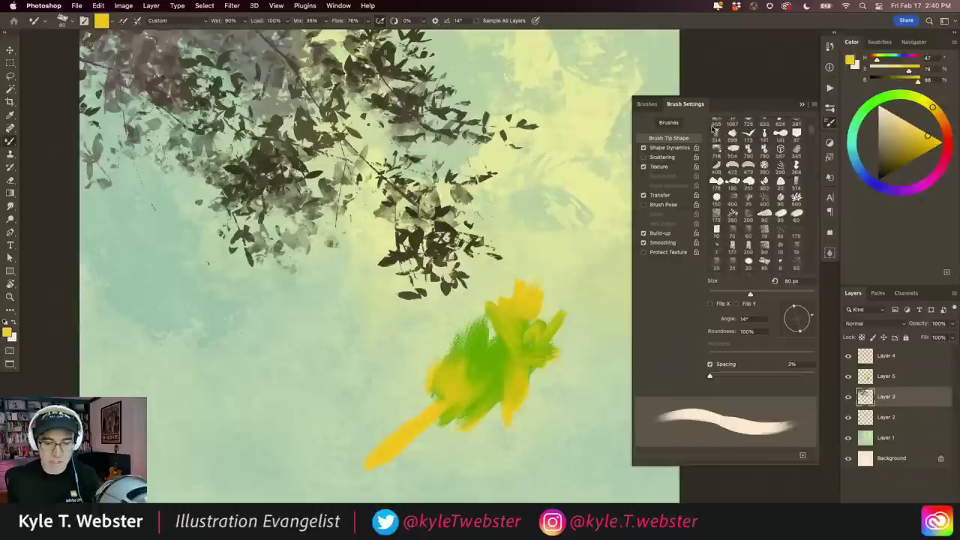
left_click(714, 200)
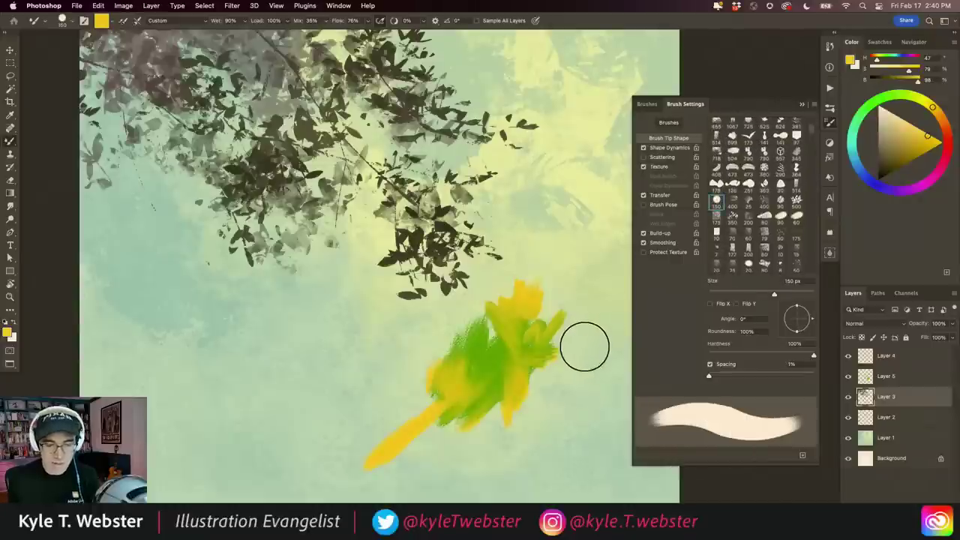
left_click(643, 166)
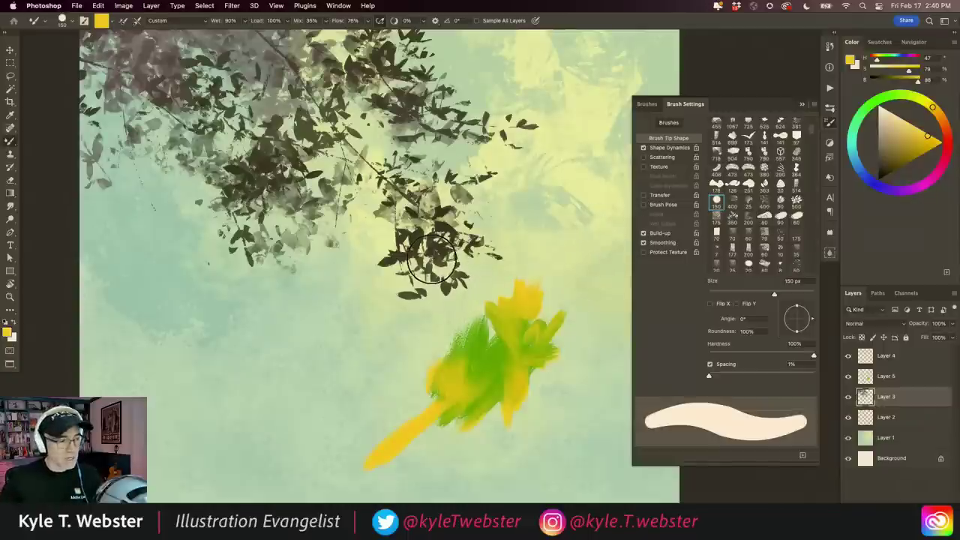
key("period")
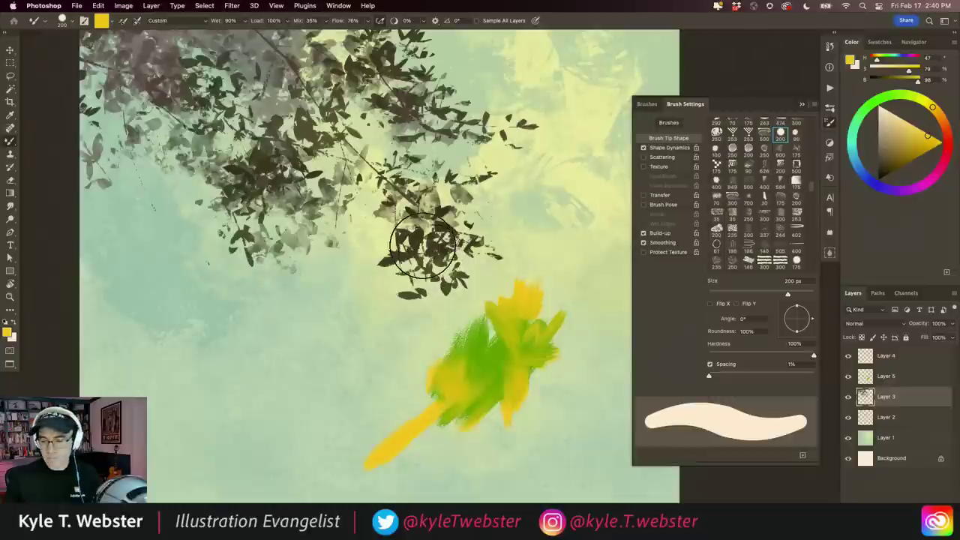
left_click(442, 261)
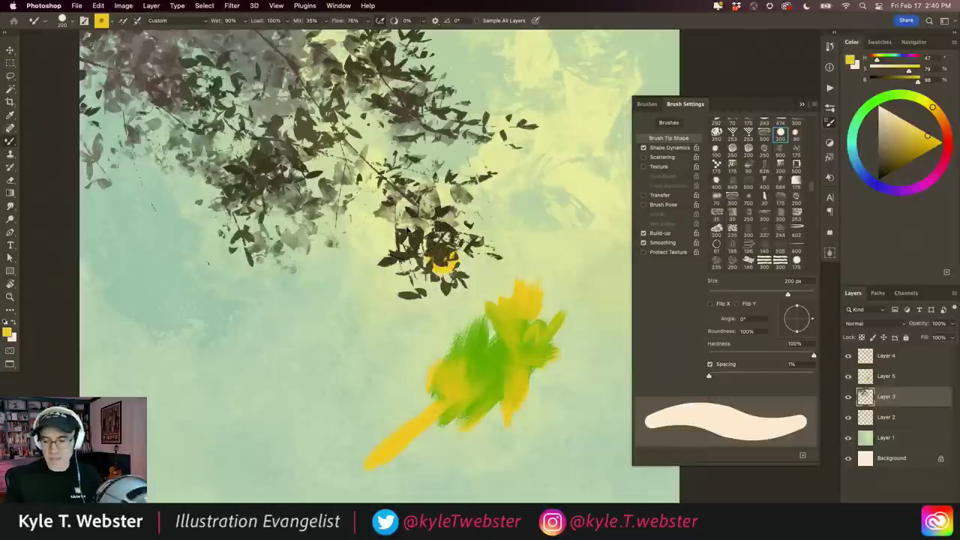
key("ctrl+z")
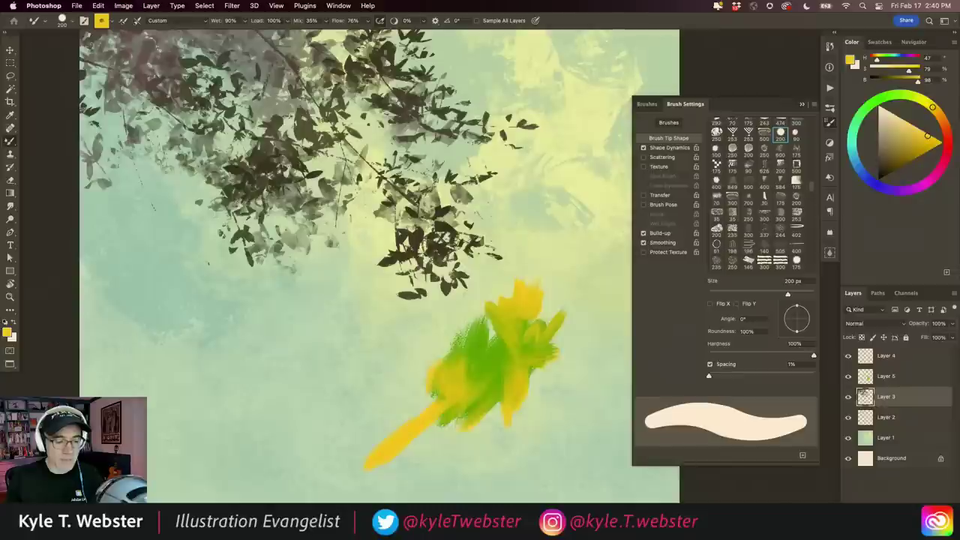
Step: Sample the leaves' dark olive, disable Load Solid Colors Only, and load the brush with leaf texture
left_click(431, 231, "alt")
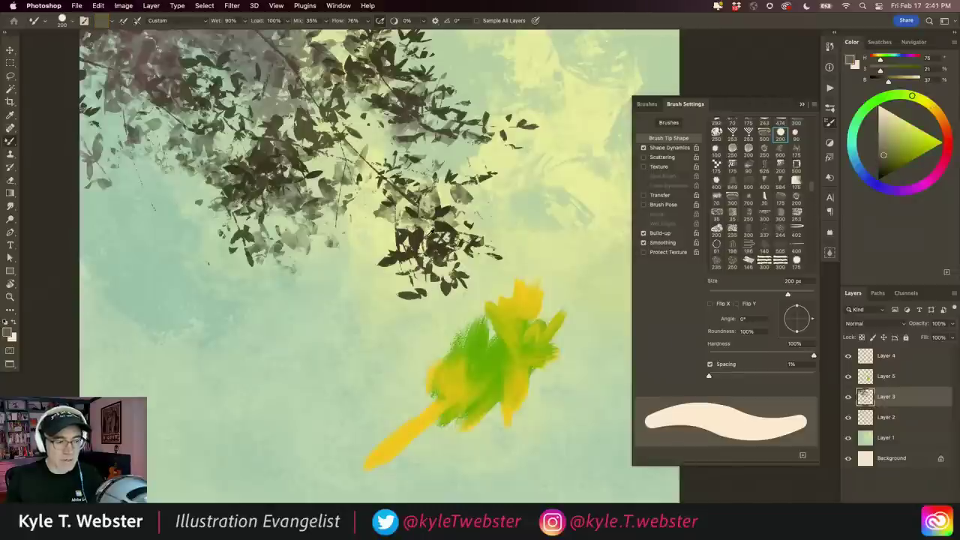
left_click_drag(339, 330, 307, 371)
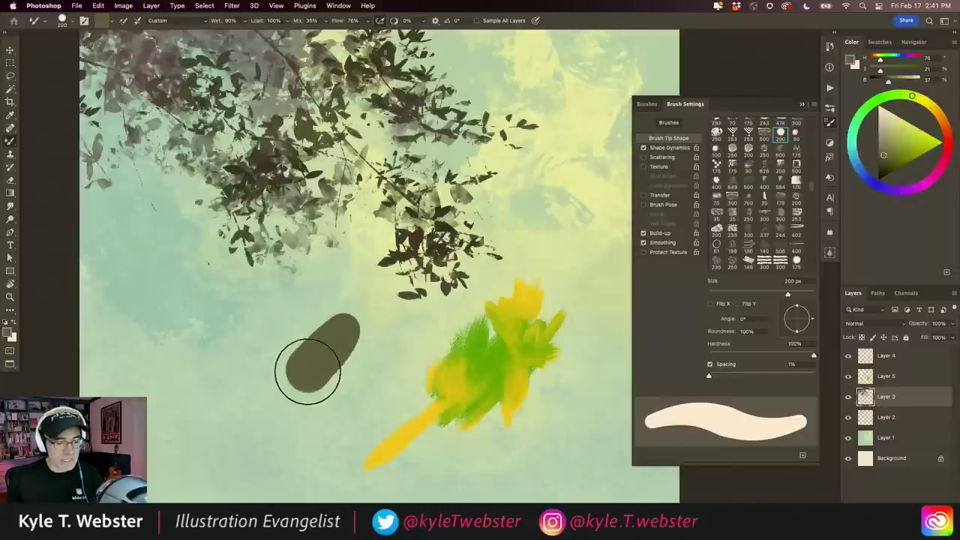
key("ctrl+z")
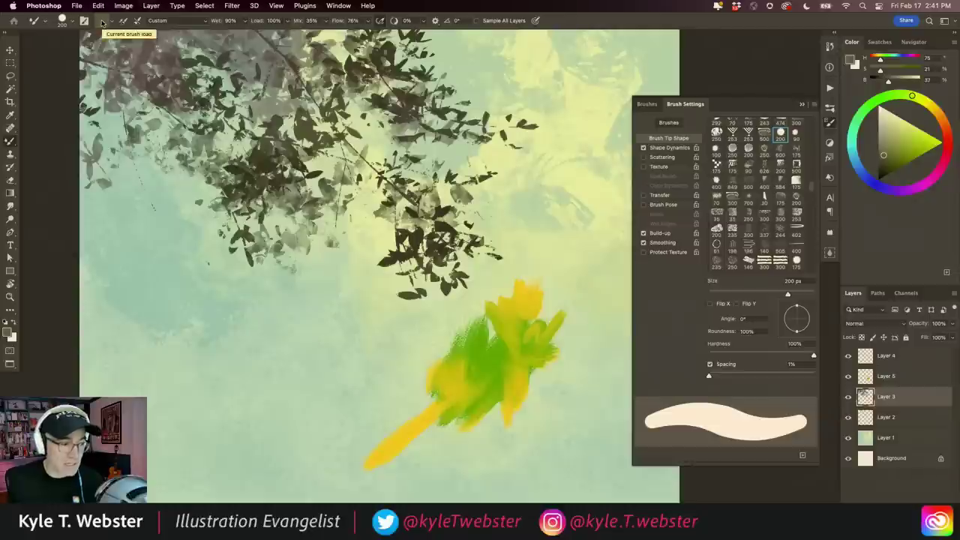
left_click(103, 21)
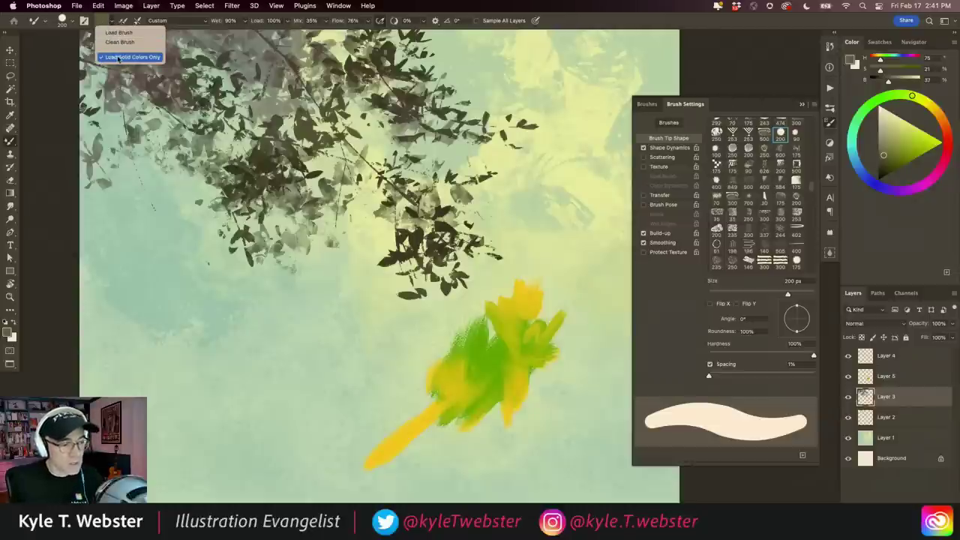
left_click(118, 59)
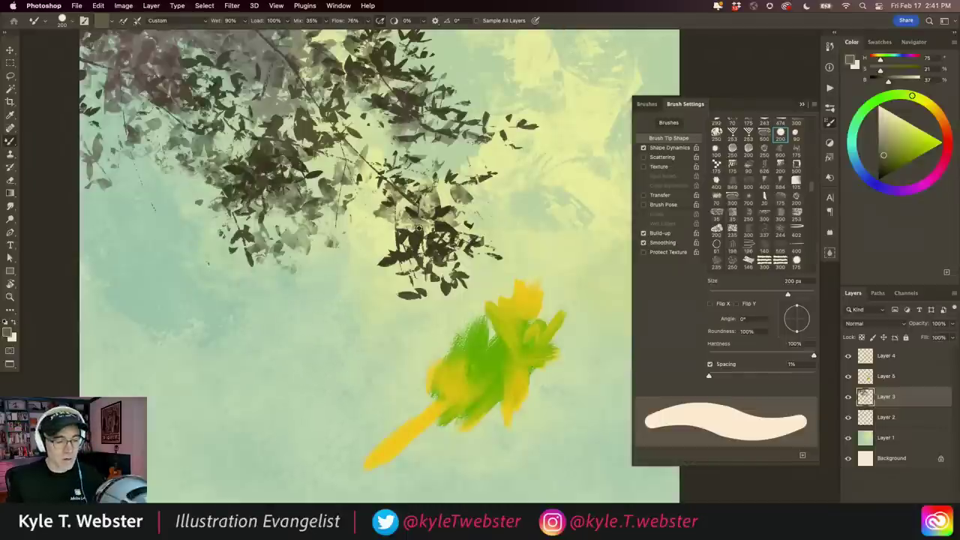
left_click(432, 237, "alt")
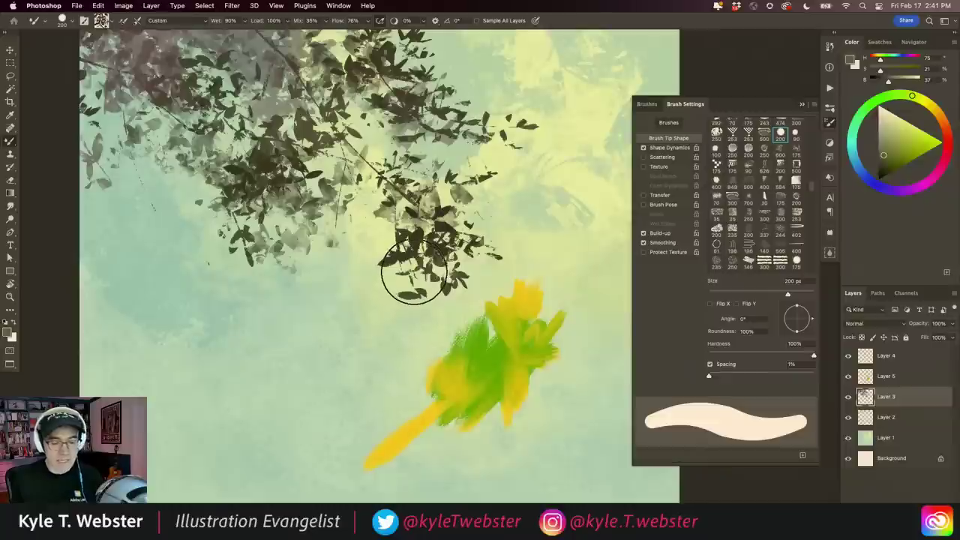
Step: Test a cluster of leaf-textured dabs, undo them, and add a new empty Layer 6
left_click(643, 147)
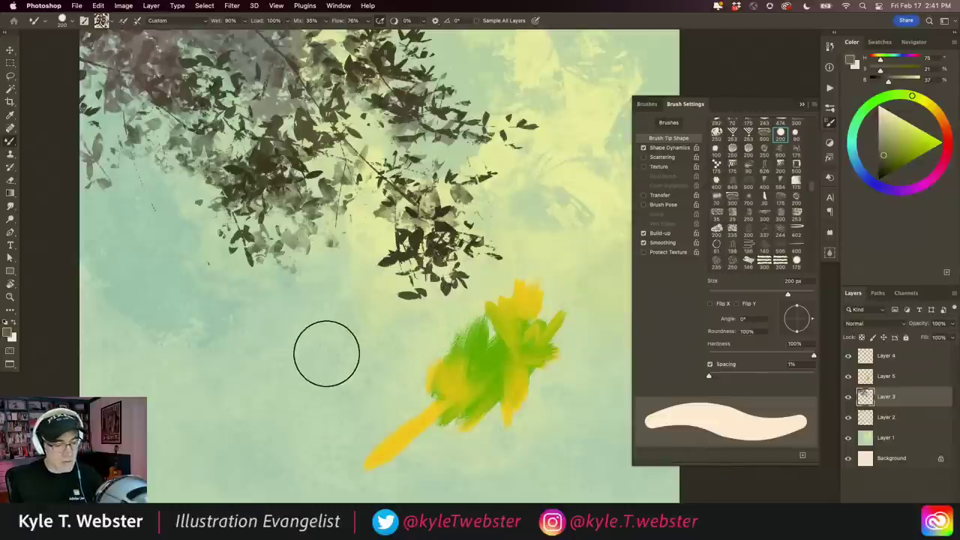
left_click(325, 353)
left_click(308, 397)
left_click(284, 362)
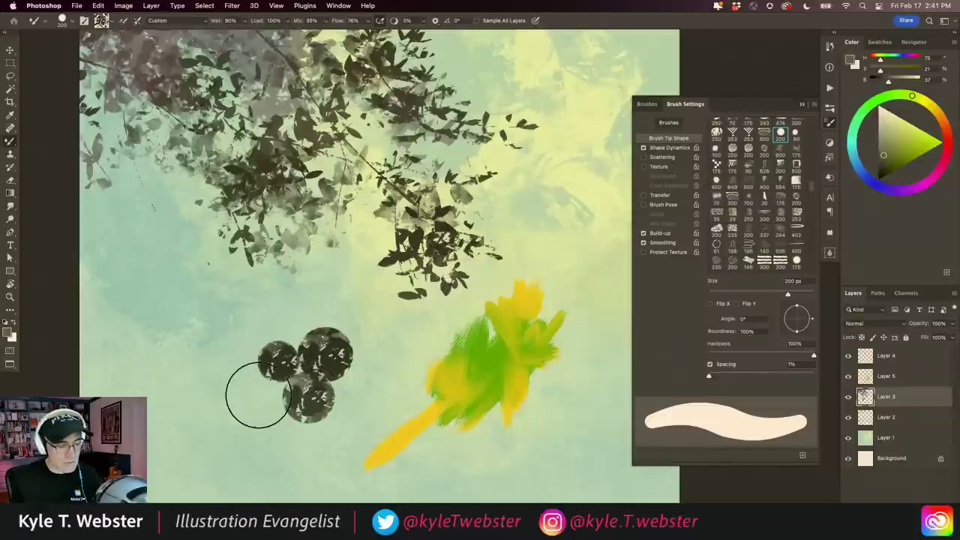
left_click(258, 396)
left_click(251, 346)
left_click(297, 313)
left_click(353, 316)
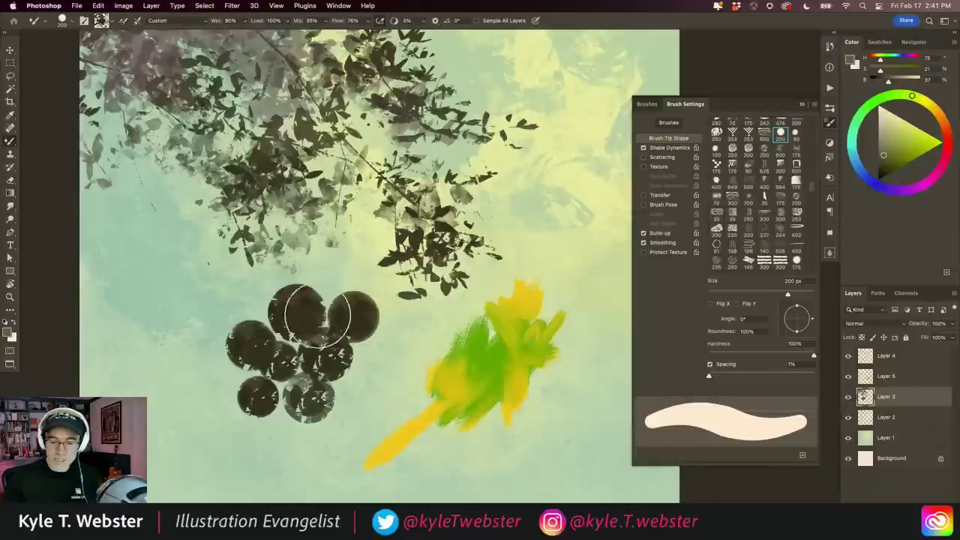
key("ctrl+z")
key("ctrl+z")
key("ctrl+z")
key("ctrl+z")
key("ctrl+z")
key("ctrl+z")
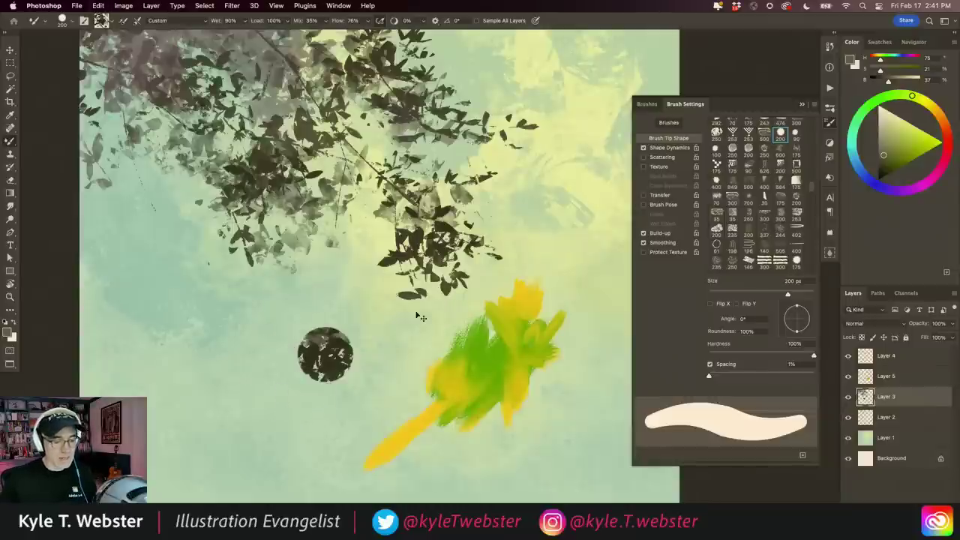
key("ctrl+z")
key("ctrl+shift+alt+n")
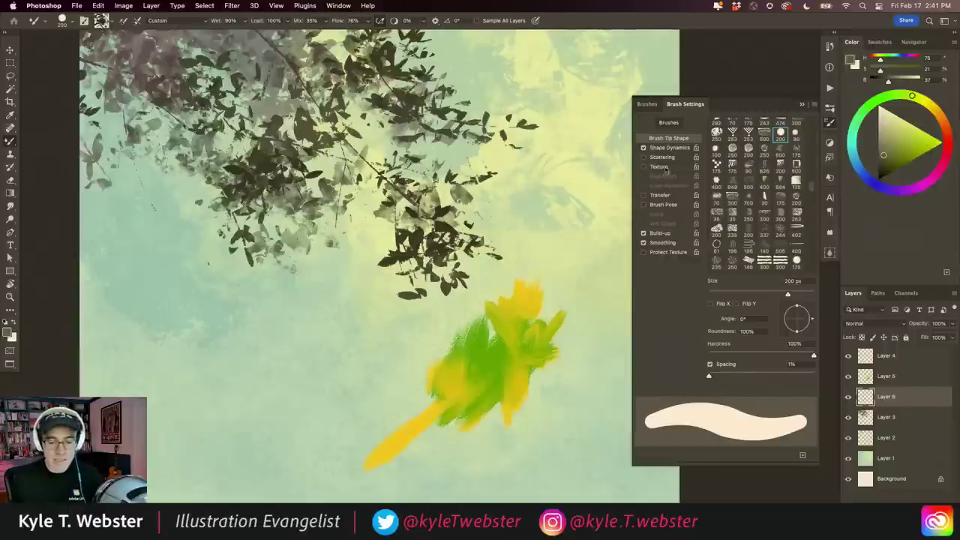
Step: Widen brush spacing, paint separate leaf-textured dabs in the lower left, and set Flow to 100%
left_click_drag(712, 375, 754, 374)
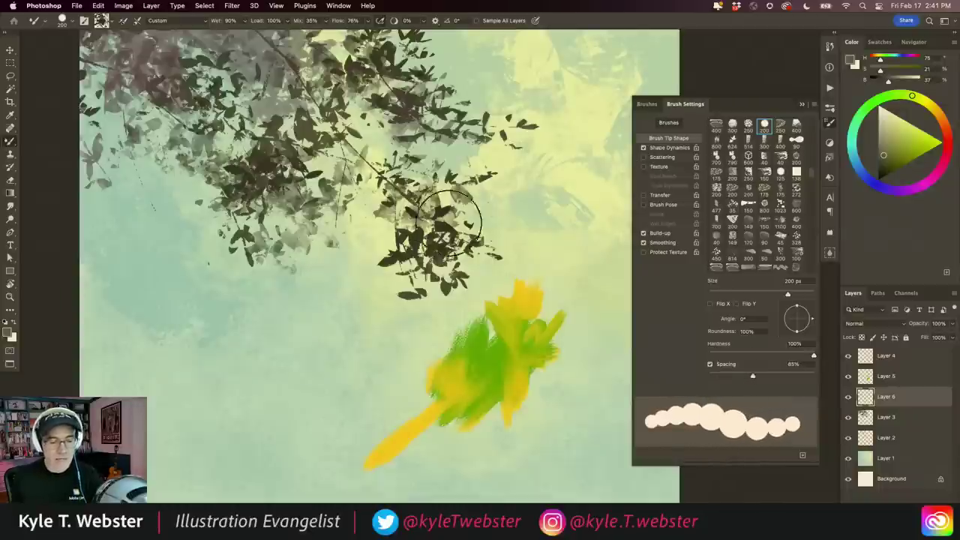
left_click(340, 354)
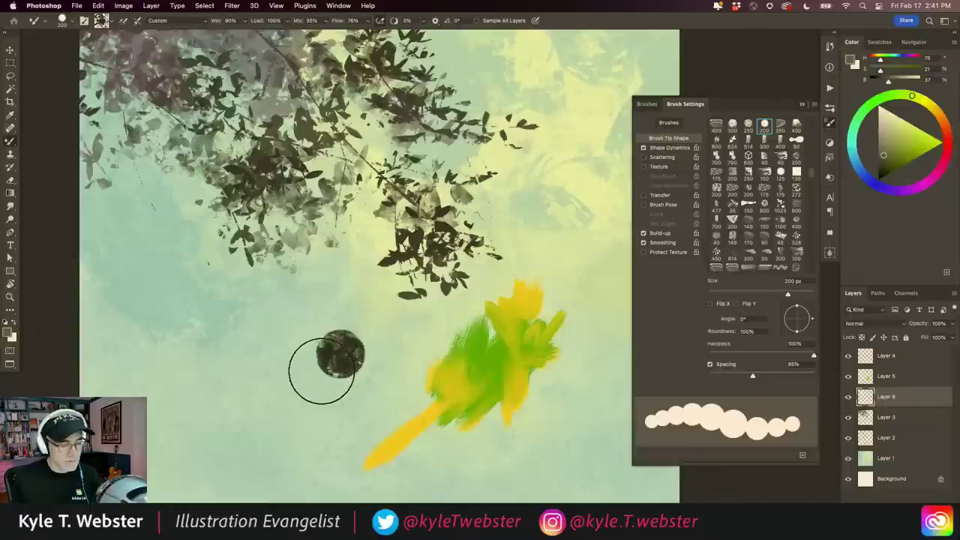
mouse_move(322, 371)
left_mouse_down()
mouse_move(232, 440)
mouse_move(307, 338)
mouse_move(270, 315)
mouse_move(204, 364)
mouse_move(171, 332)
left_mouse_up()
mouse_move(188, 414)
left_mouse_down()
mouse_move(326, 429)
mouse_move(247, 450)
left_mouse_up()
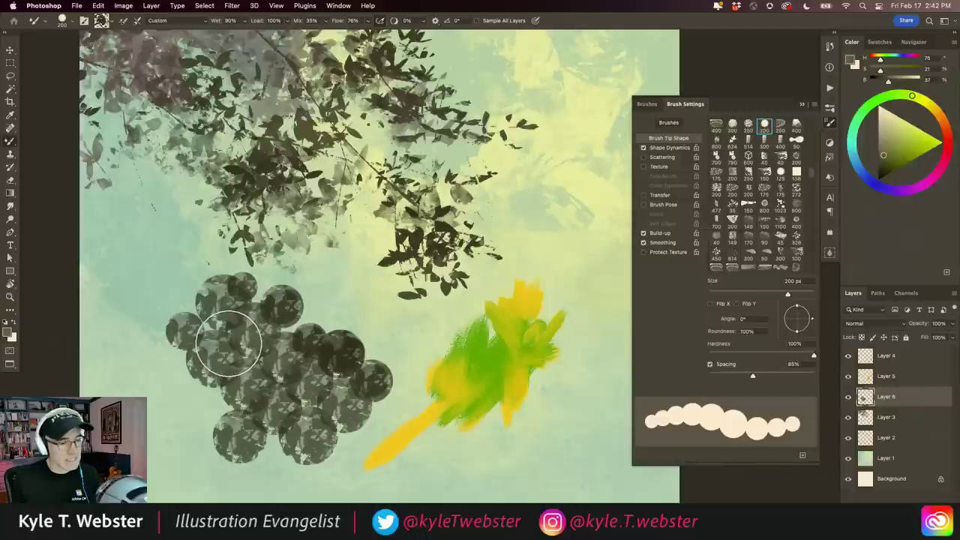
left_click(368, 23)
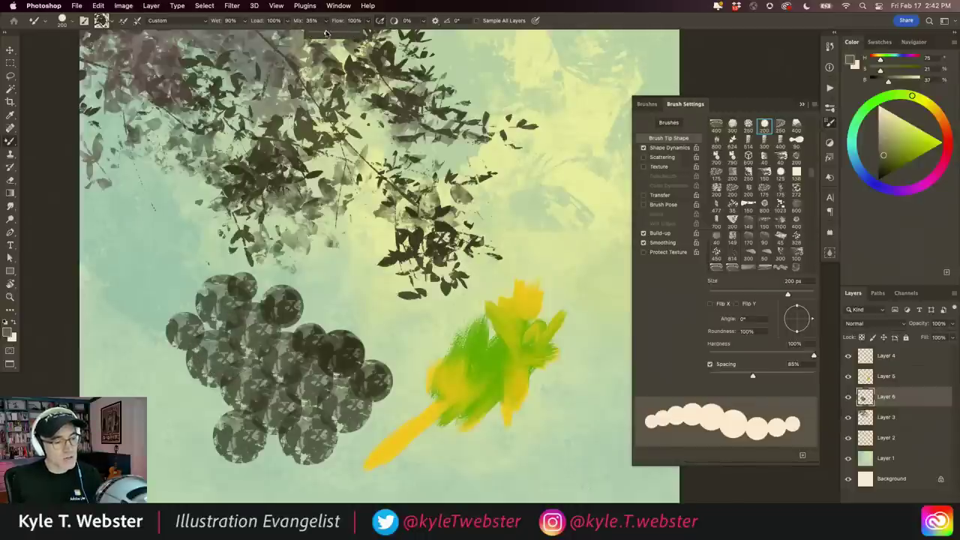
left_click_drag(324, 24, 309, 35)
Step: Switch the mixer preset to Dry, Heavy Load and paint a dark leafy blob right of the branches
left_click(206, 22)
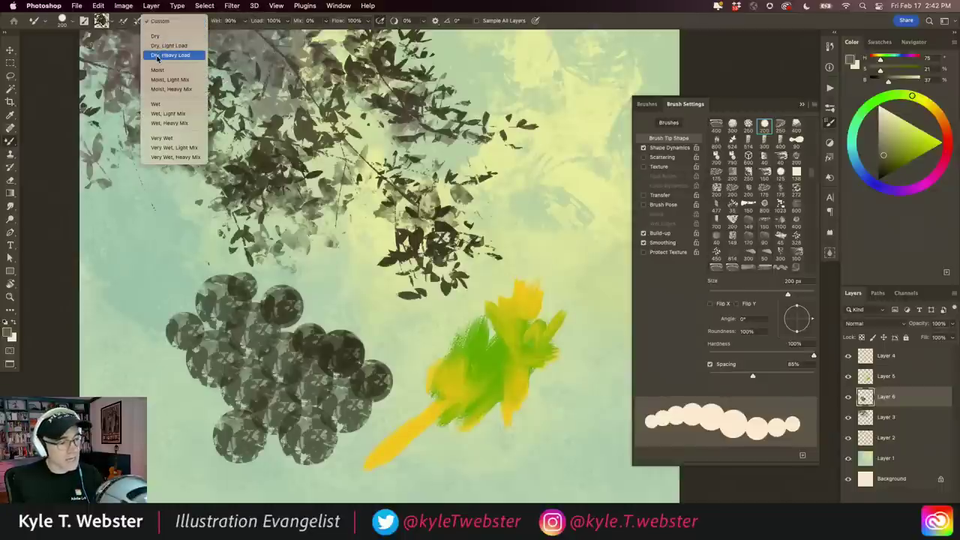
left_click(157, 55)
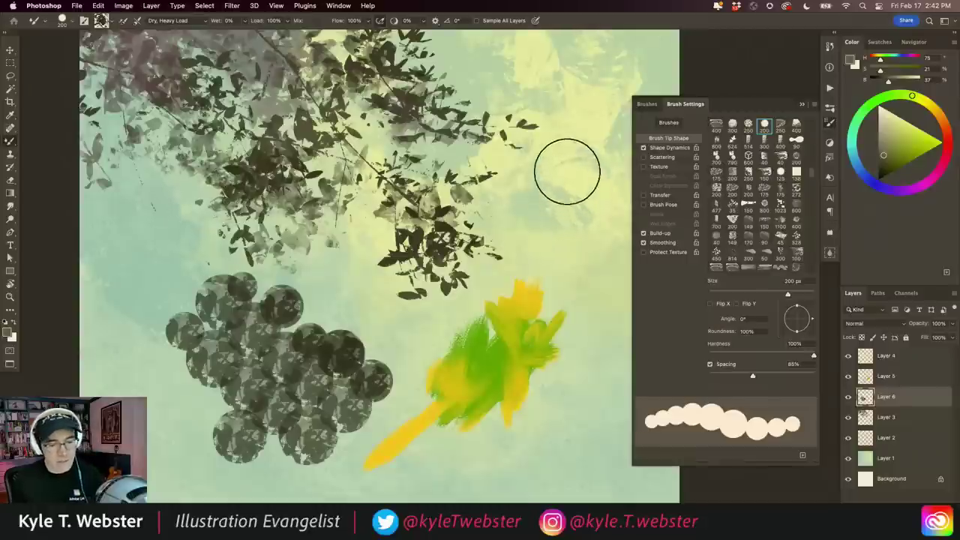
mouse_move(568, 174)
left_mouse_down()
mouse_move(523, 180)
mouse_move(553, 146)
mouse_move(559, 113)
left_mouse_up()
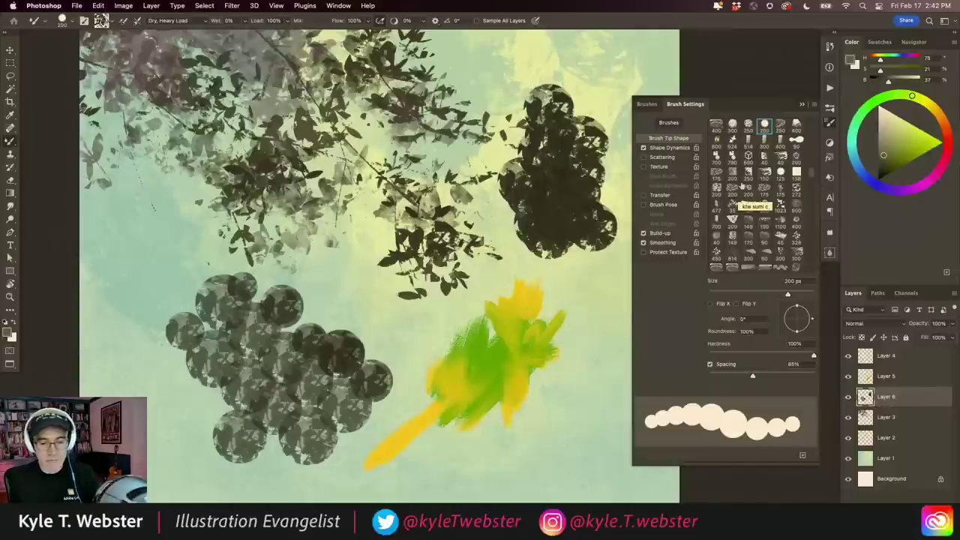
Step: Choose the leafy 549 px brush tip from the tip list
scroll(750, 195, "down", 3)
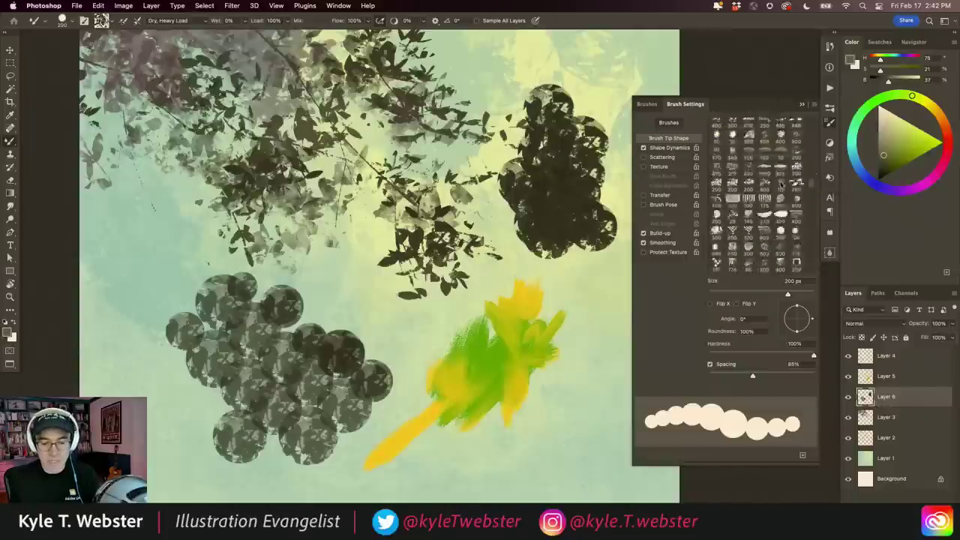
scroll(736, 203, "down", 3)
scroll(716, 209, "down", 3)
scroll(717, 206, "up", 3)
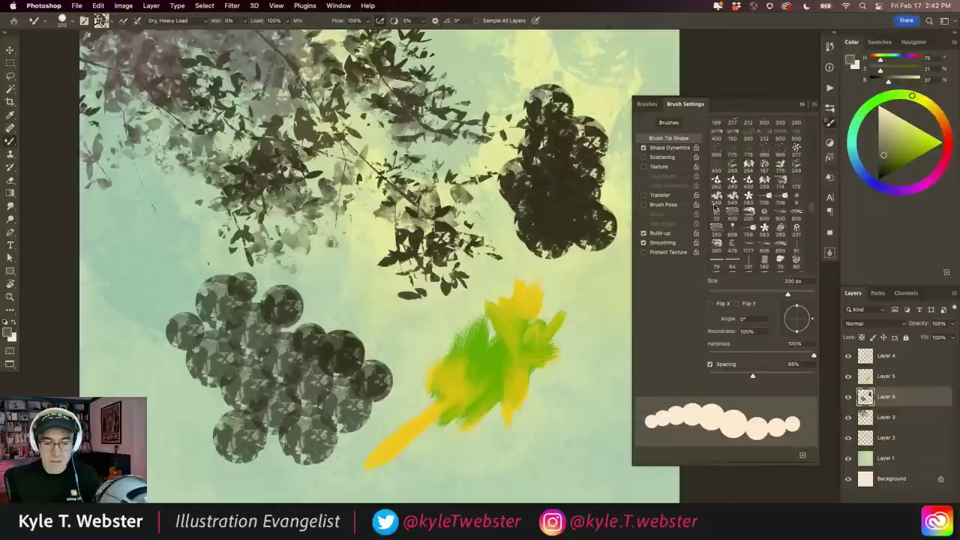
scroll(716, 207, "down", 1)
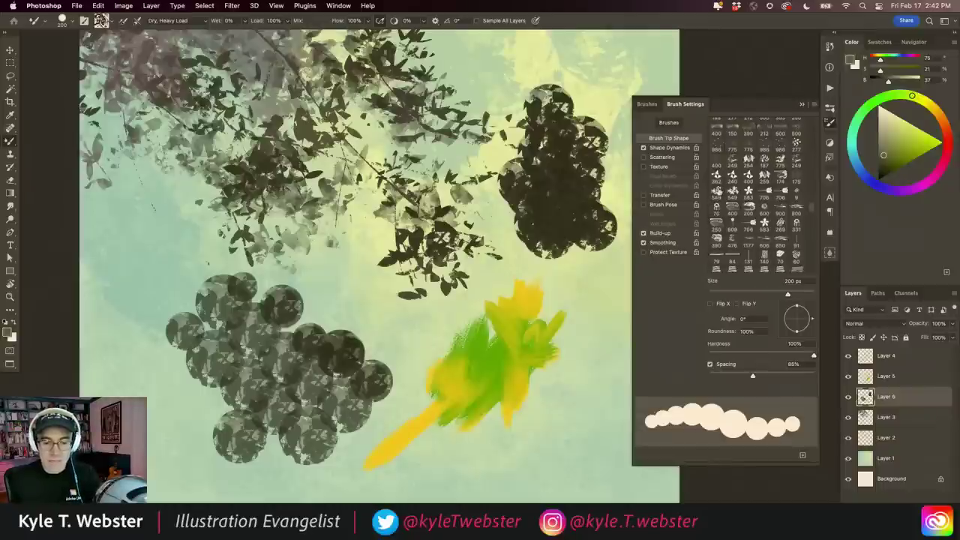
left_click(733, 192)
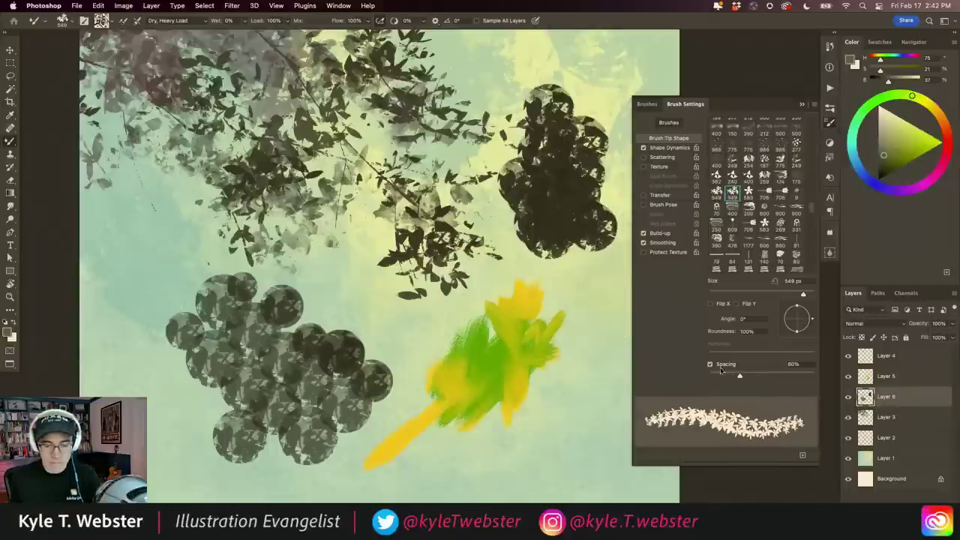
Step: Tighten the leaf brush spacing and set Shape Dynamics angle jitter to 78%
left_click_drag(739, 377, 724, 378)
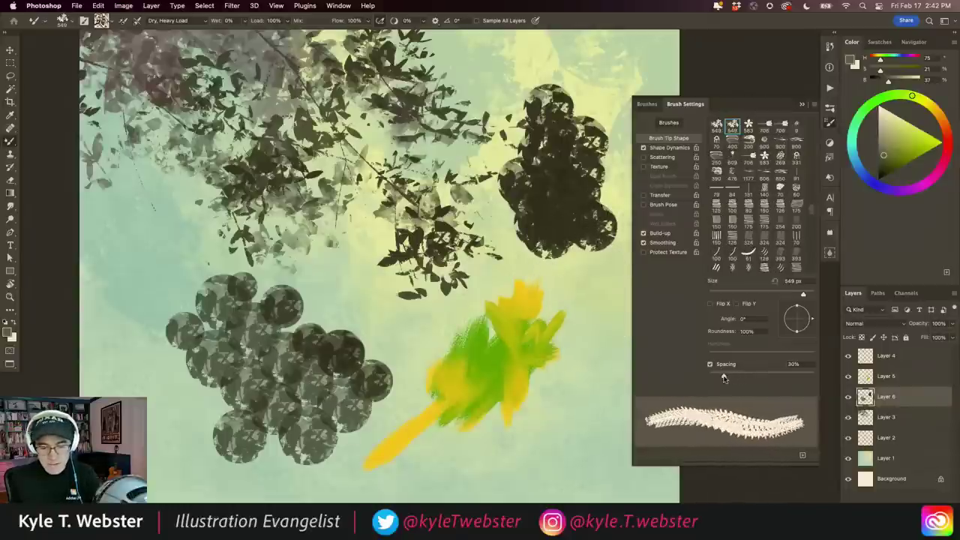
left_click(669, 148)
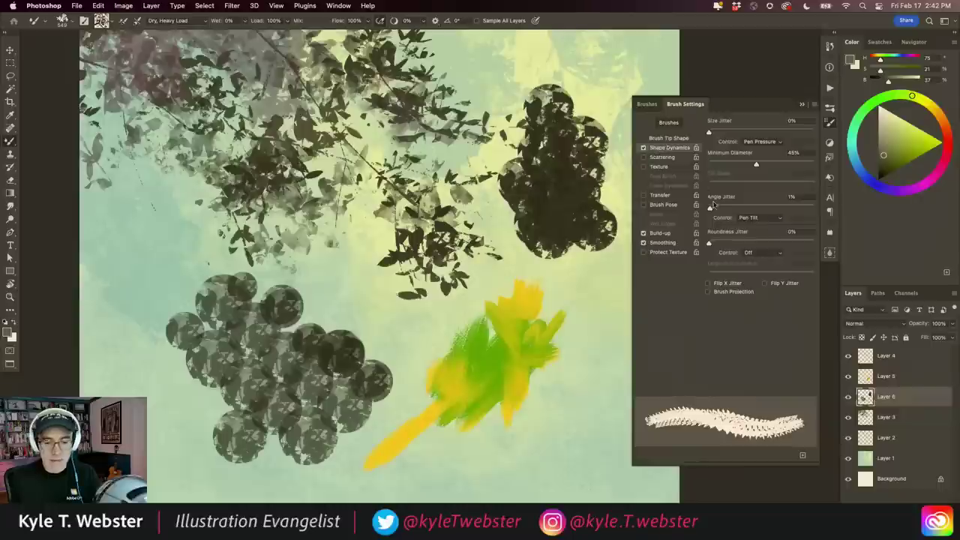
left_click_drag(709, 207, 790, 208)
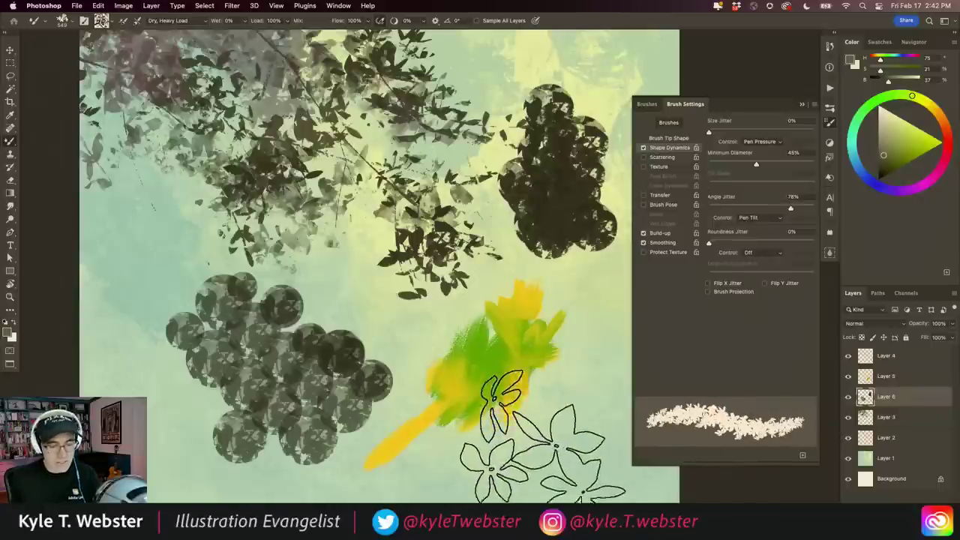
scroll(328, 351, "down", 2)
scroll(329, 352, "down", 2)
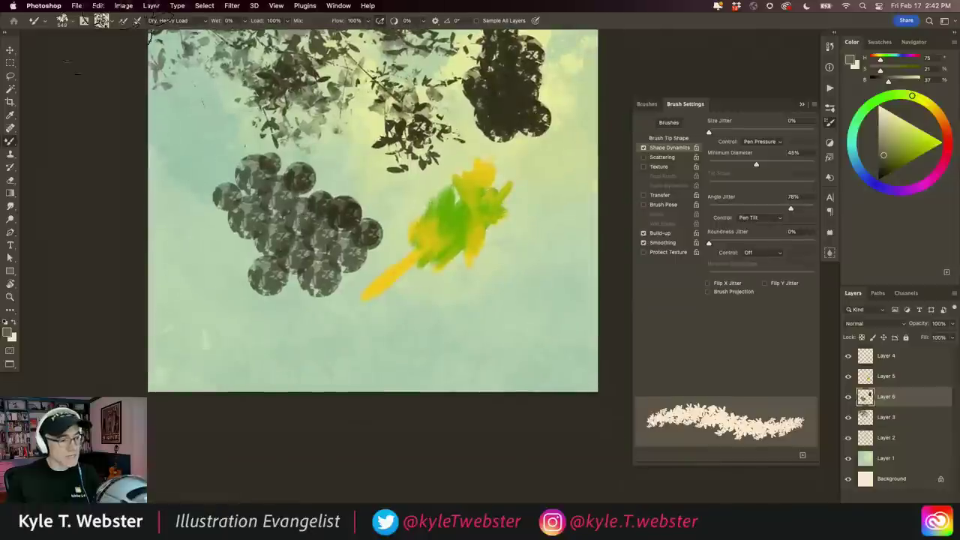
Step: Test-paint leaf clusters, delete the test marks, and hide Layer 5
left_click_drag(420, 345, 518, 300)
mouse_move(432, 330)
left_mouse_down()
mouse_move(517, 248)
mouse_move(540, 199)
mouse_move(480, 278)
left_mouse_up()
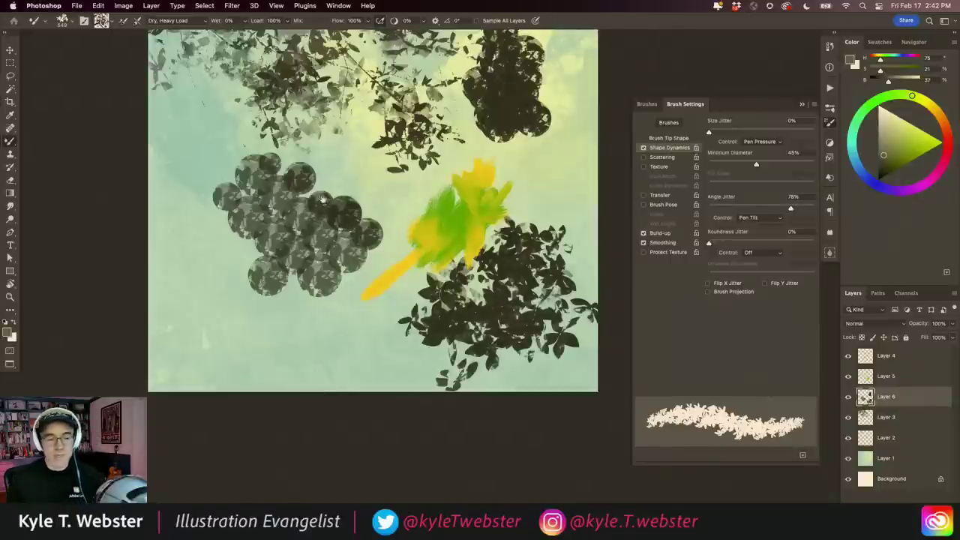
scroll(289, 338, "up", 5)
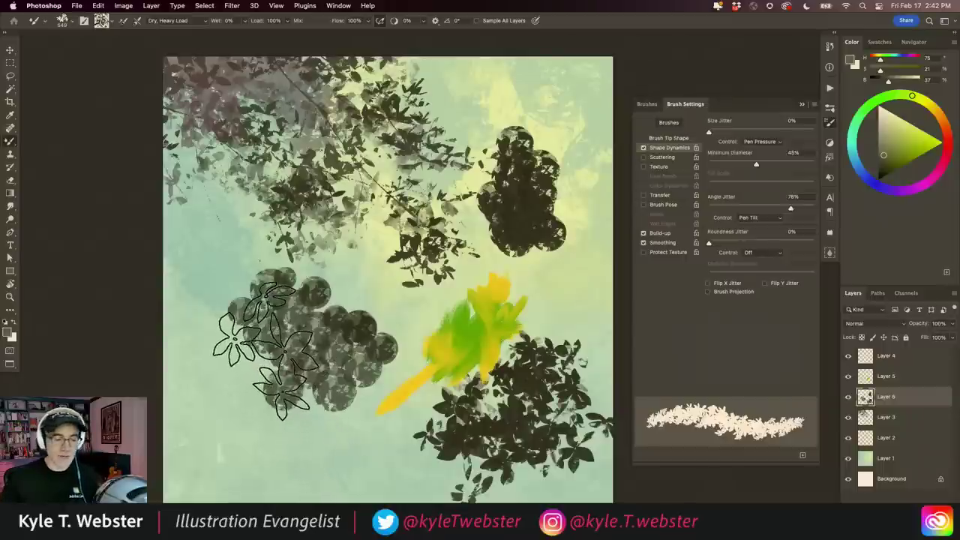
key("Delete")
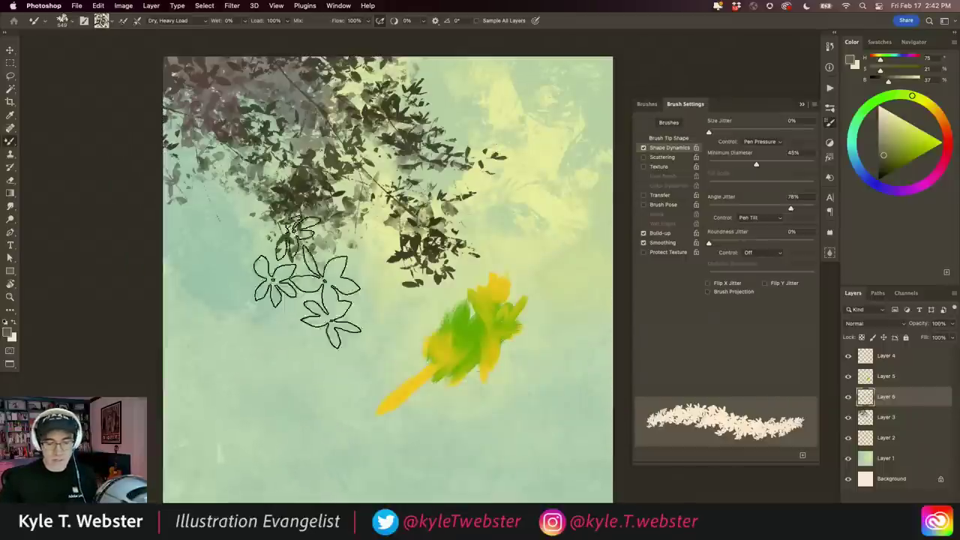
left_click(850, 377)
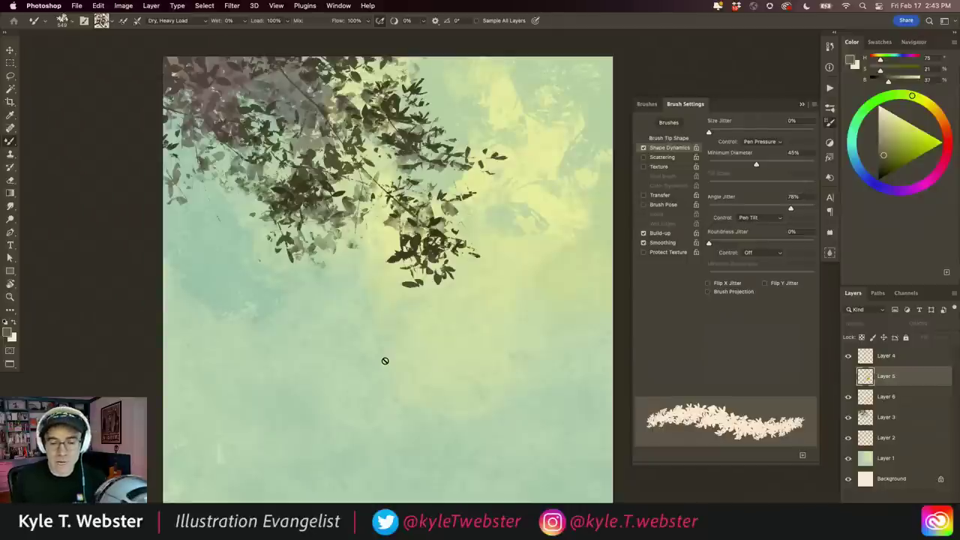
Step: Choose Get More Brushes from the Brushes panel flyout, then hide every panel with Tab
left_click(831, 108)
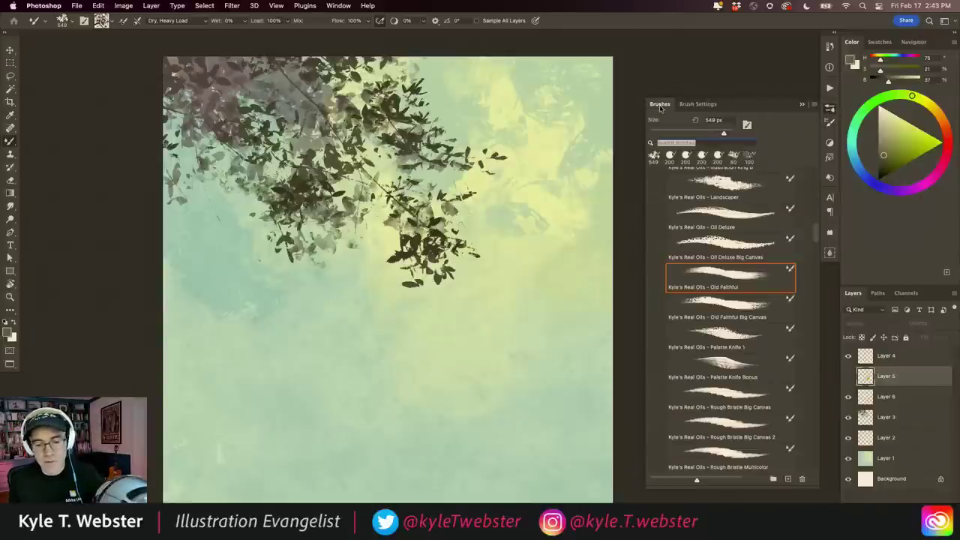
left_click(813, 105)
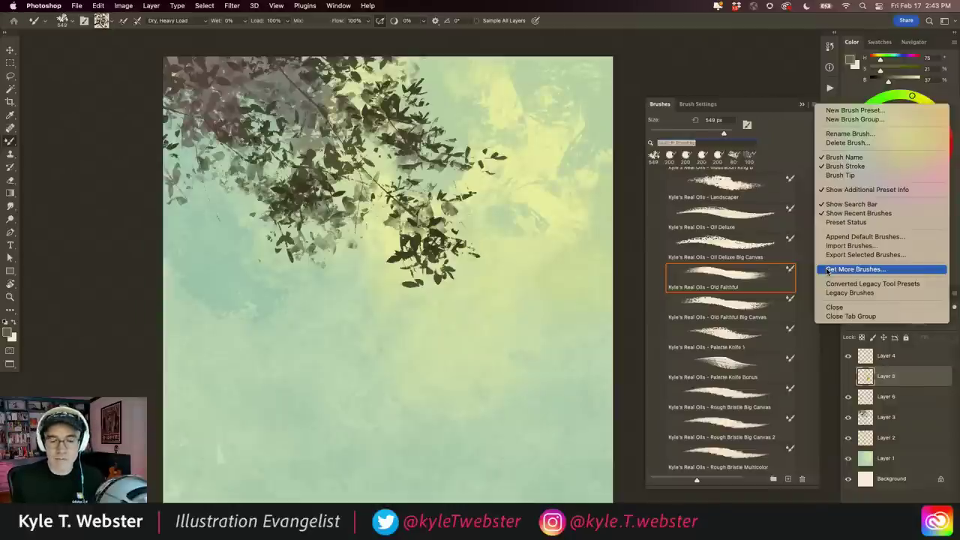
left_click(828, 270)
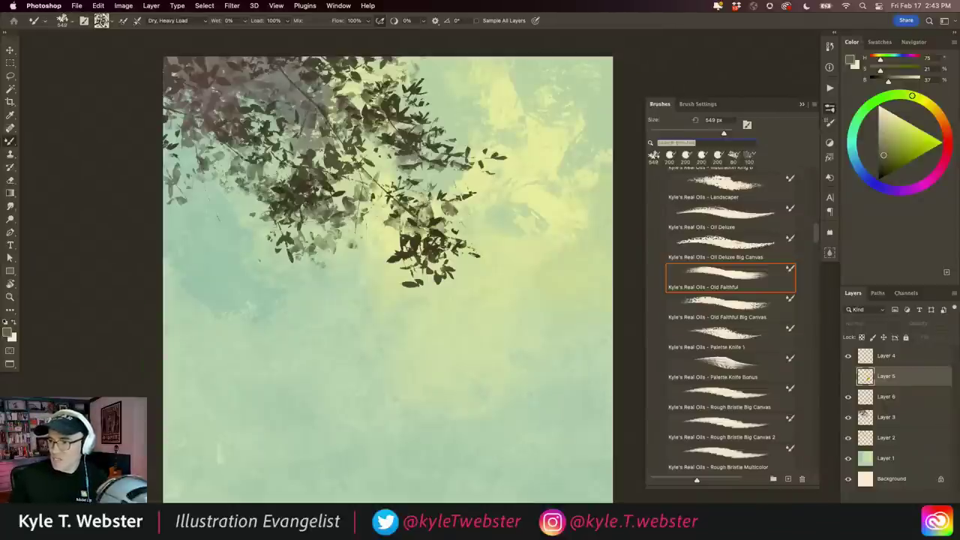
key("Tab")
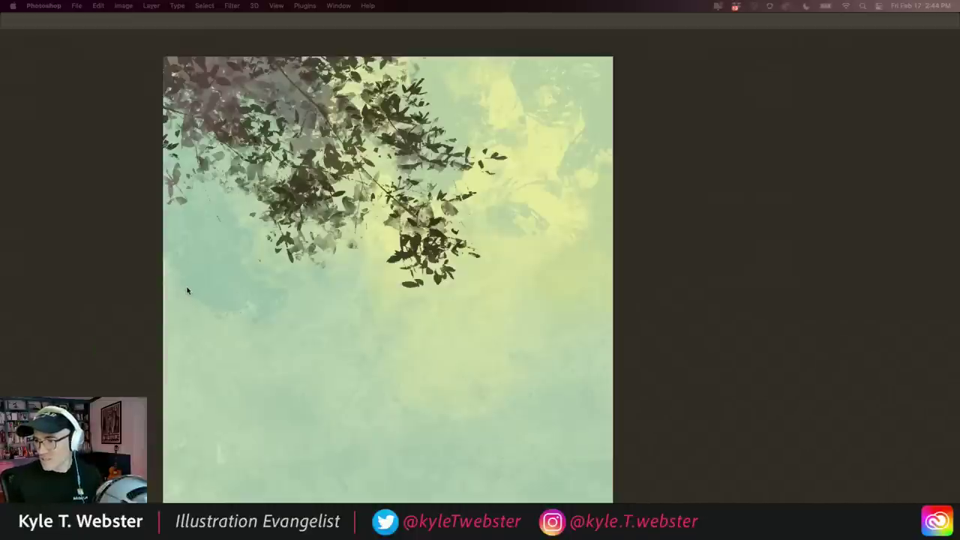
Step: Restore the panels, close the Brushes panel, add Layer 7 above Layer 5, and start a new document
key("Tab")
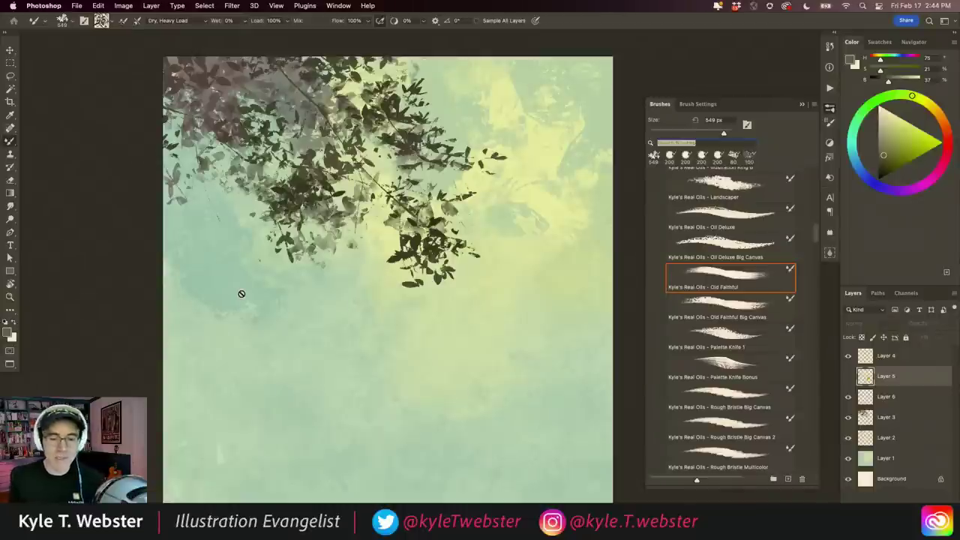
left_click(802, 105)
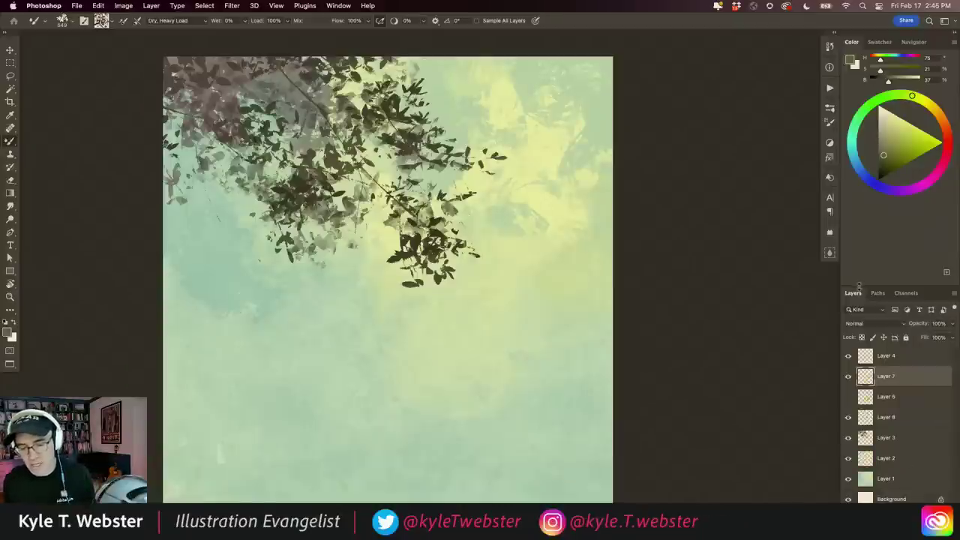
key("ctrl+shift+alt+n")
left_click_drag(848, 282, 840, 177)
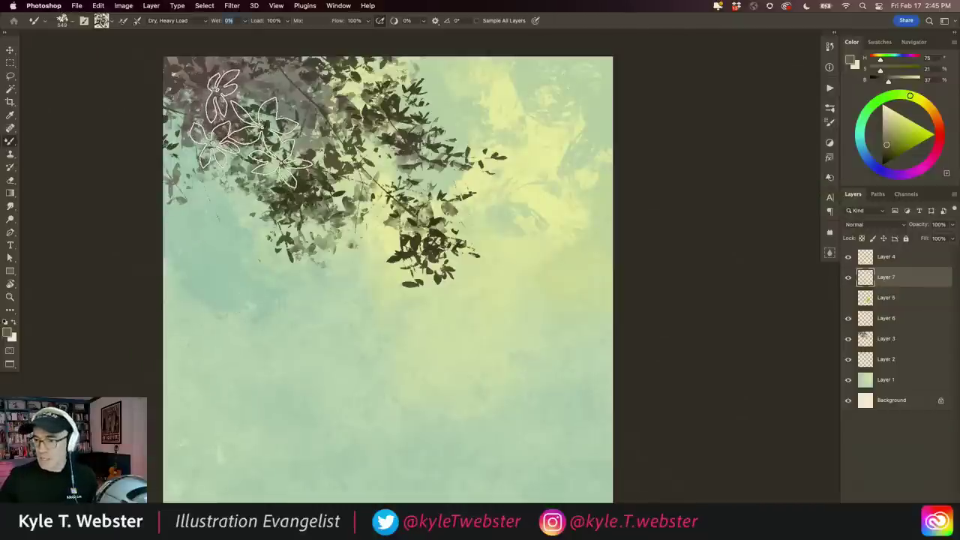
key("ctrl+n")
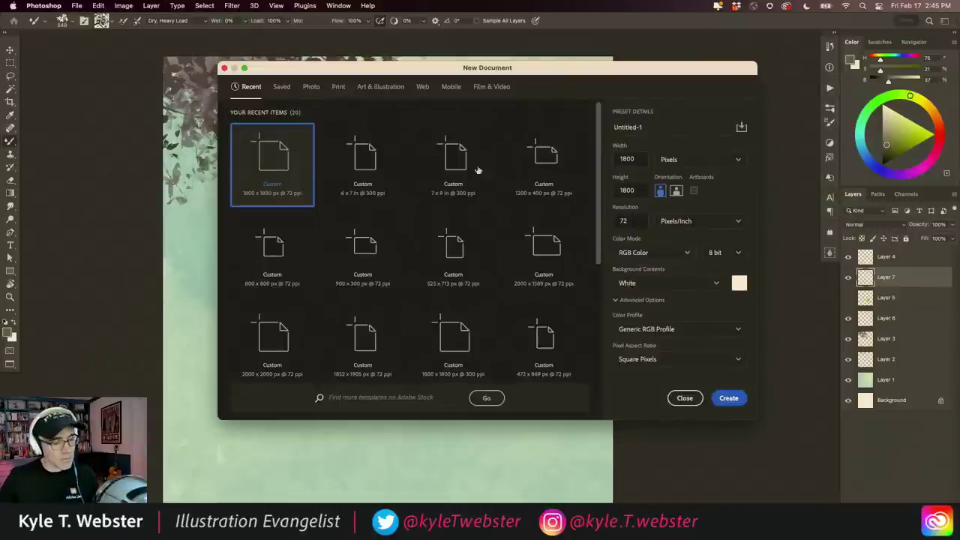
Step: Create the 1800×1800 document, add Layer 1, and draw a red lasso-filled crest shape
left_click(728, 398)
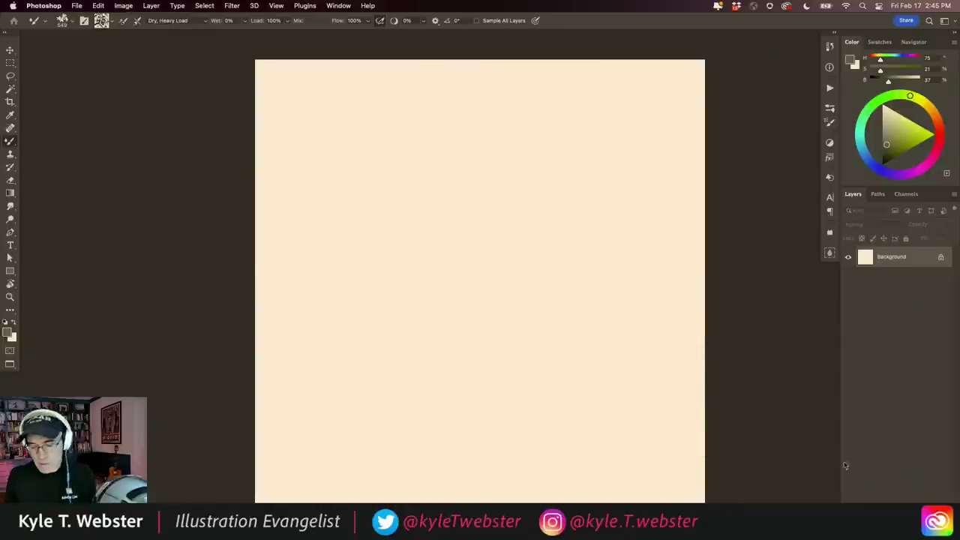
left_click(898, 483)
key("l")
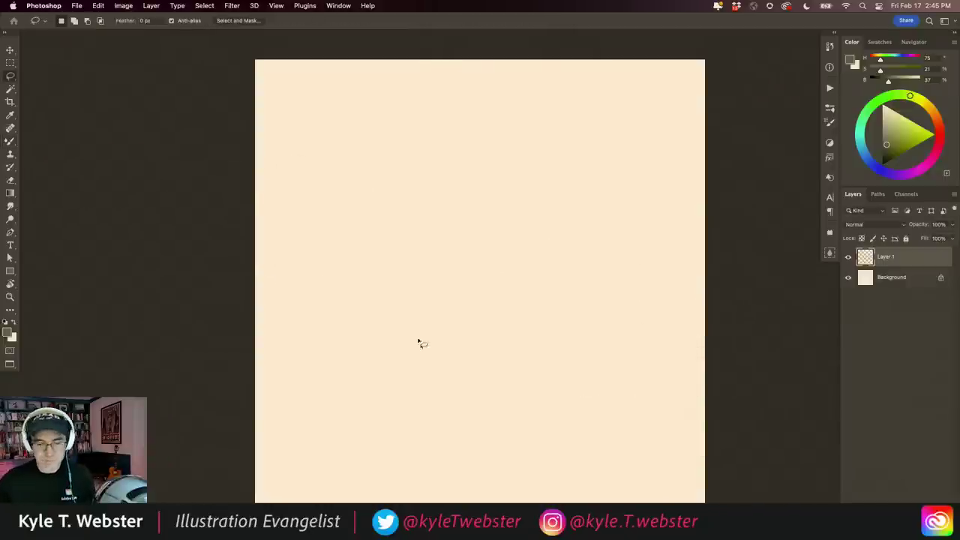
left_click(939, 142)
left_click(830, 253)
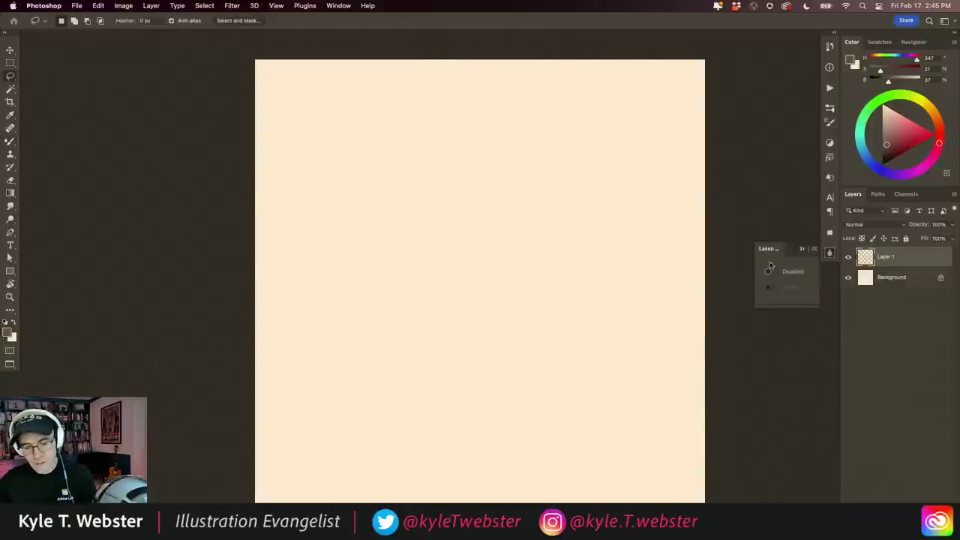
left_click(917, 137)
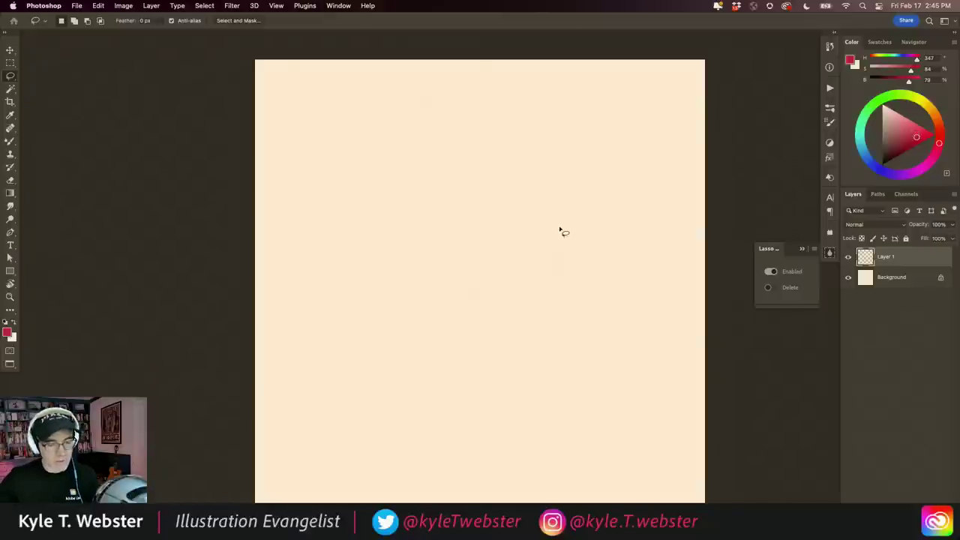
mouse_move(561, 229)
left_mouse_down()
mouse_move(526, 188)
mouse_move(424, 150)
mouse_move(473, 272)
mouse_move(486, 420)
mouse_move(501, 432)
mouse_move(498, 382)
mouse_move(570, 380)
mouse_move(565, 313)
mouse_move(504, 344)
mouse_move(502, 289)
mouse_move(570, 287)
left_mouse_up()
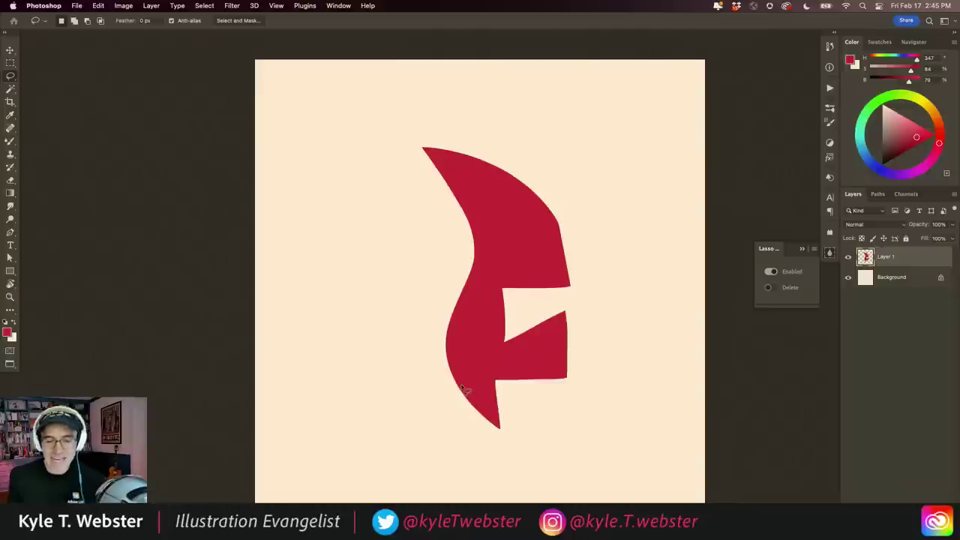
Step: Show the Actions panel with Button Mode turned off, then glance through the Window menu
left_click(830, 88)
left_click(815, 83)
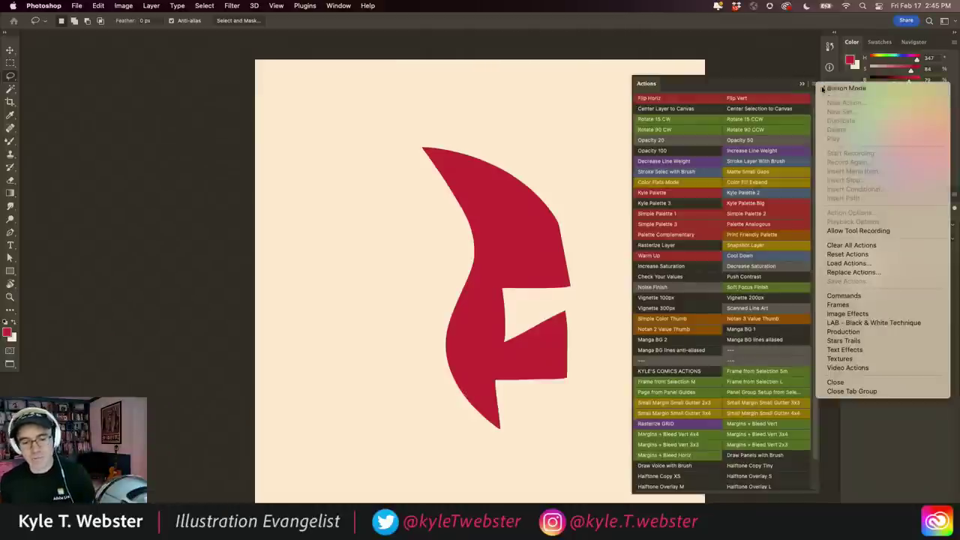
left_click(649, 98)
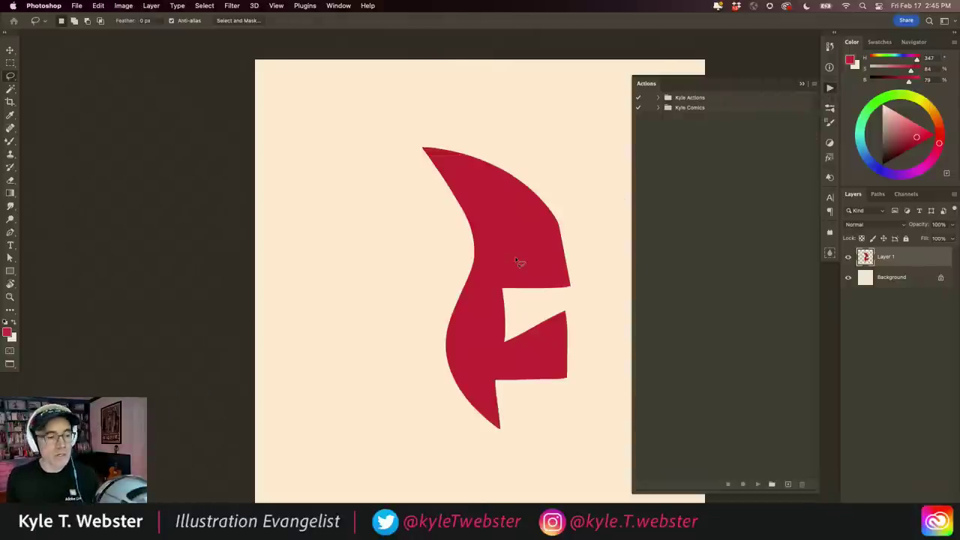
left_click(337, 6)
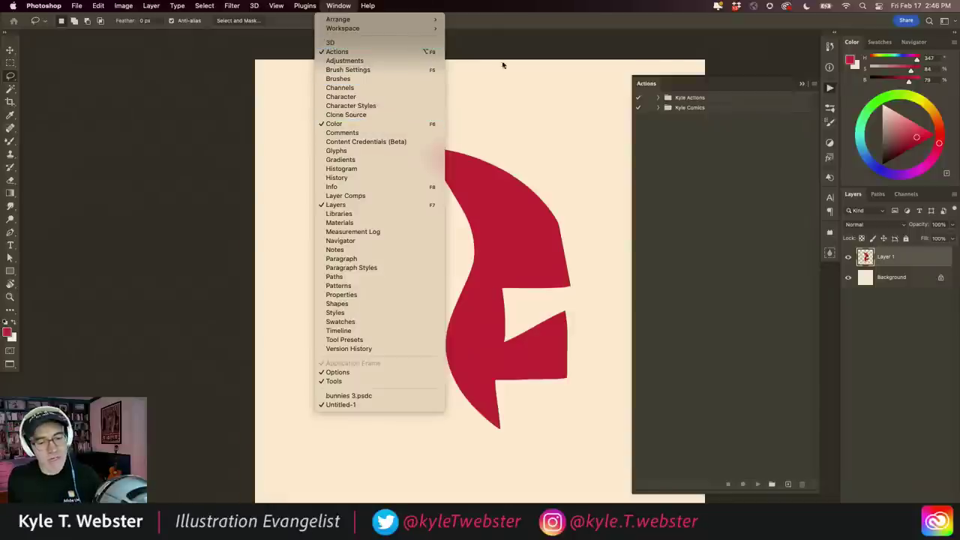
left_click(667, 181)
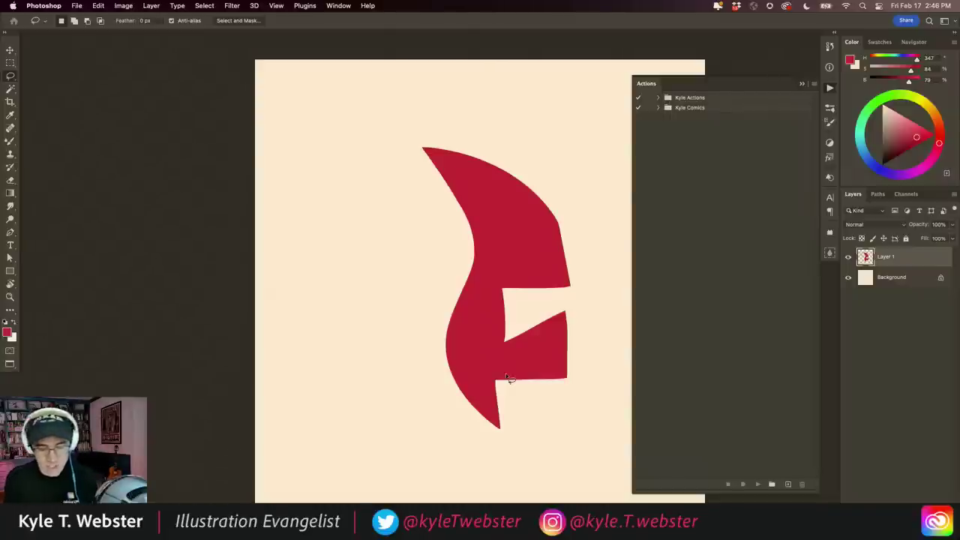
Step: Create an action named demo with a Green label and no function key, and start recording
left_click(788, 485)
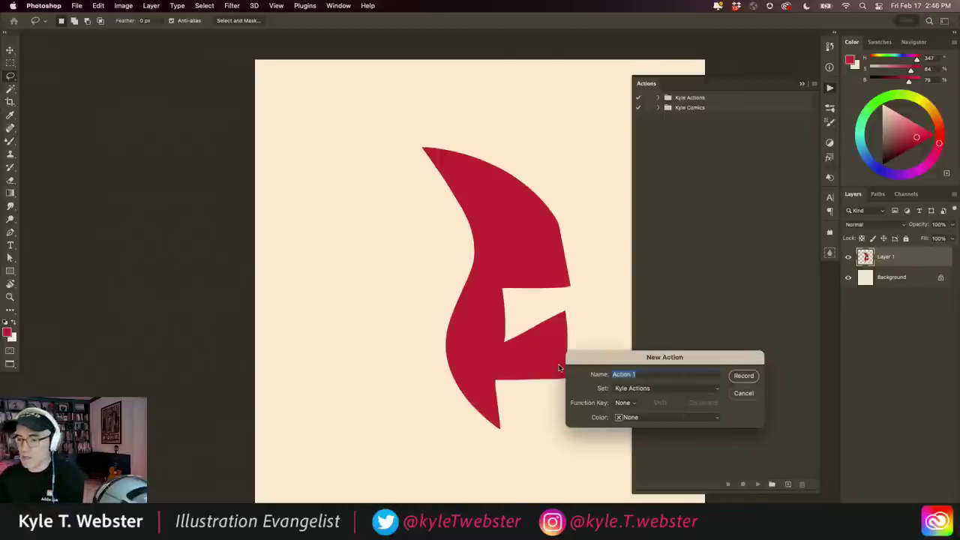
type("demo")
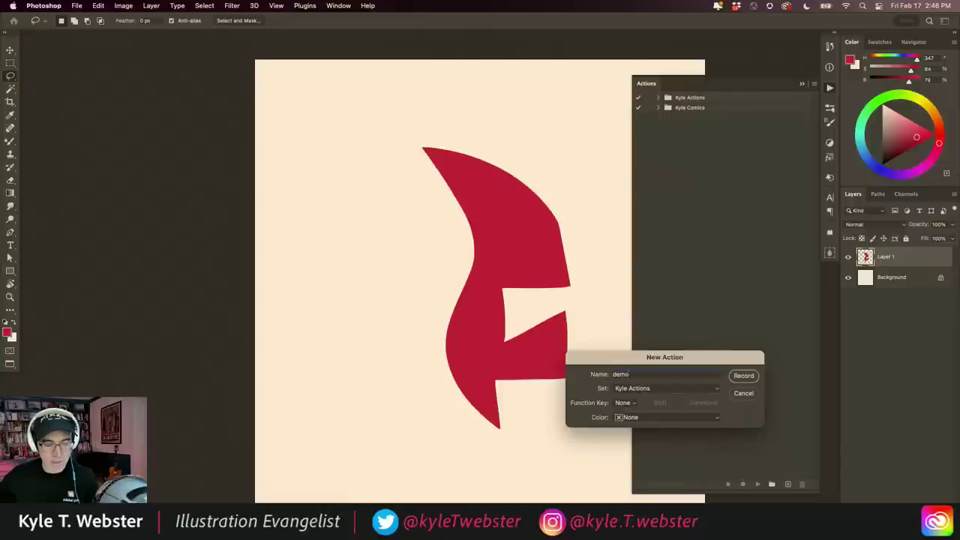
left_click(620, 418)
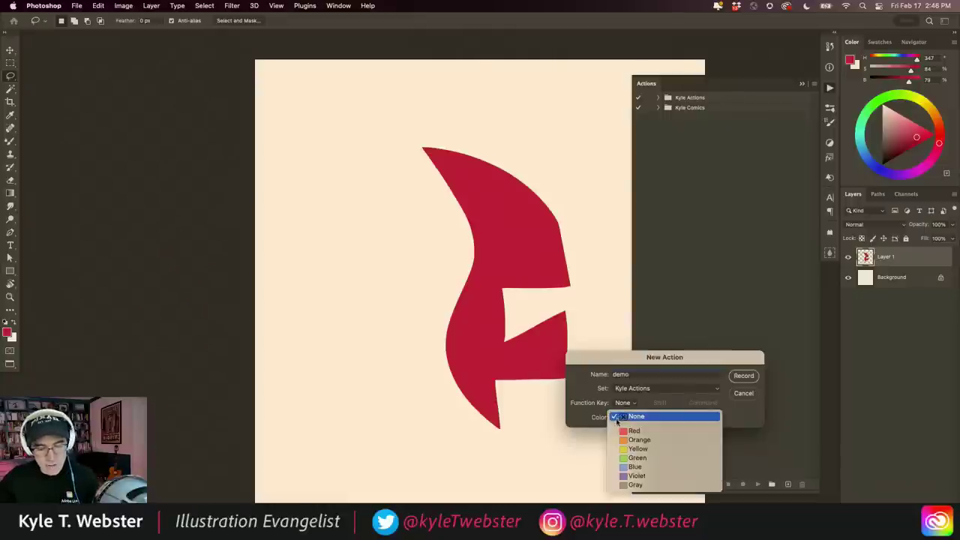
left_click(623, 458)
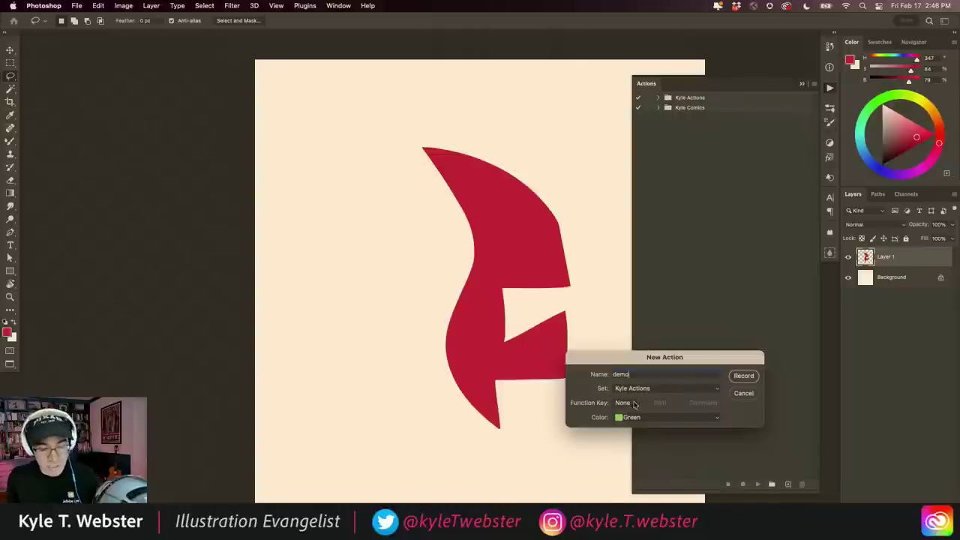
left_click(626, 404)
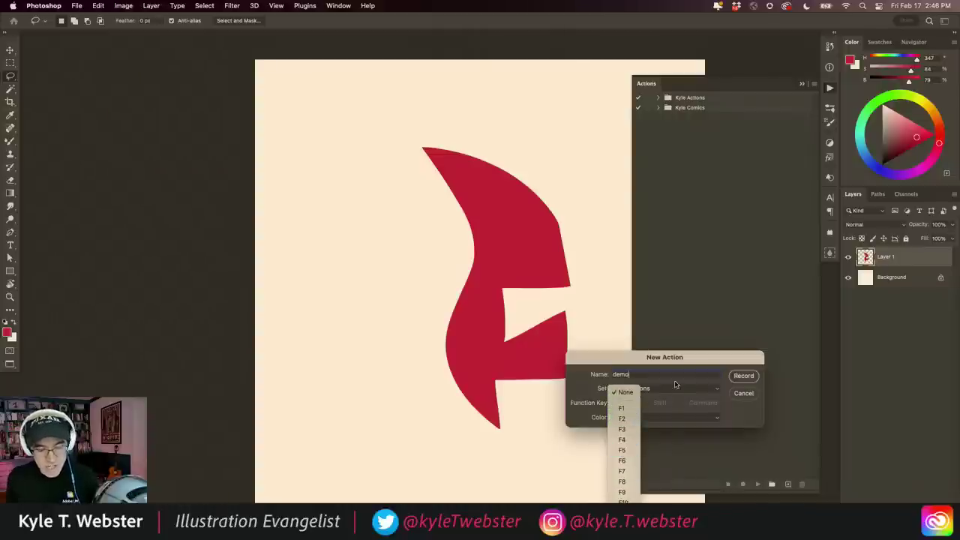
left_click(624, 404)
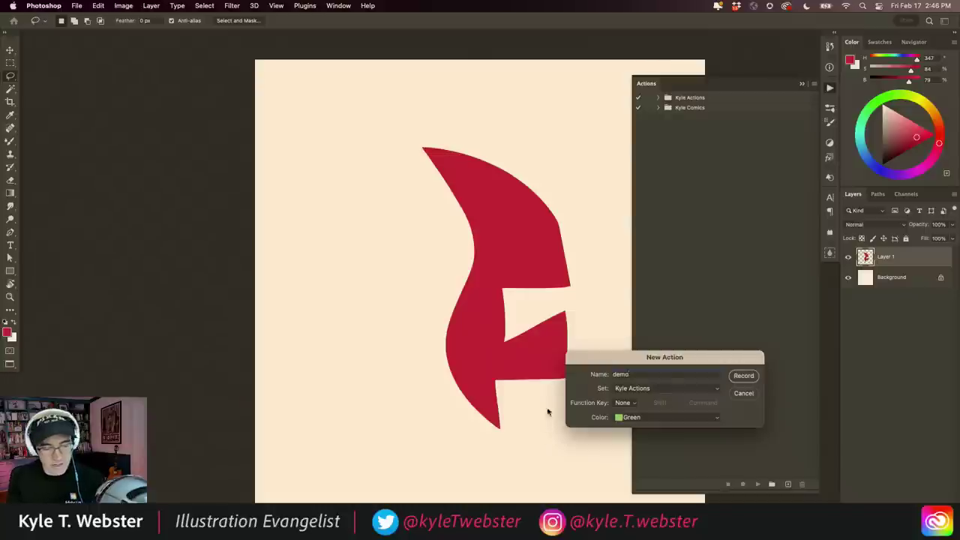
left_click(743, 375)
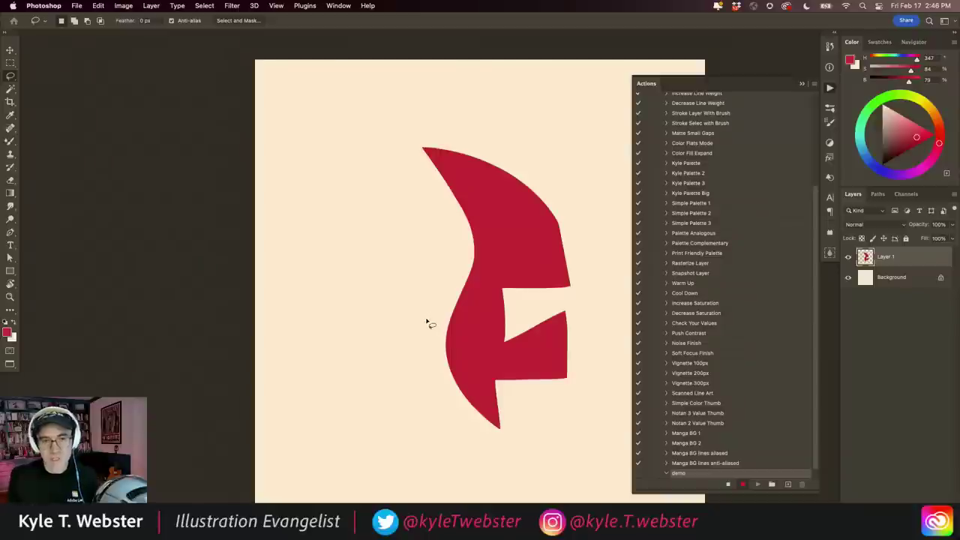
Step: Flip the red shape horizontally and rotate it -90°
left_click(98, 5)
mouse_move(113, 226)
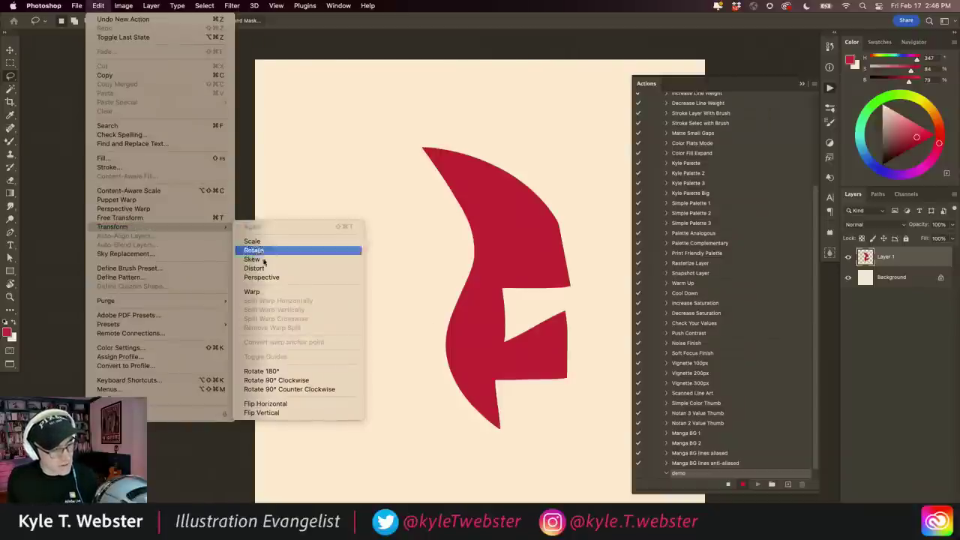
left_click(257, 405)
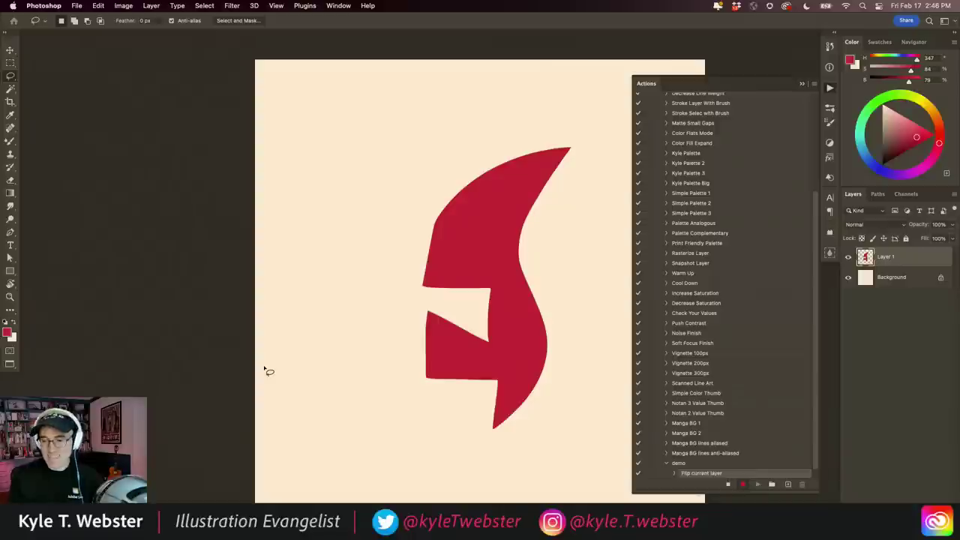
key("super+t")
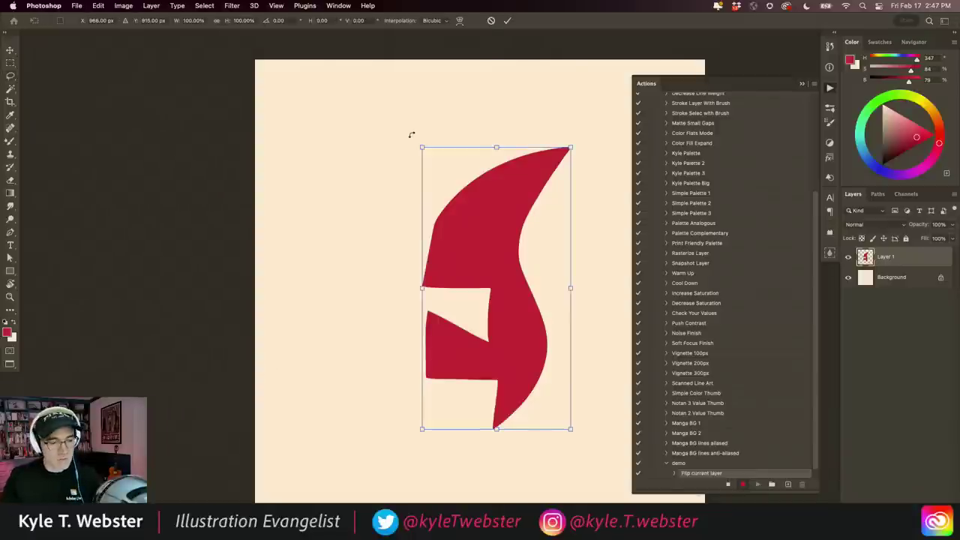
left_click_drag(413, 135, 341, 360)
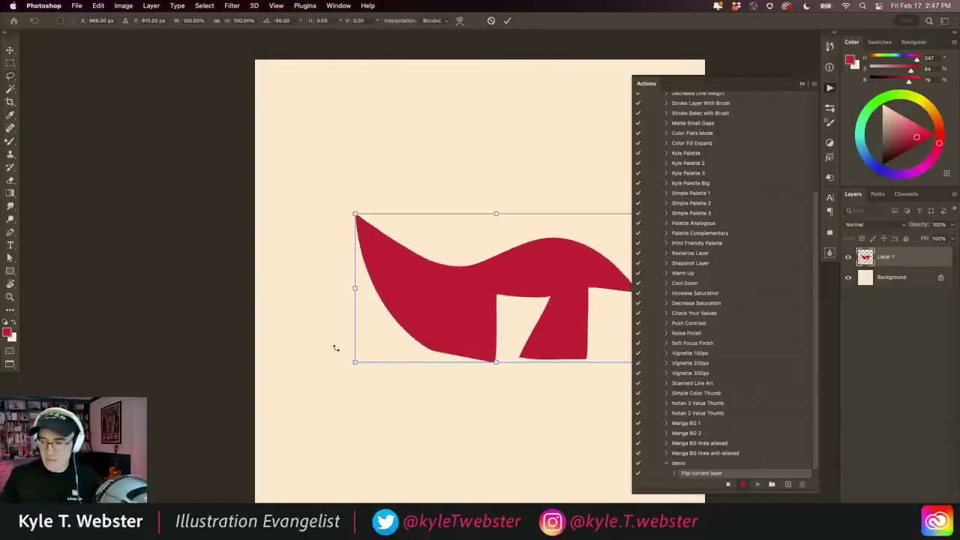
key("Return")
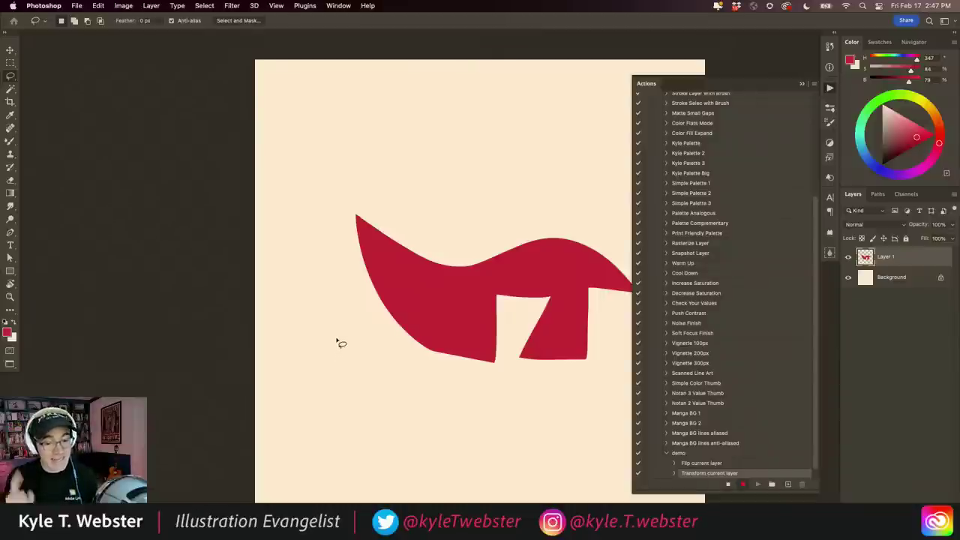
Step: Set Hue/Saturation Saturation to -100 so the shape turns grey
key("super+u")
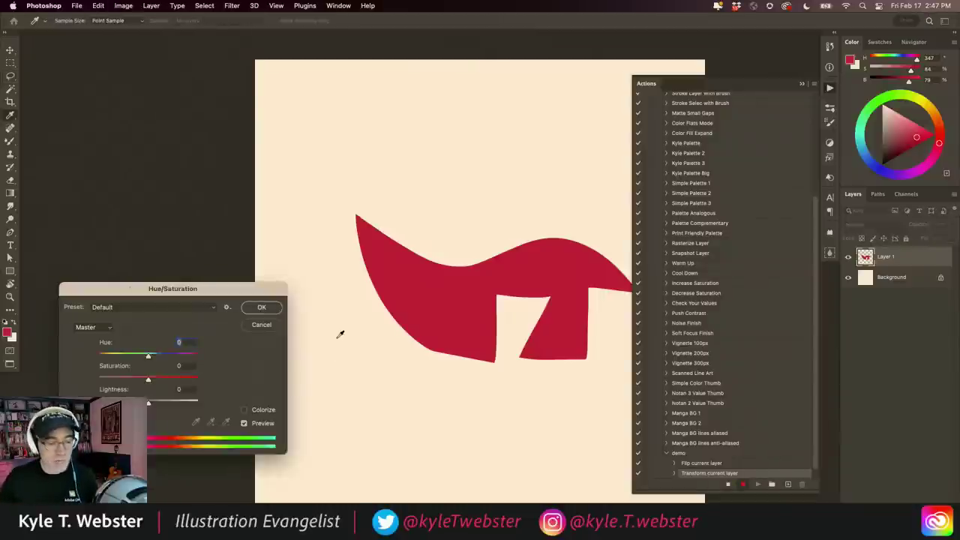
left_click_drag(151, 279, 332, 195)
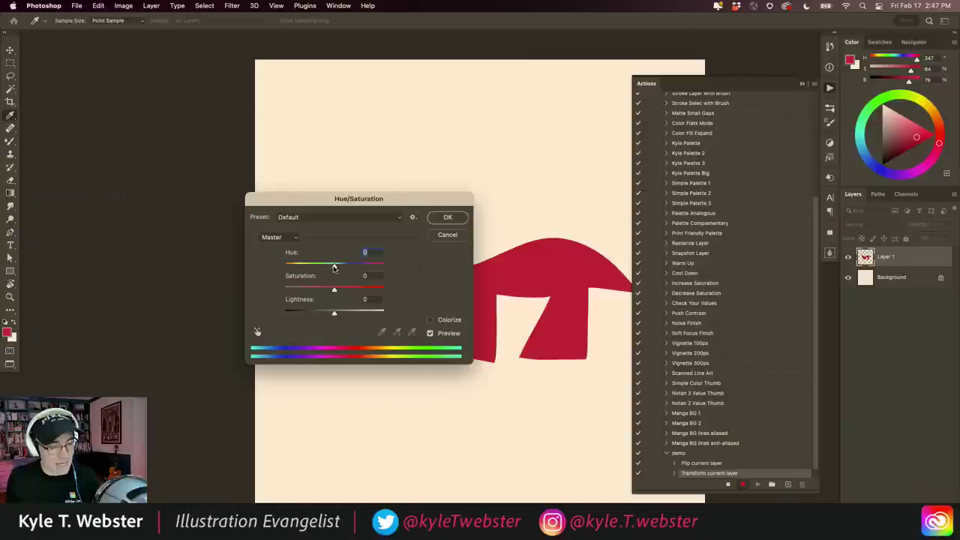
left_click_drag(334, 289, 246, 265)
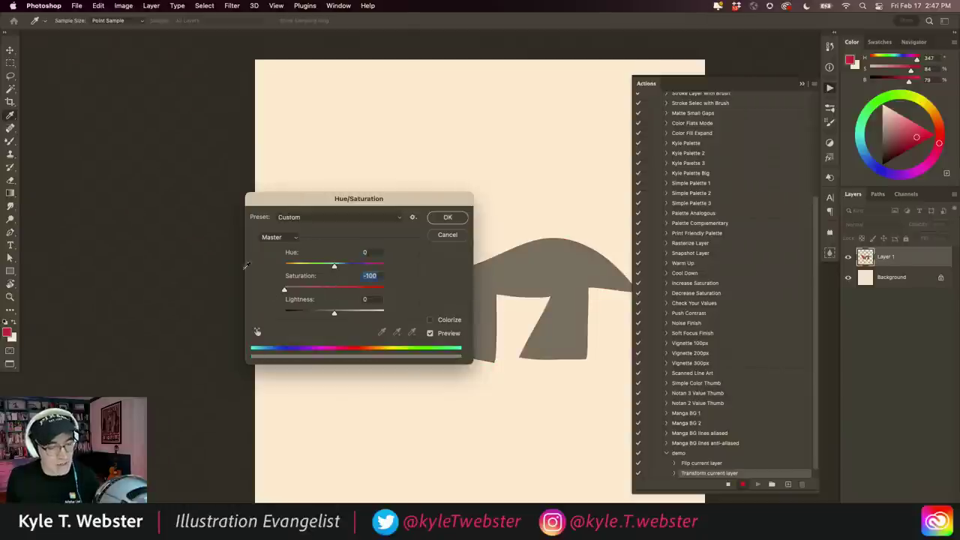
left_click(446, 218)
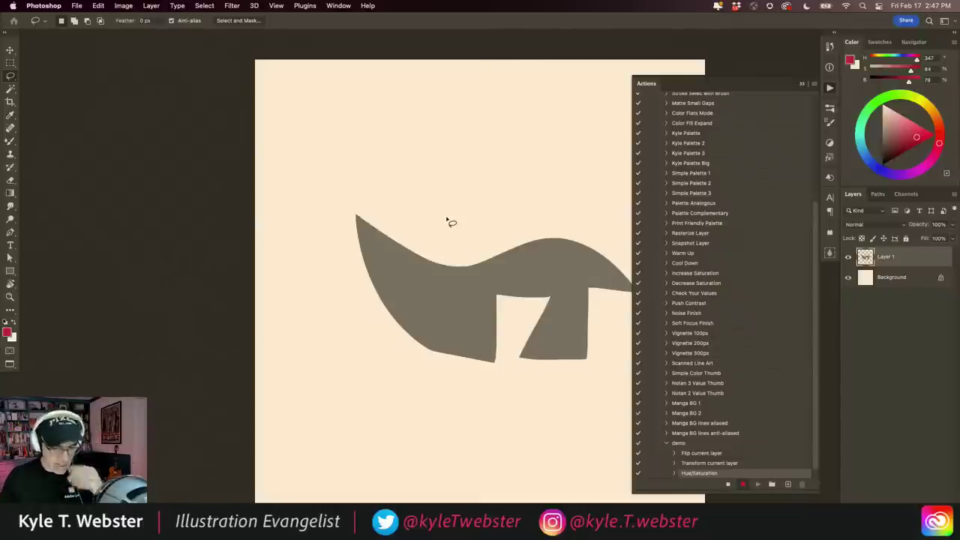
Step: Rename Layer 1 to 'shape', lock it, and set the foreground colour to light orange
double_click(886, 256)
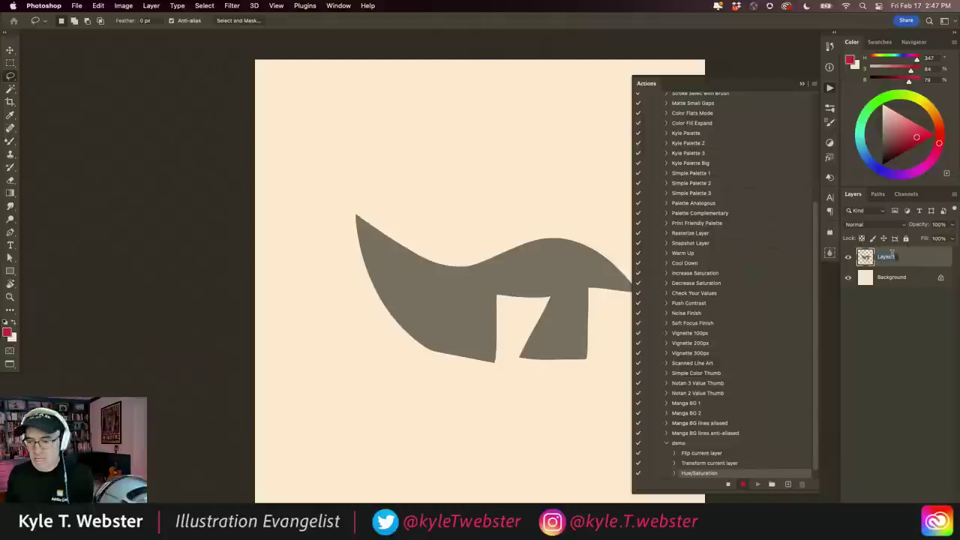
type("shape")
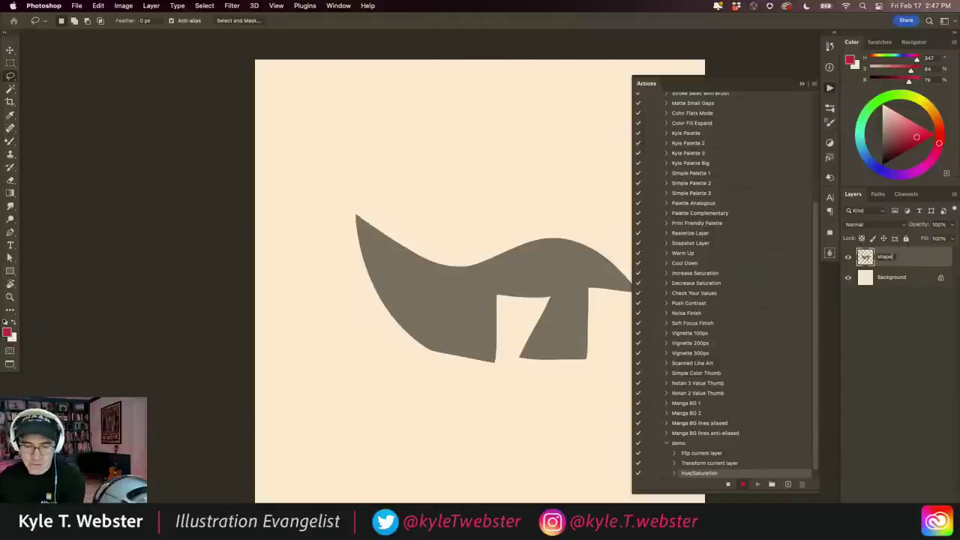
key("Return")
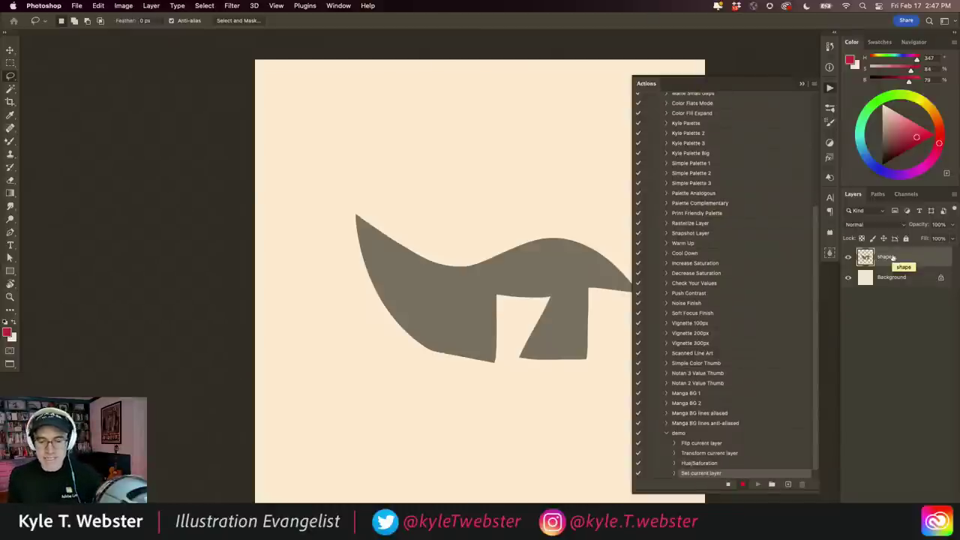
left_click(863, 239)
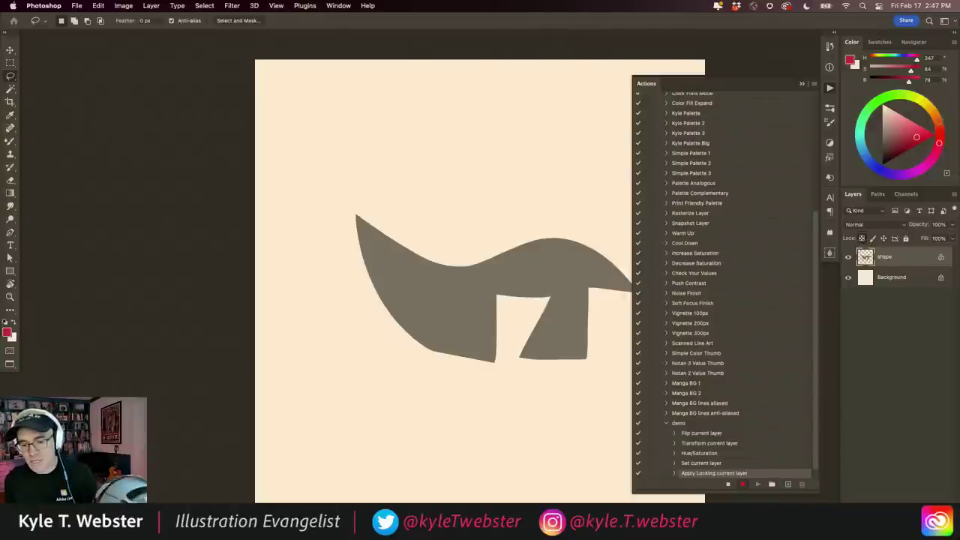
left_click(933, 112)
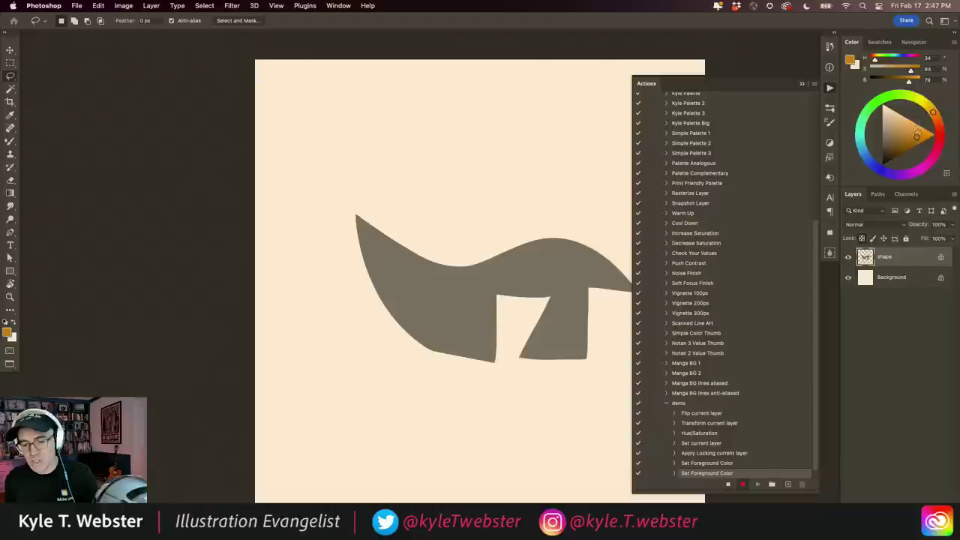
left_click_drag(916, 135, 923, 126)
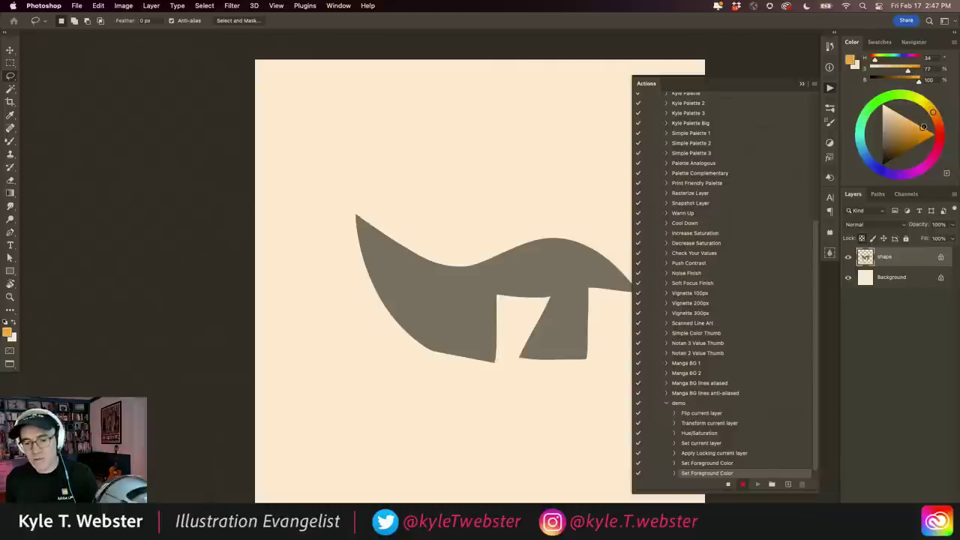
Step: Fill the shape layer with Foreground Color using Edit > Fill
left_click_drag(923, 126, 921, 125)
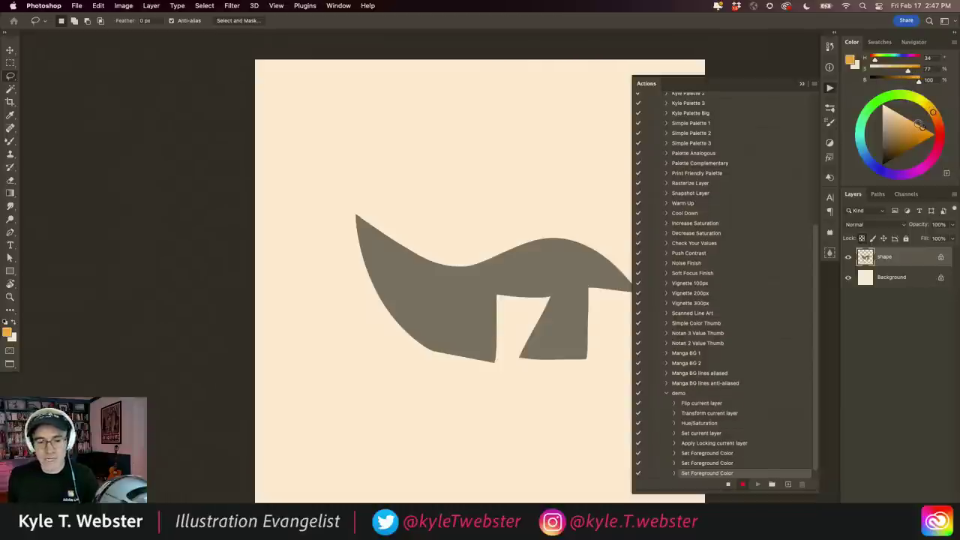
left_click(98, 6)
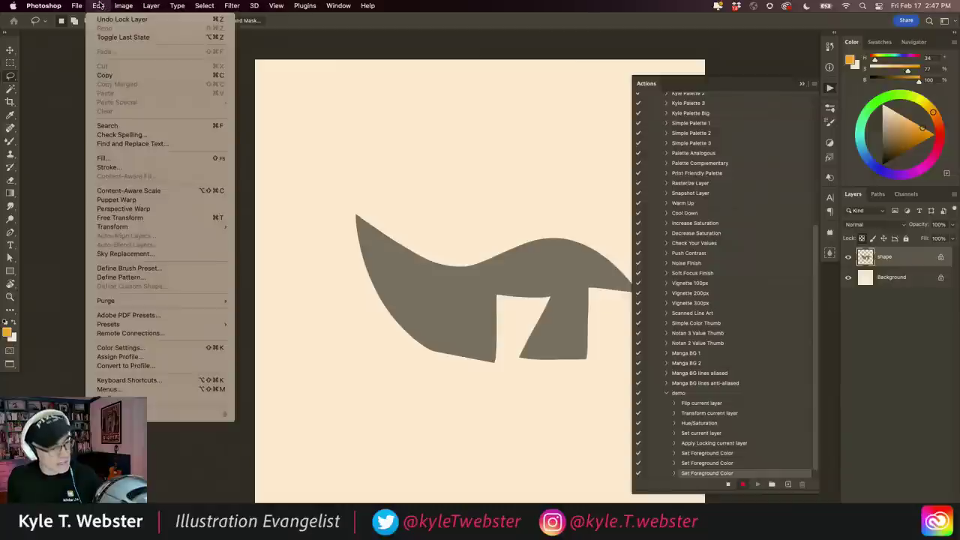
left_click(110, 157)
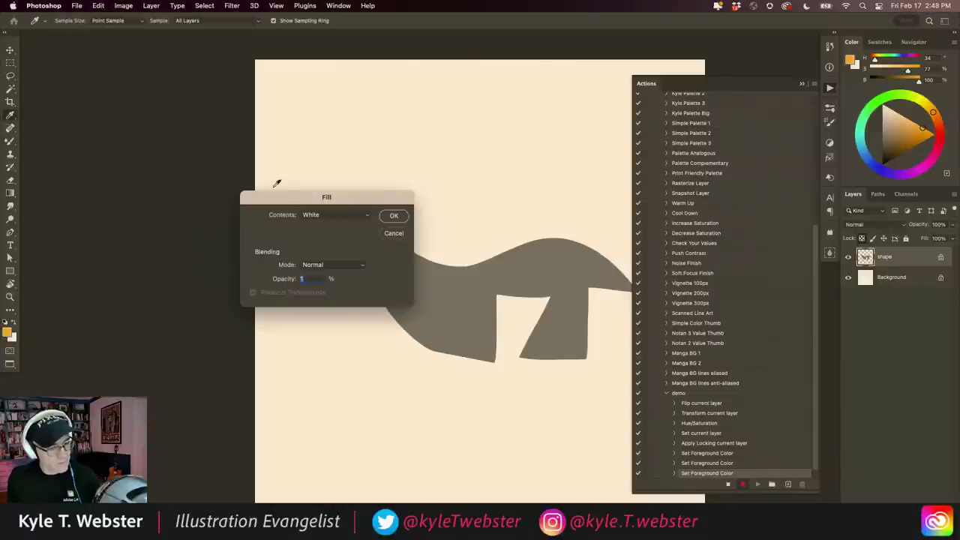
left_click(308, 216)
left_click(334, 120)
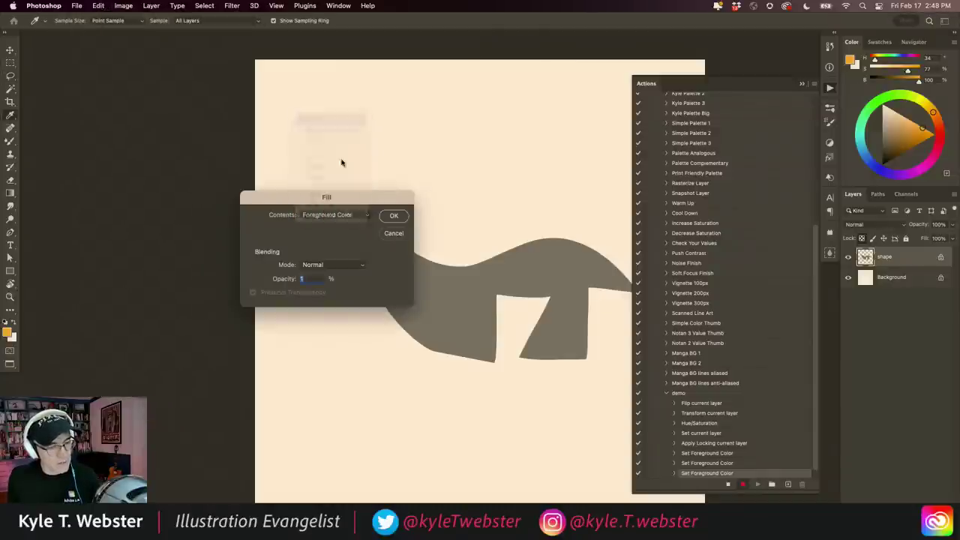
left_click(390, 217)
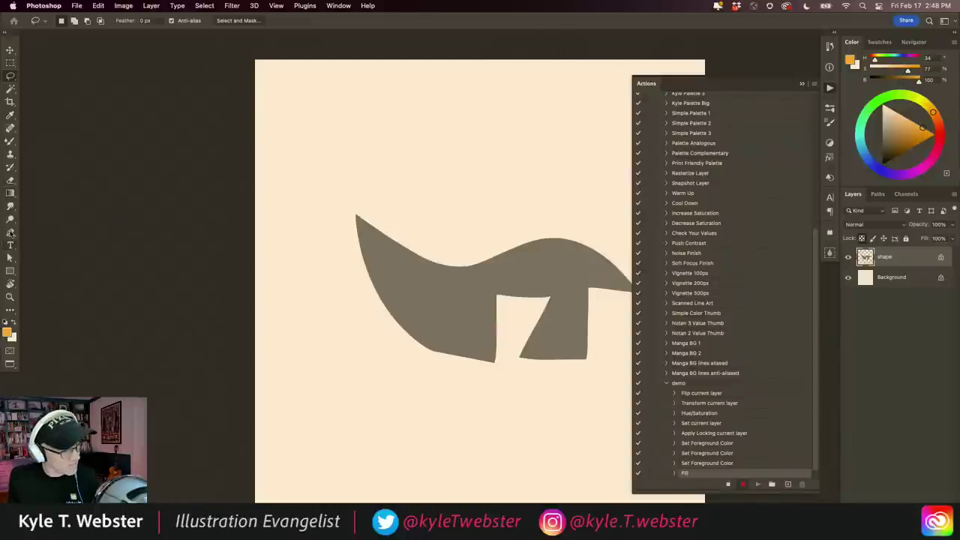
Step: Paint-bucket the grey shape light orange, then stop recording the demo action
left_click(11, 194)
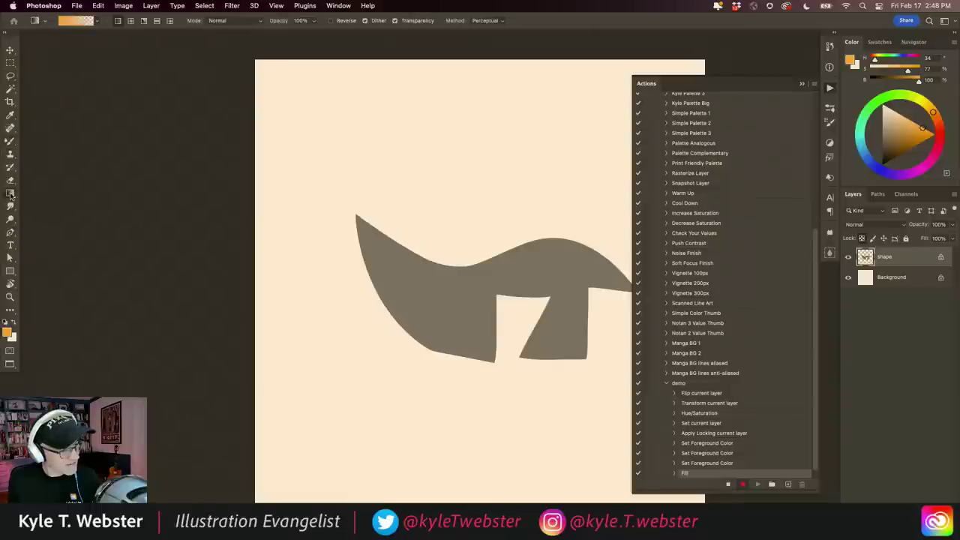
left_click_drag(10, 193, 53, 197)
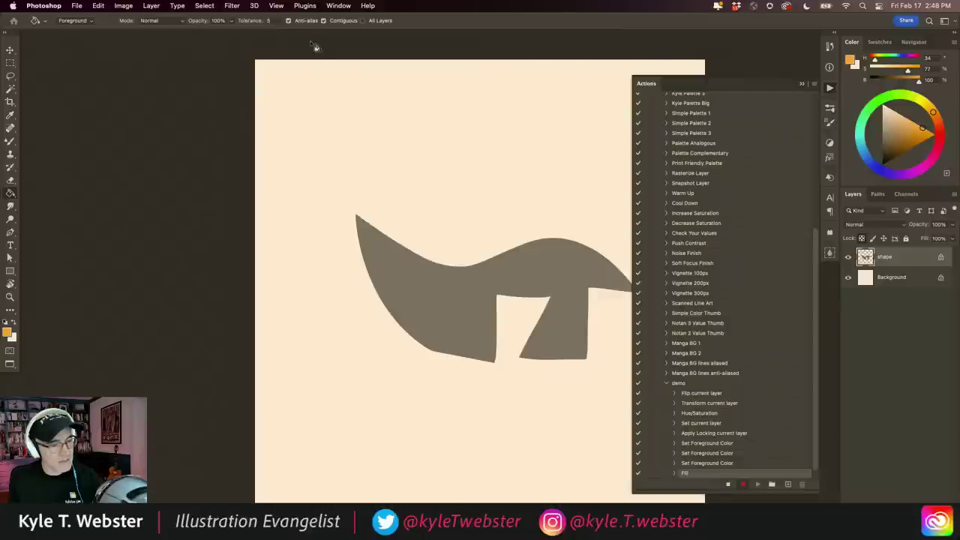
left_click(525, 275)
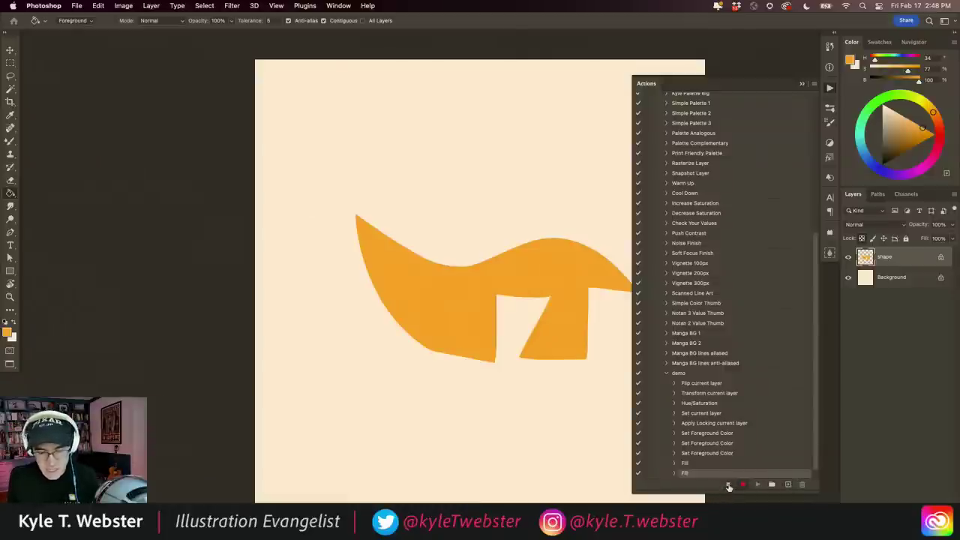
left_click(728, 486)
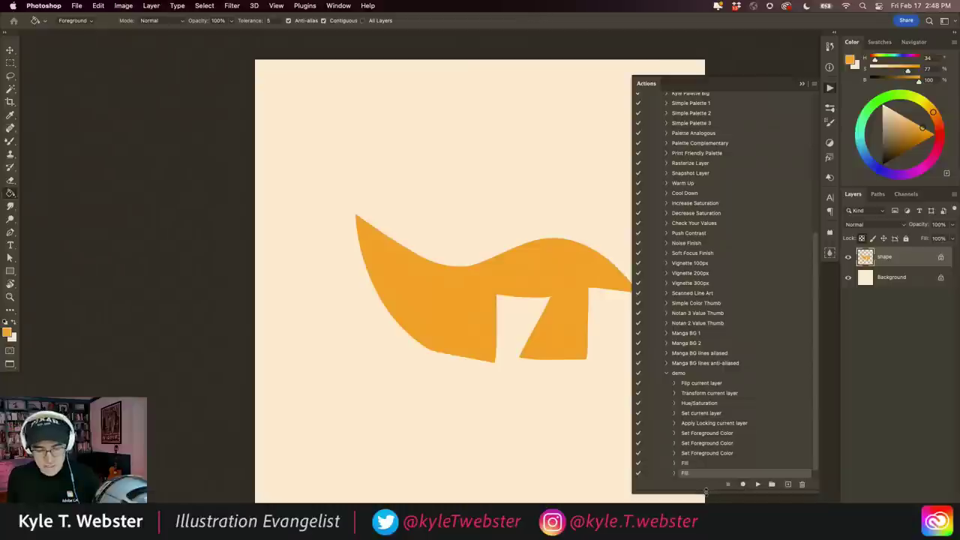
Step: Resize the Actions panel list and try dragging the demo action between action sets
left_click_drag(706, 493, 680, 368)
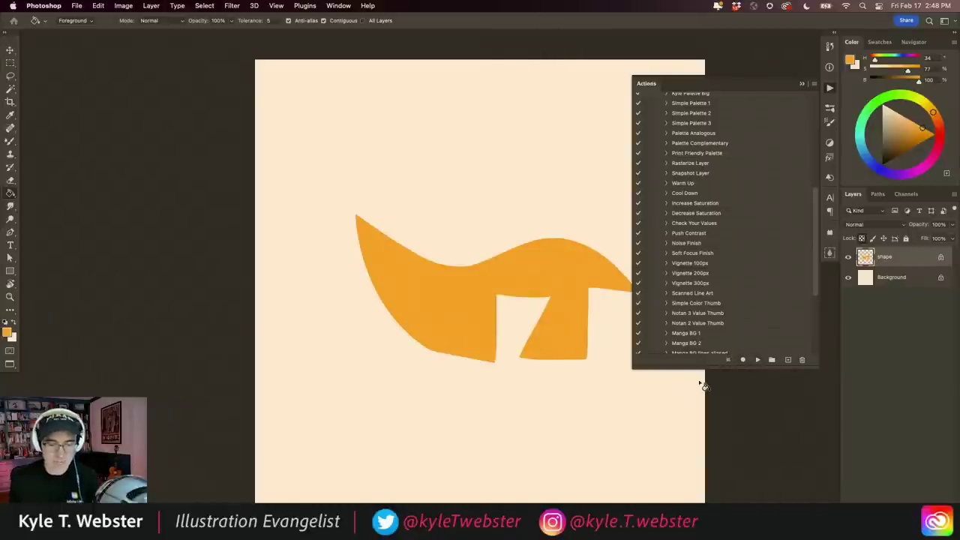
left_click_drag(816, 211, 798, 290)
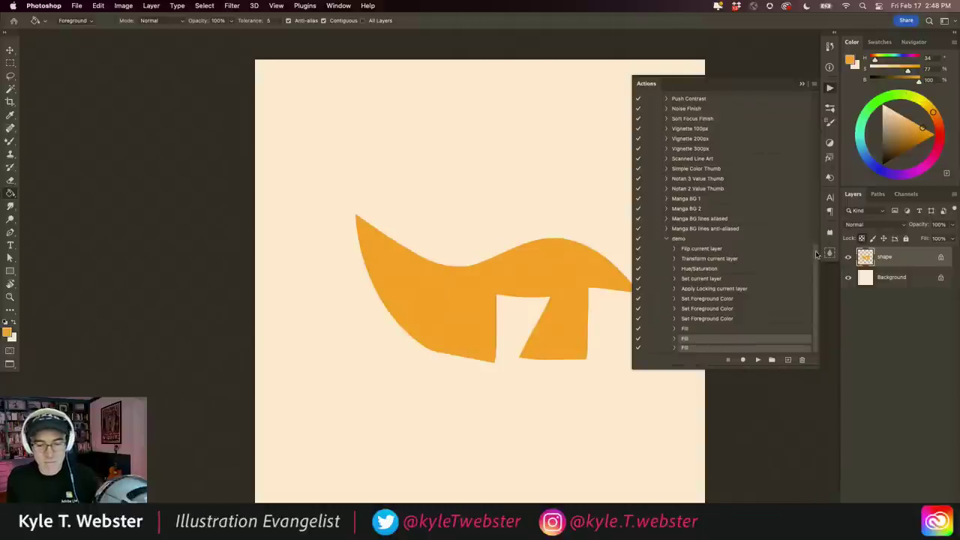
left_click_drag(816, 255, 800, 96)
left_click(659, 98)
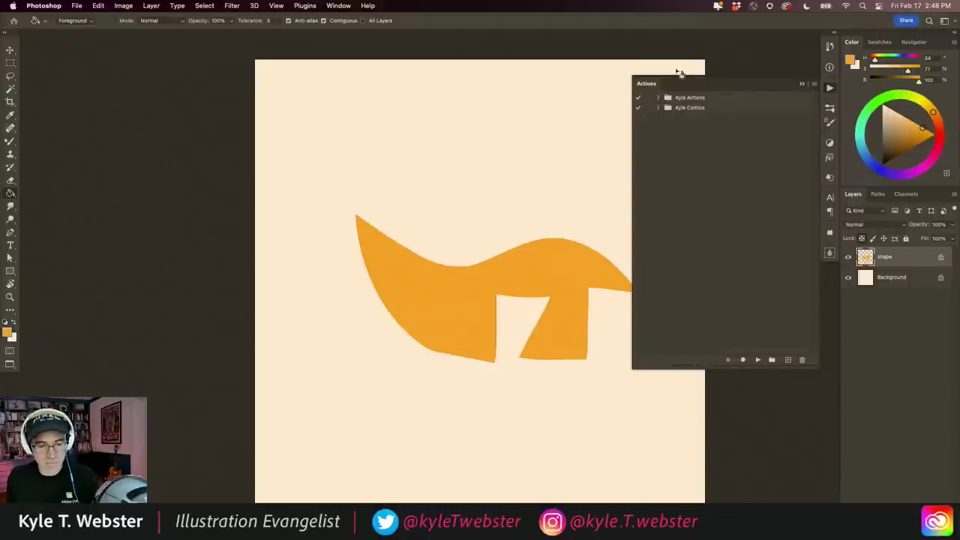
left_click(659, 99)
scroll(668, 225, "down", 3)
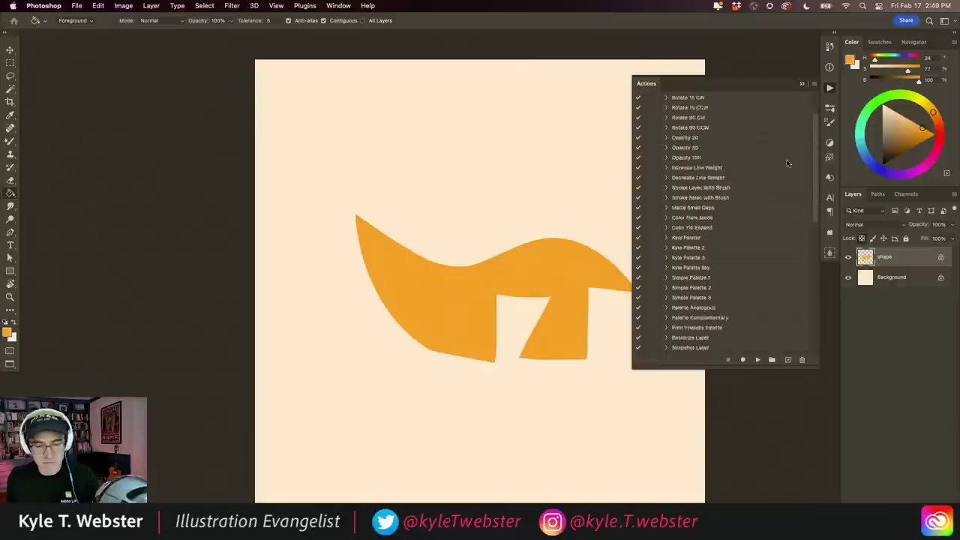
scroll(667, 249, "down", 5)
scroll(654, 289, "down", 5)
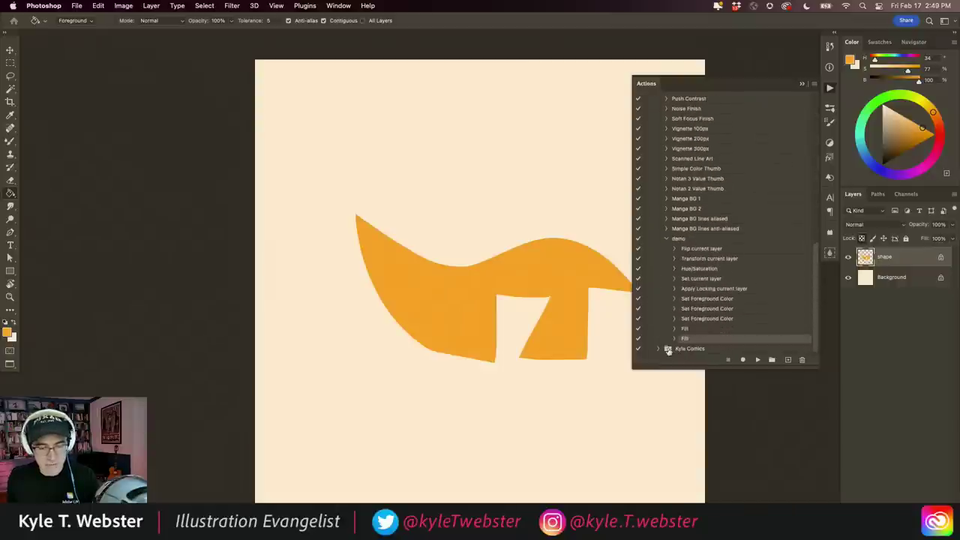
left_click(667, 240)
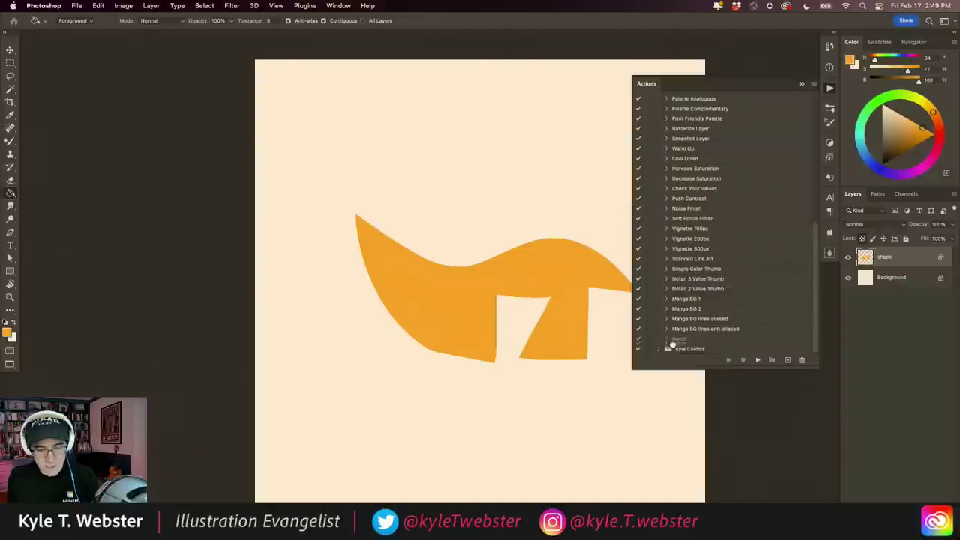
left_click_drag(676, 342, 667, 350)
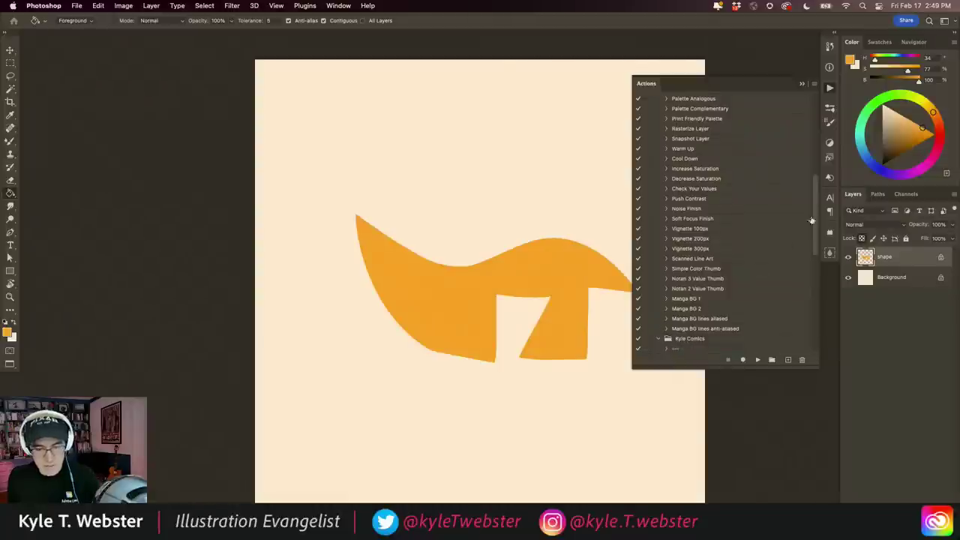
scroll(766, 260, "down", 10)
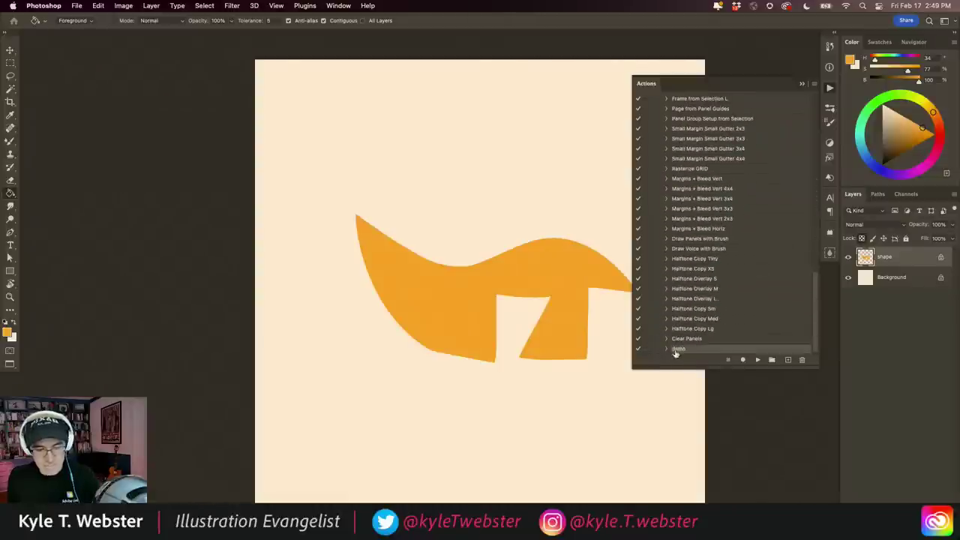
left_click_drag(676, 354, 671, 342)
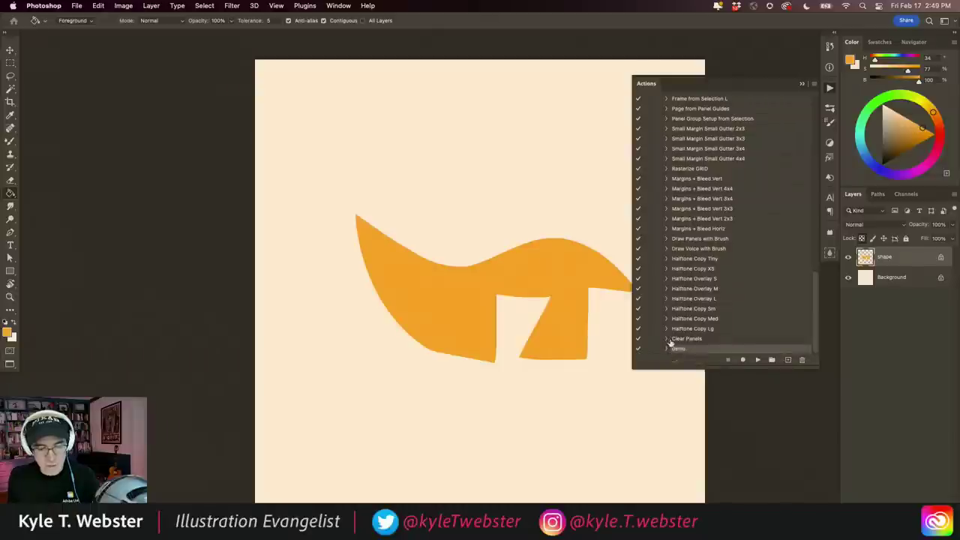
Step: Create a new action set named demo, then collapse the Kyle Comics and Kyle Actions sets
left_click(772, 361)
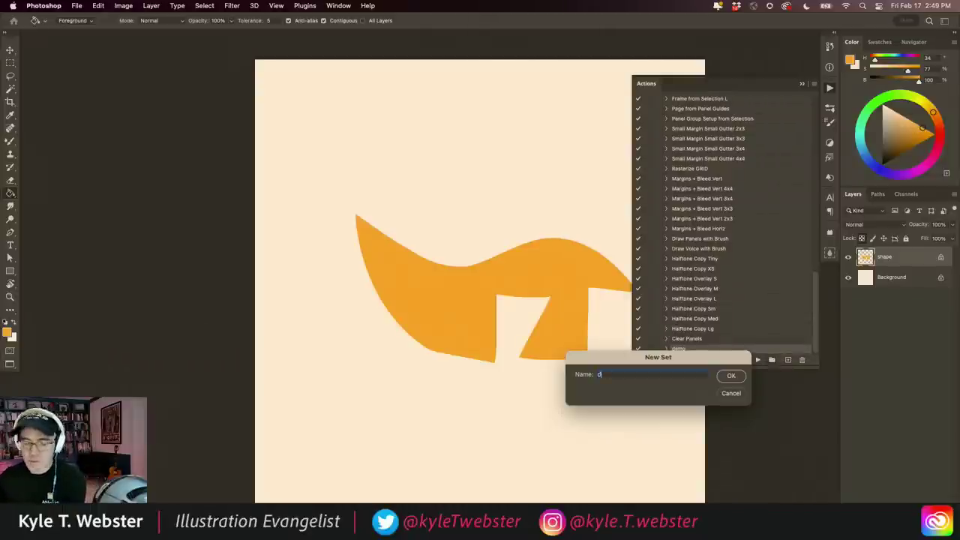
type("demo")
key("Return")
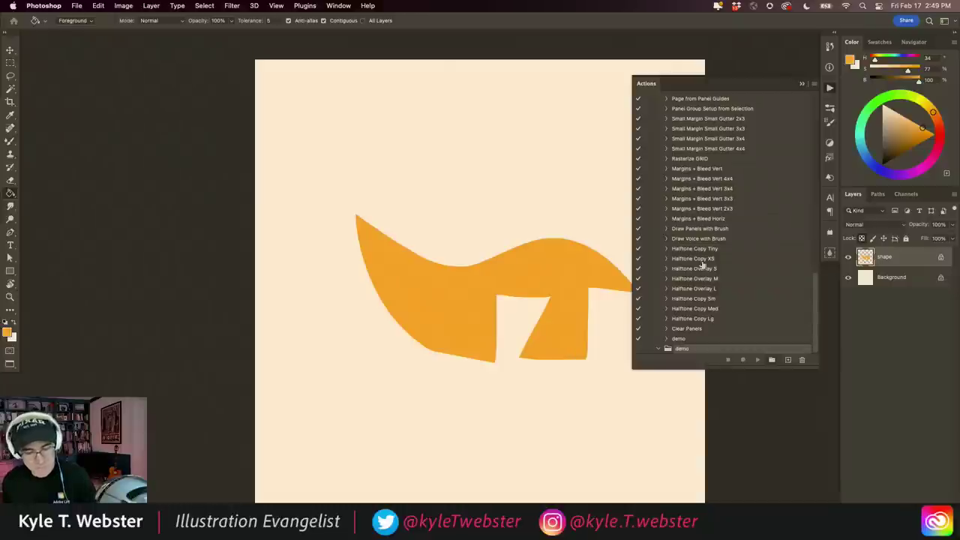
left_click(657, 339)
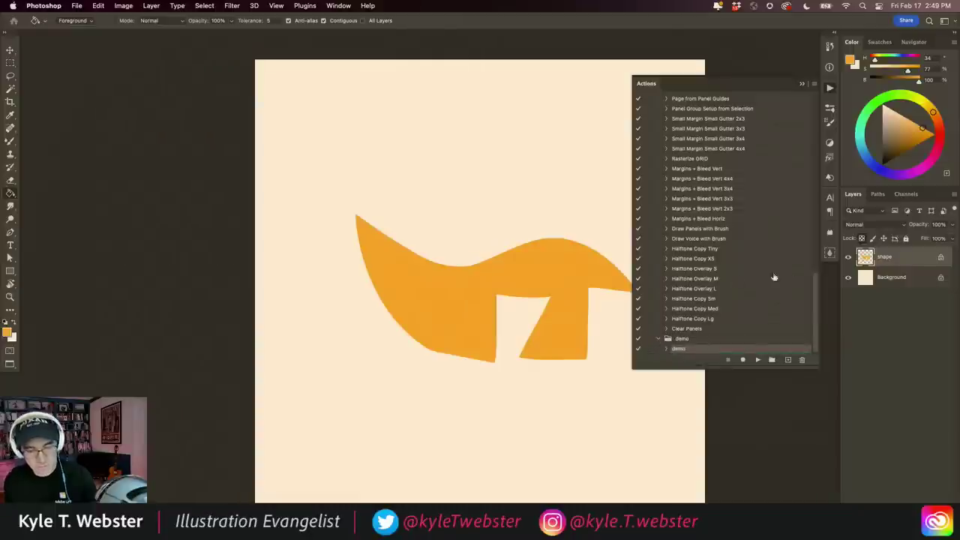
left_click_drag(815, 285, 759, 84)
left_click(658, 97)
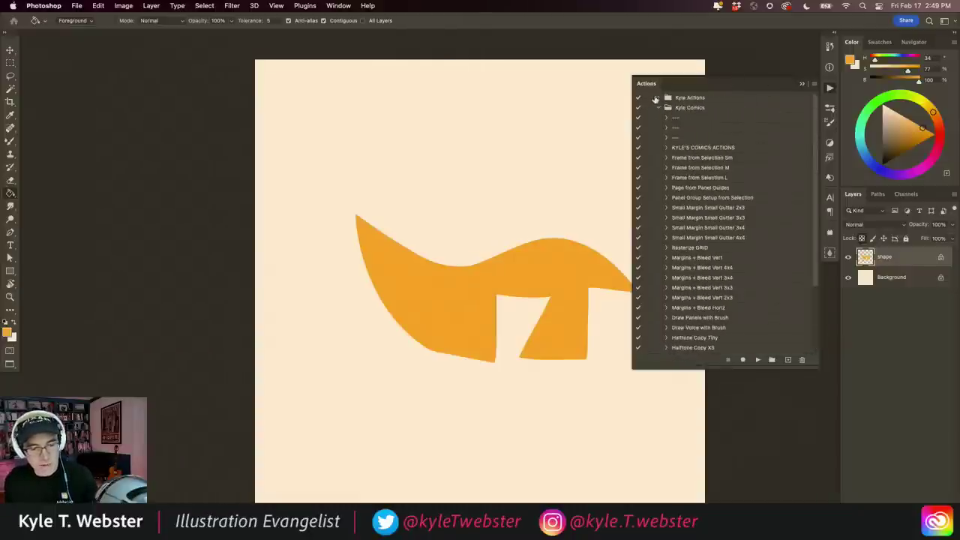
left_click(658, 107)
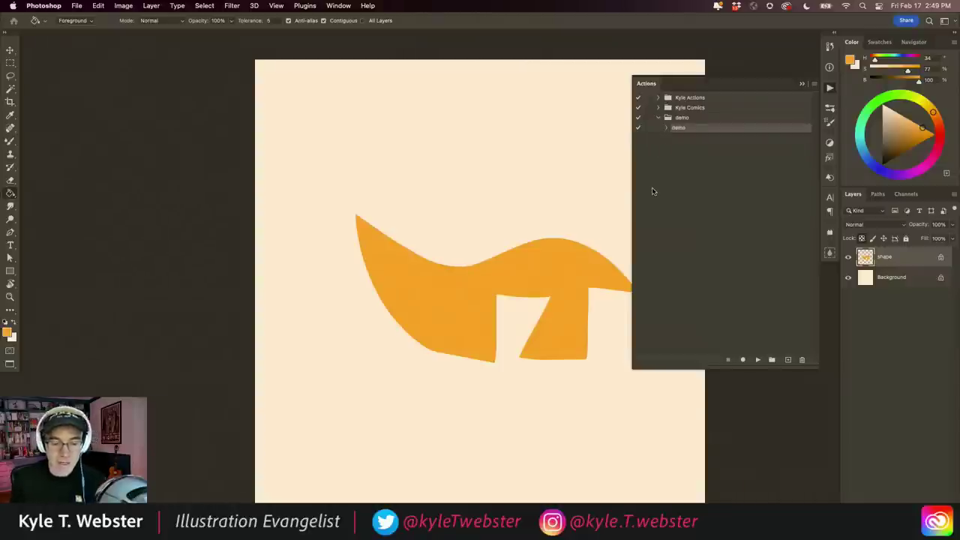
scroll(391, 282, "down", 1)
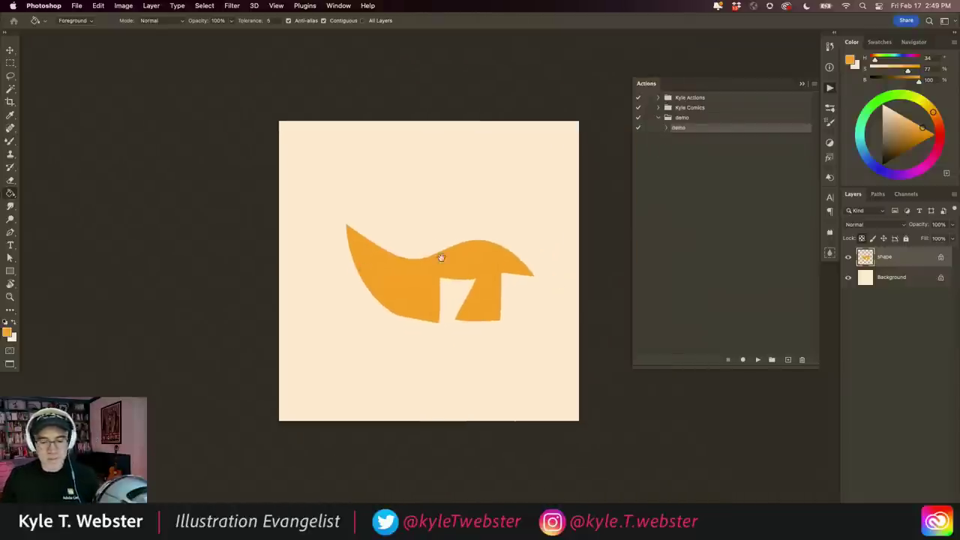
Step: Hide the first shape layer, lasso and fill a new freehand shape, and play the demo action
left_click(849, 257)
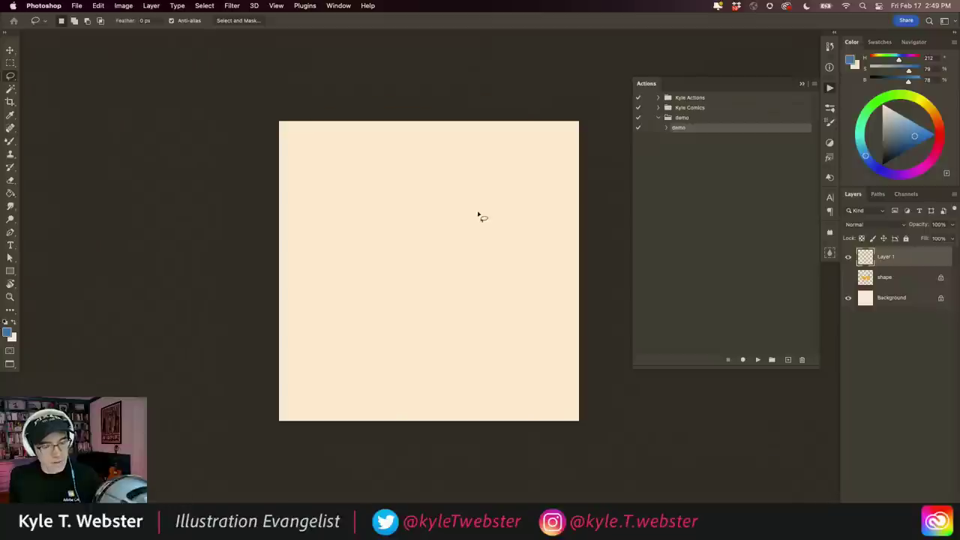
mouse_move(486, 205)
left_mouse_down()
mouse_move(354, 341)
mouse_move(395, 303)
mouse_move(429, 305)
mouse_move(475, 338)
mouse_move(489, 208)
left_mouse_up()
key("alt+BackSpace")
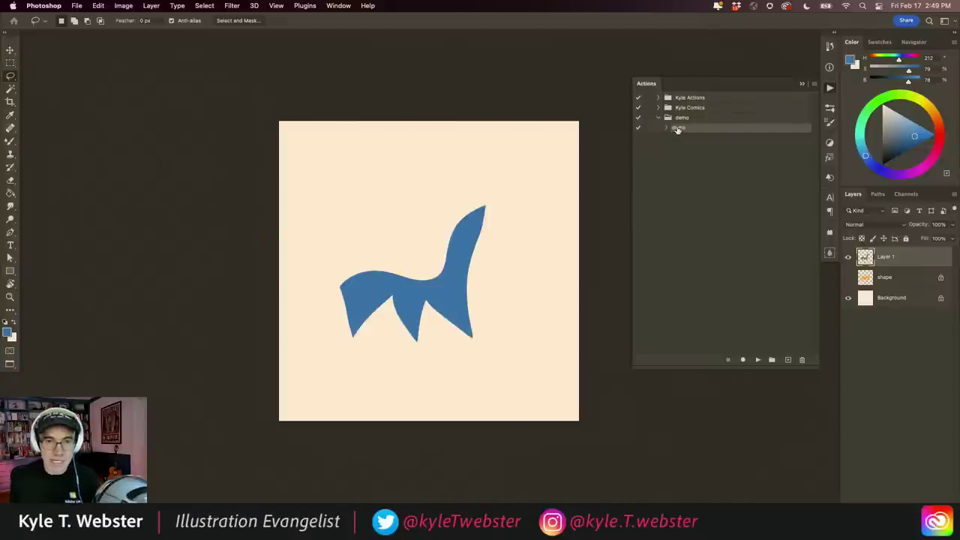
left_click(758, 360)
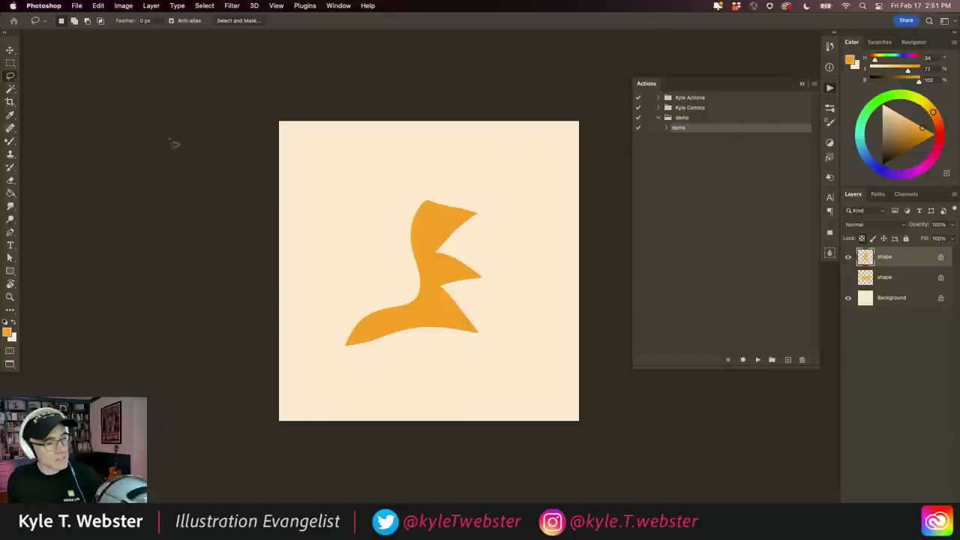
left_click(76, 6)
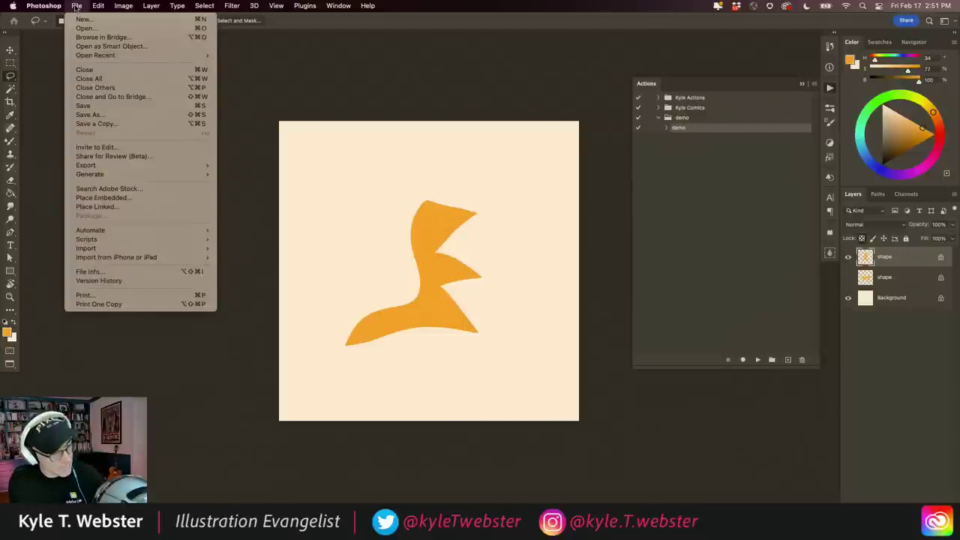
mouse_move(91, 230)
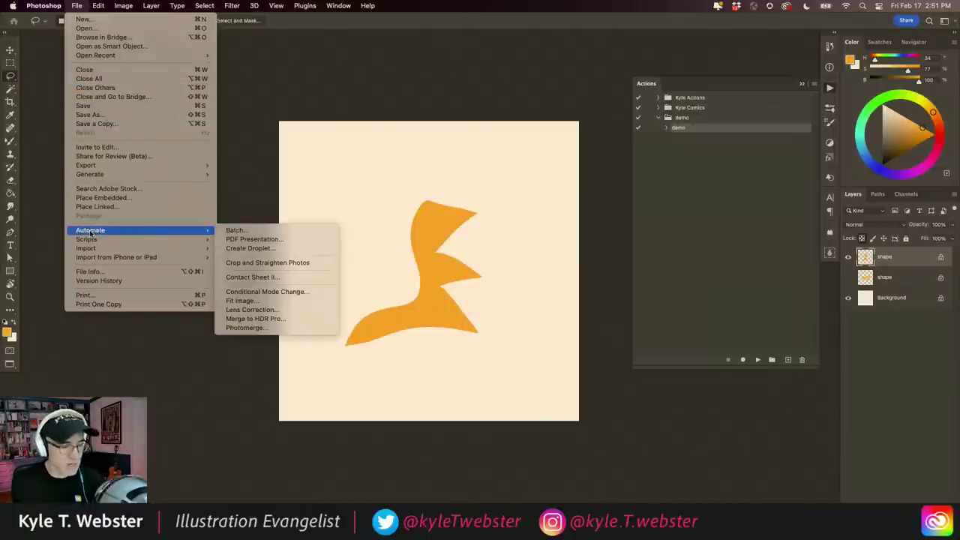
left_click(234, 231)
mouse_move(219, 214)
left_mouse_down()
mouse_move(272, 140)
mouse_move(271, 116)
left_mouse_up()
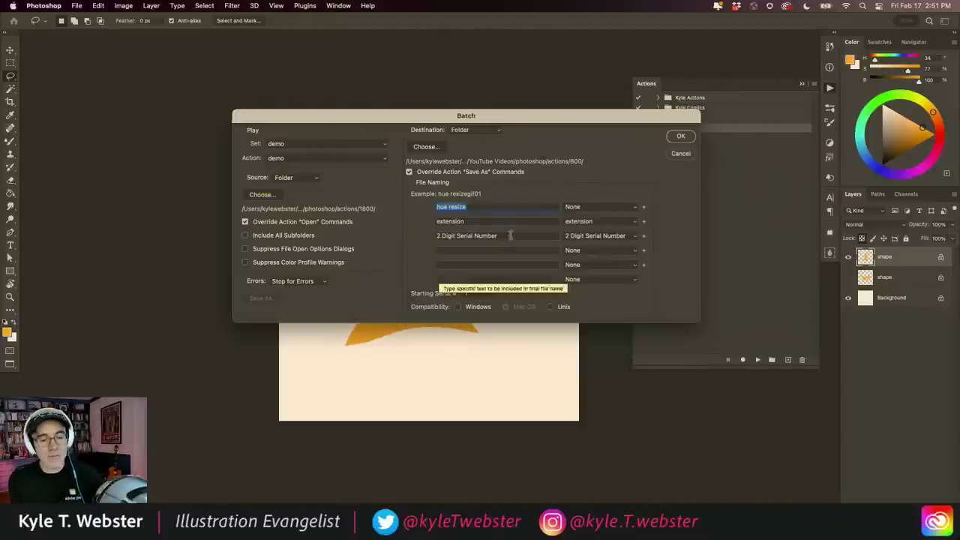
left_click(678, 154)
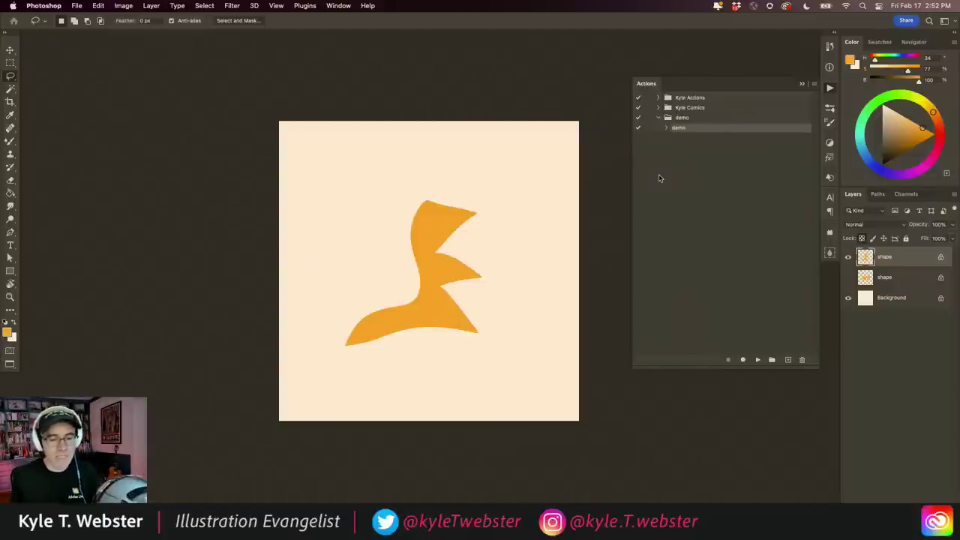
Step: Collapse the demo set, hide the top shape layer, and expand Kyle Actions
left_click(658, 118)
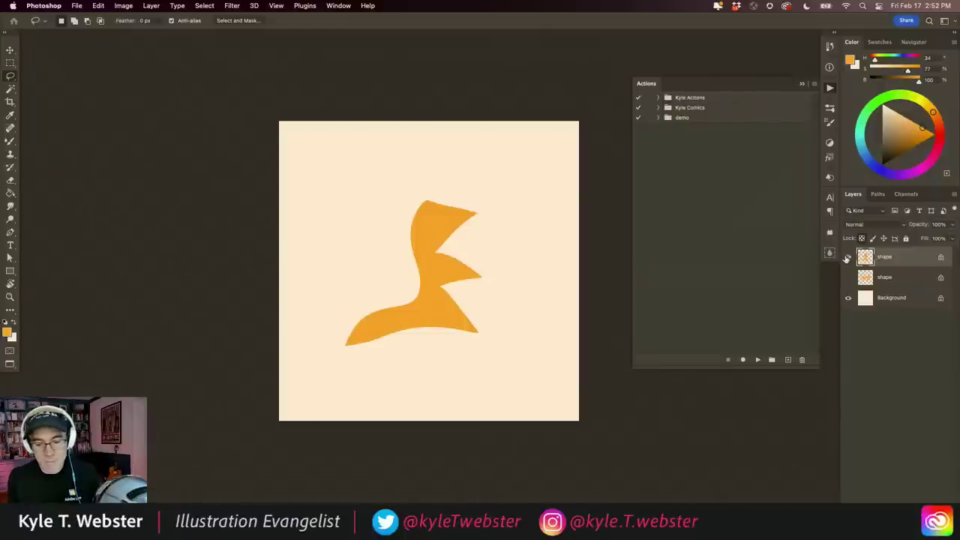
left_click(848, 256)
left_click(658, 98)
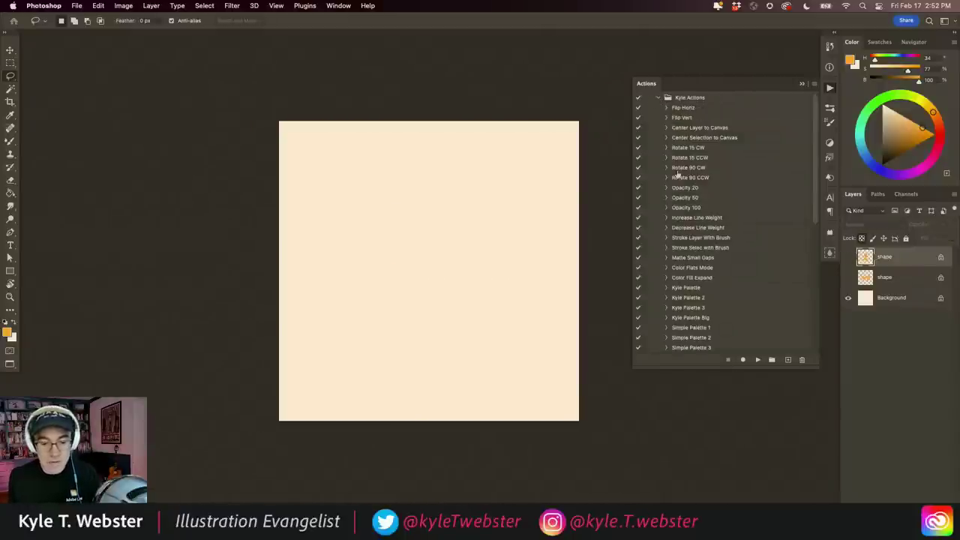
left_click_drag(719, 365, 716, 449)
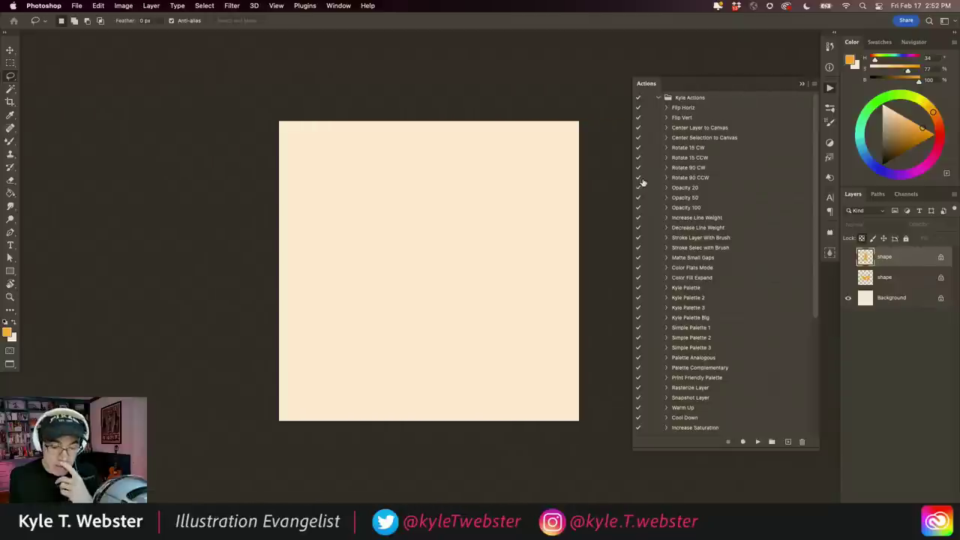
Step: Browse the Simple Palette 1 steps, then set the foreground colour to red-orange
left_click(666, 328)
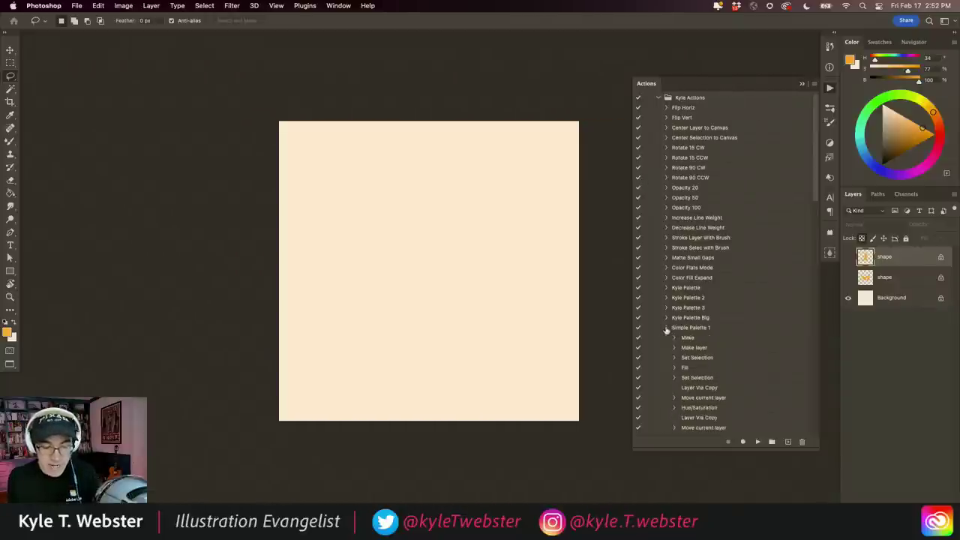
scroll(743, 199, "down", 1)
scroll(742, 198, "down", 5)
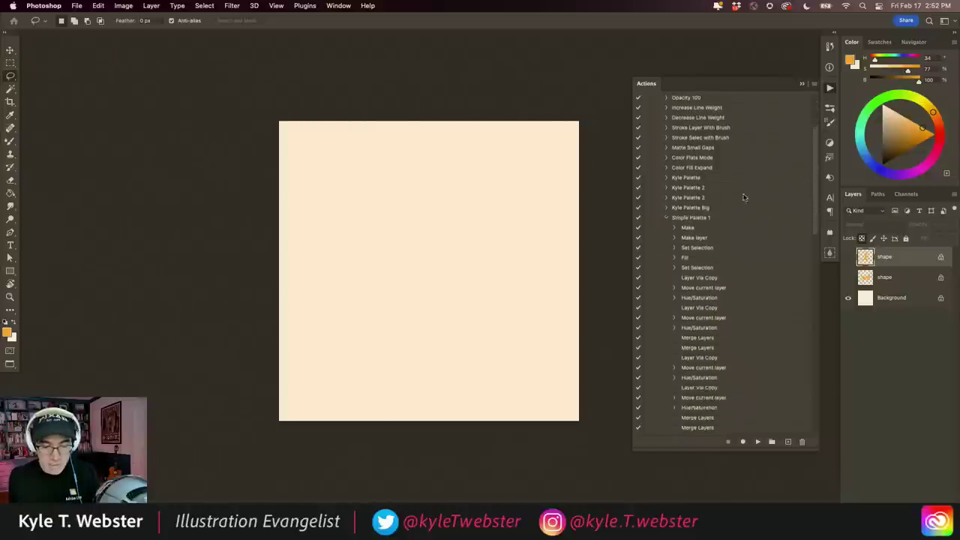
scroll(676, 206, "down", 2)
scroll(640, 213, "down", 1)
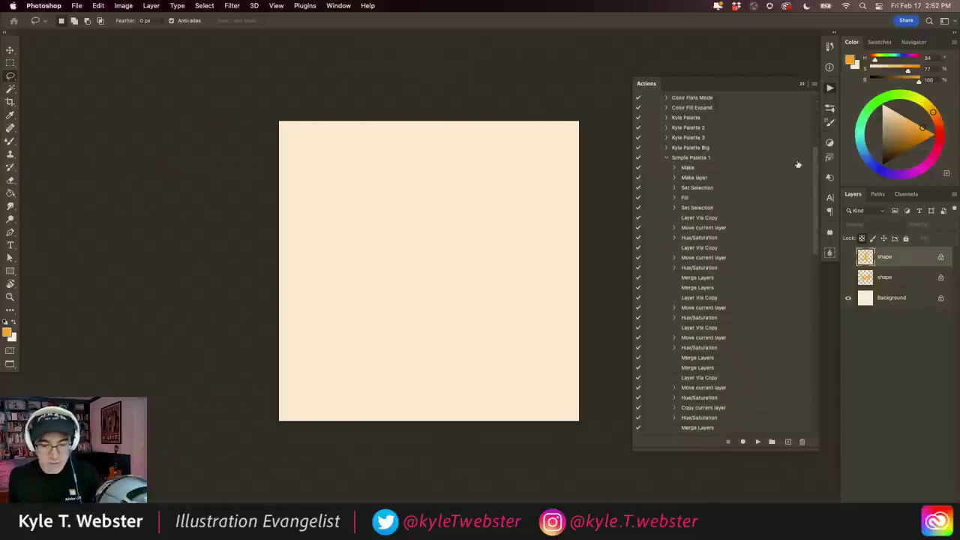
scroll(810, 169, "down", 4)
scroll(806, 195, "down", 4)
scroll(804, 217, "down", 4)
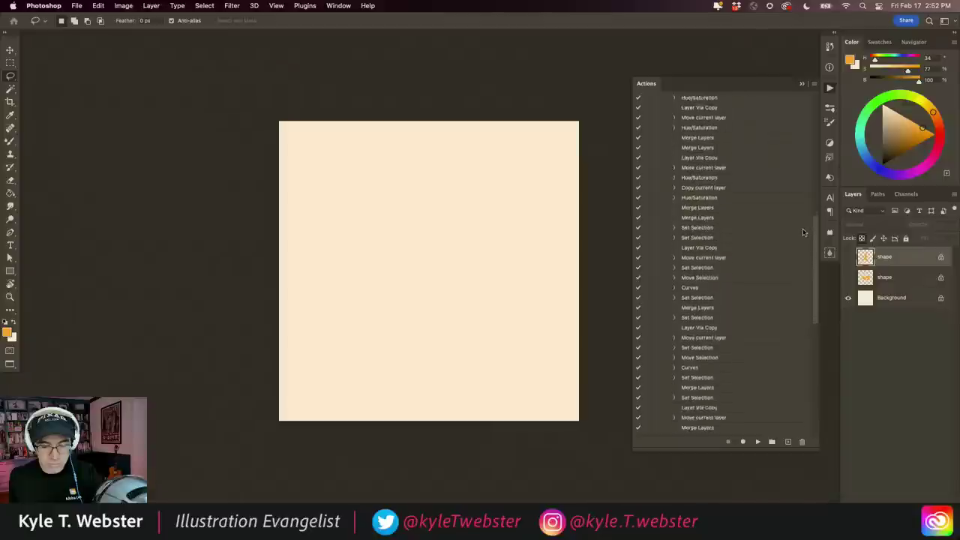
scroll(802, 244, "down", 4)
scroll(801, 270, "down", 2)
scroll(799, 281, "up", 5)
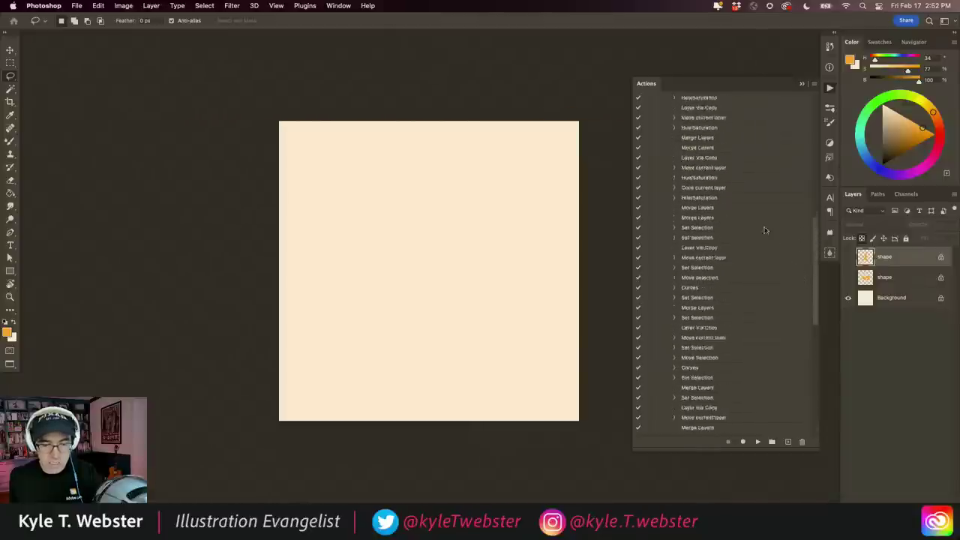
scroll(765, 228, "up", 5)
scroll(750, 218, "up", 3)
left_click(666, 189)
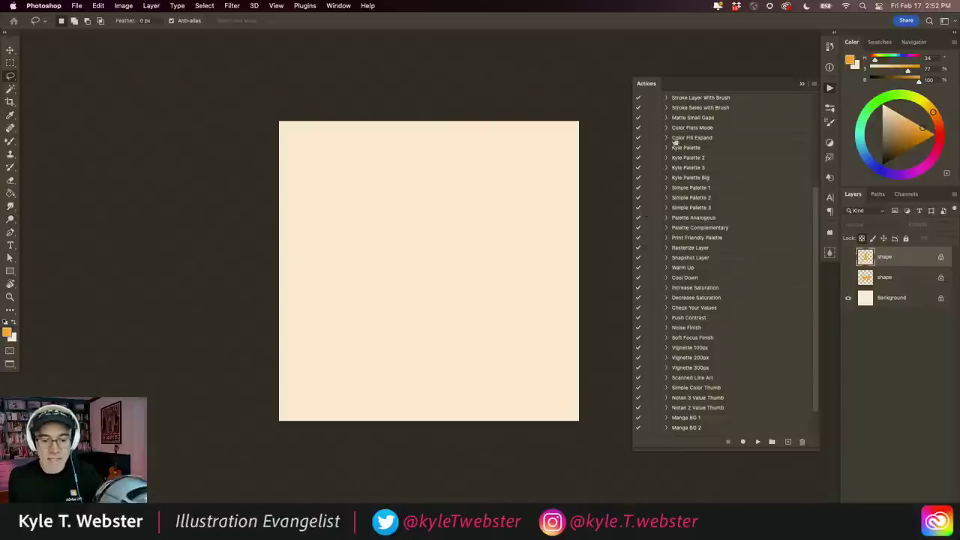
left_click_drag(933, 113, 939, 125)
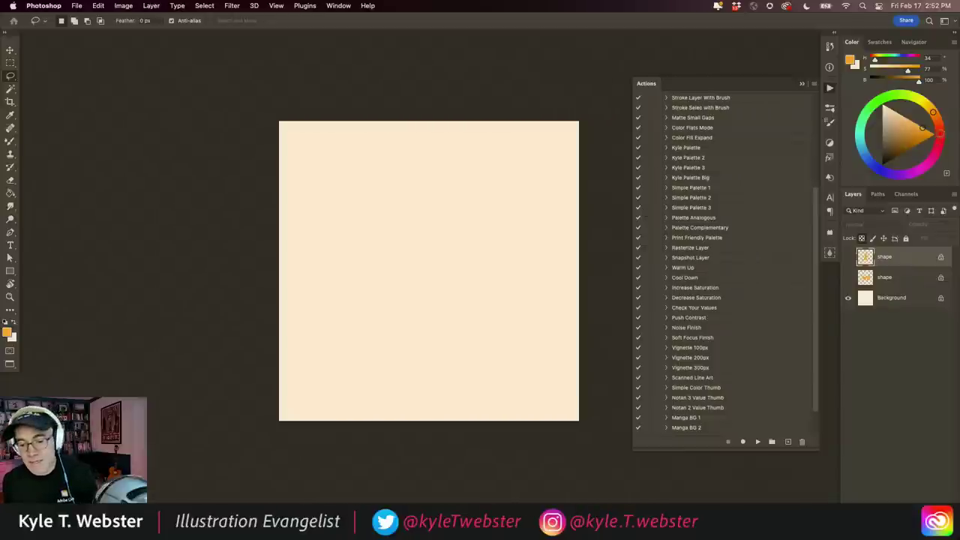
left_click(920, 129)
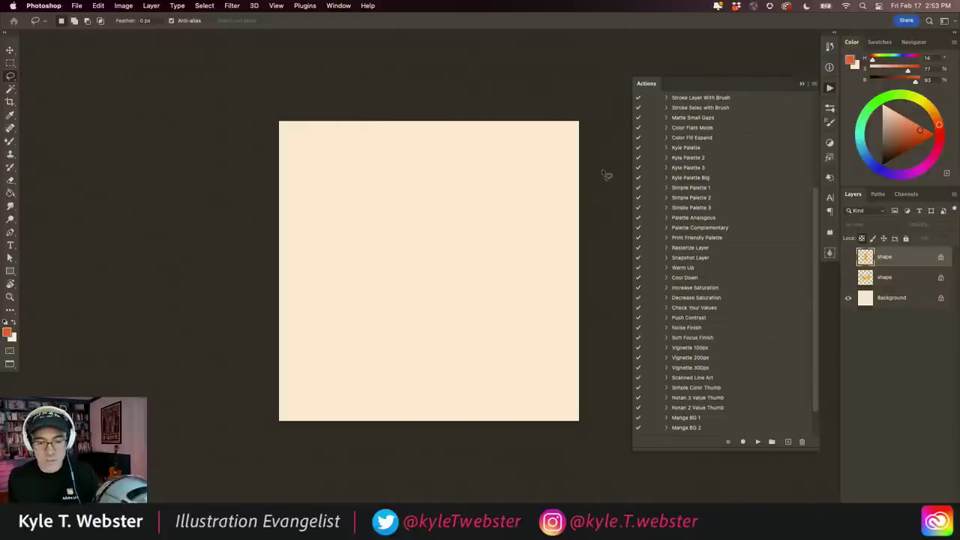
Step: Play Simple Palette 1 and move the resulting swatch grid to the canvas's upper right
left_click(678, 190)
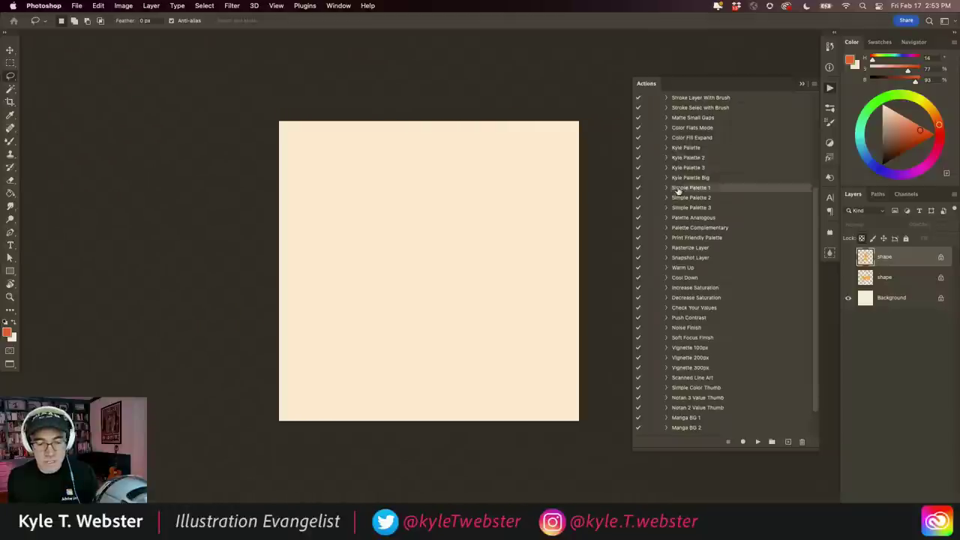
left_click(758, 443)
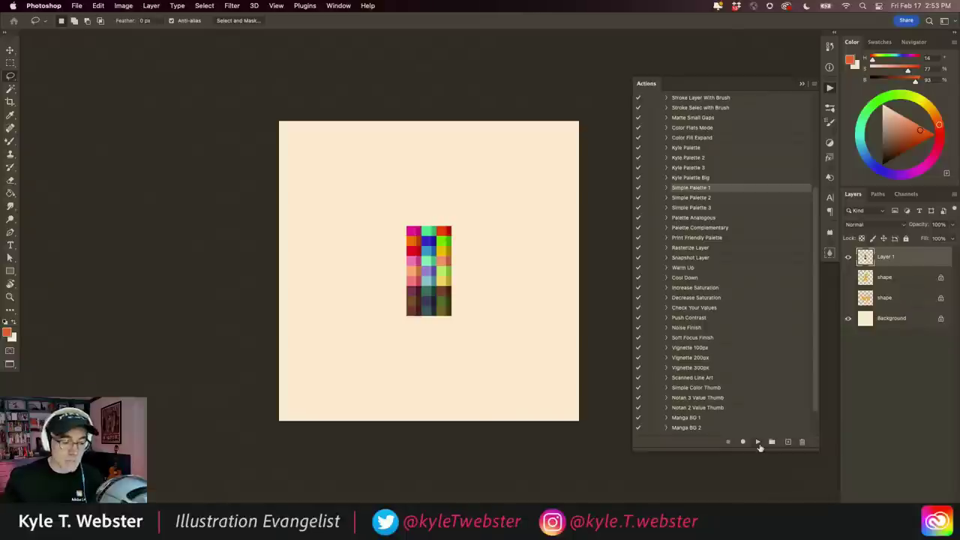
scroll(424, 278, "up", 3)
scroll(407, 283, "up", 4)
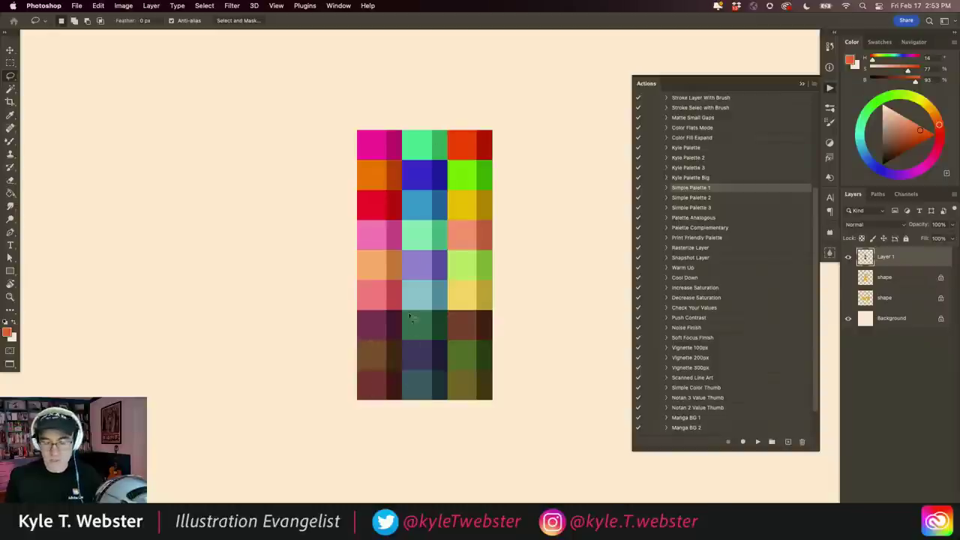
scroll(409, 318, "down", 3)
key("v")
left_click_drag(410, 321, 552, 186)
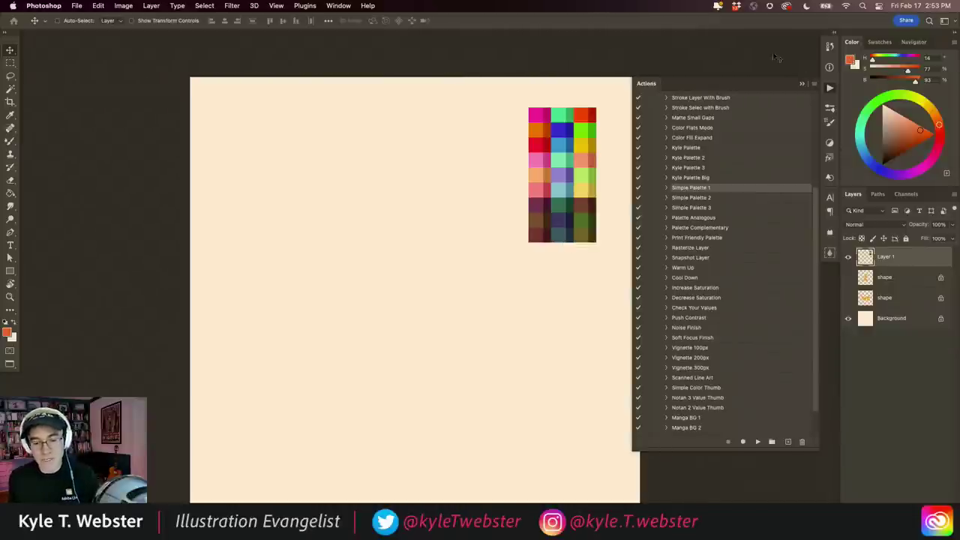
left_click(683, 217)
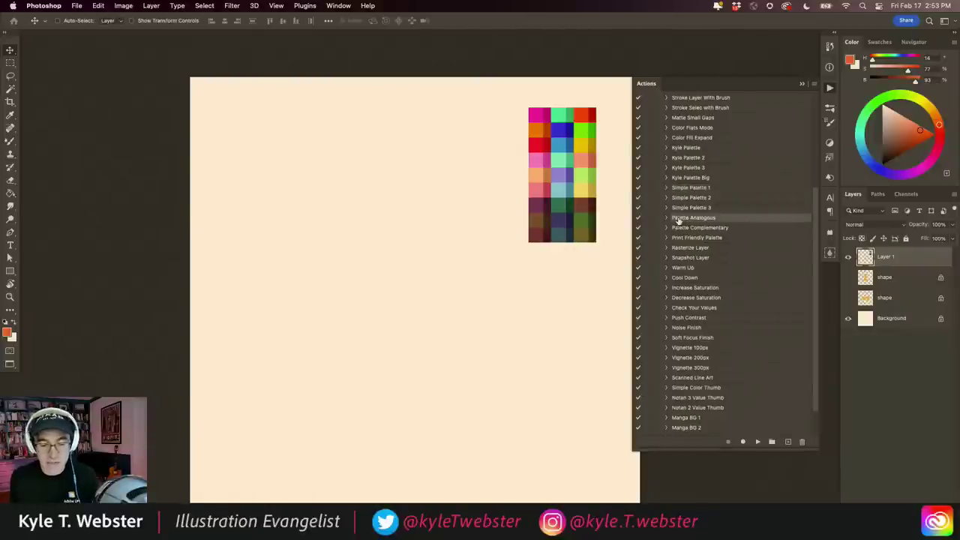
Step: Play Palette Analogous, place its warm swatch grid below the first, then show actions as buttons
left_click(757, 442)
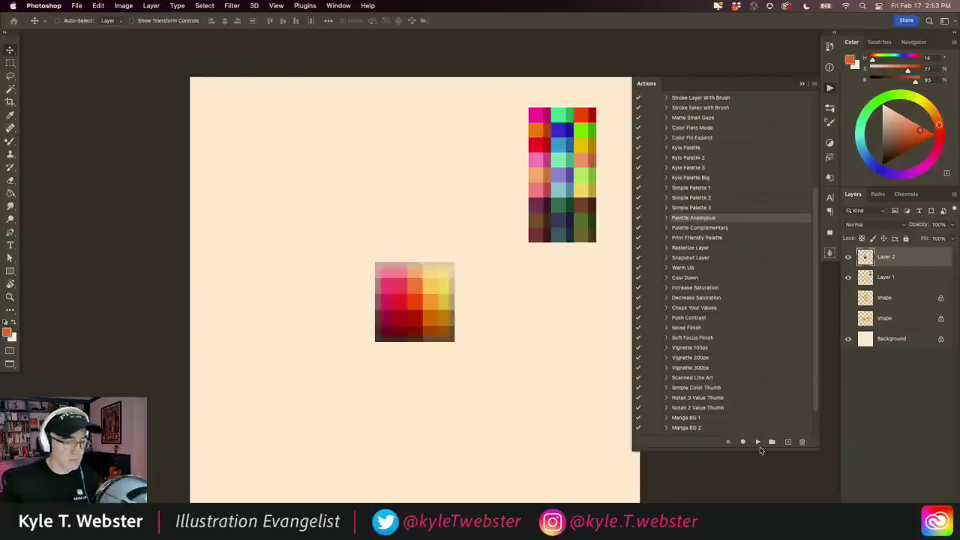
left_click_drag(400, 268, 524, 304)
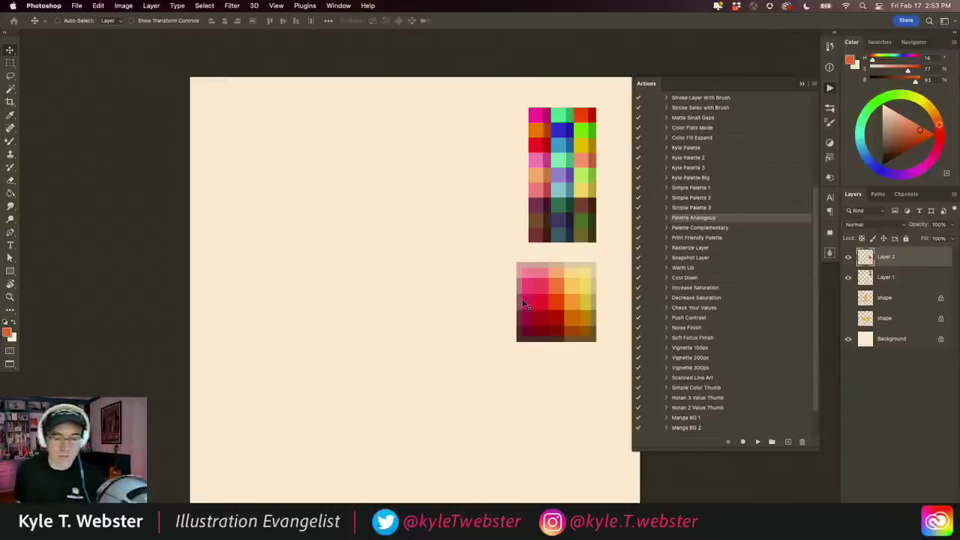
left_click(666, 217)
scroll(746, 195, "down", 5)
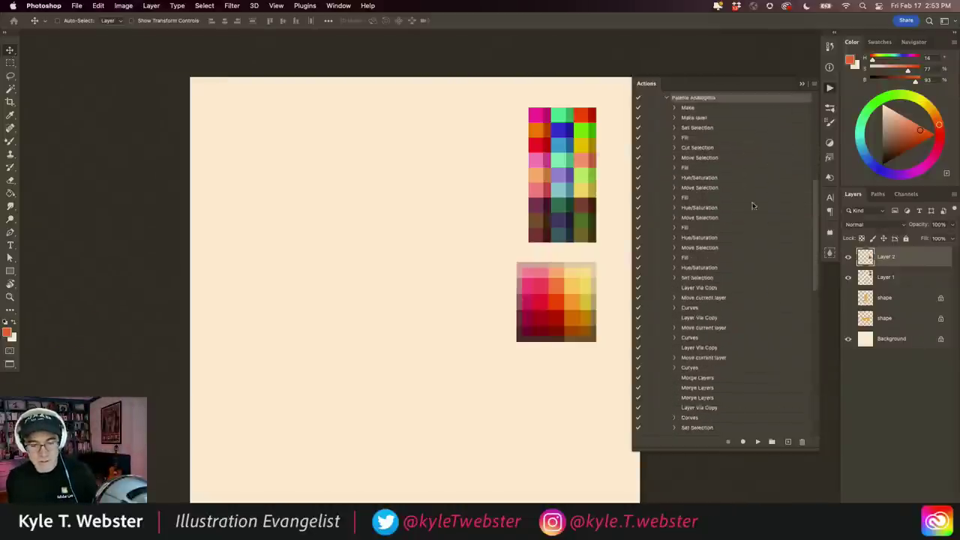
scroll(696, 252, "up", 3)
scroll(691, 240, "up", 3)
scroll(676, 218, "up", 3)
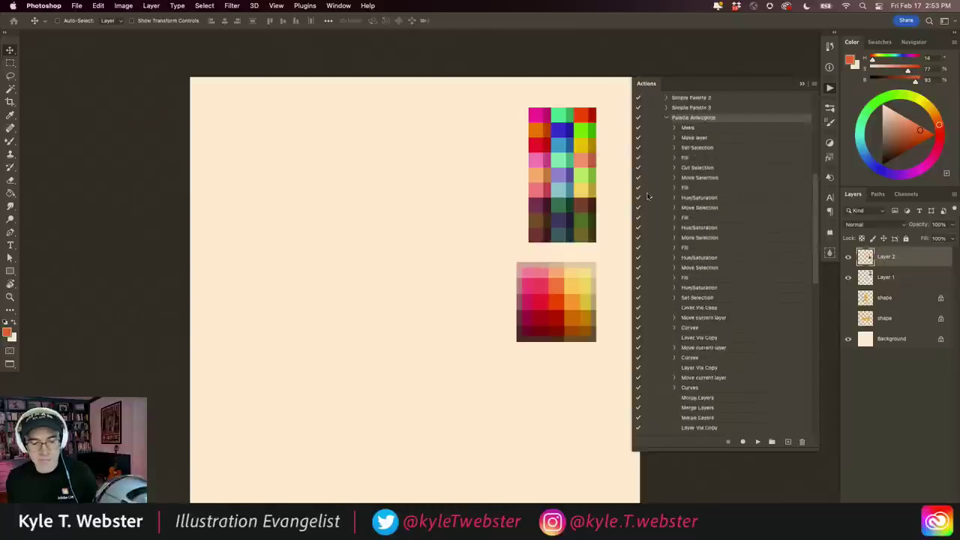
scroll(649, 175, "up", 2)
left_click(663, 188)
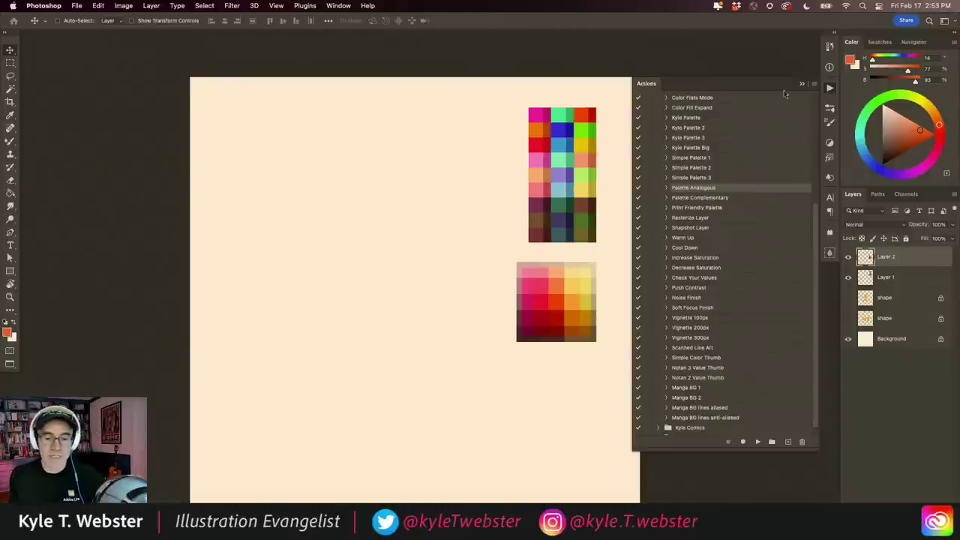
left_click(815, 84)
Step: Run a Button Mode palette action for an orange-and-blue swatch grid and move it beside the others
left_click(825, 91)
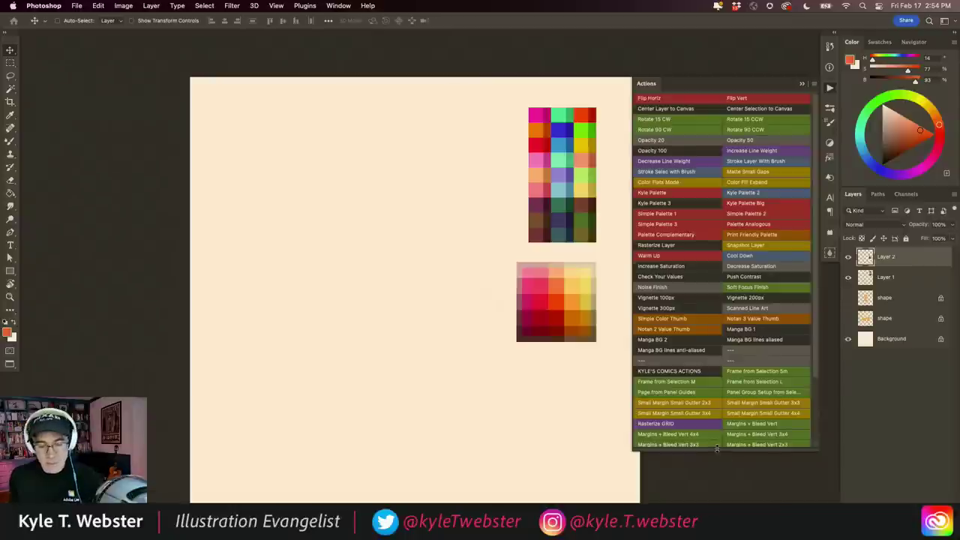
left_click_drag(716, 450, 713, 502)
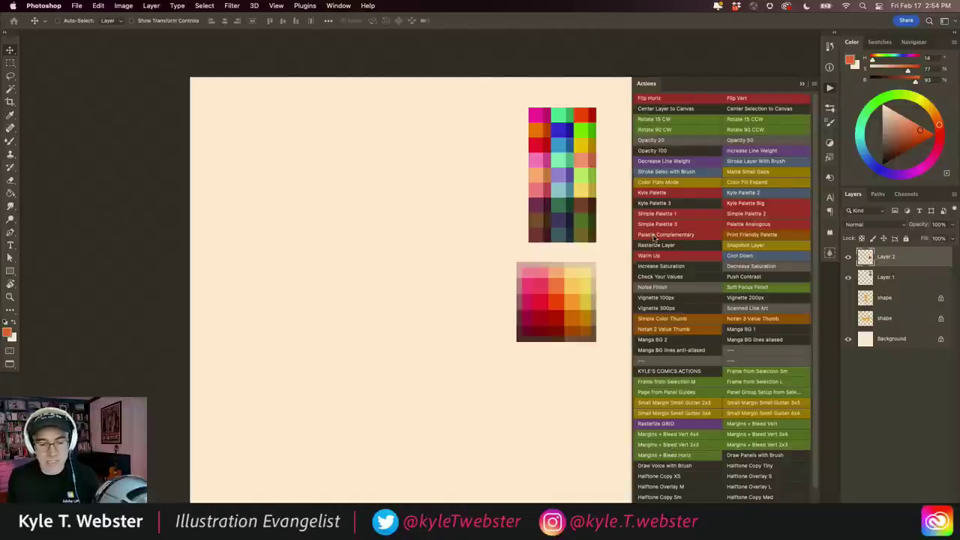
key("ctrl+v")
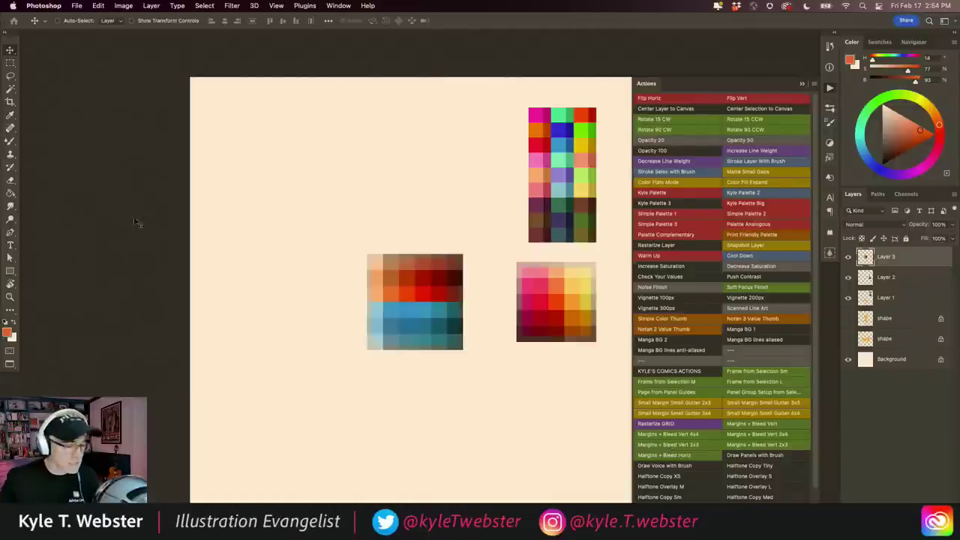
left_click_drag(379, 300, 430, 155)
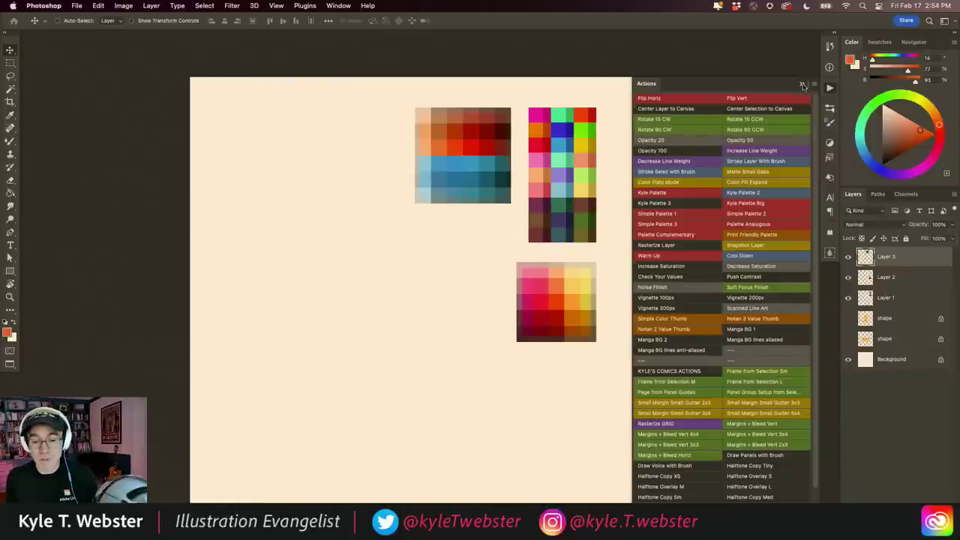
left_click(803, 85)
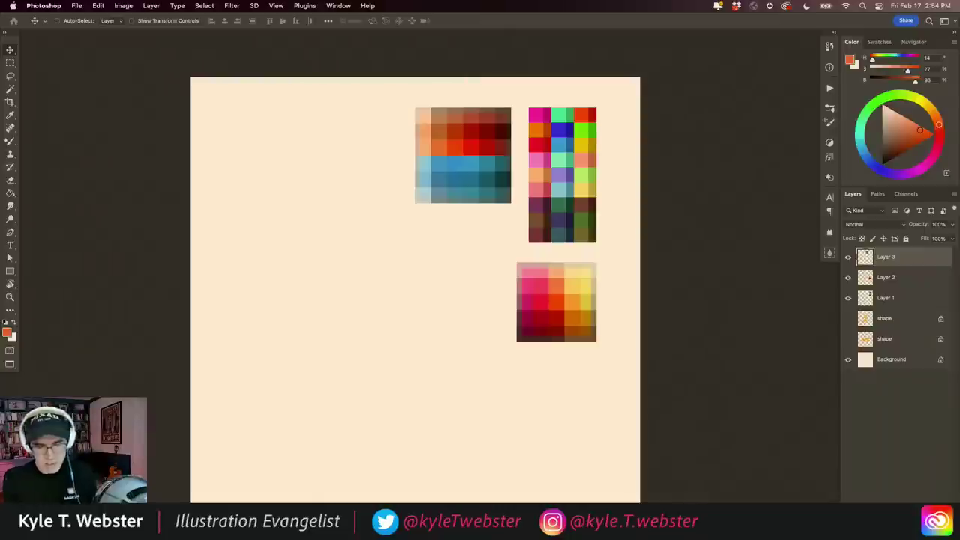
left_click(830, 88)
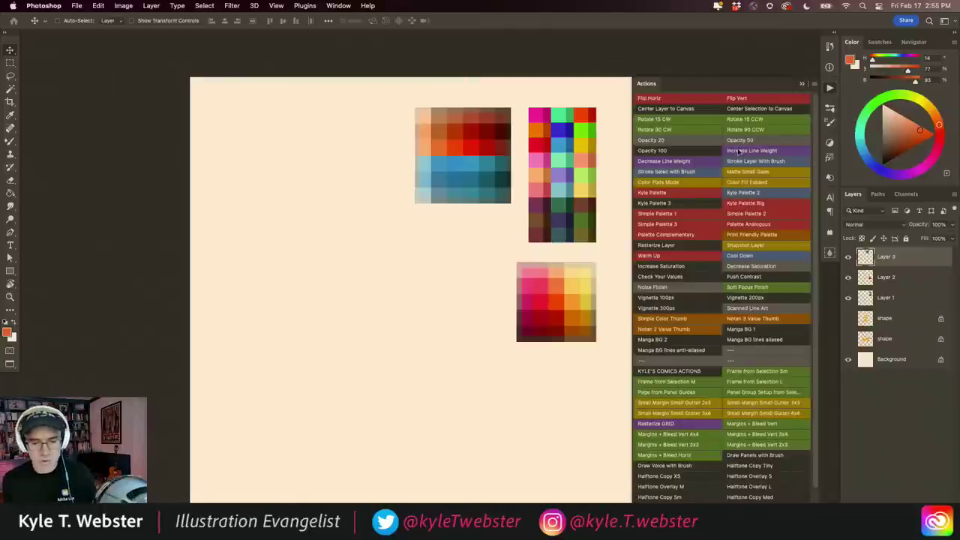
left_click(815, 84)
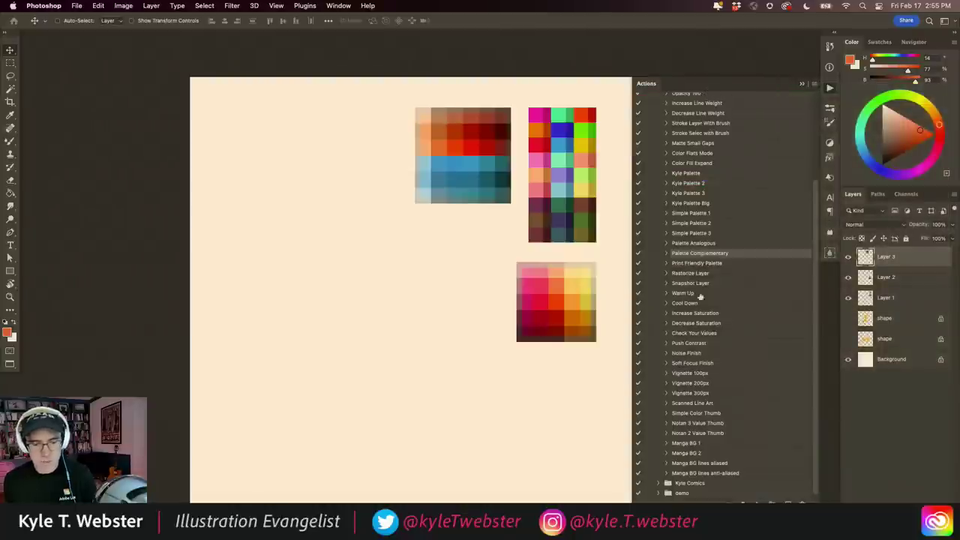
left_click(815, 85)
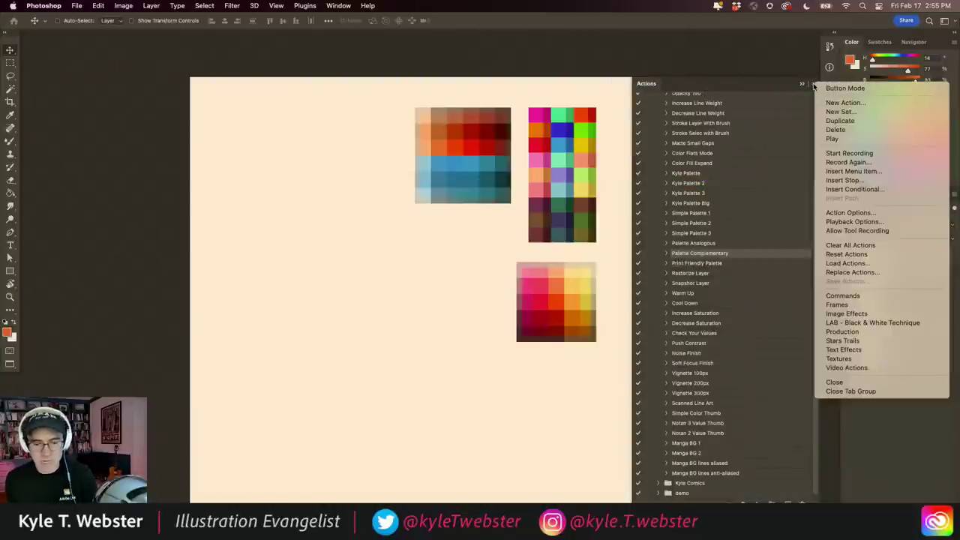
left_click(829, 213)
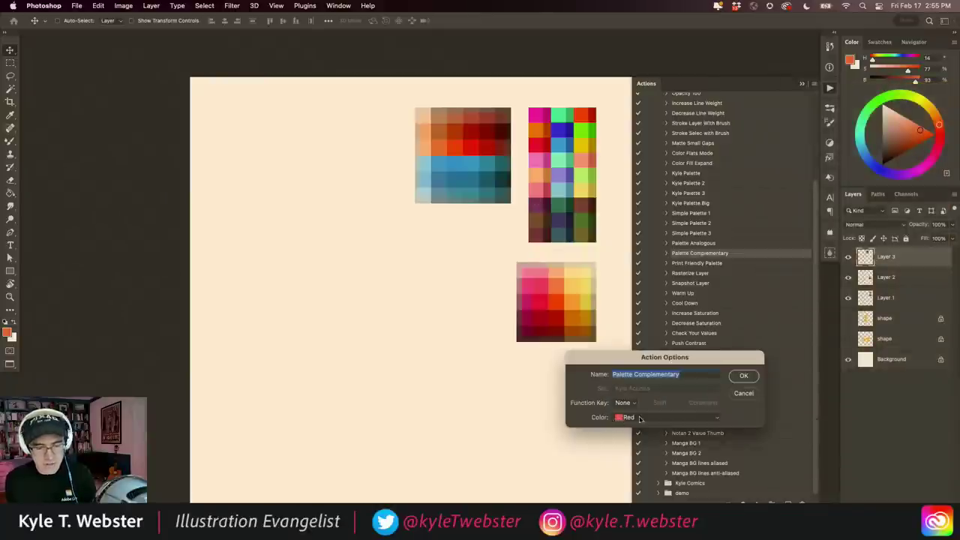
left_click(740, 395)
left_click_drag(816, 198, 780, 85)
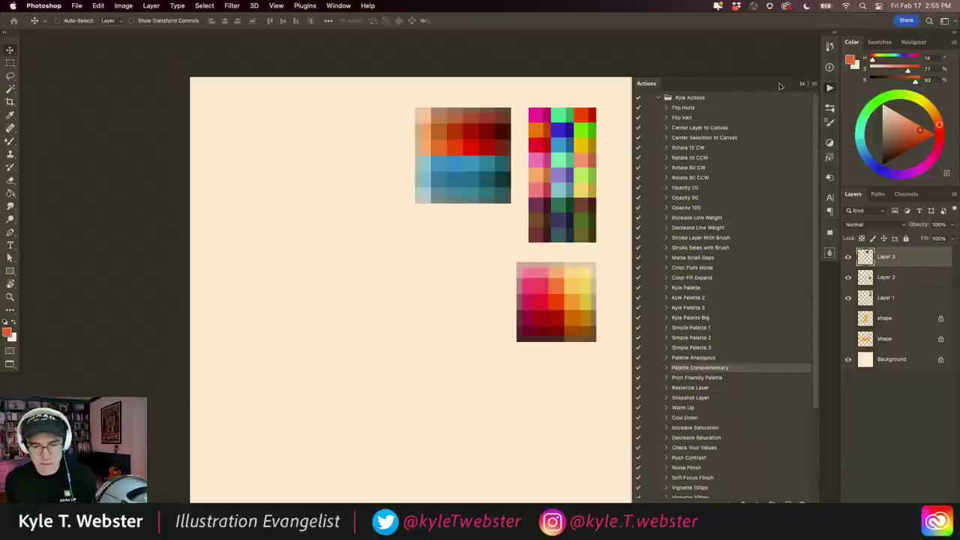
left_click(659, 97)
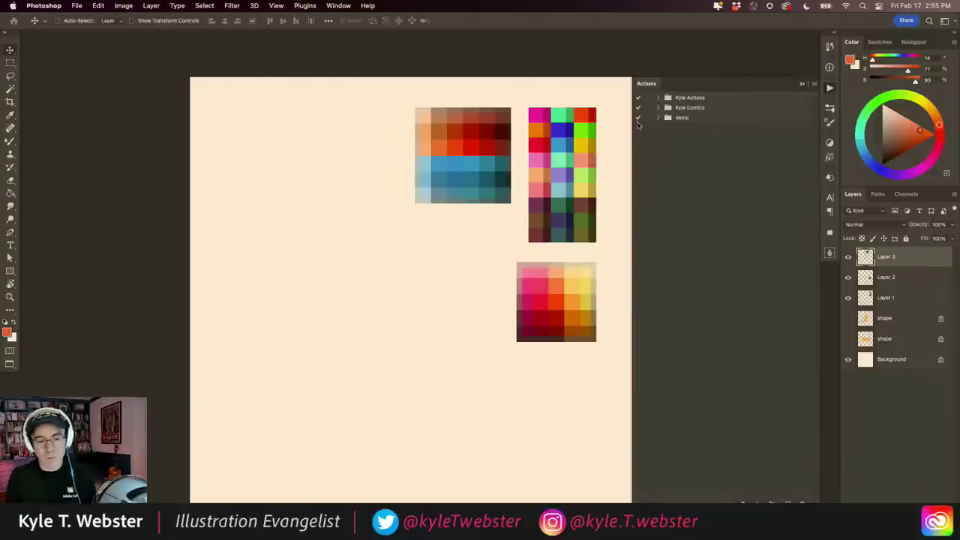
left_click(802, 84)
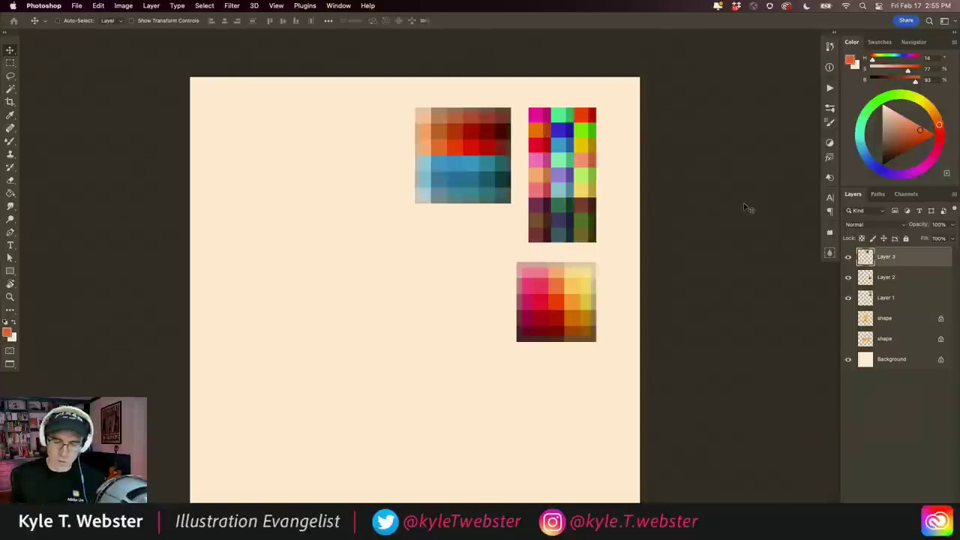
Step: Hide the three palette layers and lasso an orange monster body on a new layer
left_click_drag(849, 257, 848, 298)
key("ctrl+shift+alt+n")
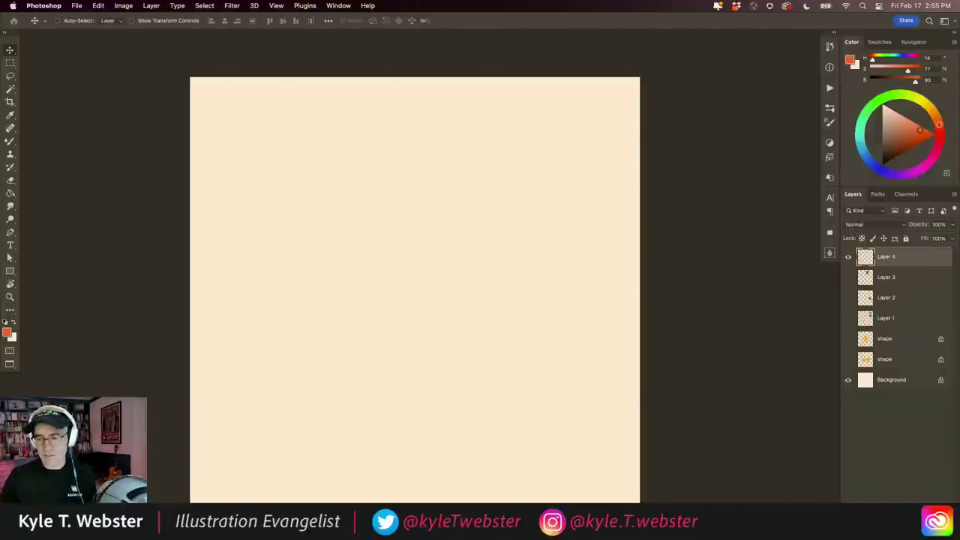
key("l")
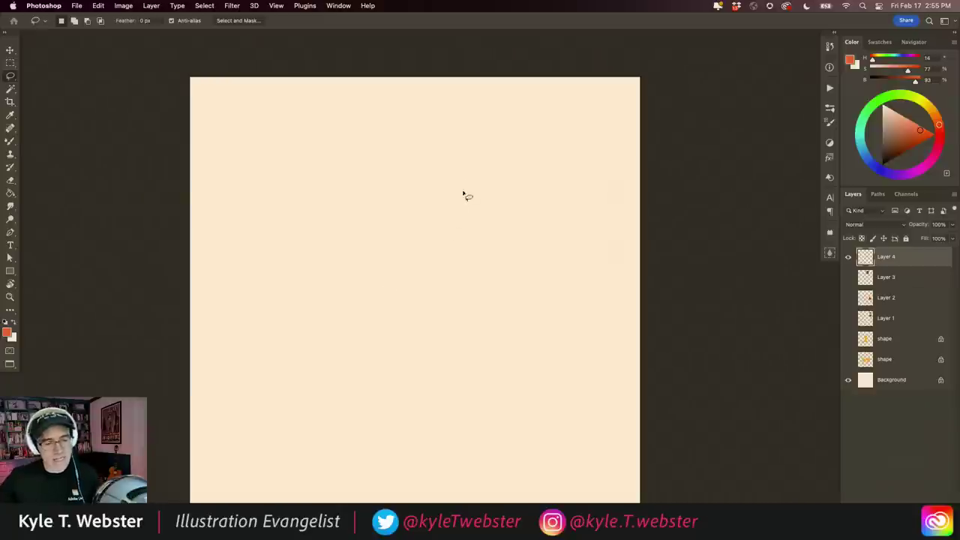
mouse_move(462, 195)
left_mouse_down()
mouse_move(442, 152)
mouse_move(394, 197)
mouse_move(313, 191)
mouse_move(328, 260)
mouse_move(312, 295)
mouse_move(337, 369)
mouse_move(367, 384)
mouse_move(362, 279)
mouse_move(377, 311)
mouse_move(365, 424)
mouse_move(372, 487)
mouse_move(388, 484)
mouse_move(428, 350)
mouse_move(480, 484)
mouse_move(503, 489)
mouse_move(502, 420)
mouse_move(477, 319)
mouse_move(483, 276)
mouse_move(497, 296)
mouse_move(519, 302)
mouse_move(563, 250)
mouse_move(546, 240)
mouse_move(514, 260)
mouse_move(501, 221)
mouse_move(544, 202)
mouse_move(462, 195)
left_mouse_up()
key("alt+BackSpace")
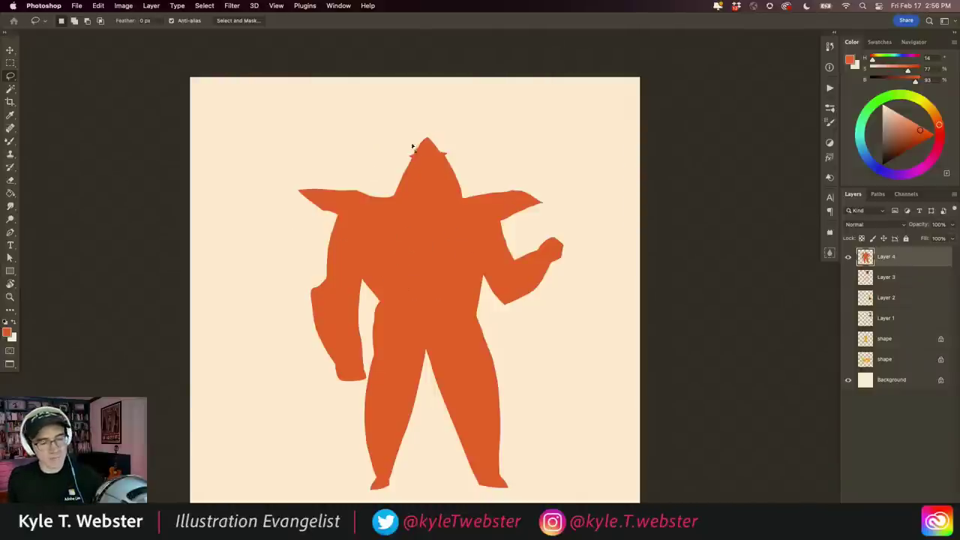
Step: Add orange horns and shoulder spikes, deselect, and reset colours to black and white
mouse_move(422, 155)
left_mouse_down()
mouse_move(454, 142)
mouse_move(441, 152)
left_mouse_up()
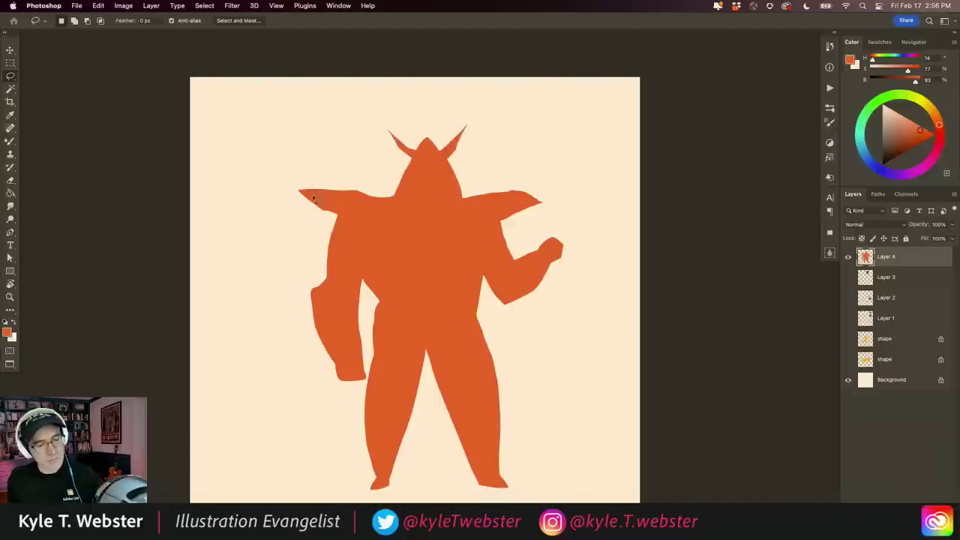
left_click_drag(382, 201, 329, 194)
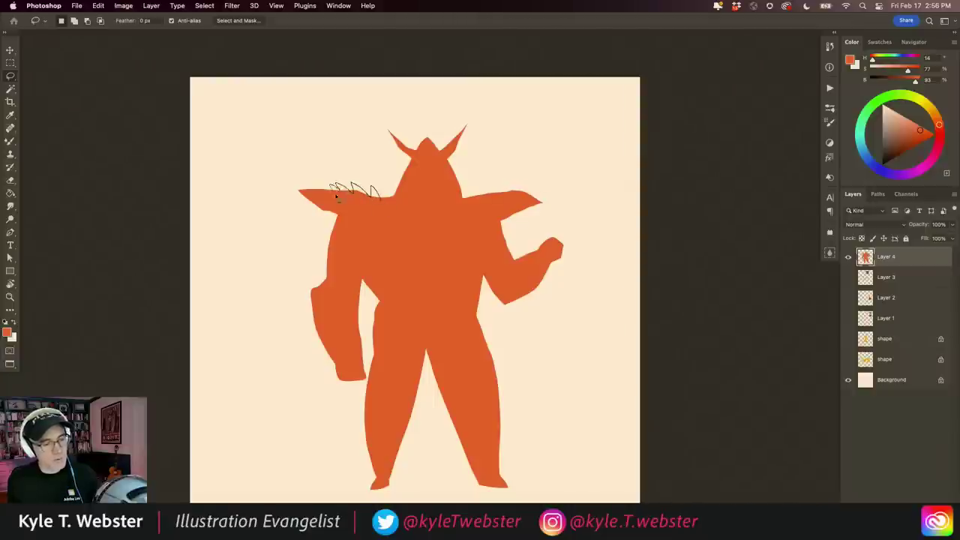
left_click_drag(473, 190, 466, 200)
key("alt+BackSpace")
key("super+d")
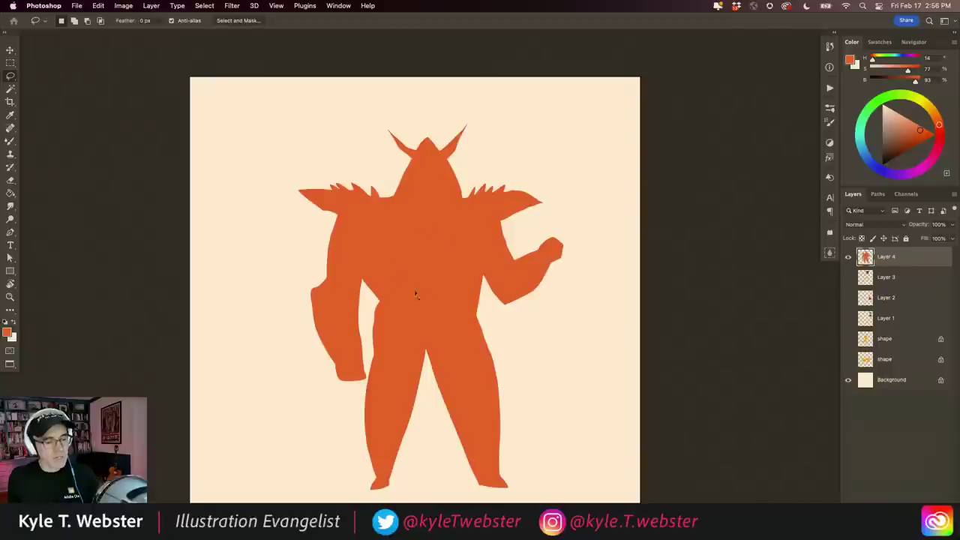
left_click(6, 322)
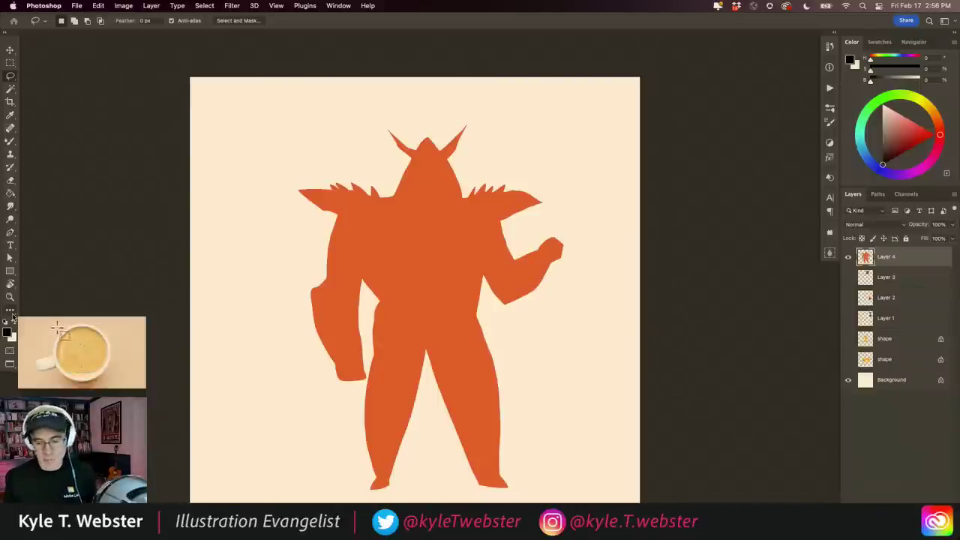
Step: On new Layer 5, lasso a shield shape on the monster's chest and fill it black
key("ctrl+alt+shift+n")
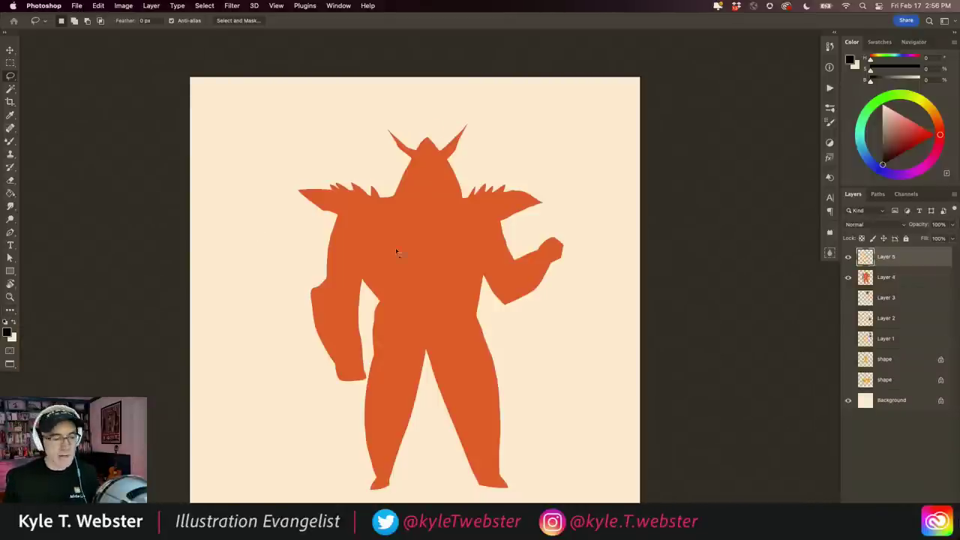
scroll(397, 252, "up", 2)
scroll(405, 229, "up", 3)
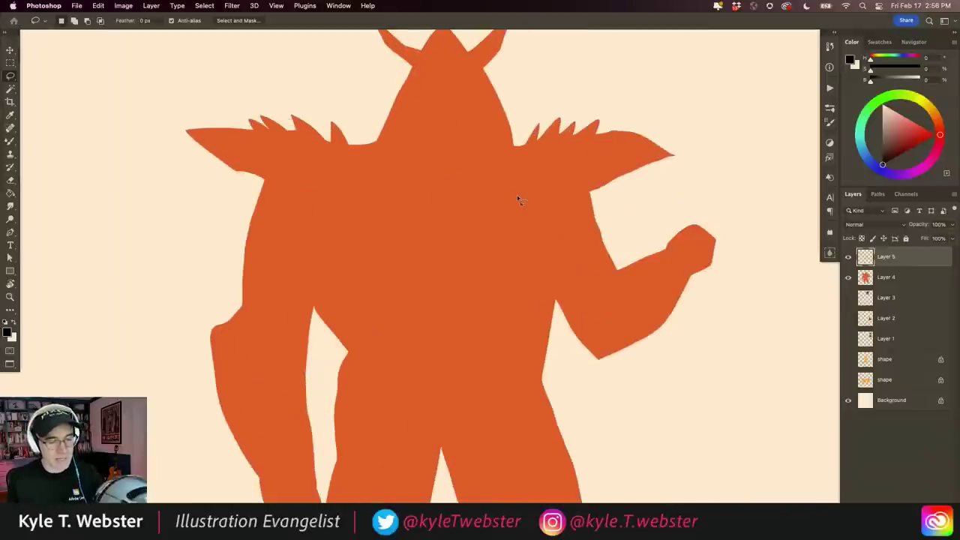
mouse_move(517, 199)
left_mouse_down()
mouse_move(478, 212)
mouse_move(367, 198)
left_mouse_up()
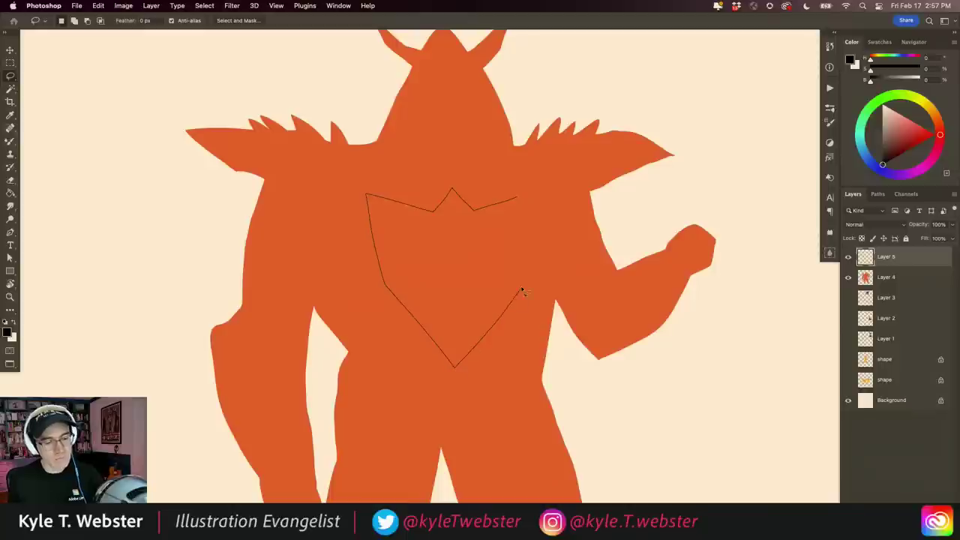
left_click_drag(392, 295, 531, 196)
key("alt+BackSpace")
Step: Carve notches into the upper corners, left side and middle of the black shield
left_click(830, 252)
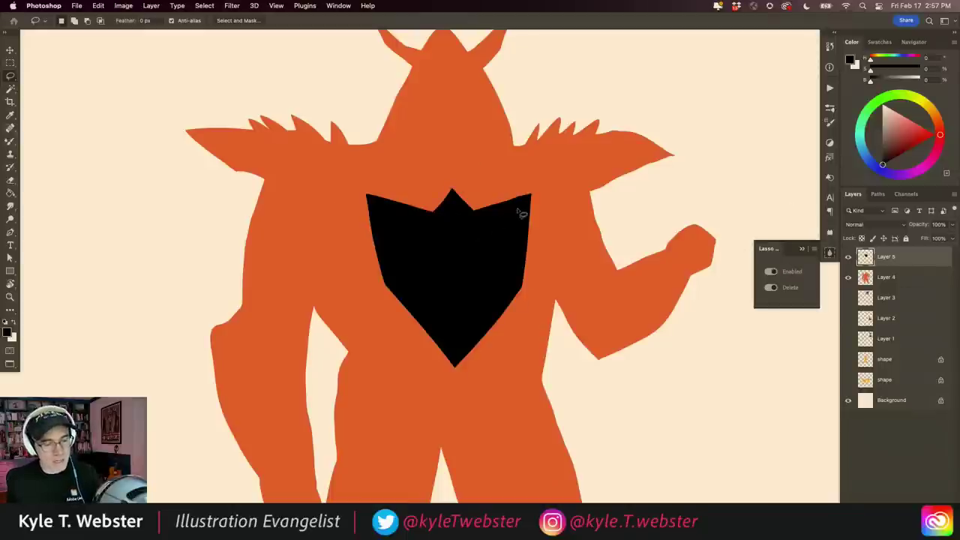
mouse_move(518, 212)
left_mouse_down()
mouse_move(484, 232)
mouse_move(518, 246)
left_mouse_up()
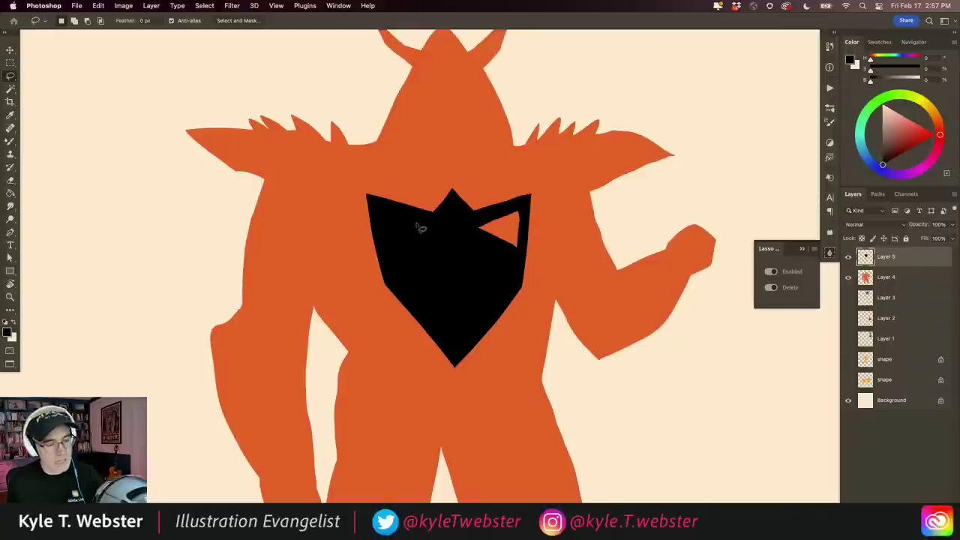
left_click_drag(383, 214, 461, 222)
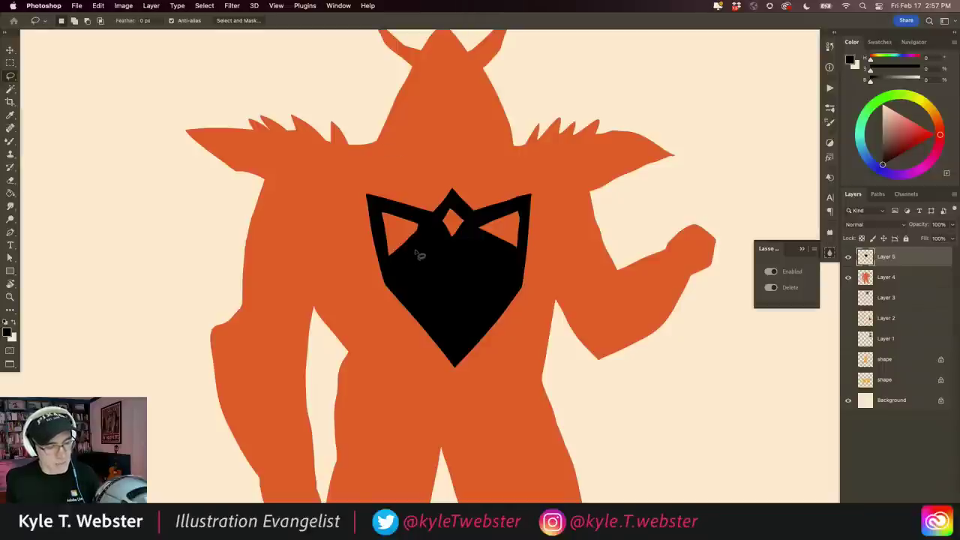
mouse_move(424, 242)
left_mouse_down()
mouse_move(396, 270)
mouse_move(405, 284)
mouse_move(422, 262)
mouse_move(445, 340)
mouse_move(426, 233)
mouse_move(473, 294)
mouse_move(464, 335)
mouse_move(486, 302)
mouse_move(486, 256)
mouse_move(504, 294)
mouse_move(513, 249)
left_mouse_up()
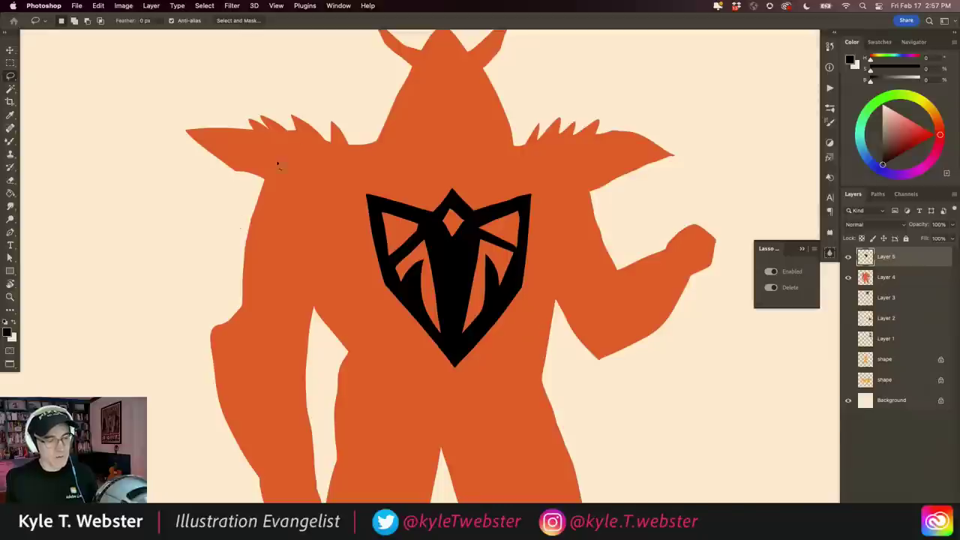
left_click_drag(456, 253, 460, 298)
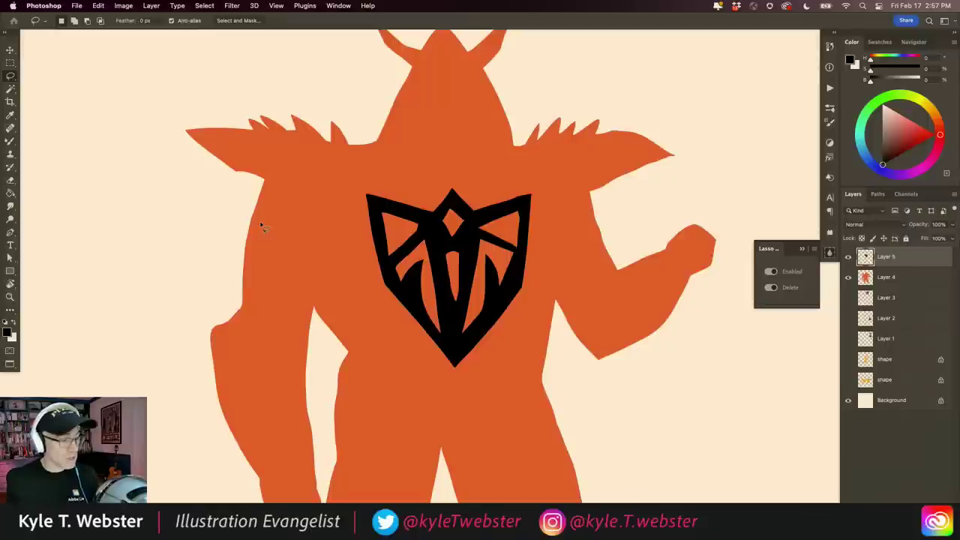
left_click_drag(10, 271, 33, 307)
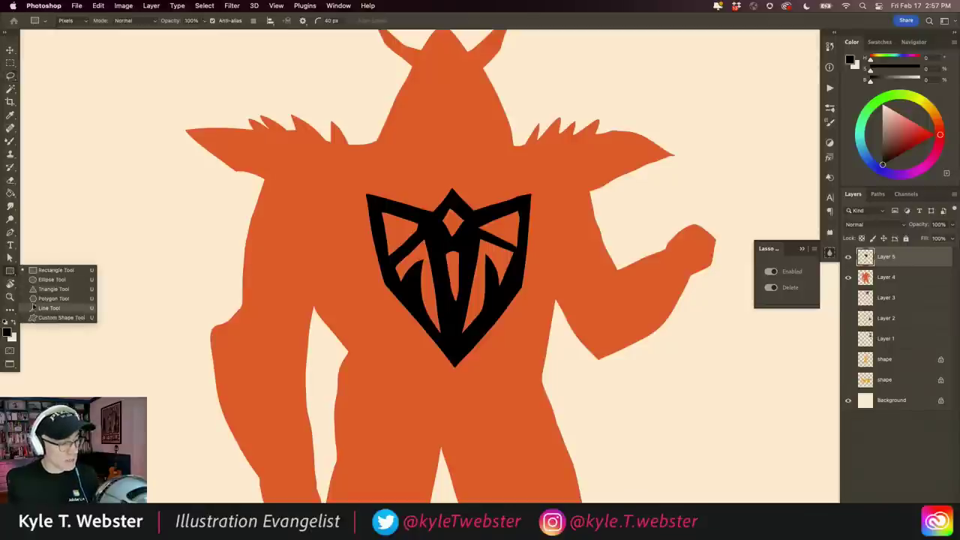
Step: Load the black crest's pixels as a selection
left_click(9, 270)
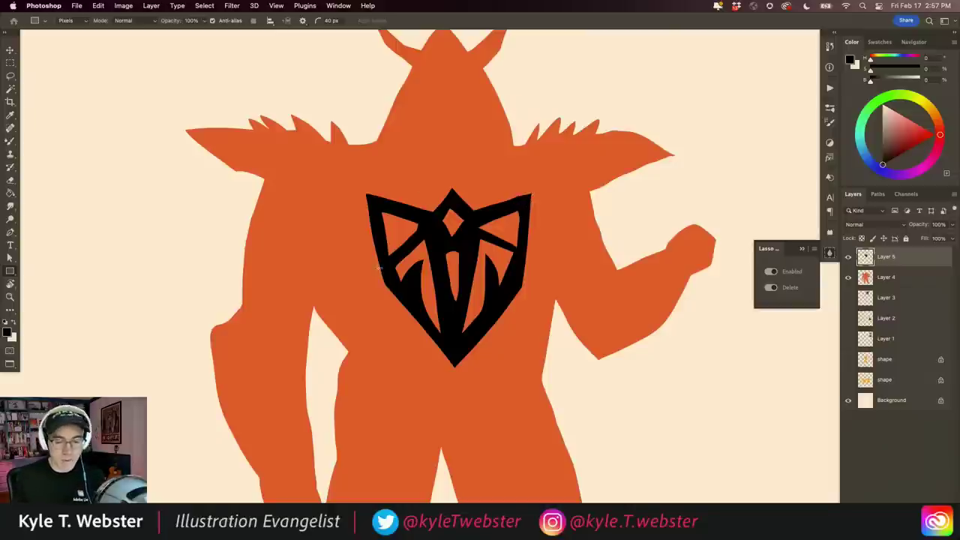
left_click(802, 248)
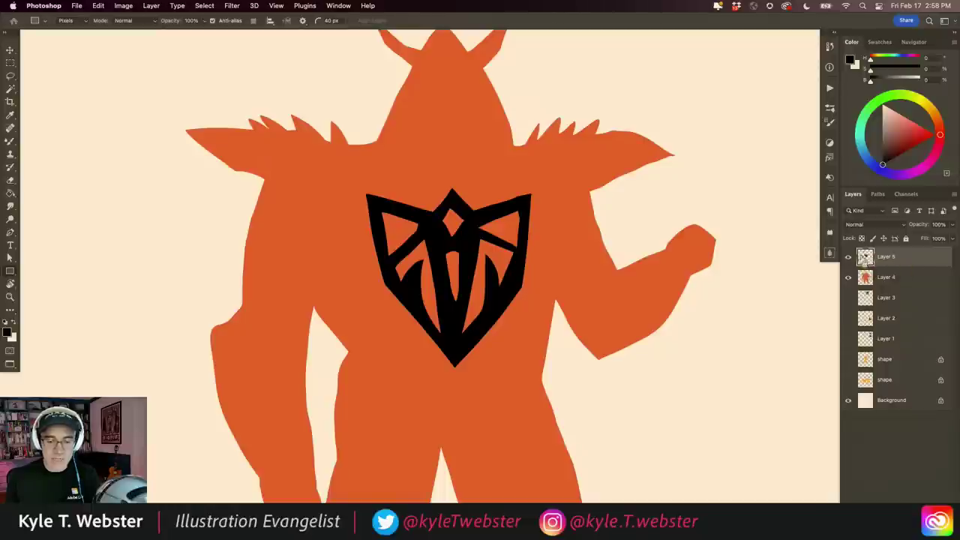
left_click(865, 259, "super")
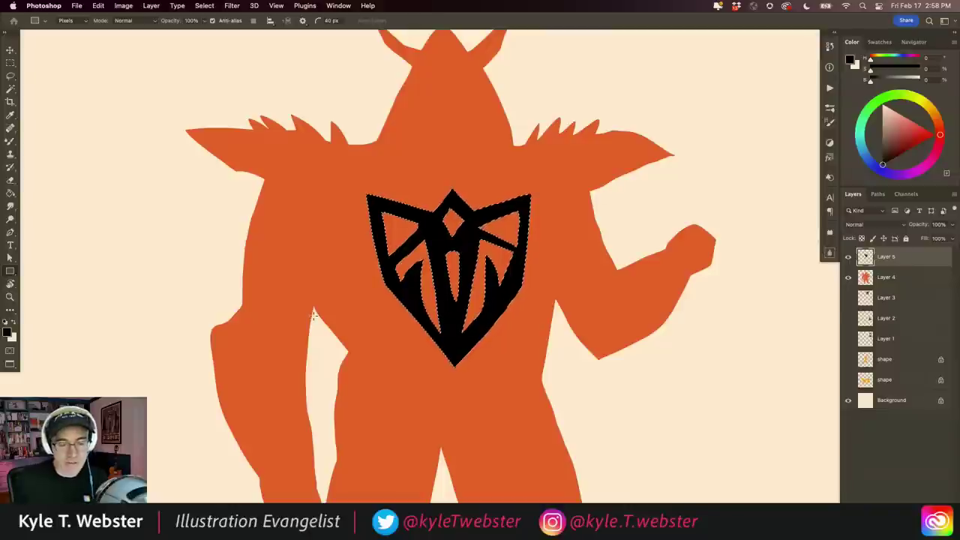
Step: Convert the selection to a work path at 1 px tolerance and move it beside the raised arm
left_click(879, 195)
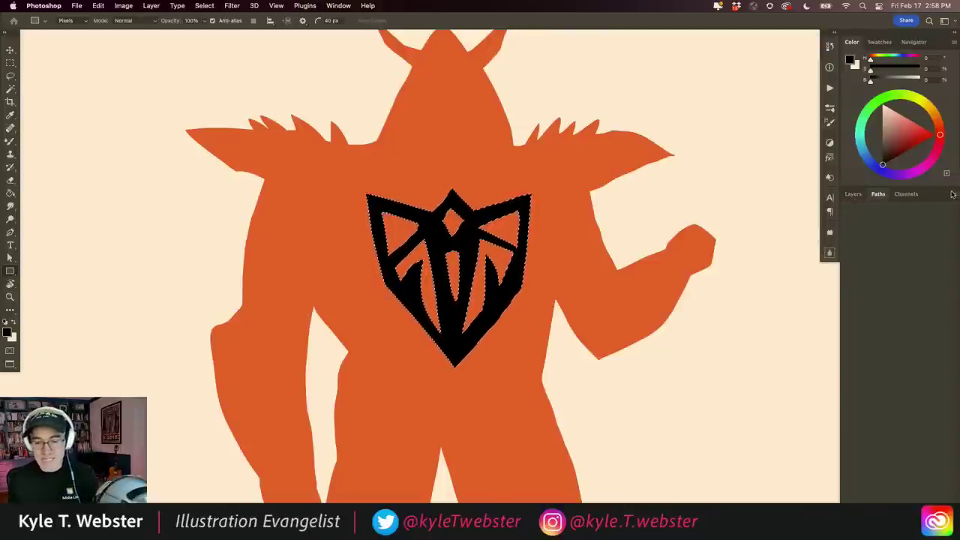
left_click(953, 195)
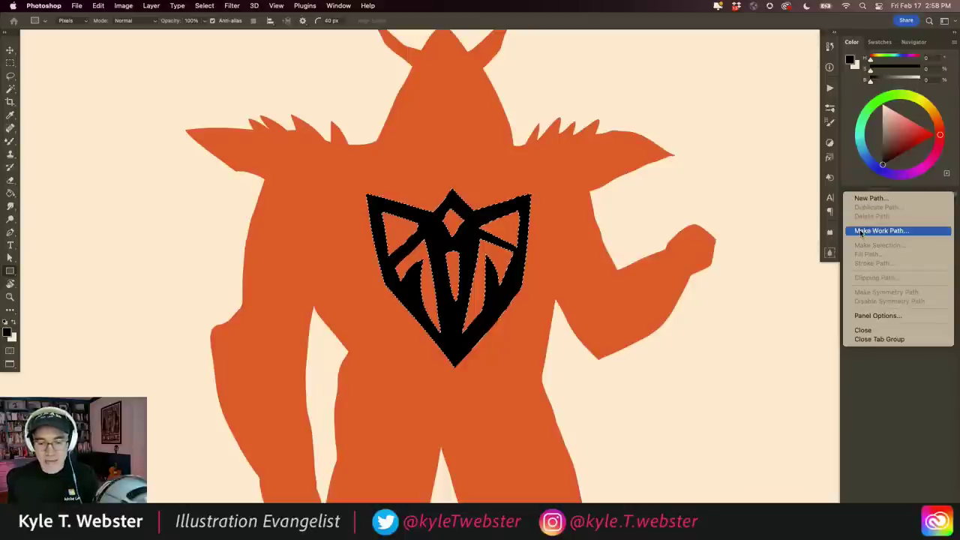
left_click(861, 231)
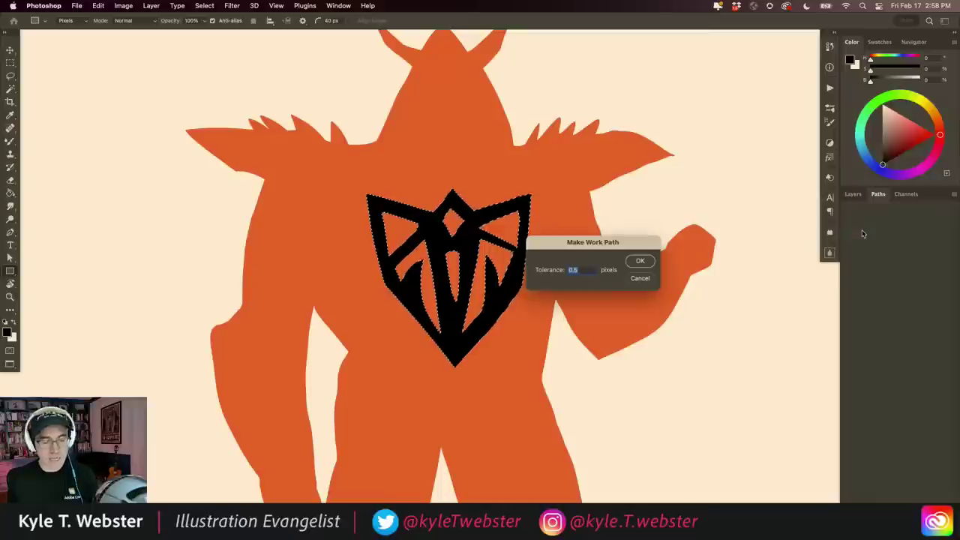
type("1")
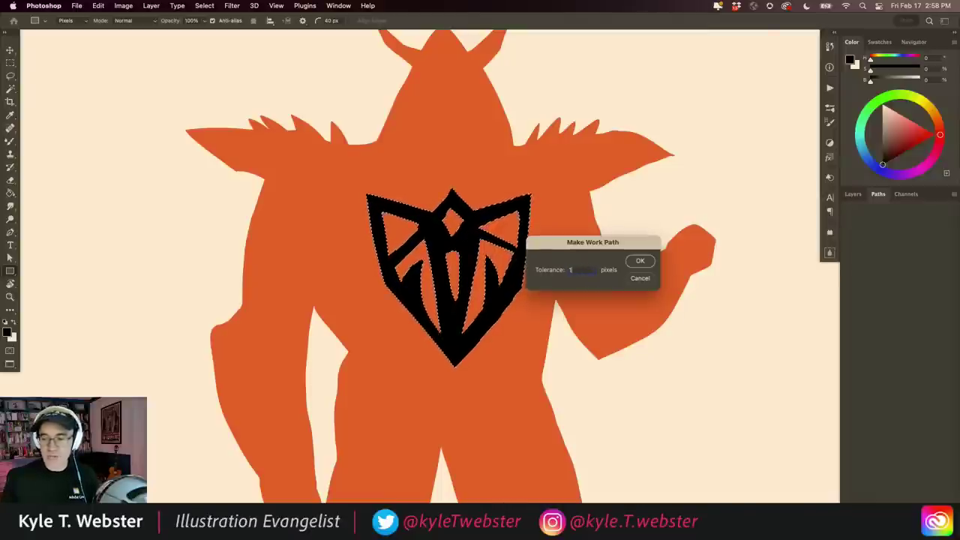
key("Return")
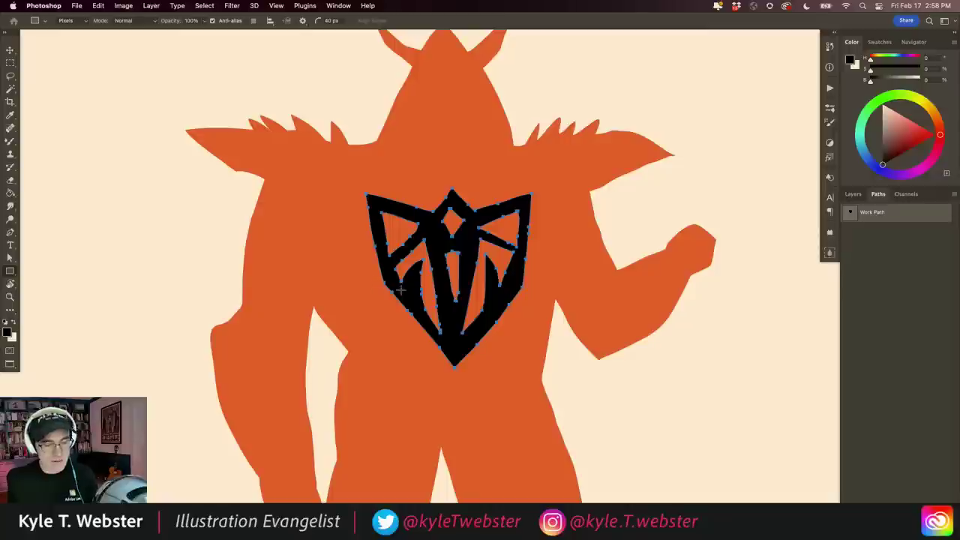
left_click_drag(408, 299, 653, 252)
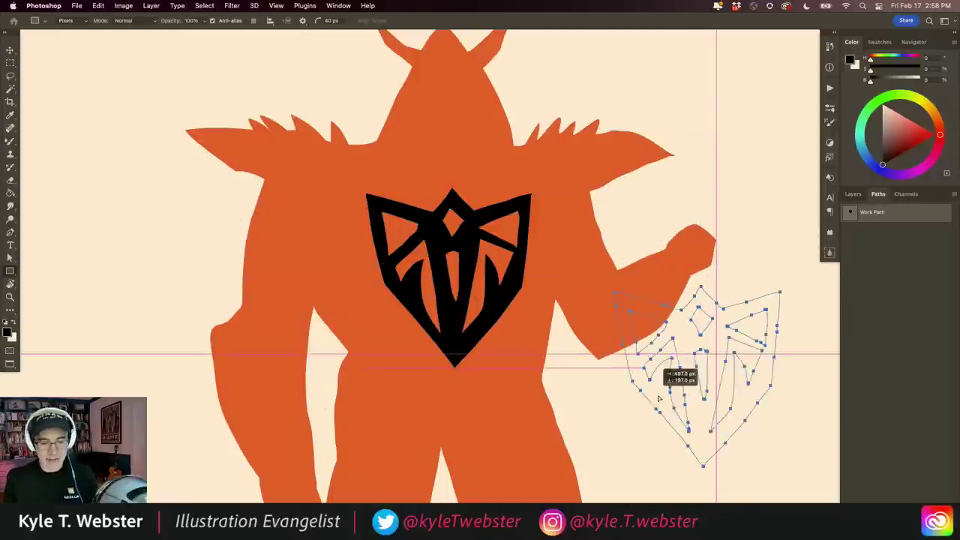
left_click_drag(653, 253, 672, 420)
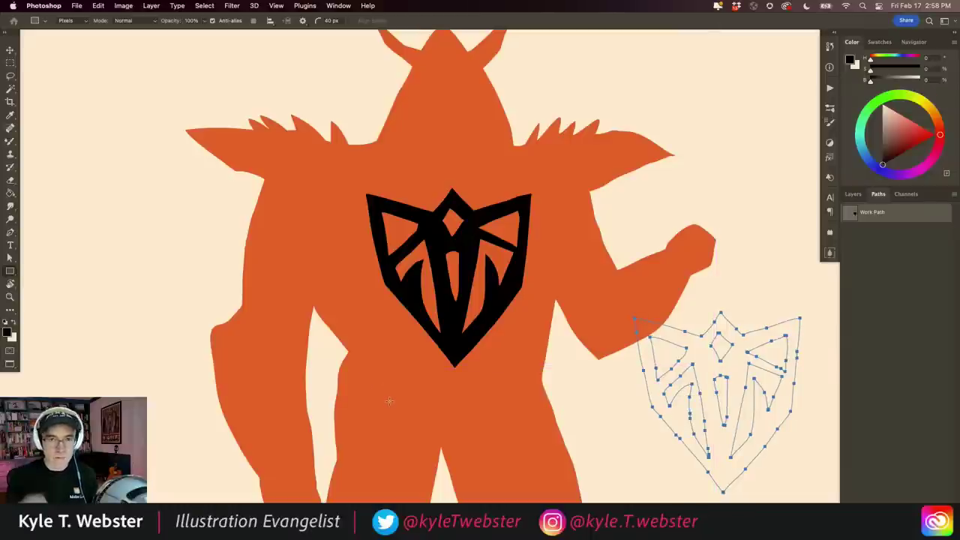
Step: Select the Rectangle shape tool and point to Edit > Define Custom Shape
left_click(852, 193)
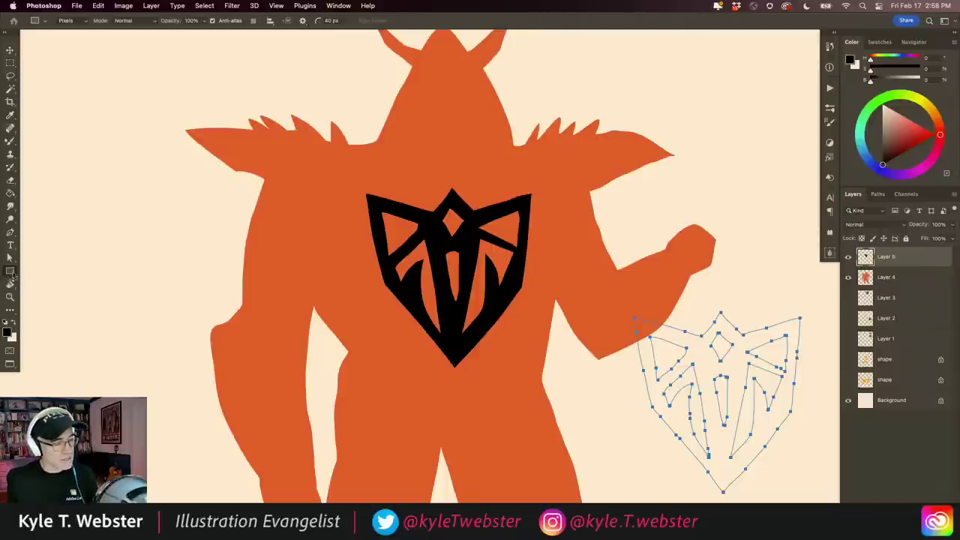
left_click(10, 272)
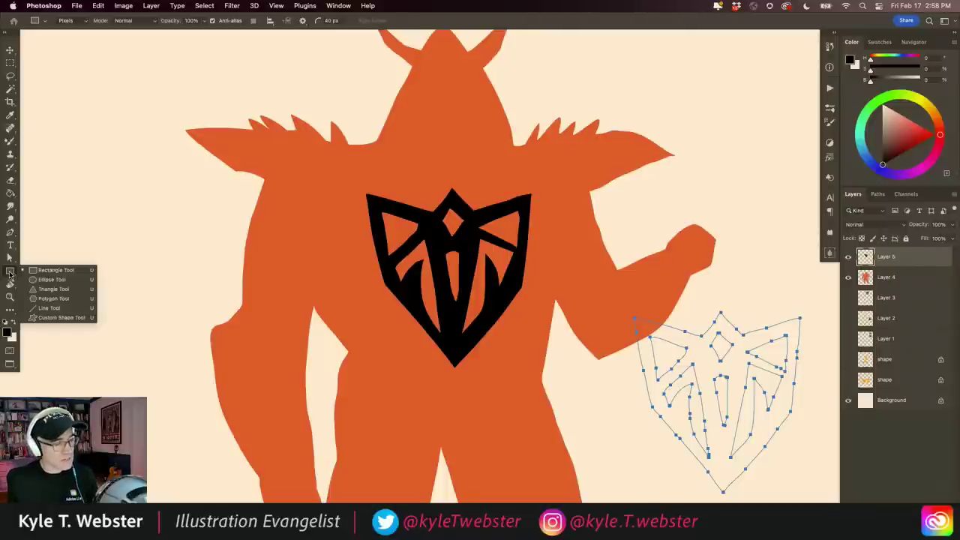
left_click(9, 272)
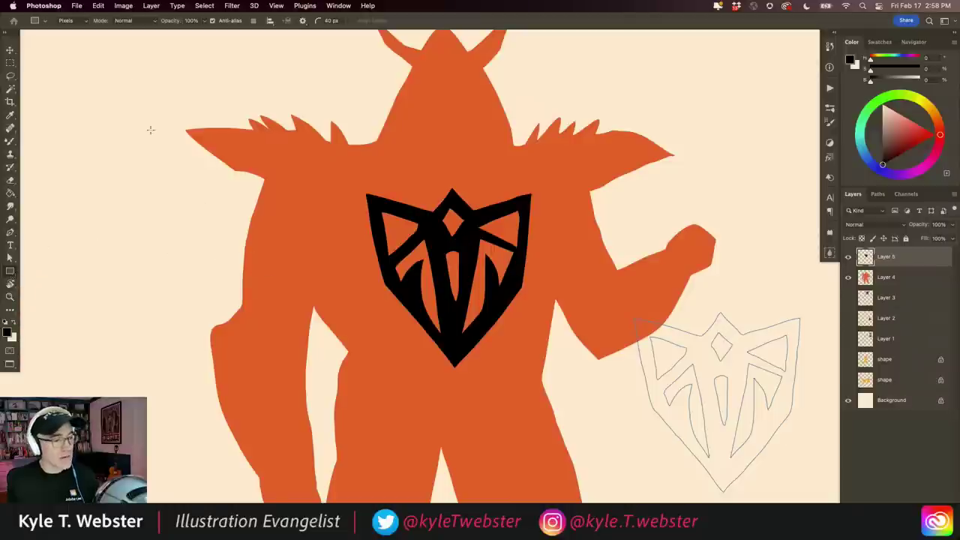
left_click(99, 6)
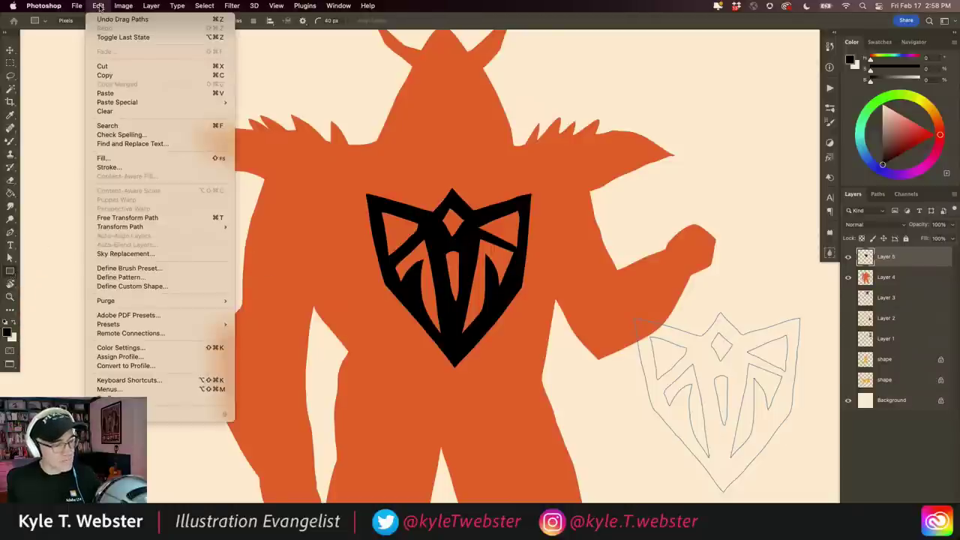
left_click(116, 288)
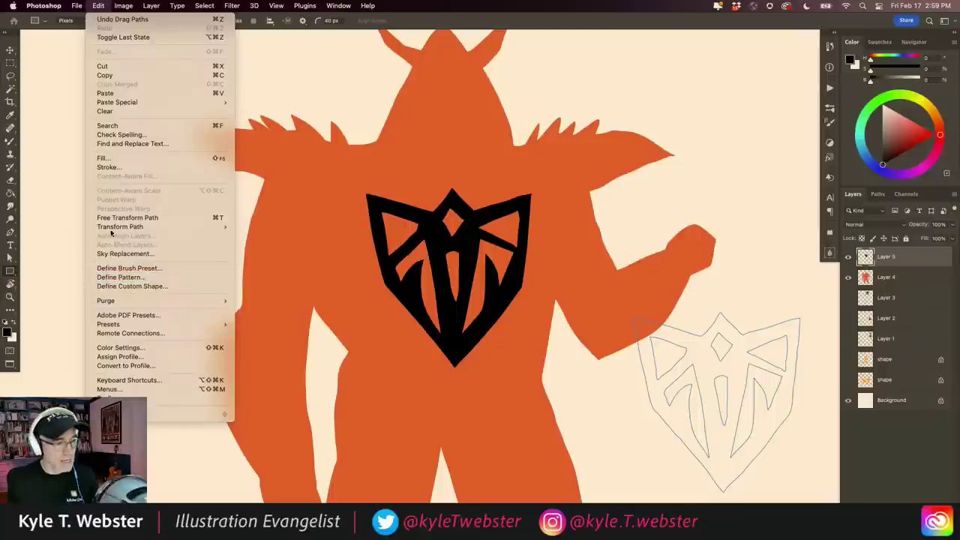
Step: Define the crest work path as a custom shape named 'crest'
left_click(117, 288)
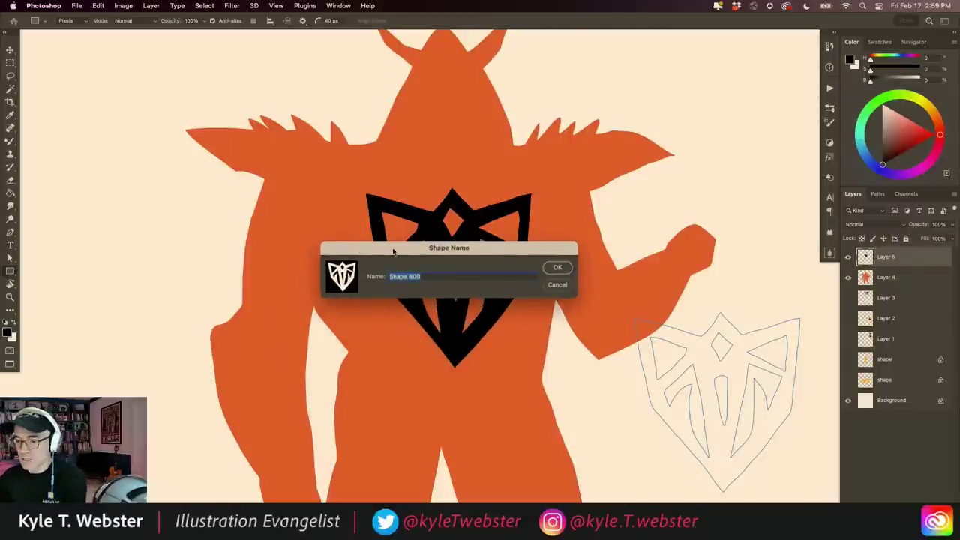
type("crest")
key("Return")
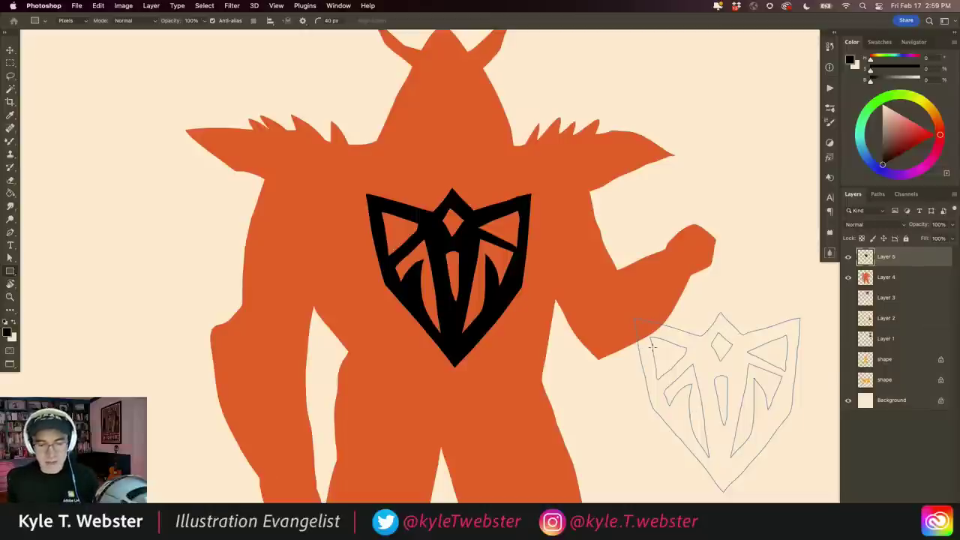
left_click(338, 5)
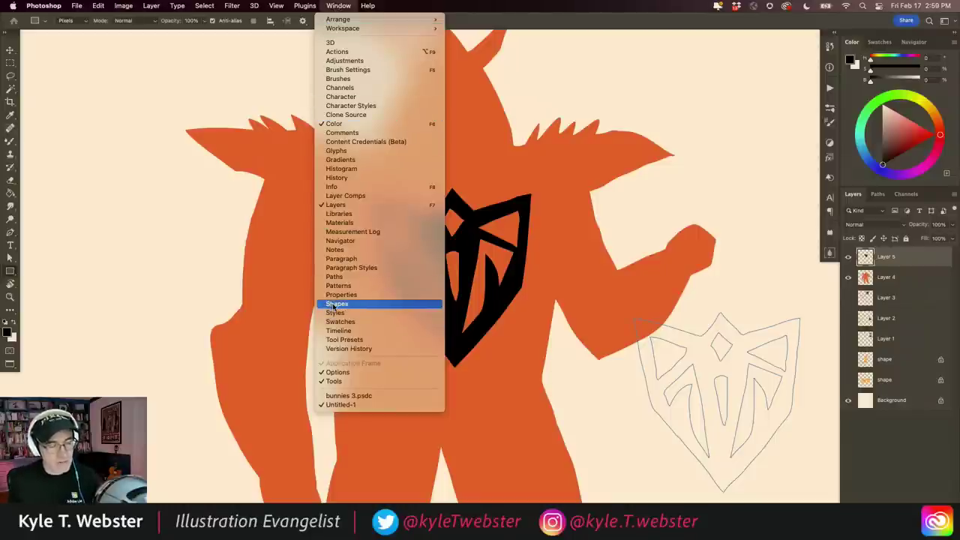
Step: Show the Shapes panel with the new crest shape and fit the document on screen
left_click(621, 132)
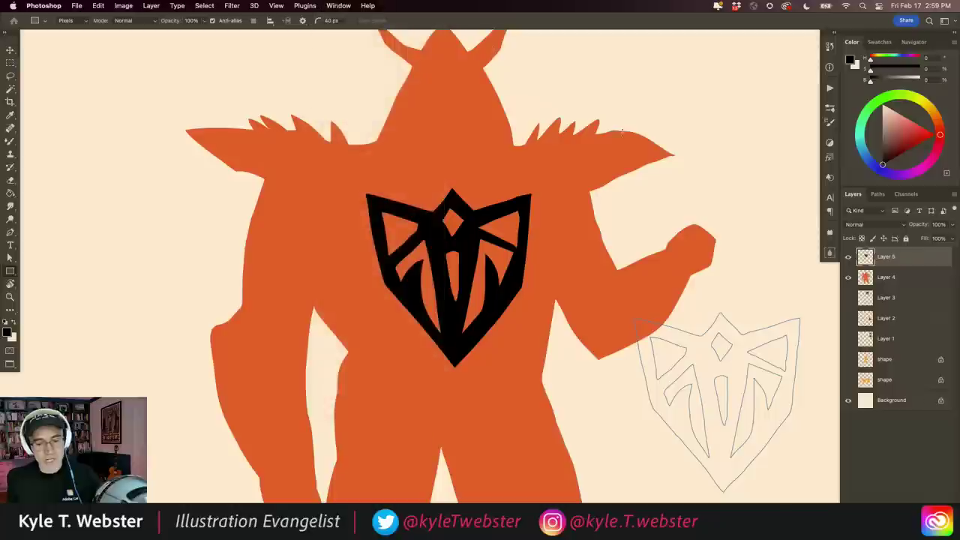
left_click(829, 178)
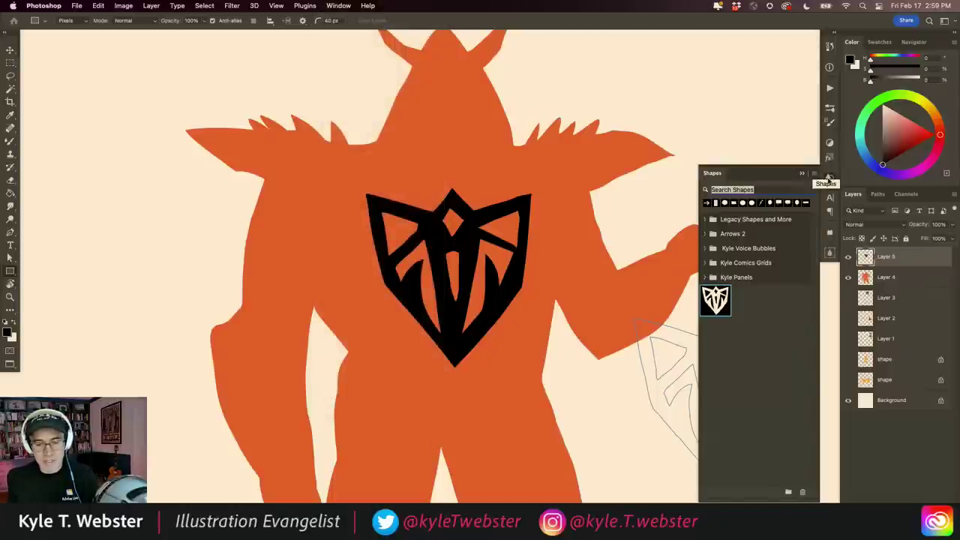
left_click(829, 177)
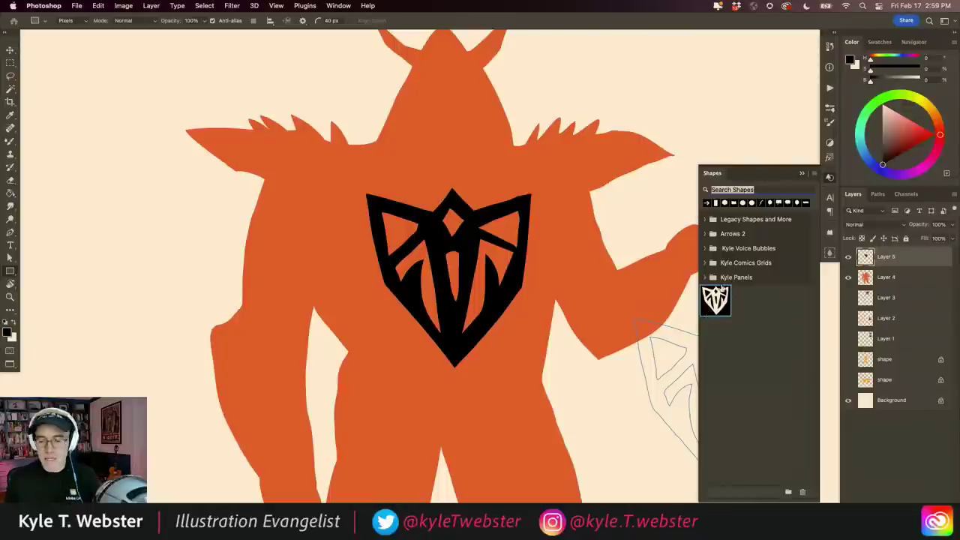
key("ctrl+0")
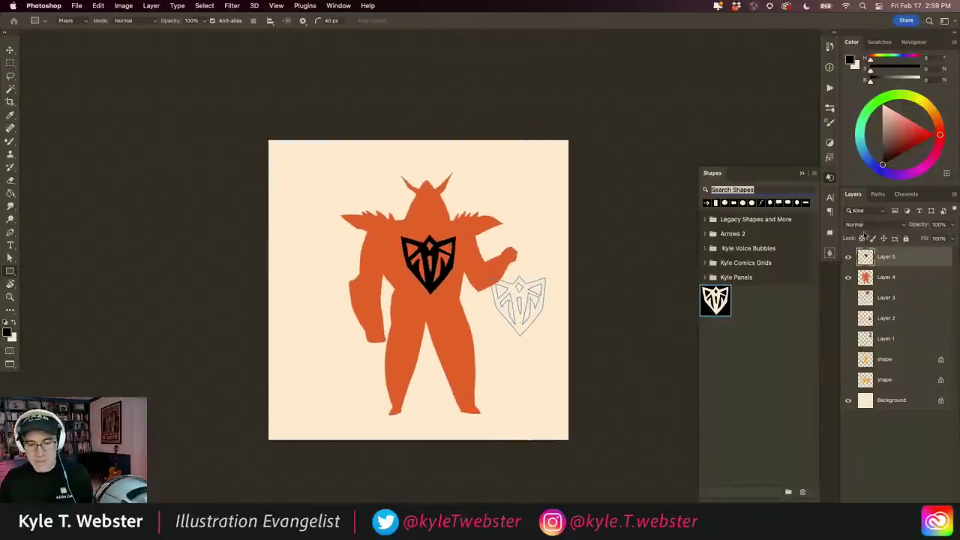
Step: Clear the crest work path, hide the chest crest Layer 5, and select Layer 4
left_click(878, 194)
left_click(869, 246)
left_click(853, 195)
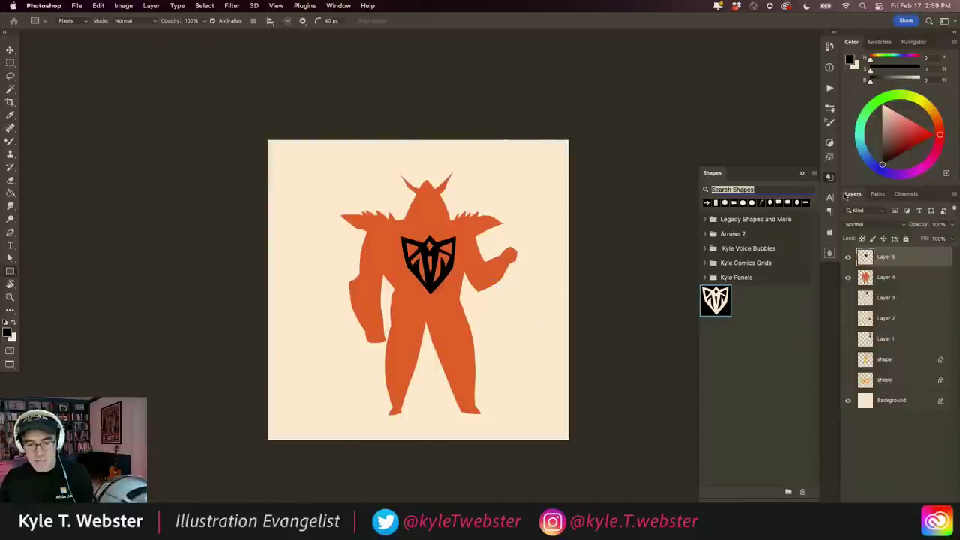
left_click(848, 257)
left_click(864, 278)
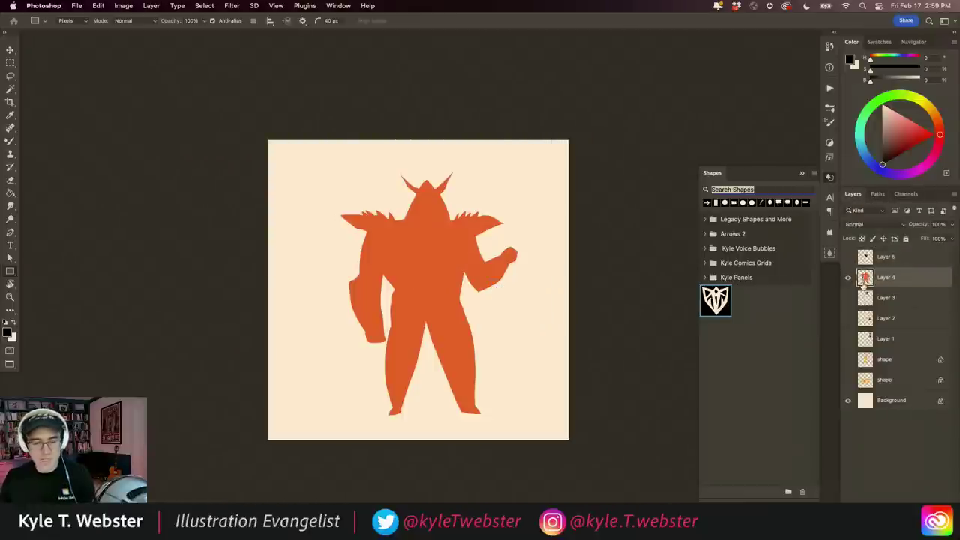
Step: Scale the orange monster down to about 78% and shift it toward the right
scroll(375, 344, "up", 1)
key("v")
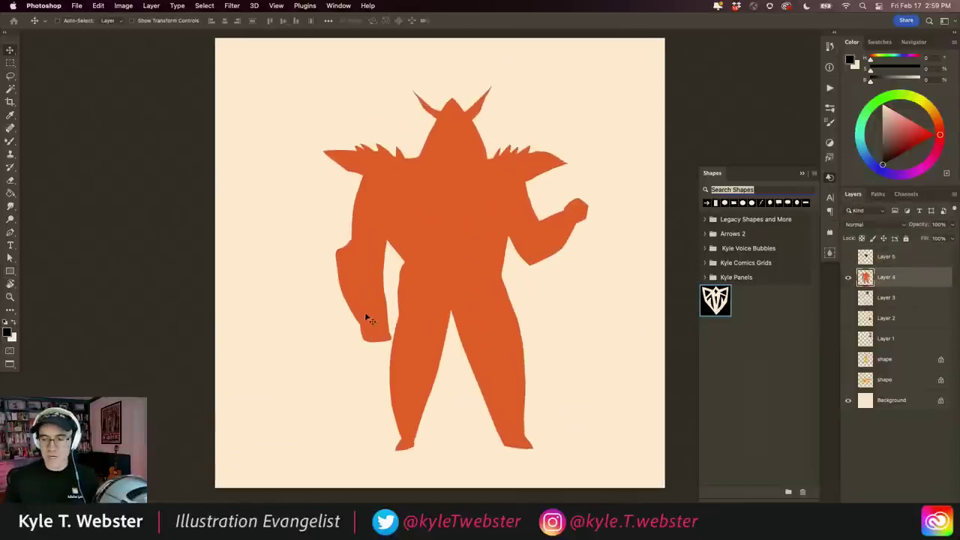
key("super+t")
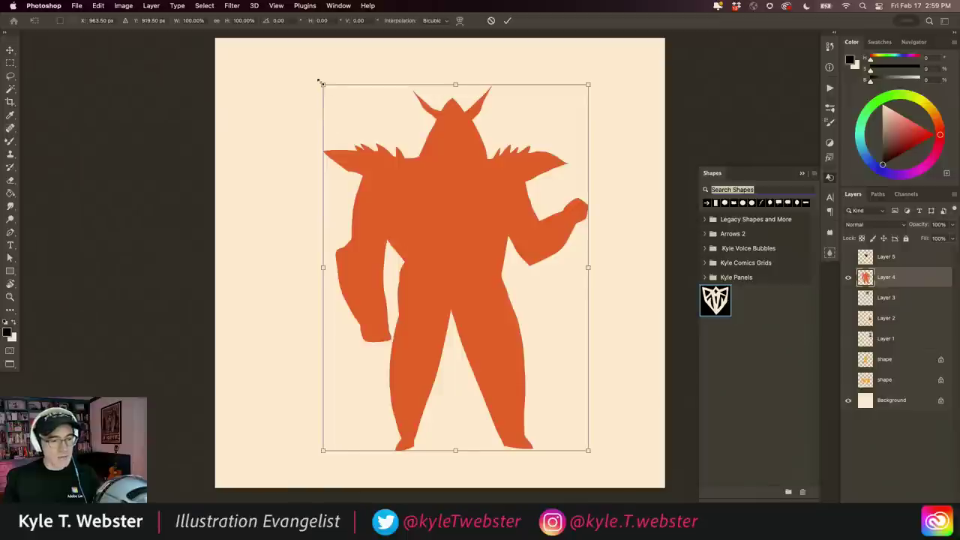
left_click_drag(320, 81, 386, 163)
left_click_drag(417, 276, 471, 232)
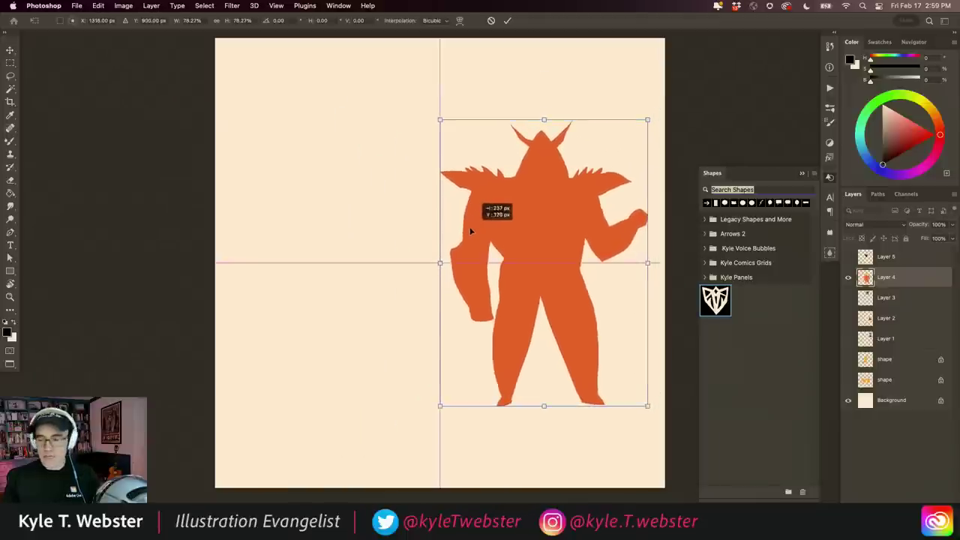
key("Return")
key("l")
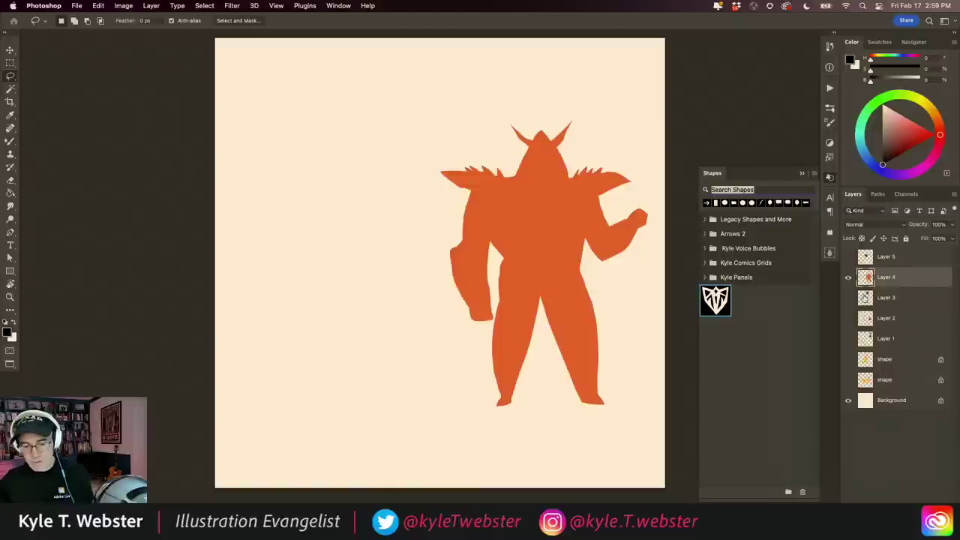
Step: Add new Layers 6 and 7 and lasso a first jagged ground outline at lower left
left_click(864, 298)
key("ctrl+shift+alt+n")
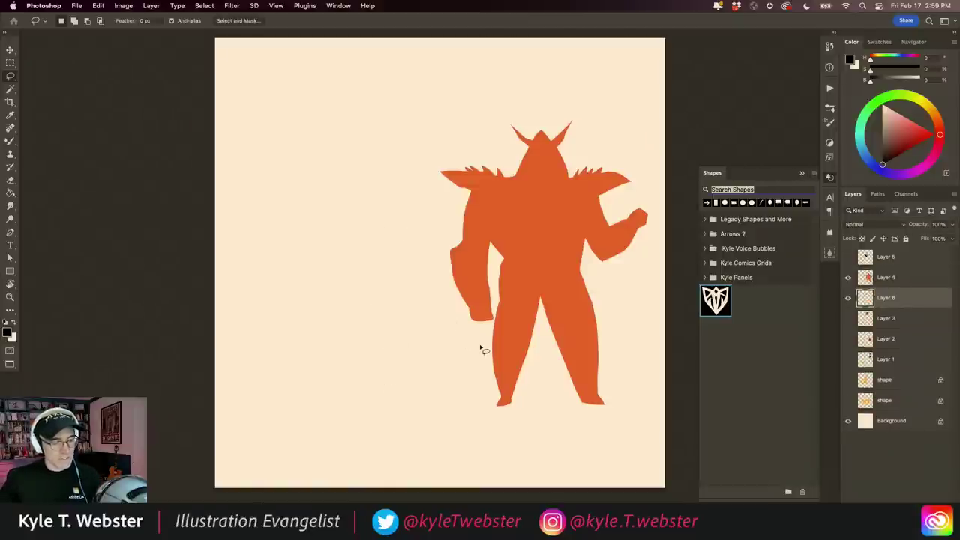
mouse_move(482, 345)
left_mouse_down()
mouse_move(180, 305)
mouse_move(215, 366)
mouse_move(477, 346)
left_mouse_up()
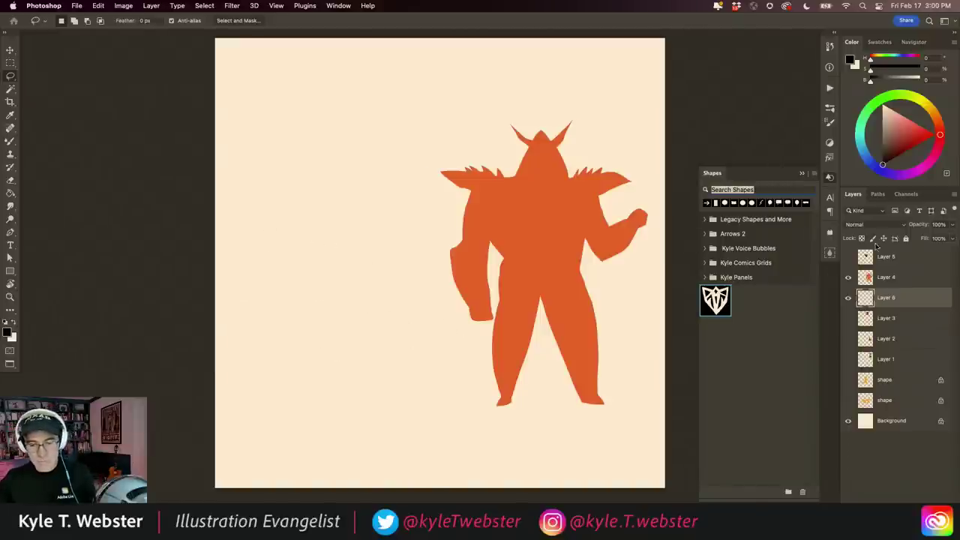
left_click(830, 252)
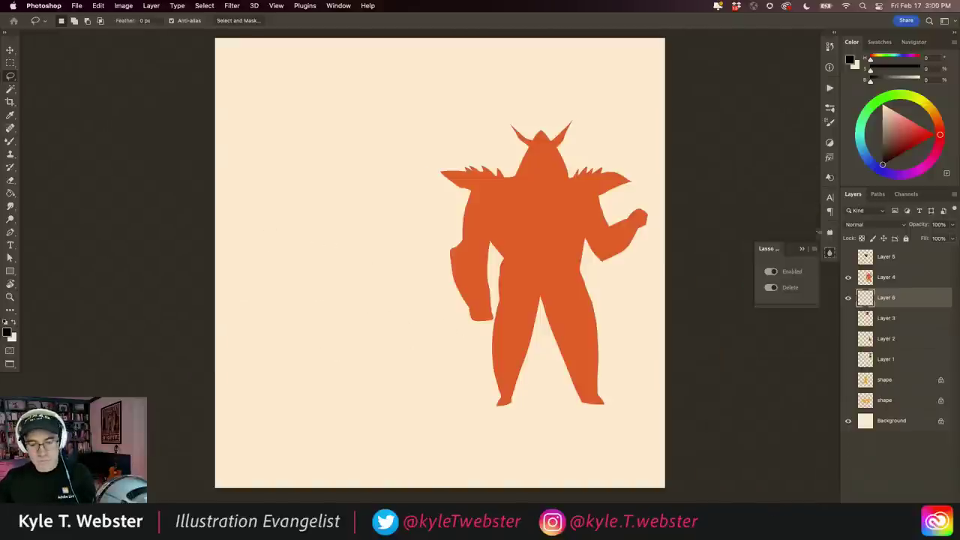
left_click(829, 252)
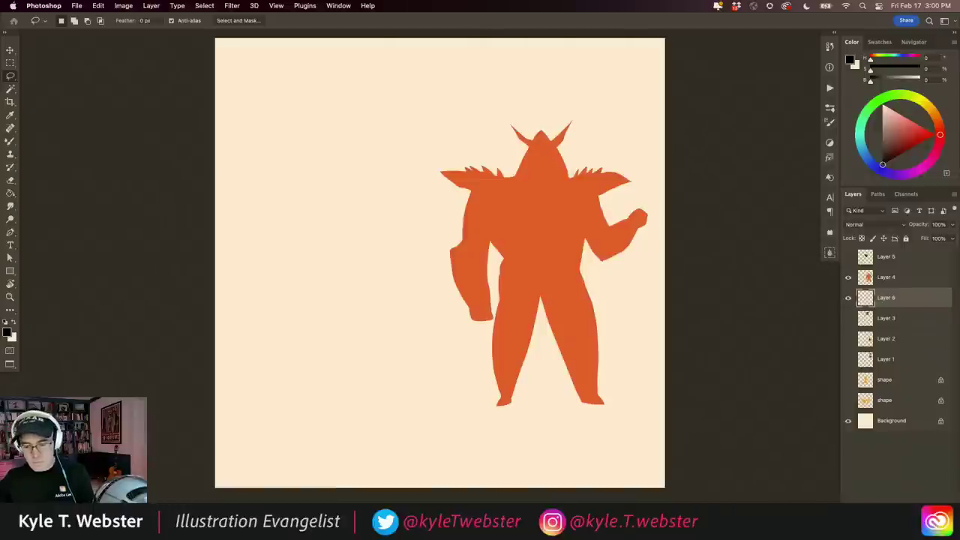
key("ctrl+shift+alt+n")
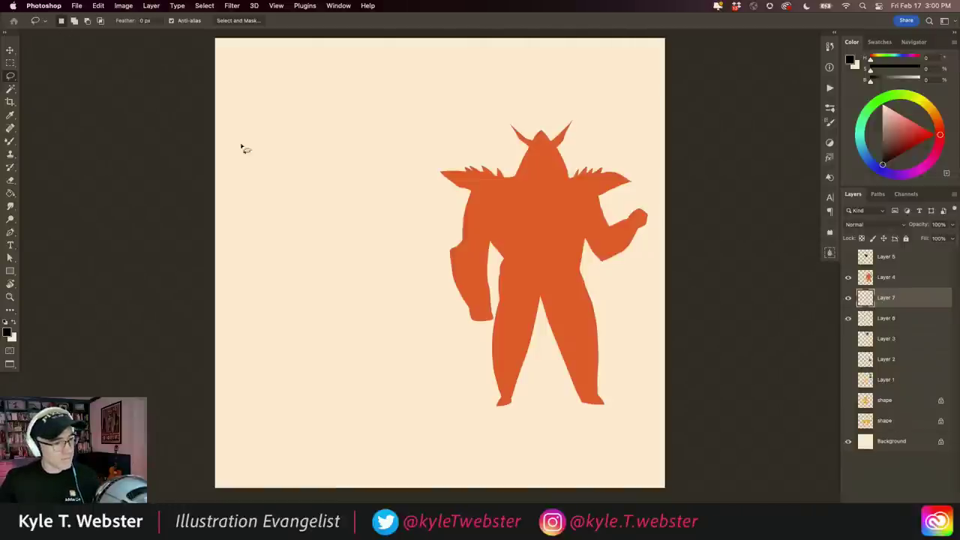
mouse_move(473, 364)
left_mouse_down()
mouse_move(298, 324)
mouse_move(336, 390)
left_mouse_up()
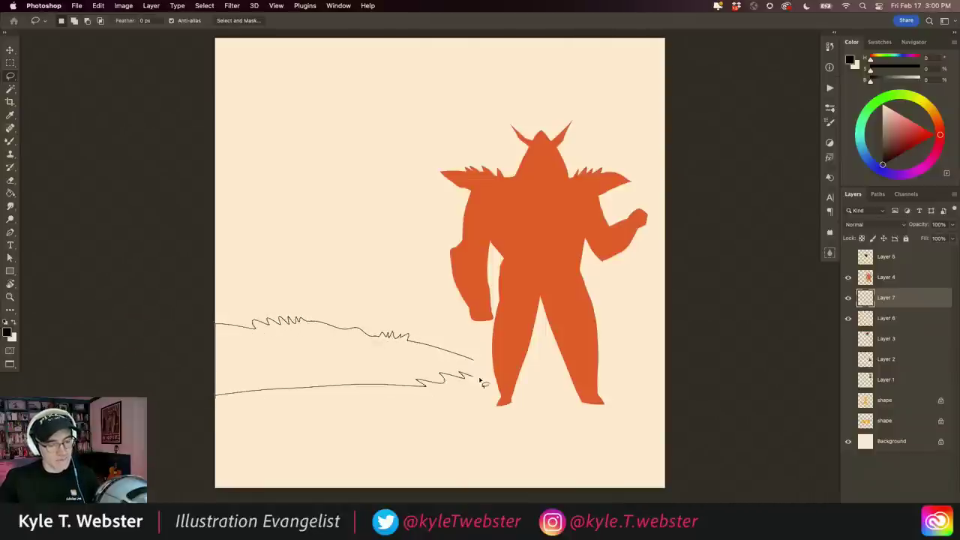
left_click_drag(335, 389, 540, 372)
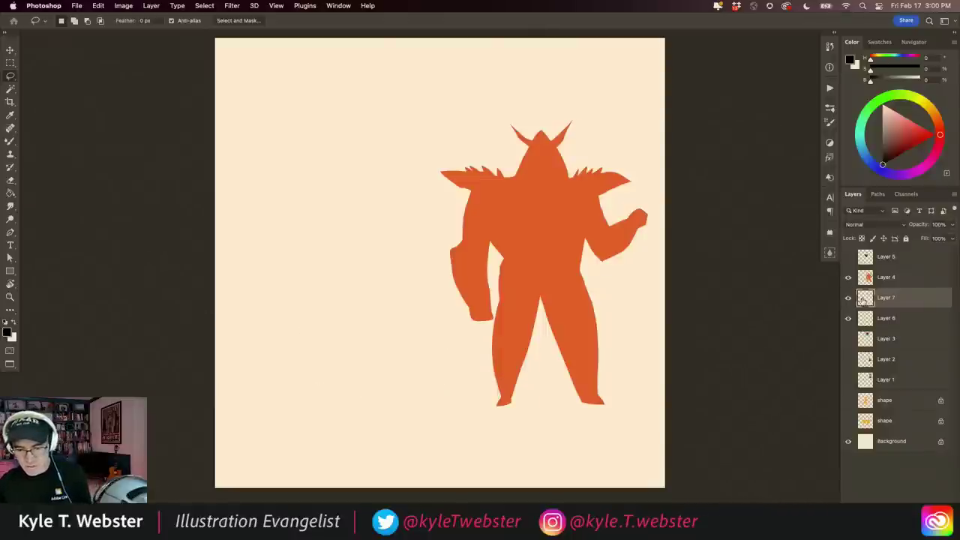
Step: Move Layer 7 above the monster and adjust Lasso options with test selections
left_click_drag(867, 298, 867, 269)
left_click(905, 194)
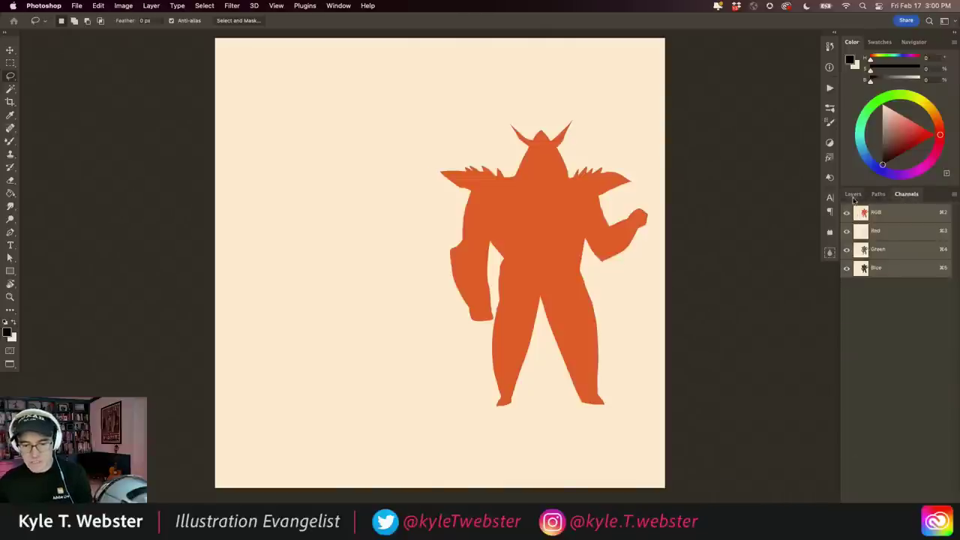
left_click(853, 195)
mouse_move(386, 338)
left_mouse_down()
mouse_move(351, 341)
mouse_move(327, 366)
left_mouse_up()
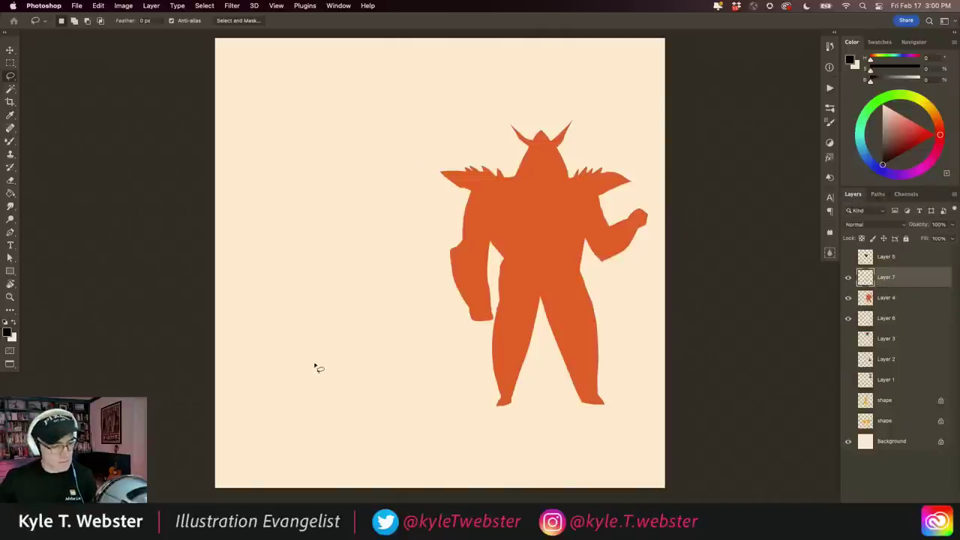
left_click(830, 253)
left_click(770, 271)
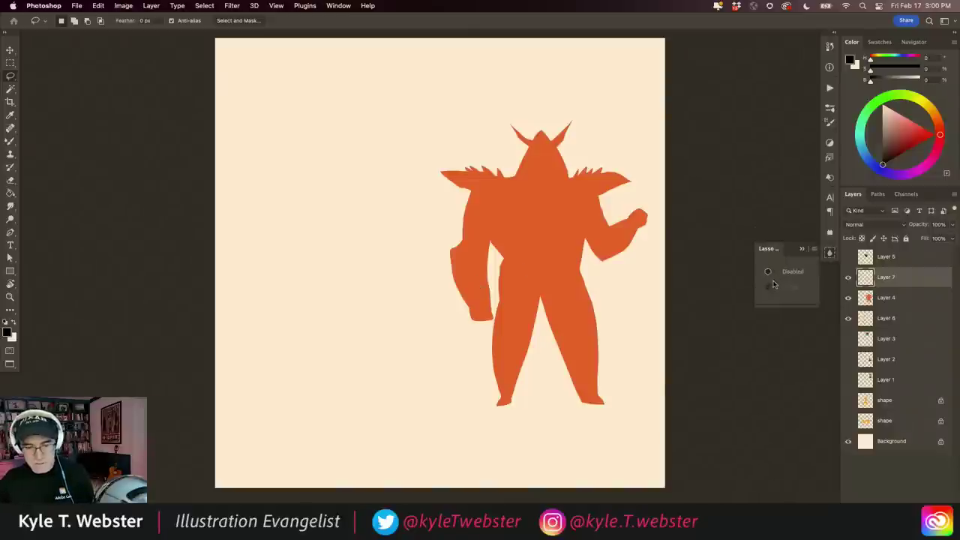
mouse_move(424, 358)
left_mouse_down()
mouse_move(372, 338)
mouse_move(326, 360)
left_mouse_up()
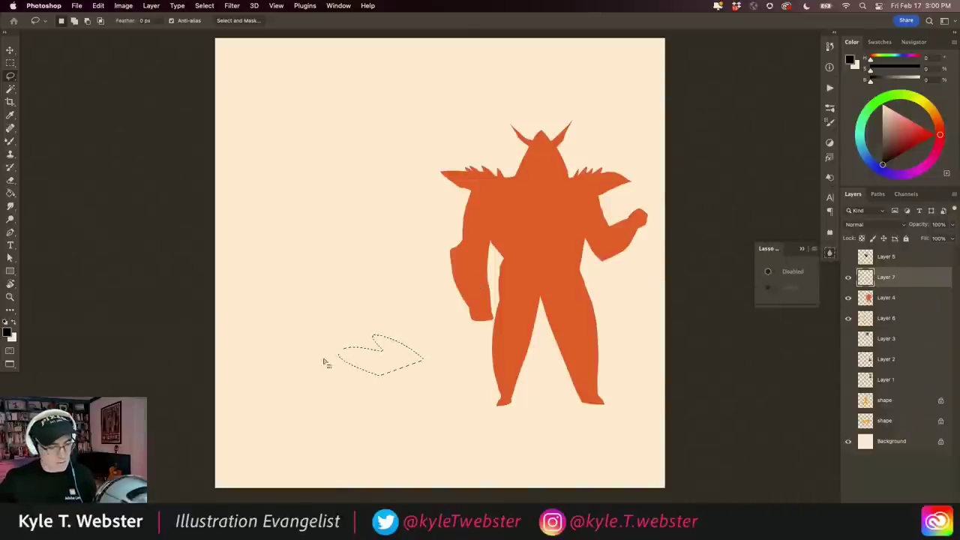
key("ctrl+d")
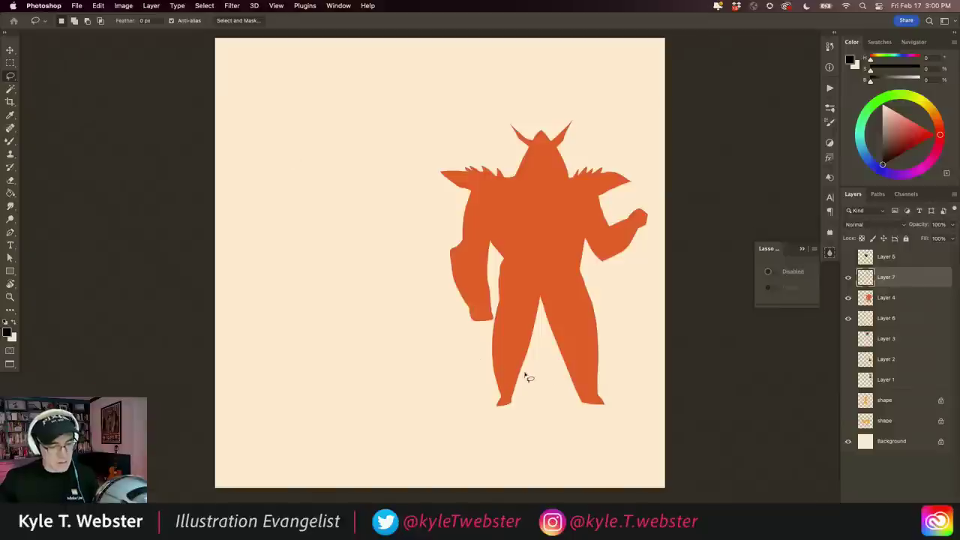
Step: Lasso a jagged ground strip, fill it black, and place its layer behind the monster
mouse_move(549, 375)
left_mouse_down()
mouse_move(196, 347)
mouse_move(304, 382)
mouse_move(550, 386)
left_mouse_up()
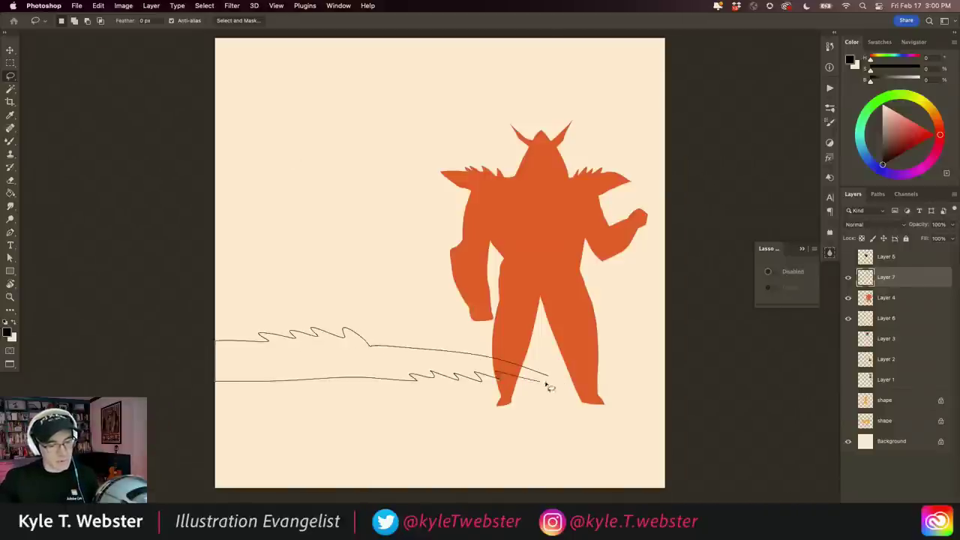
key("alt+BackSpace")
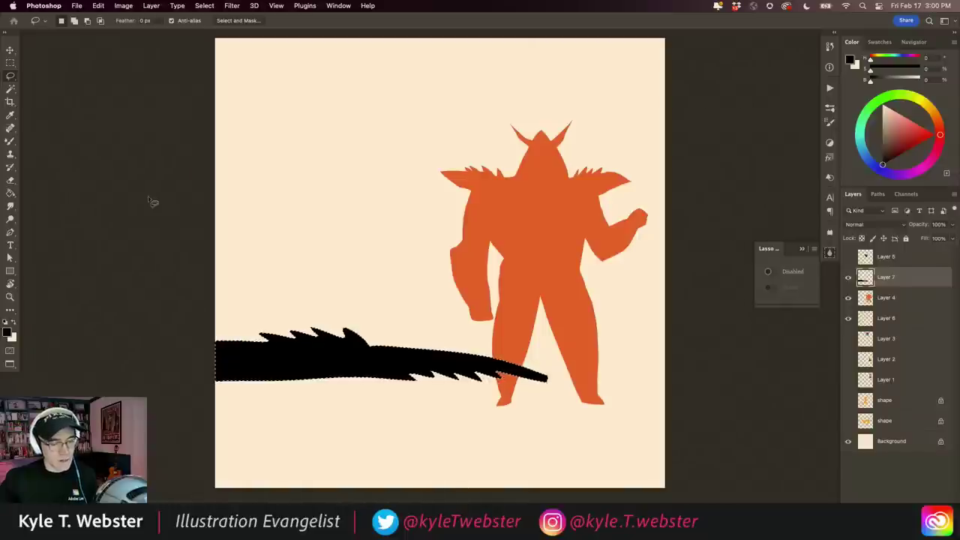
left_click_drag(886, 276, 867, 309)
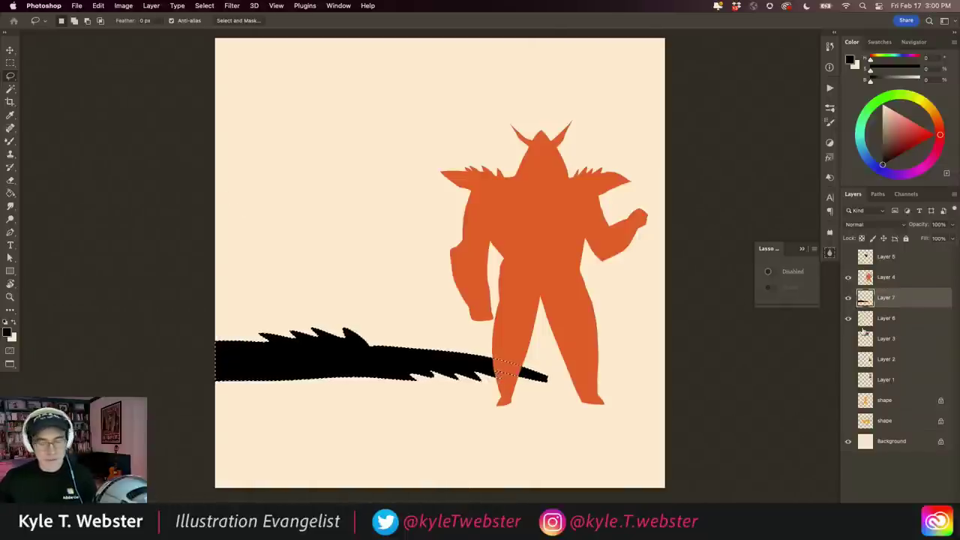
key("ctrl+d")
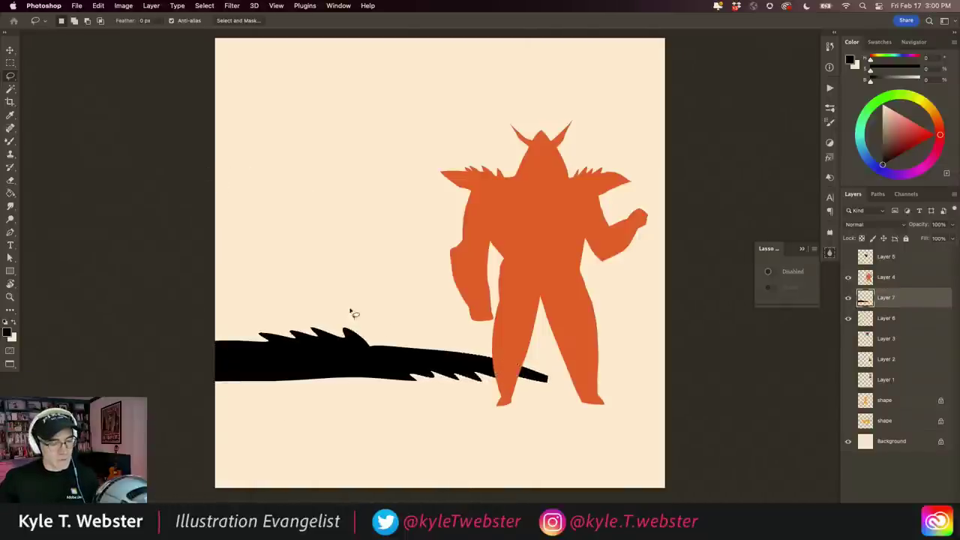
mouse_move(389, 353)
left_mouse_down()
mouse_move(366, 90)
mouse_move(312, 90)
mouse_move(243, 109)
mouse_move(370, 143)
mouse_move(388, 354)
left_mouse_up()
Step: Fill the flag and pole black, deselect, and display the custom Shapes library
key("alt+BackSpace")
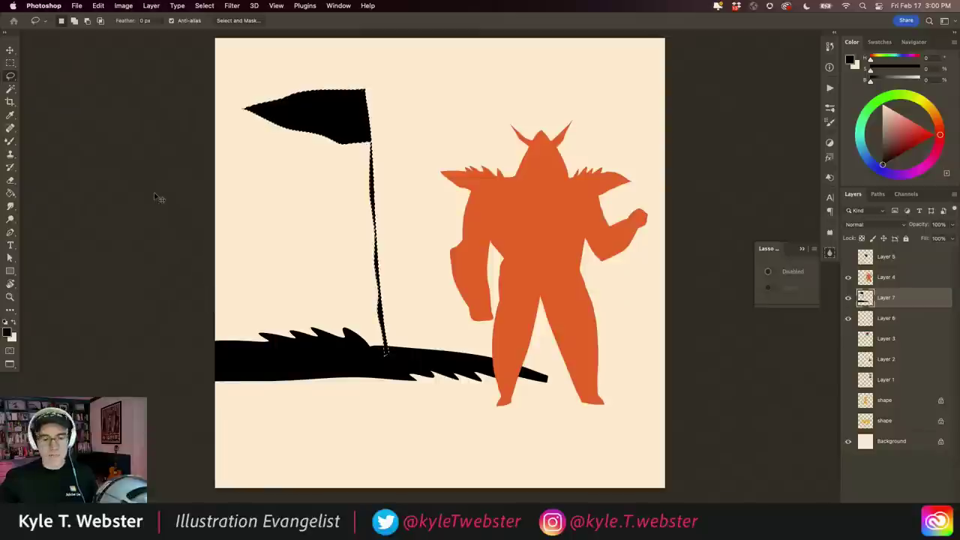
key("super+d")
left_click_drag(403, 250, 349, 246)
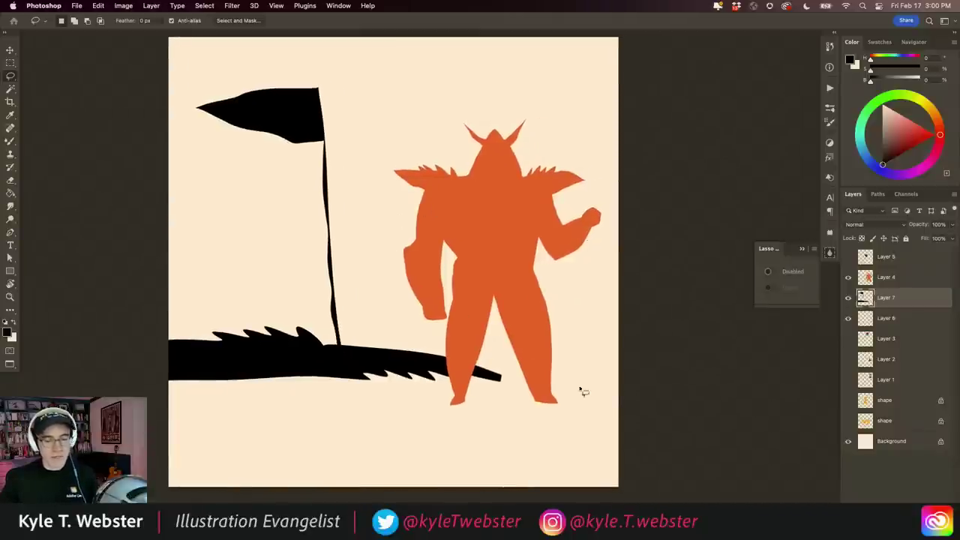
left_click(830, 176)
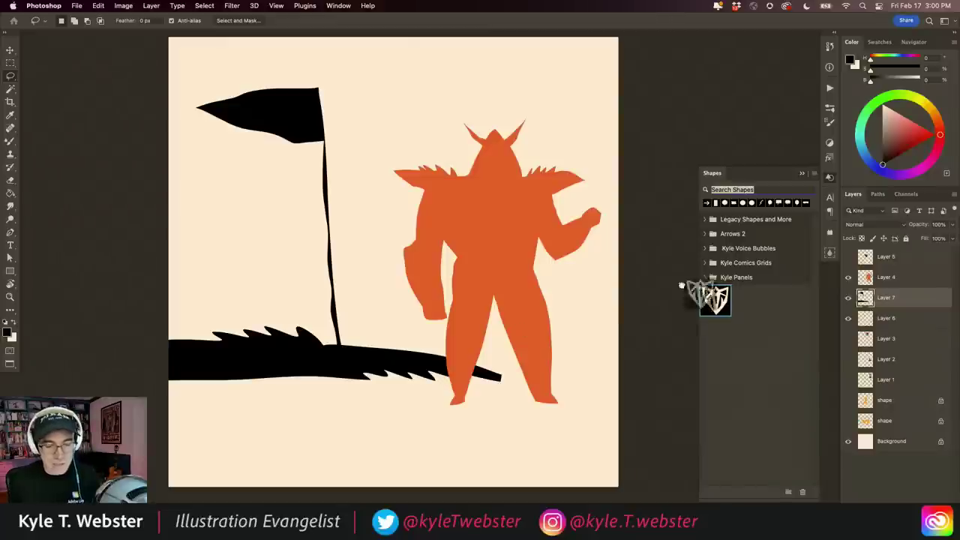
Step: Place the black shield crest shape, scale it small, and position it on the monster's chest
left_click_drag(716, 300, 494, 233)
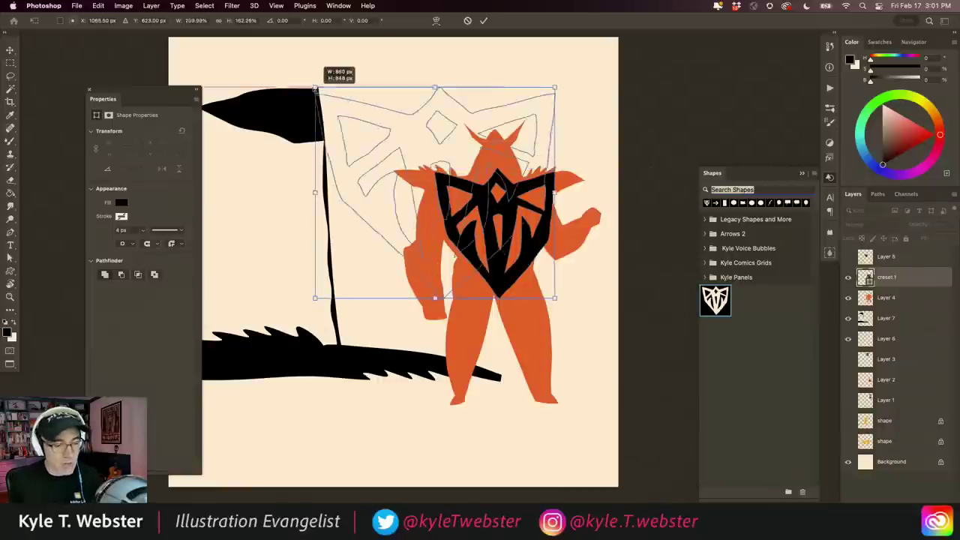
left_click_drag(435, 168, 317, 90)
left_click_drag(317, 300, 304, 417)
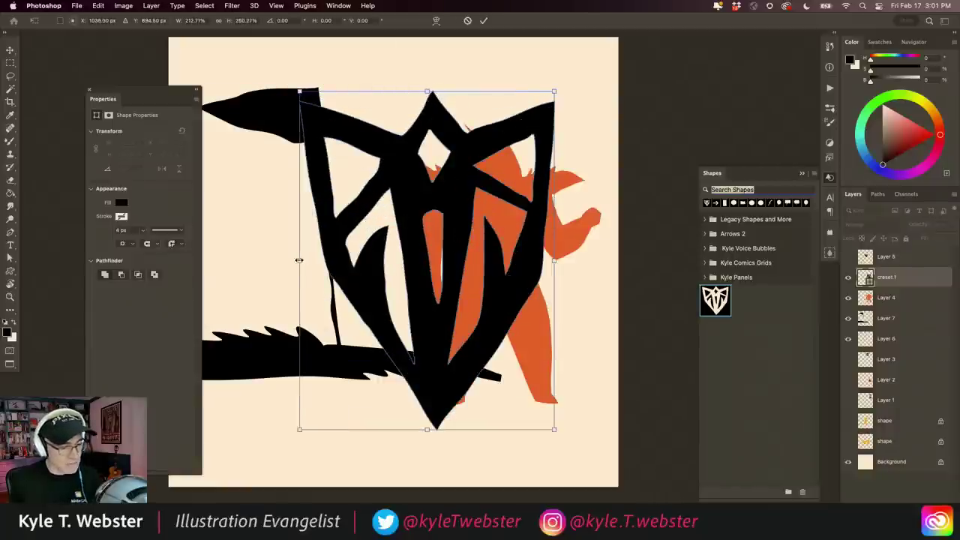
left_click_drag(299, 261, 234, 247)
mouse_move(231, 92)
left_mouse_down()
mouse_move(283, 94)
mouse_move(245, 97)
mouse_move(481, 358)
left_mouse_up()
left_click_drag(495, 398, 478, 222)
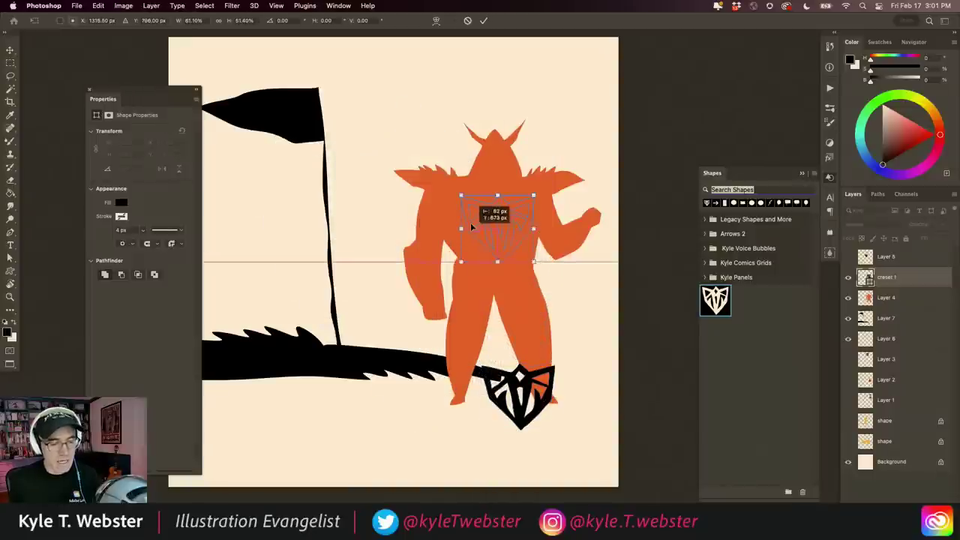
key("Return")
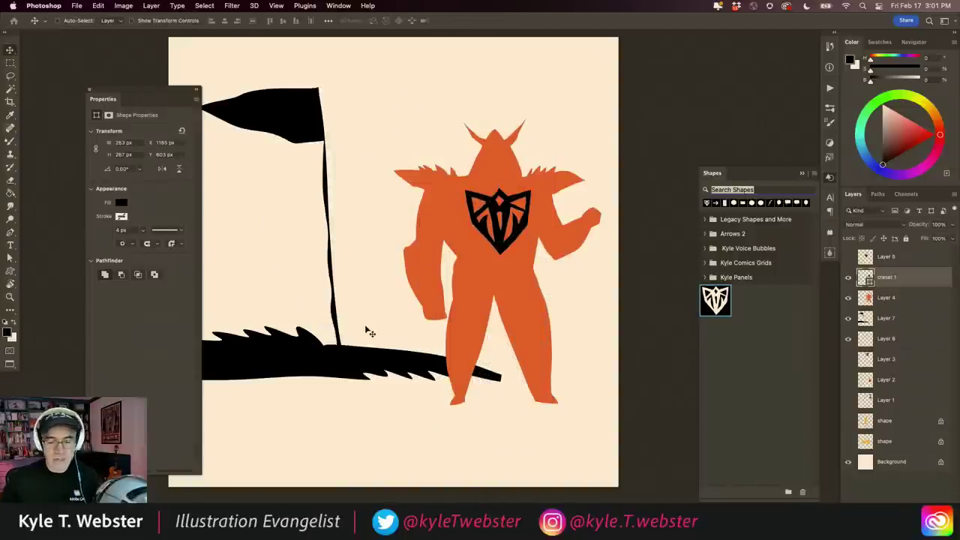
left_click_drag(472, 209, 477, 230)
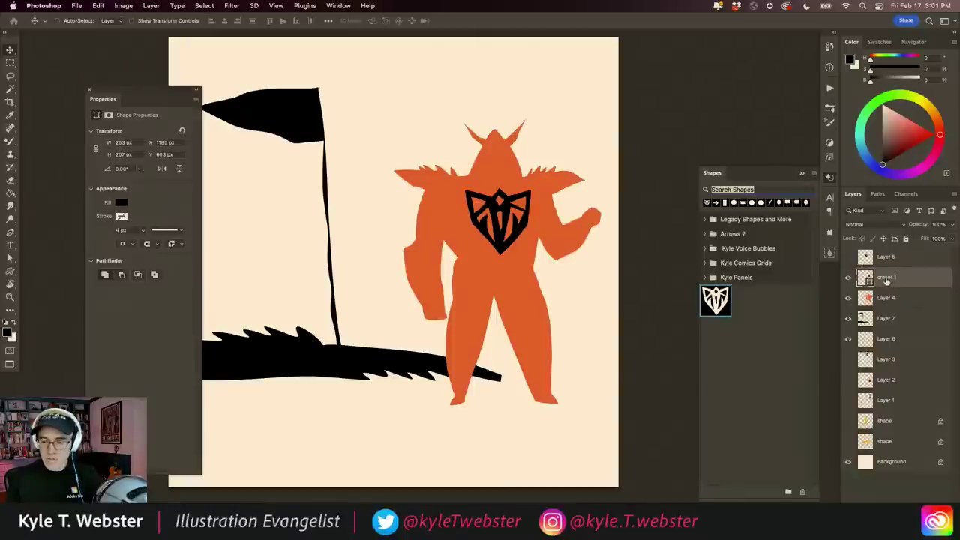
Step: Place a second copy of the shield crest shape onto the black flag
right_click(888, 279)
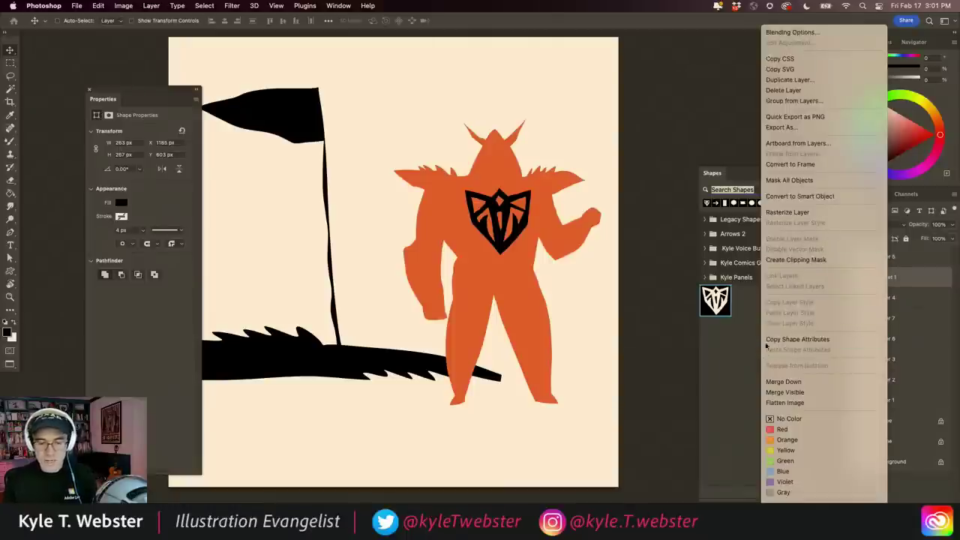
left_click(896, 259)
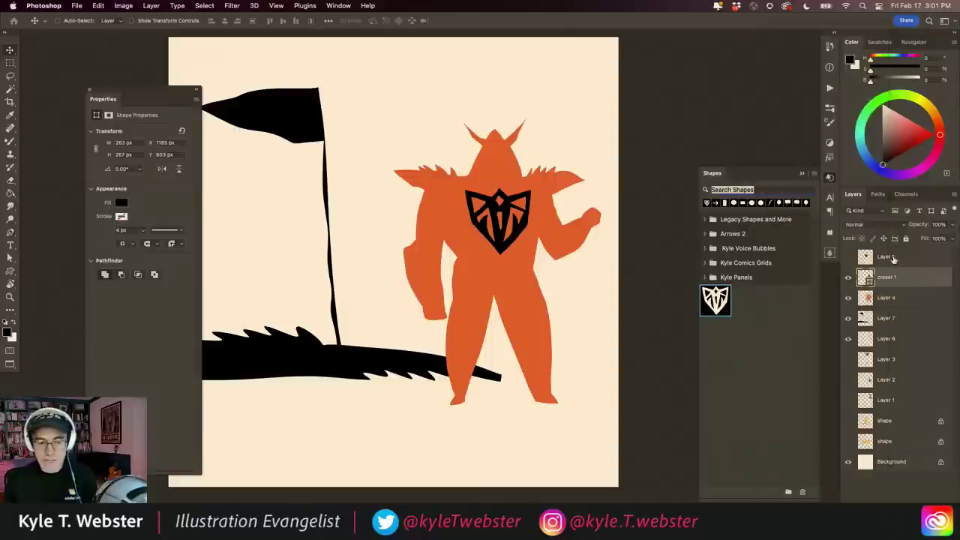
left_click_drag(715, 301, 295, 113)
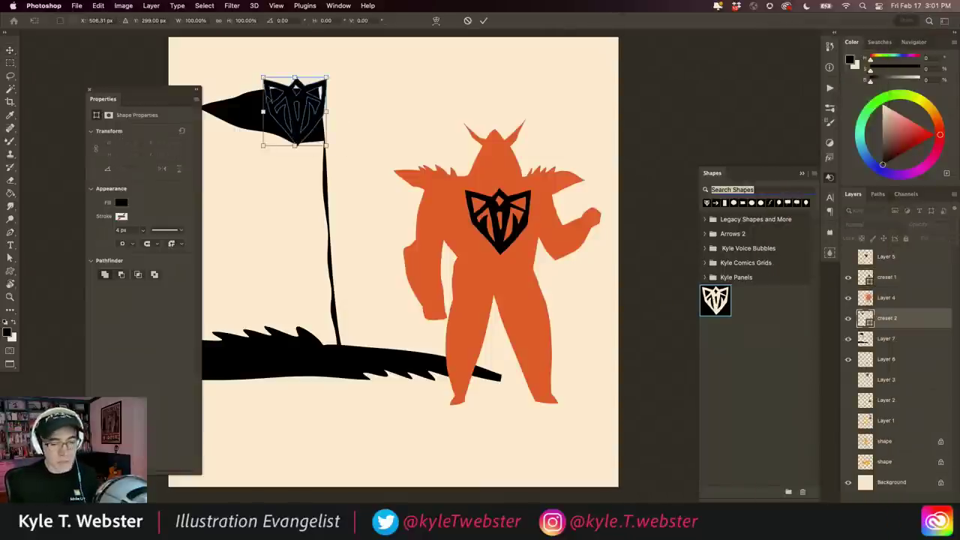
left_click_drag(117, 103, 107, 88)
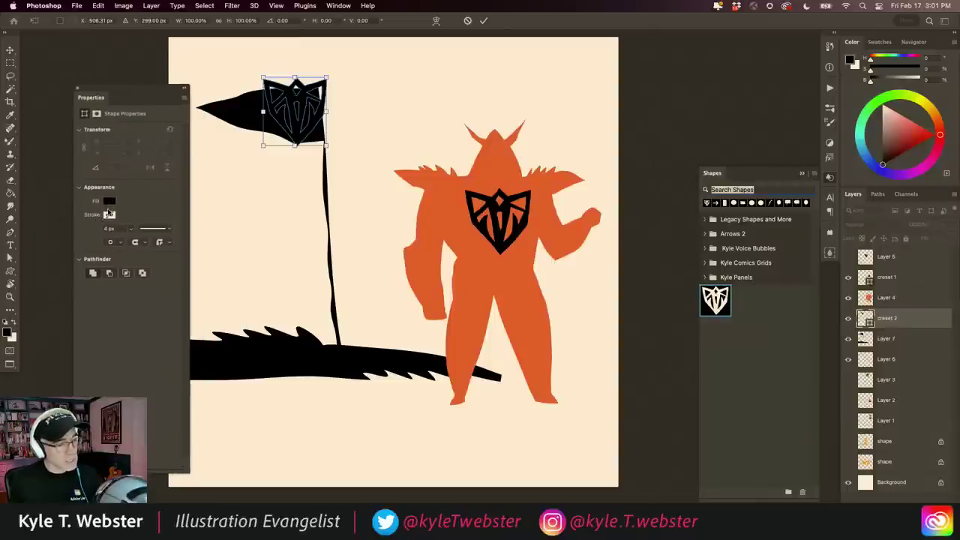
Step: Set the flag crest's fill colour to orange
left_click(110, 203)
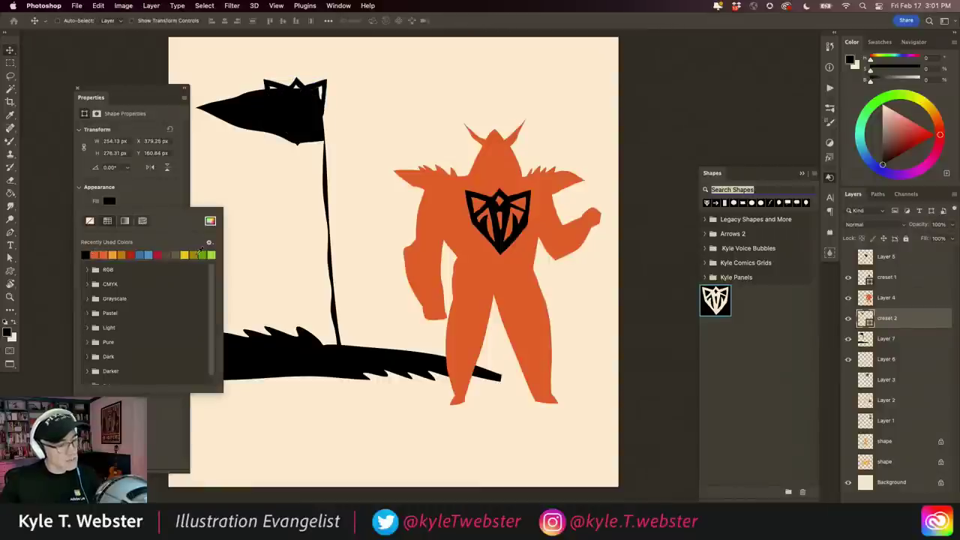
left_click(202, 254)
left_click(104, 254)
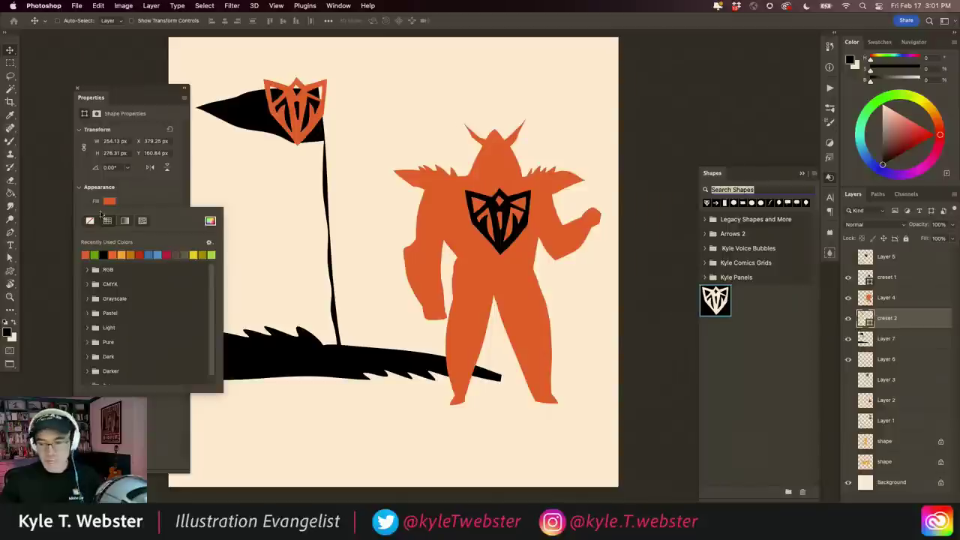
left_click(273, 80)
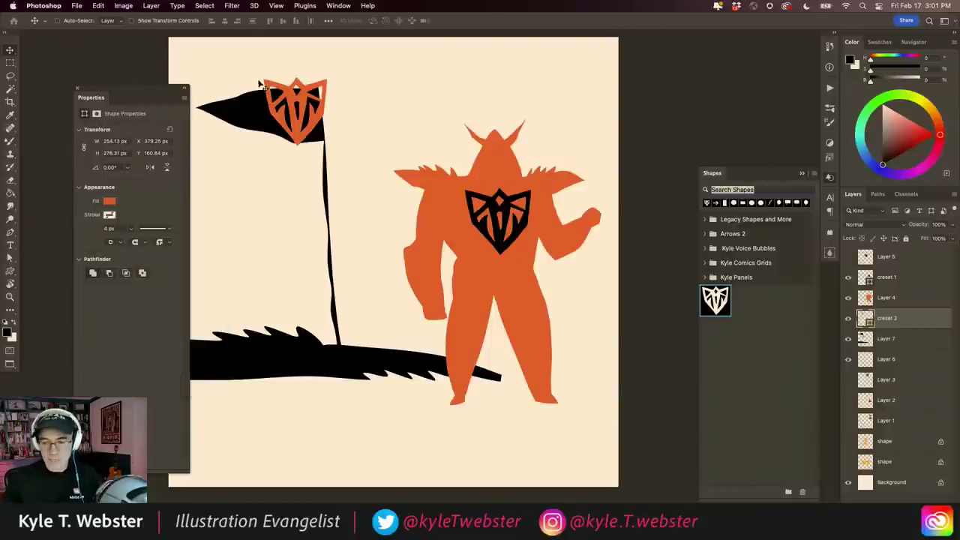
Step: Scale the orange flag crest down to fit the flag
key("ctrl+t")
left_click_drag(262, 76, 271, 95)
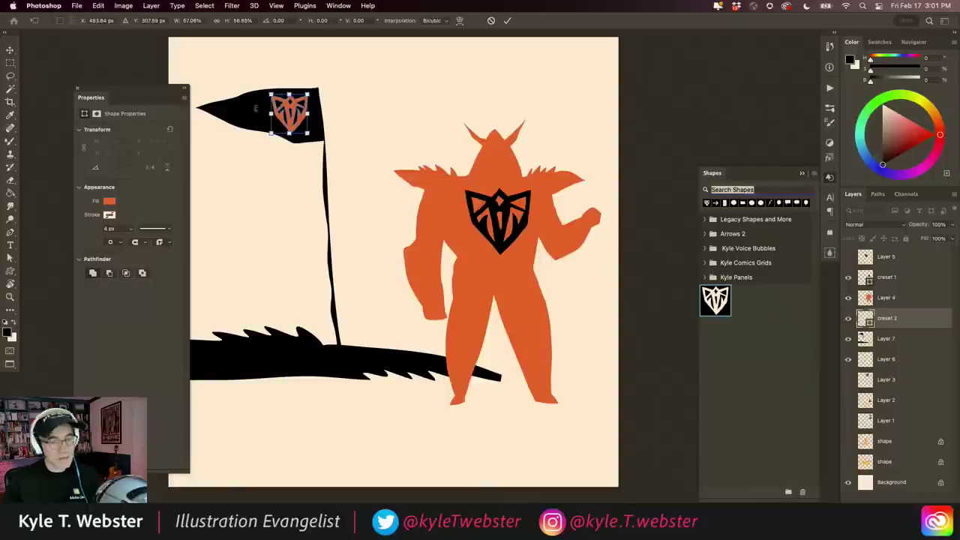
key("Return")
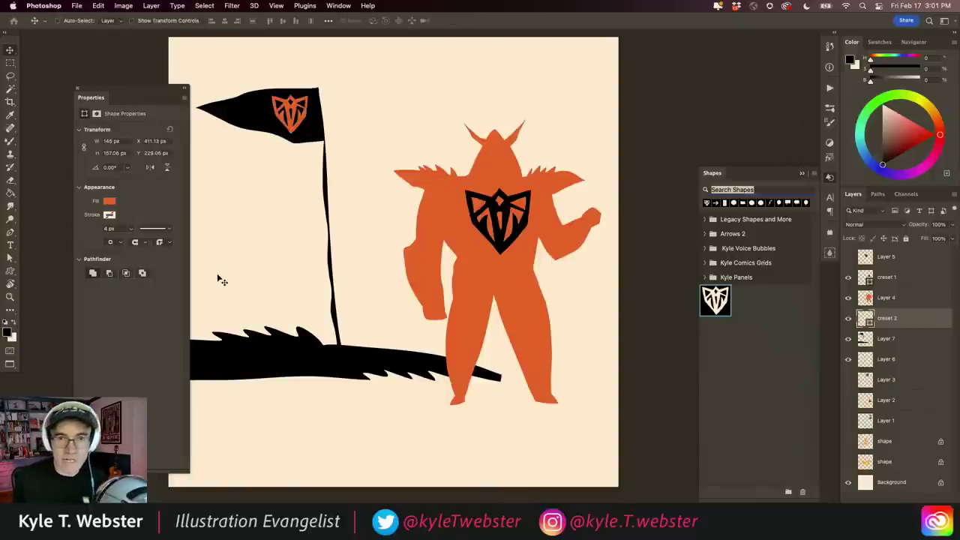
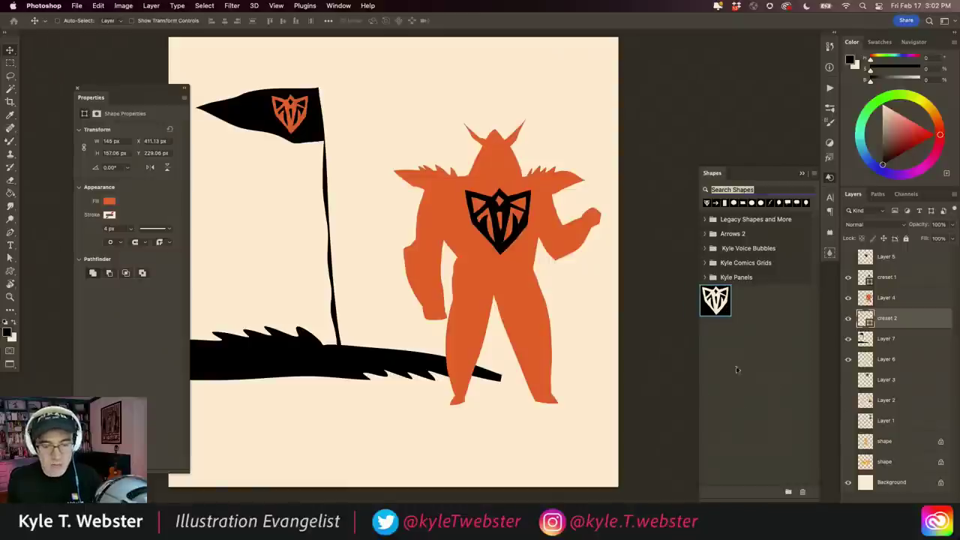
Step: Check the saved shapes' options, then open the Libraries panel and browse the library list
left_click(815, 174)
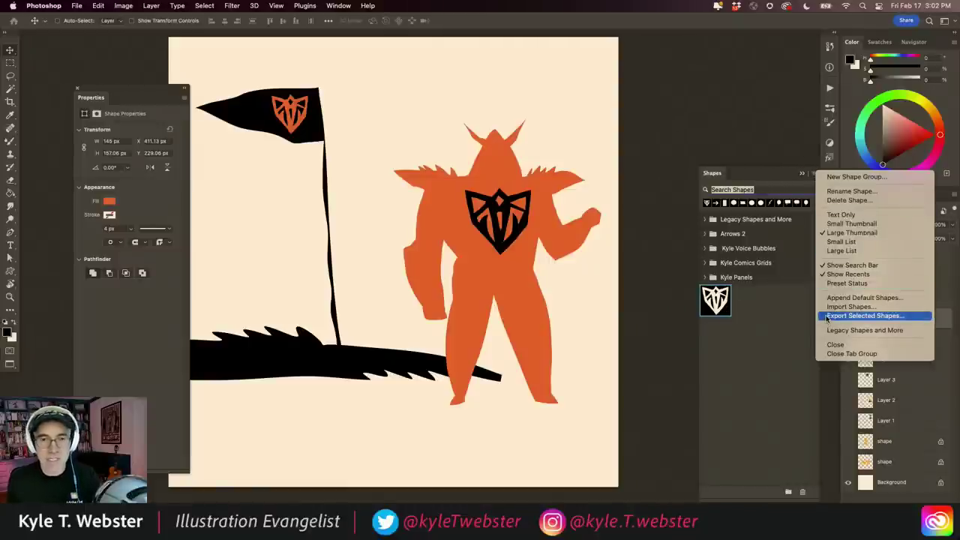
left_click(754, 347)
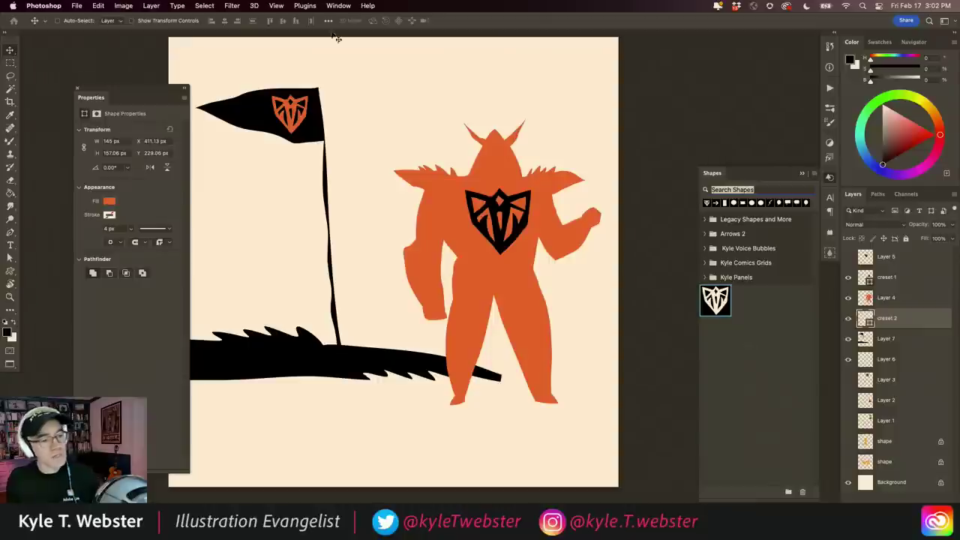
left_click(338, 5)
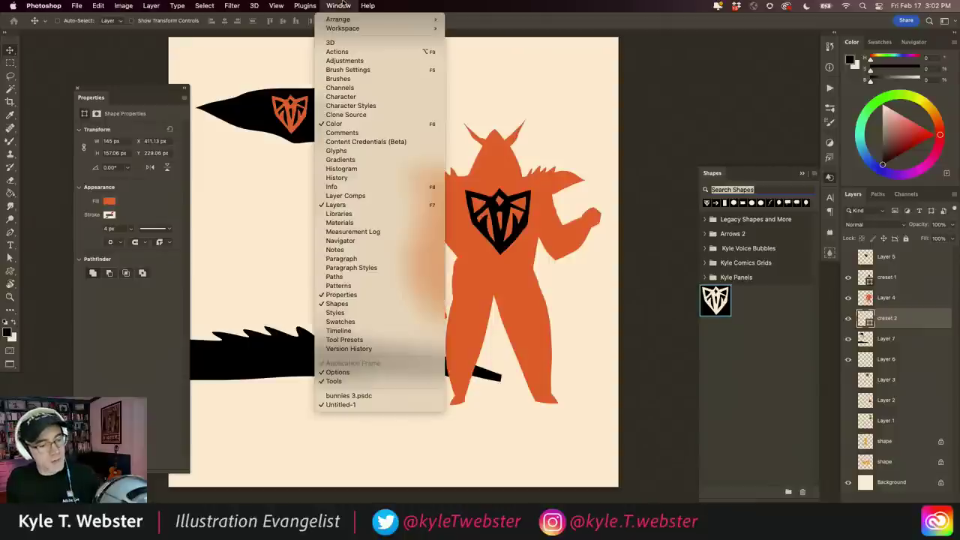
left_click(330, 213)
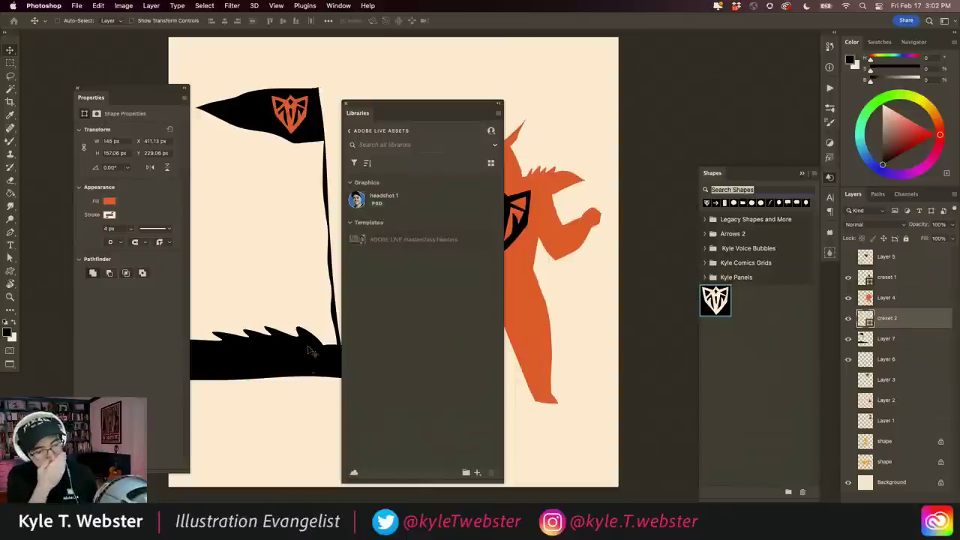
left_click(349, 182)
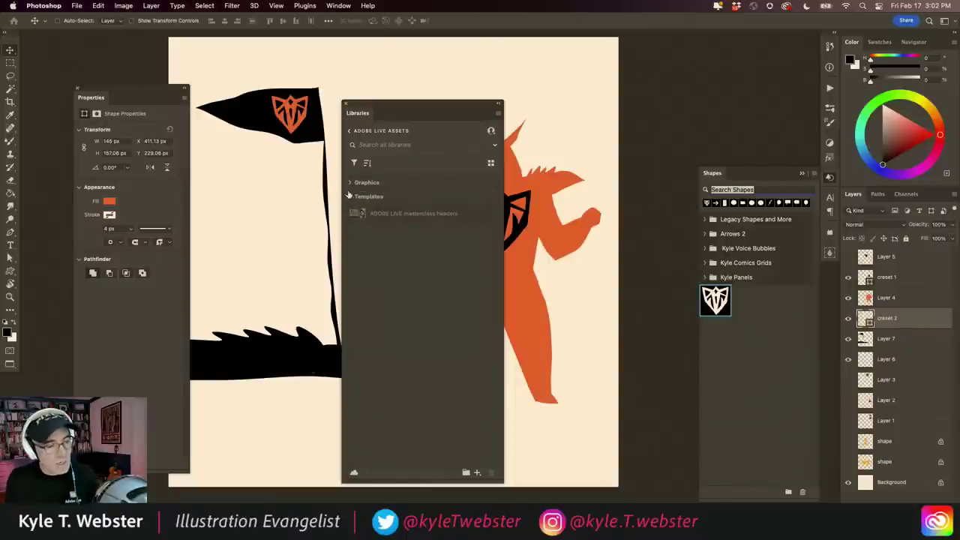
left_click(349, 132)
scroll(450, 306, "down", 5)
scroll(415, 396, "down", 5)
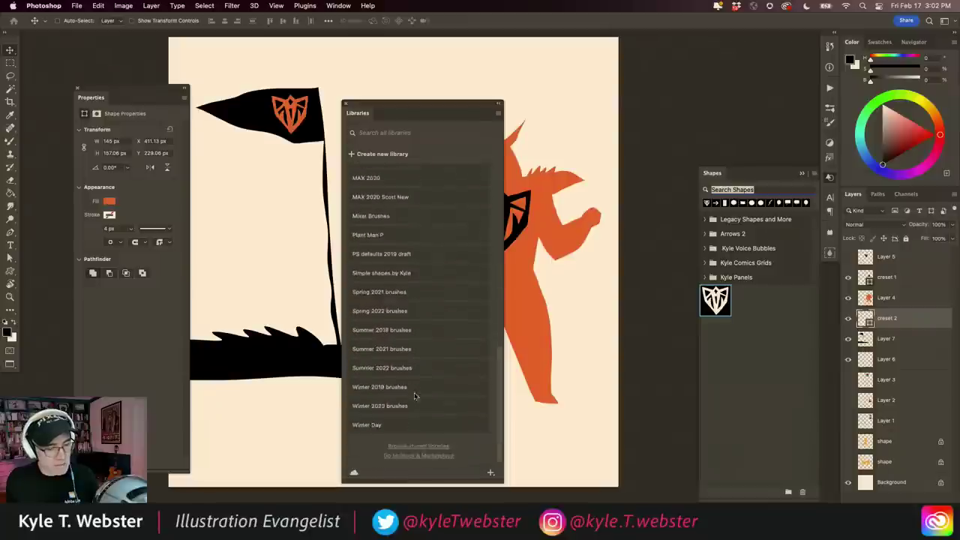
scroll(415, 396, "up", 5)
scroll(390, 300, "up", 5)
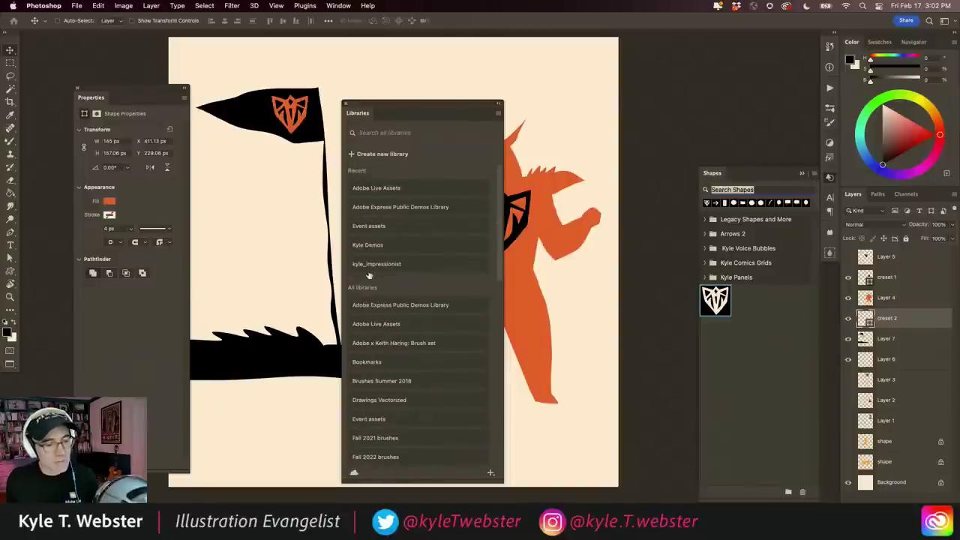
Step: Look through the Adobe Live Assets library's add-asset choices without adding anything, then close Libraries
left_click(368, 189)
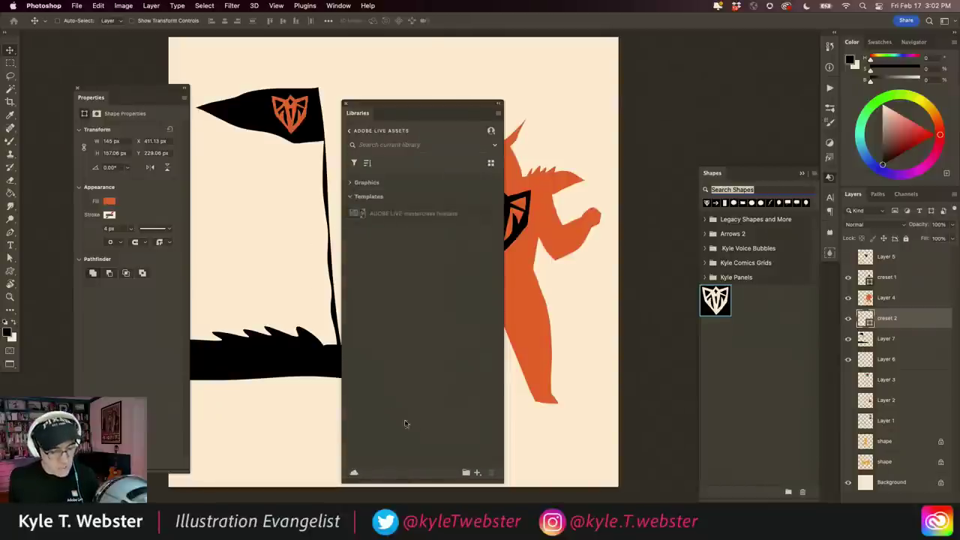
left_click_drag(406, 109, 393, 83)
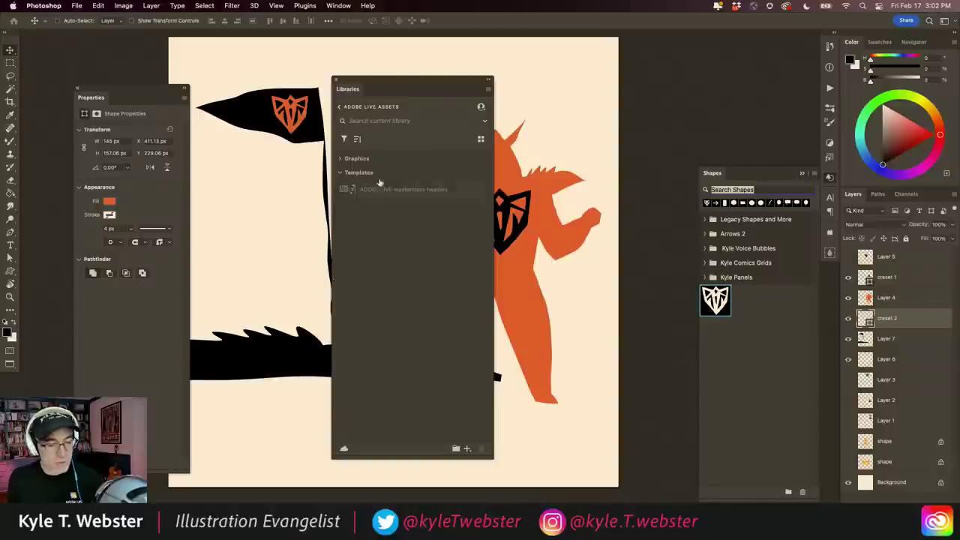
left_click(467, 449)
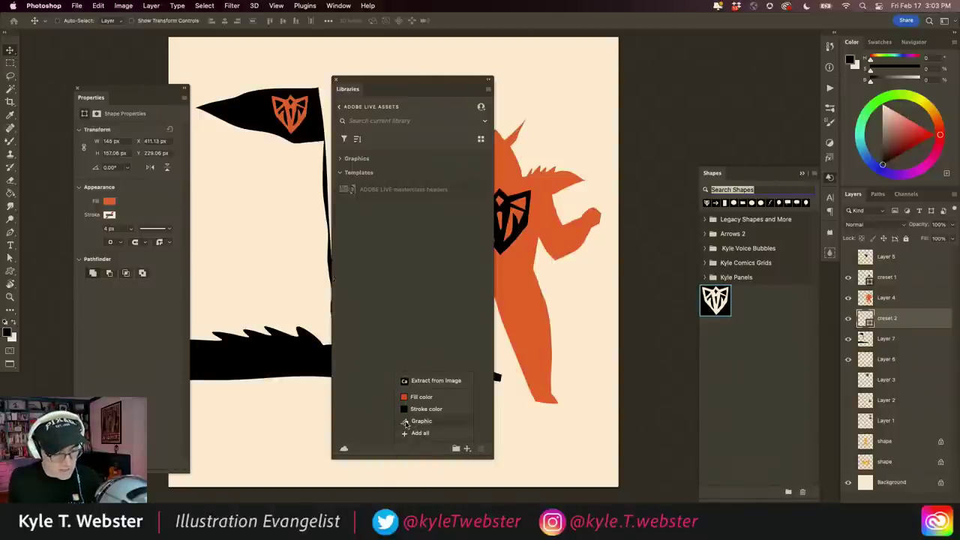
left_click(414, 421)
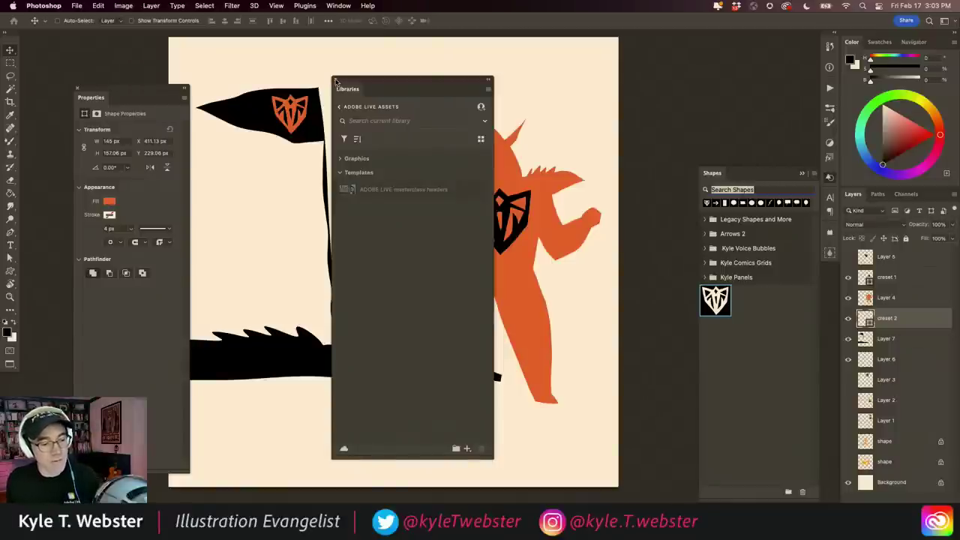
left_click(335, 80)
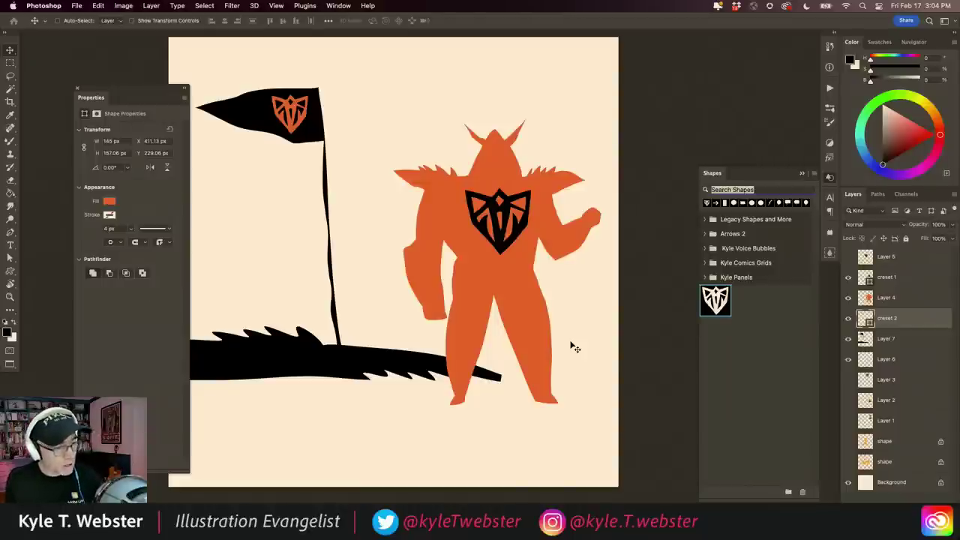
Step: Close the shape panels, hide all warrior artwork layers and add a new empty layer
left_click(78, 89)
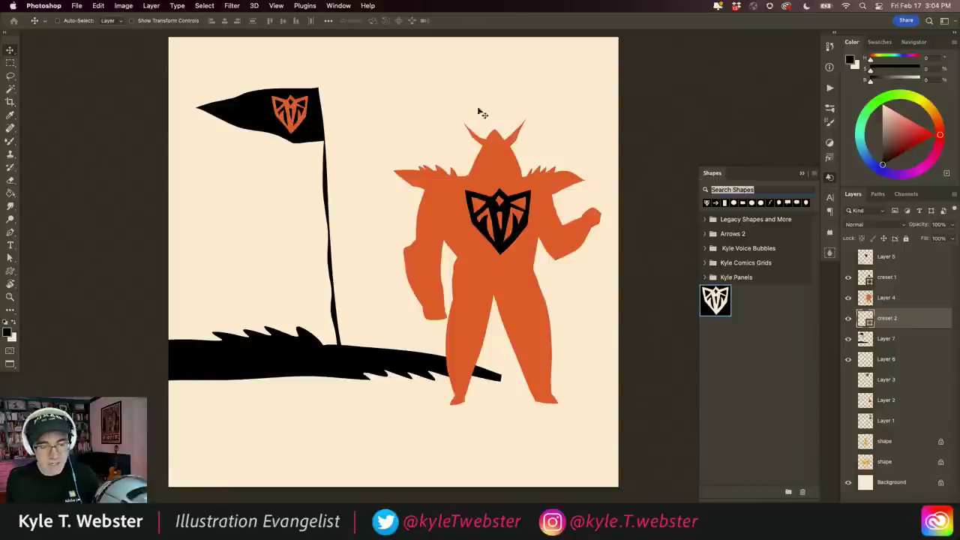
left_click(801, 179)
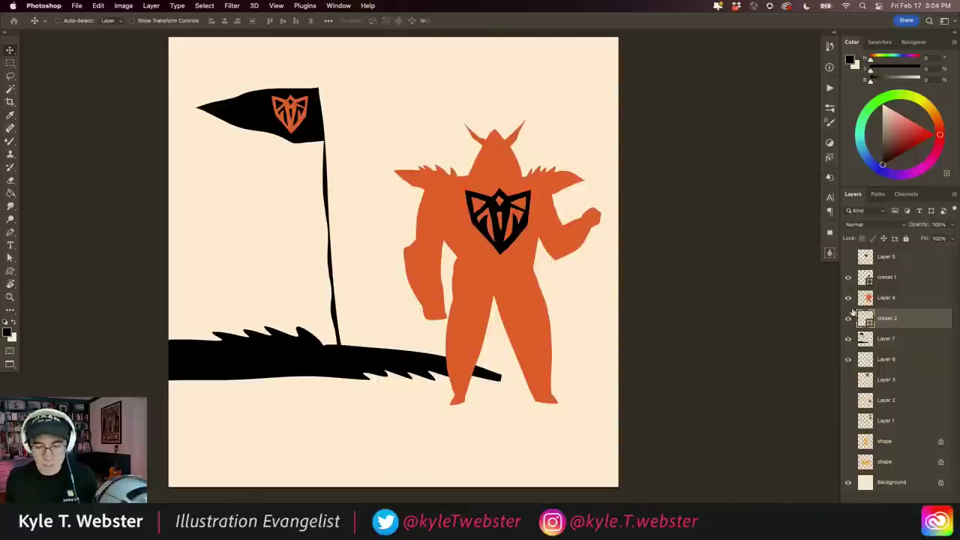
left_click_drag(849, 358, 848, 297)
left_click(863, 257)
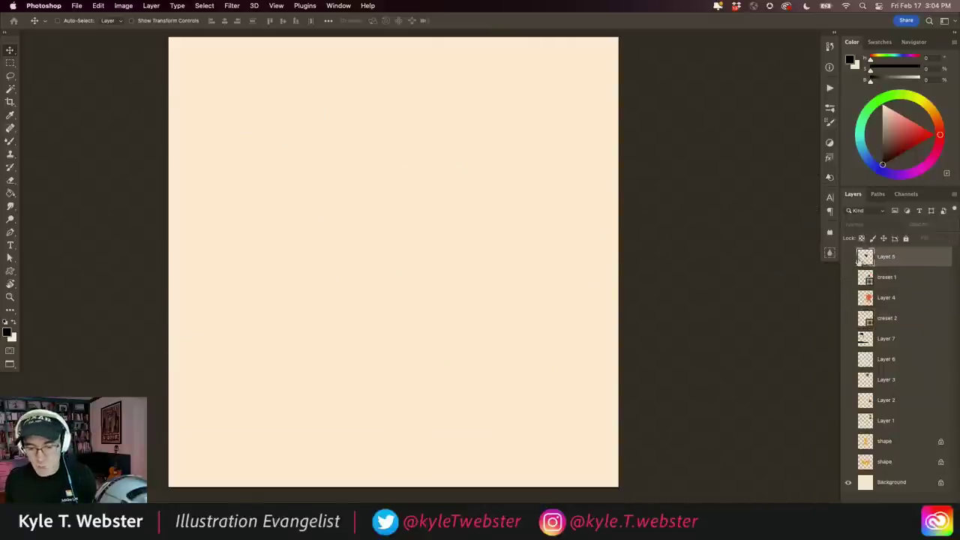
key("ctrl+shift+alt+n")
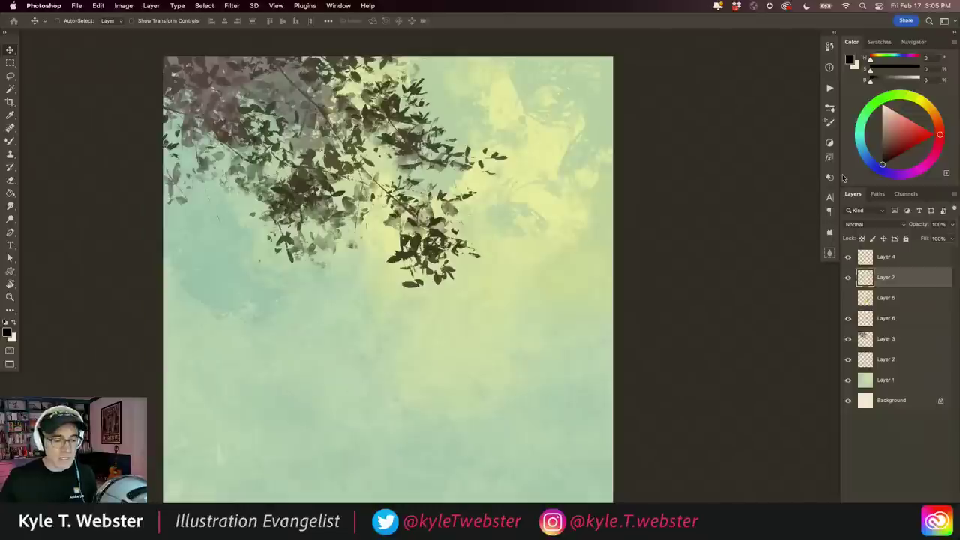
Step: Reposition the leafy painting in view and set the painting colour to orange
left_click_drag(285, 321, 353, 304)
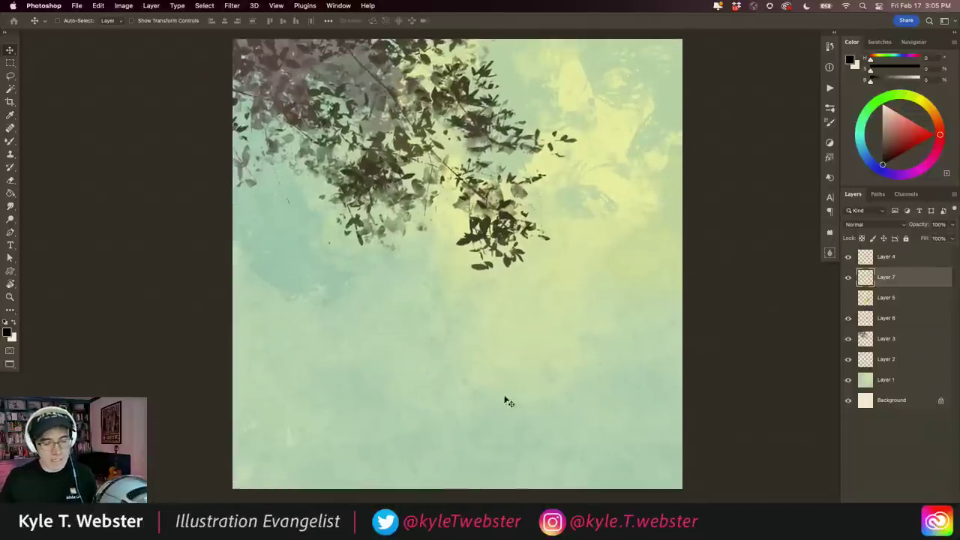
left_click_drag(435, 354, 426, 353)
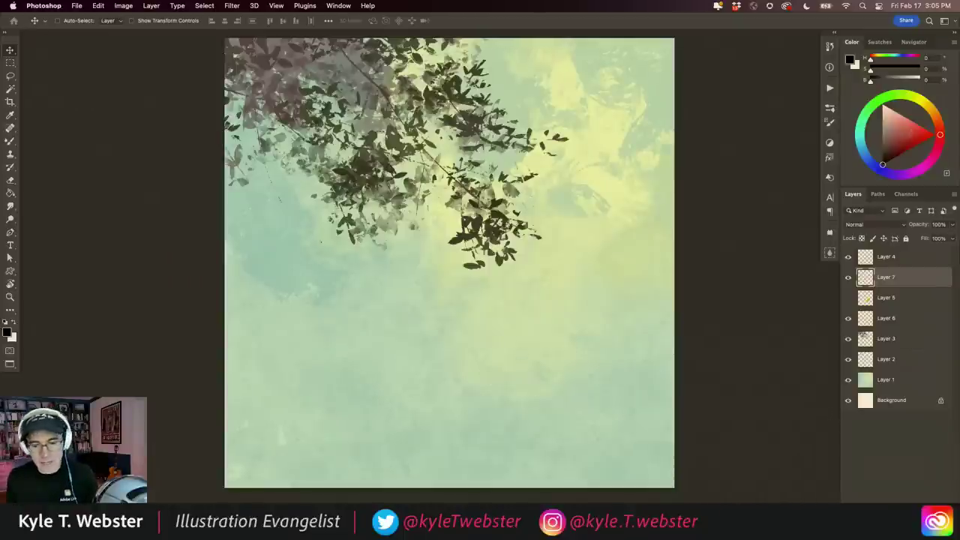
left_click_drag(940, 135, 937, 121)
left_click(911, 129)
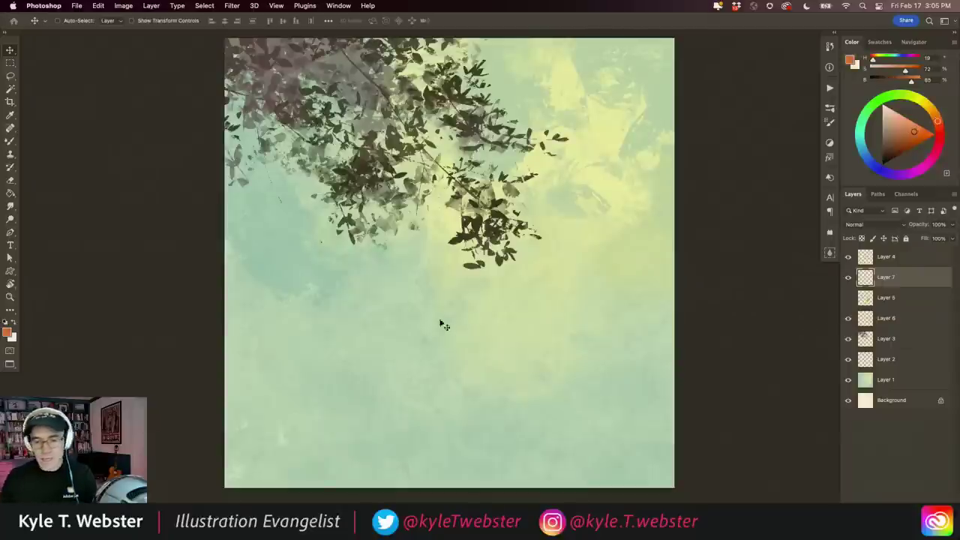
Step: Zoom into the open sky and ready the Lasso tool with its fill options
scroll(450, 382, "up", 2)
left_click_drag(410, 347, 384, 318)
key("b")
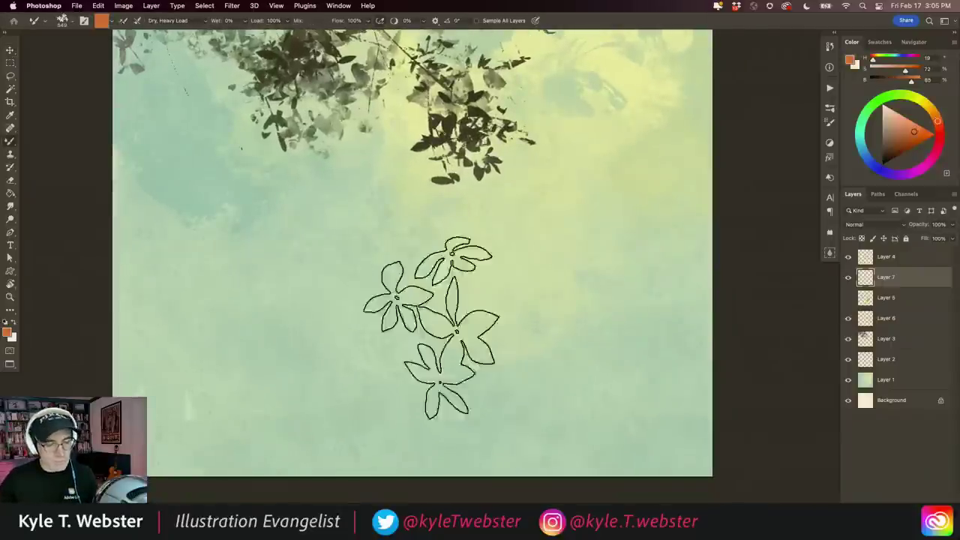
key("l")
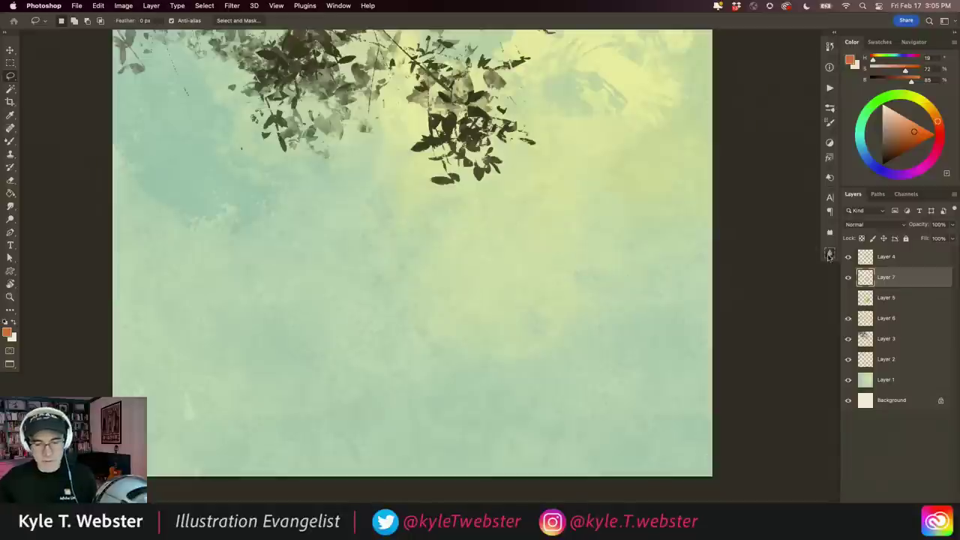
left_click(830, 253)
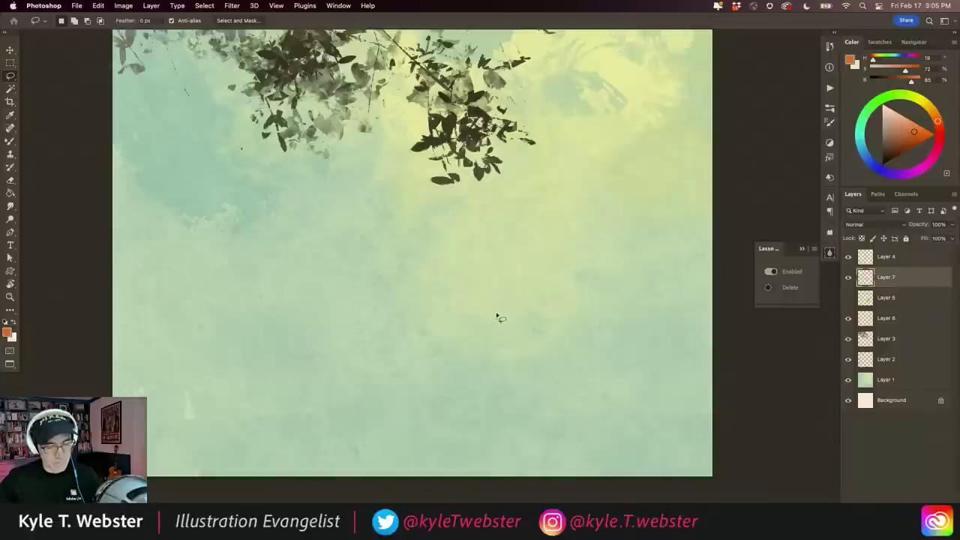
Step: Lasso-fill an orange rabbit silhouette with arm, foot and basket, then move it higher
mouse_move(498, 317)
left_mouse_down()
mouse_move(471, 298)
mouse_move(477, 343)
left_mouse_up()
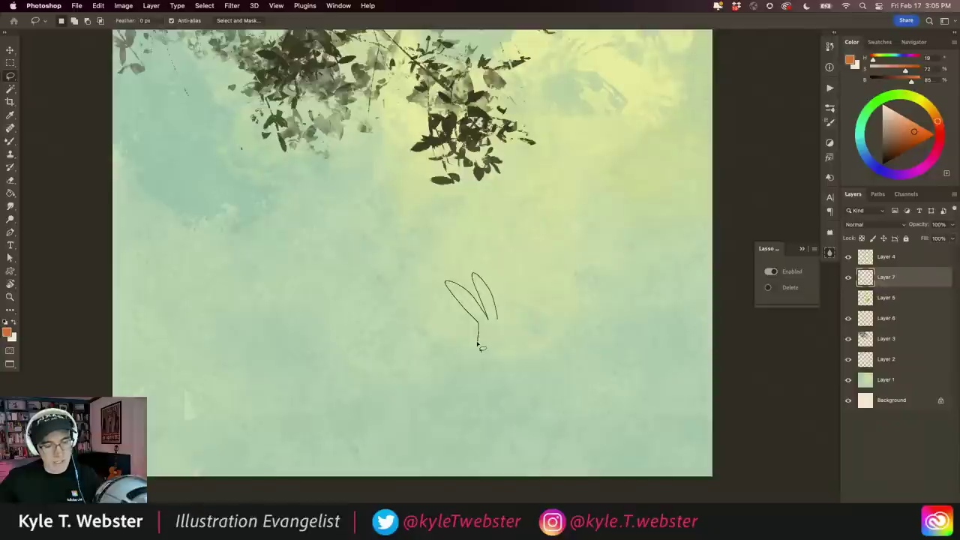
mouse_move(477, 344)
left_mouse_down()
mouse_move(452, 426)
mouse_move(534, 426)
mouse_move(507, 375)
mouse_move(502, 326)
left_mouse_up()
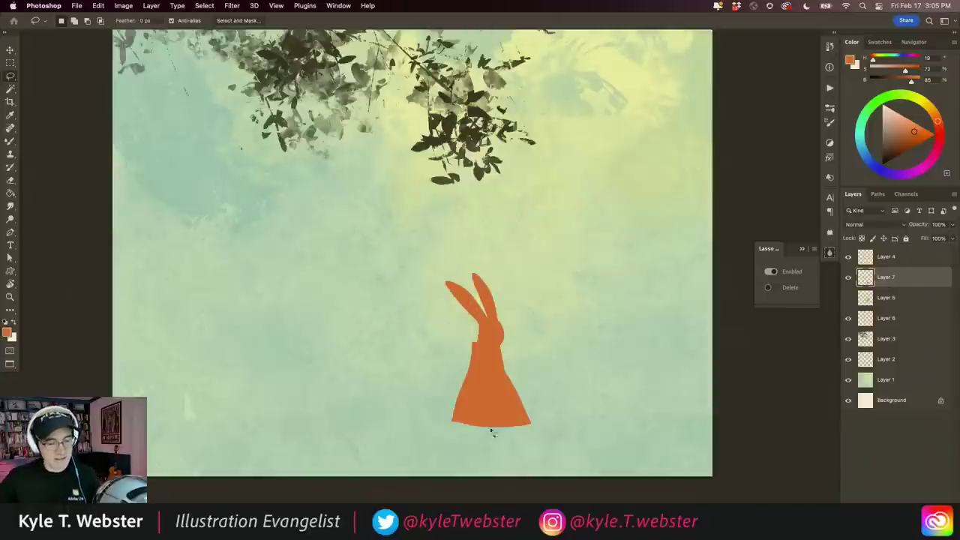
mouse_move(477, 429)
left_mouse_down()
mouse_move(480, 440)
mouse_move(486, 424)
mouse_move(510, 436)
mouse_move(503, 426)
left_mouse_up()
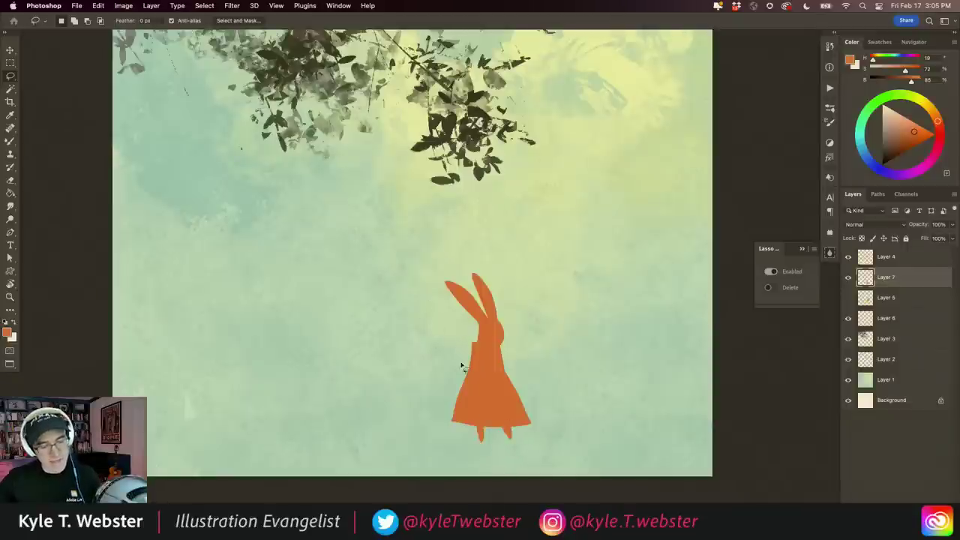
mouse_move(476, 354)
left_mouse_down()
mouse_move(455, 381)
mouse_move(463, 385)
mouse_move(450, 380)
mouse_move(438, 417)
mouse_move(457, 424)
mouse_move(465, 405)
left_mouse_up()
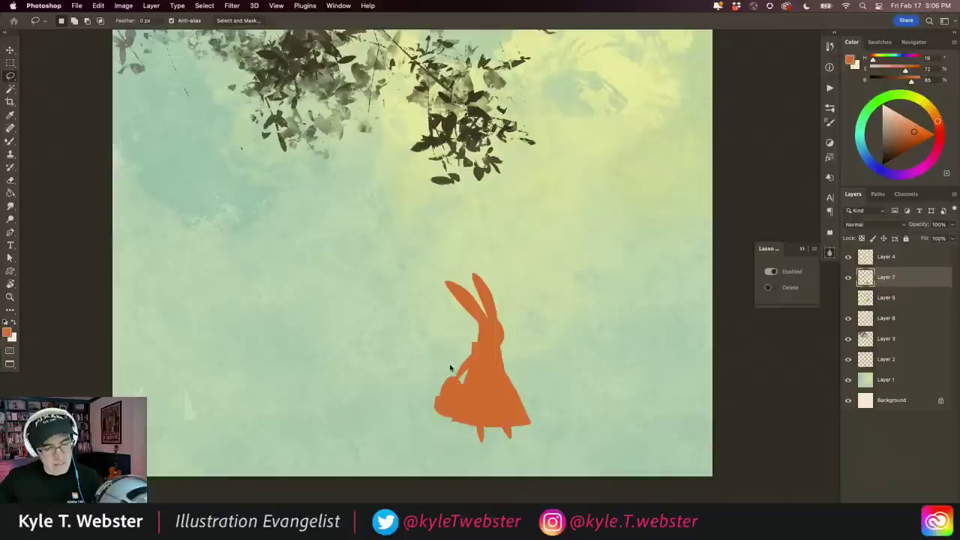
key("alt")
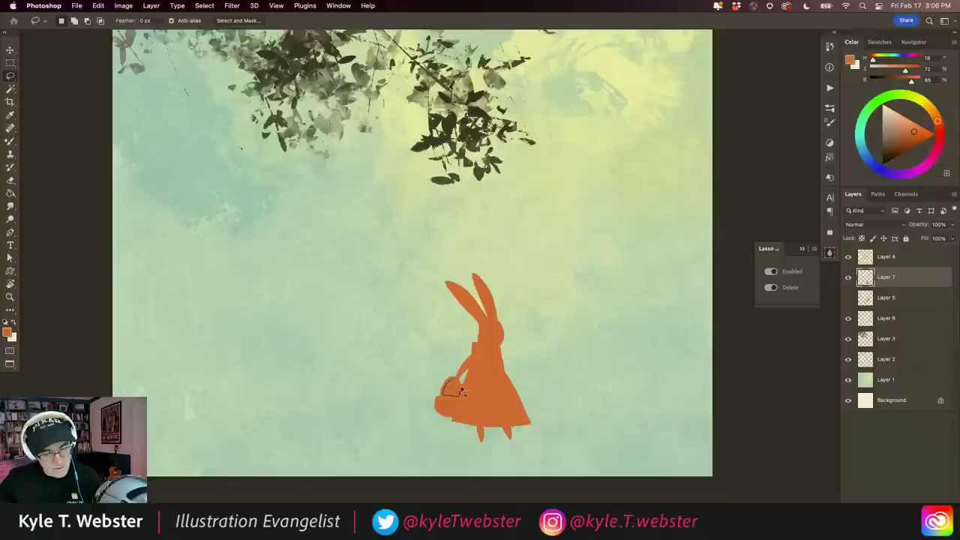
left_click_drag(452, 381, 449, 384)
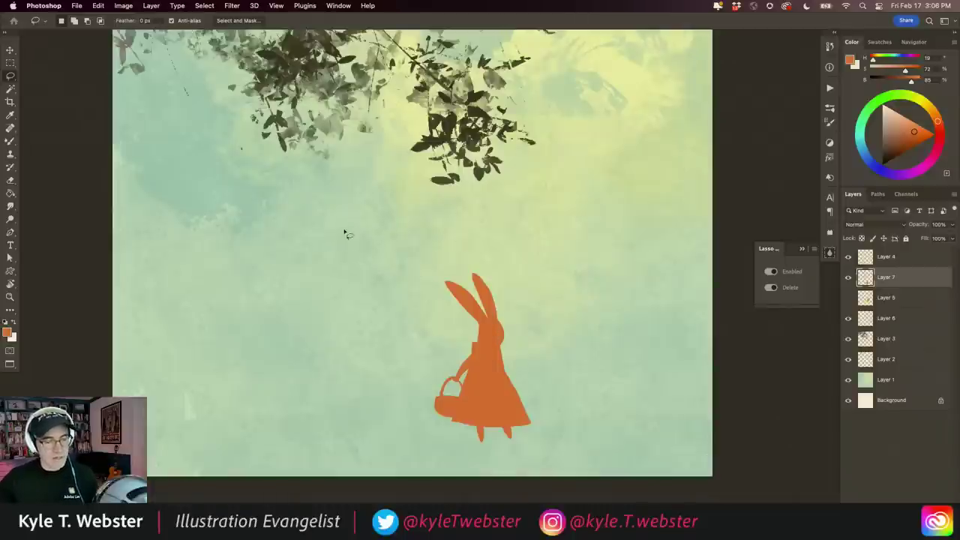
left_click_drag(472, 379, 472, 335)
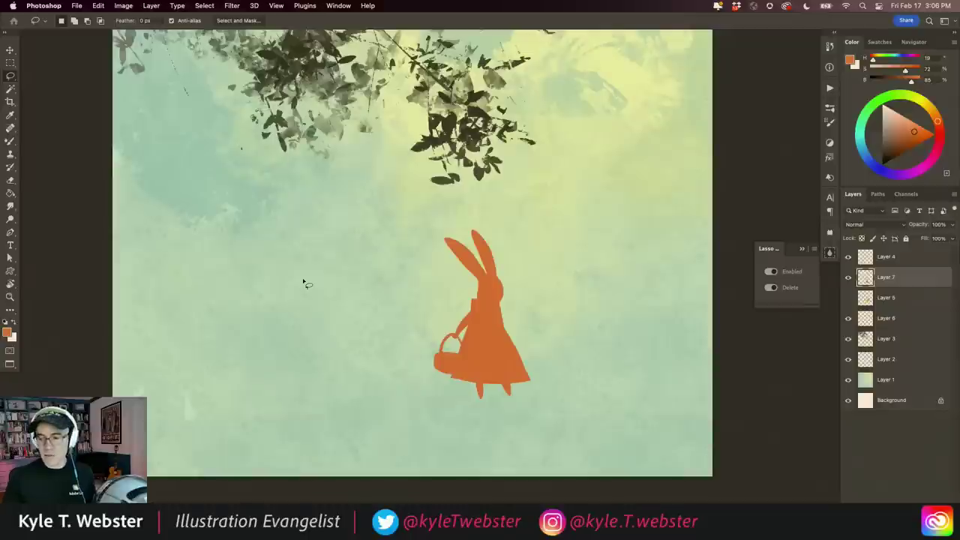
Step: Lock the rabbit layer's transparent pixels and pick a dark brown paint colour
key("b")
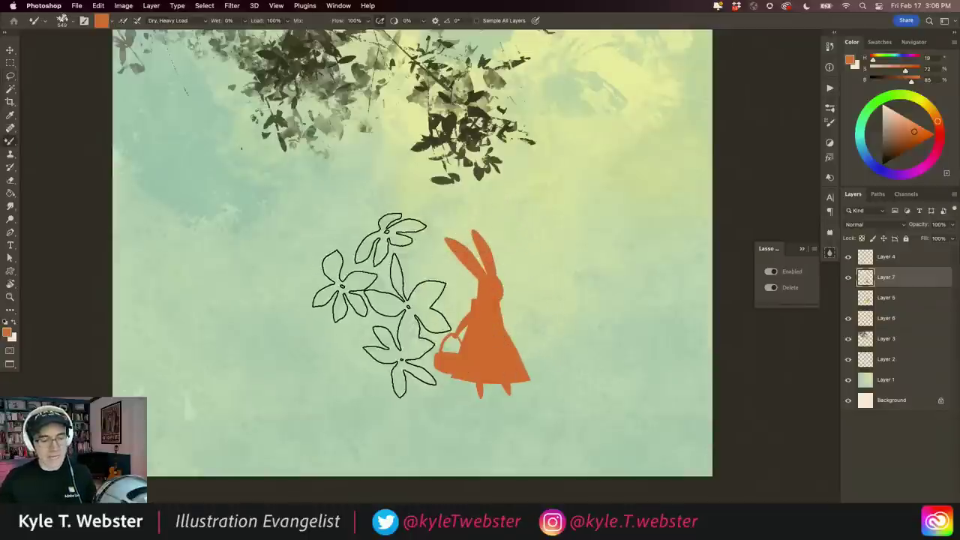
left_click_drag(906, 143, 902, 145)
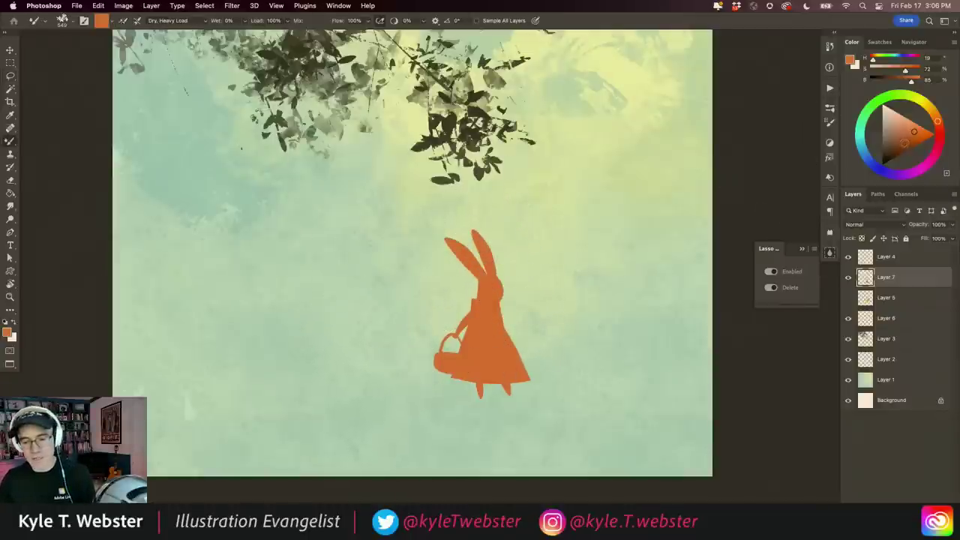
left_click(861, 238)
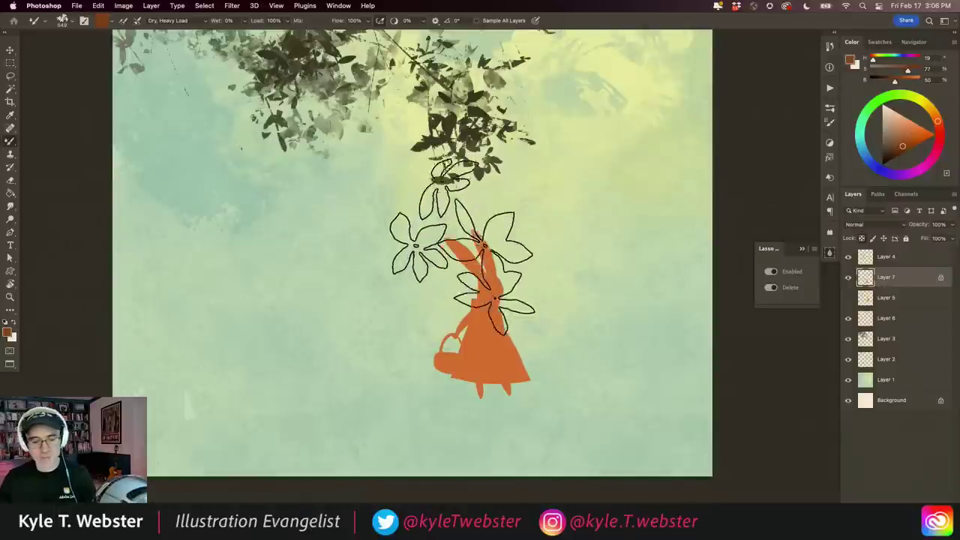
scroll(492, 319, "up", 2)
left_click(890, 153)
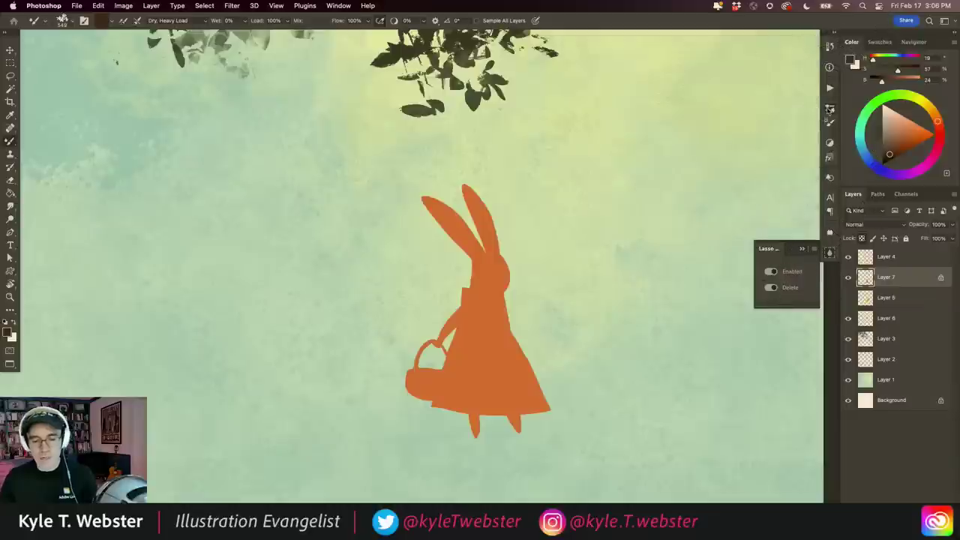
Step: Load Kyle's Paintbox – Gouache A Go Go Tilt brush from the megapack Paintbox folder
left_click(830, 107)
left_click_drag(818, 239, 816, 180)
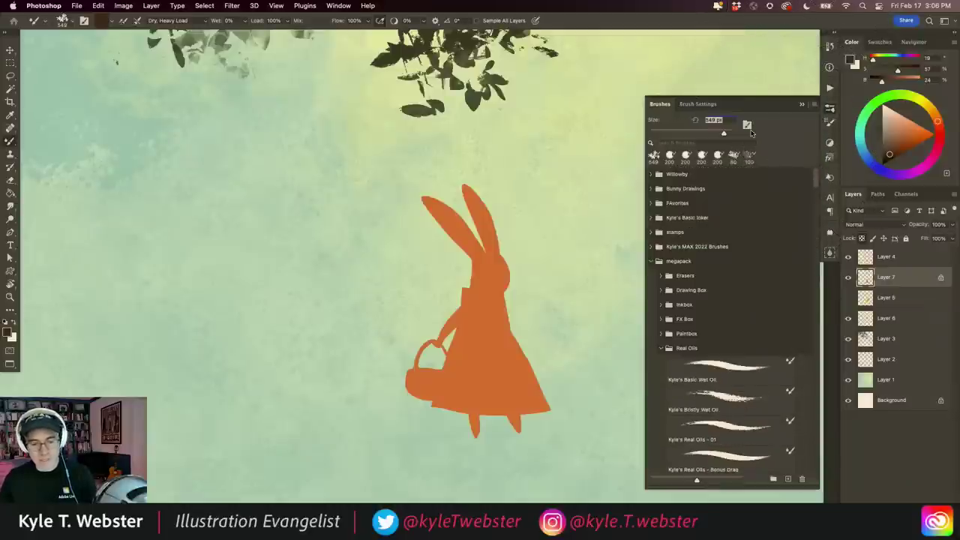
left_click(660, 348)
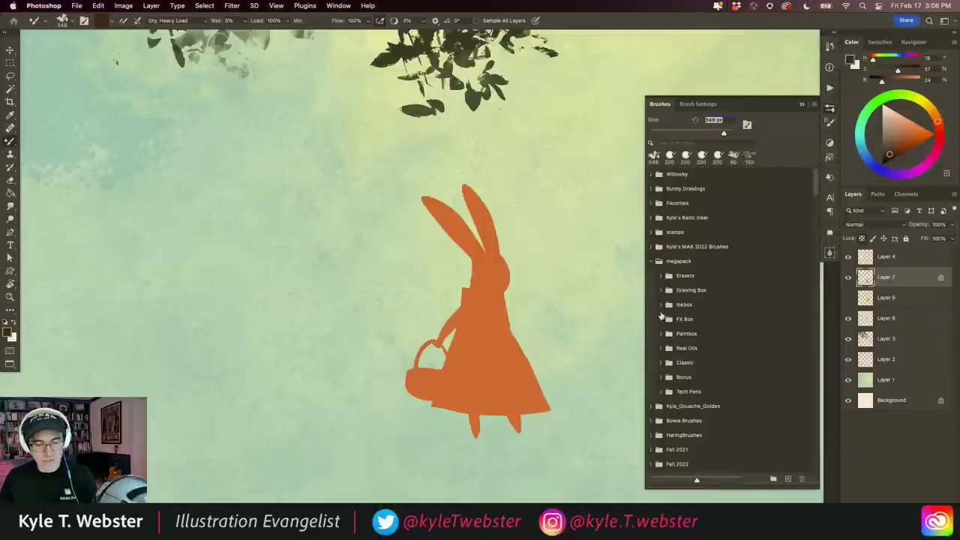
left_click(659, 333)
scroll(815, 193, "down", 3)
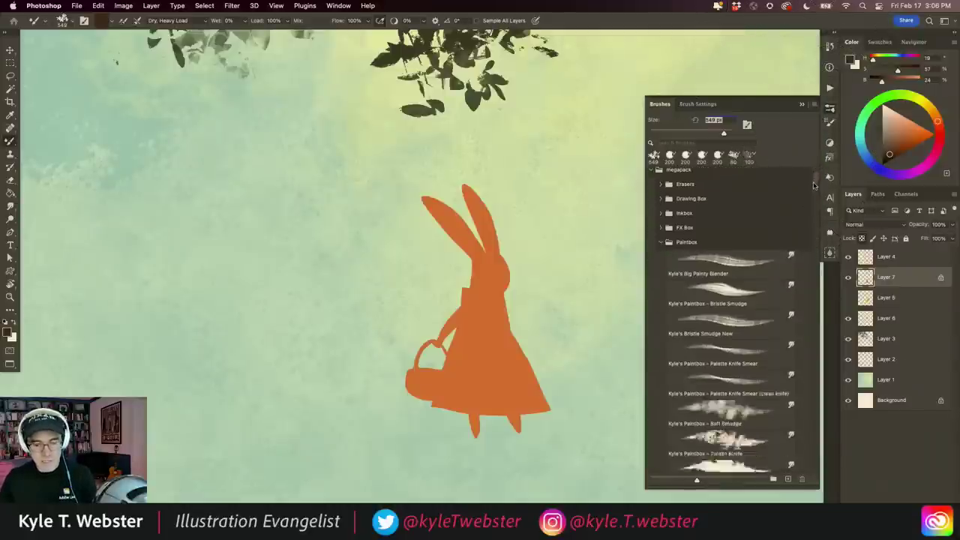
scroll(813, 195, "down", 3)
scroll(811, 199, "down", 3)
scroll(808, 201, "down", 3)
scroll(808, 201, "down", 3)
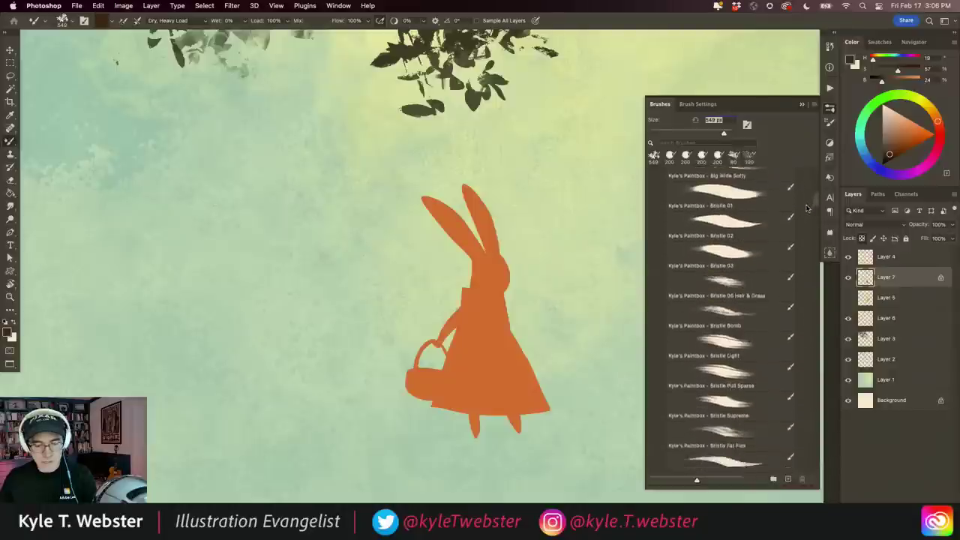
scroll(806, 210, "down", 3)
scroll(804, 217, "down", 3)
scroll(804, 224, "down", 3)
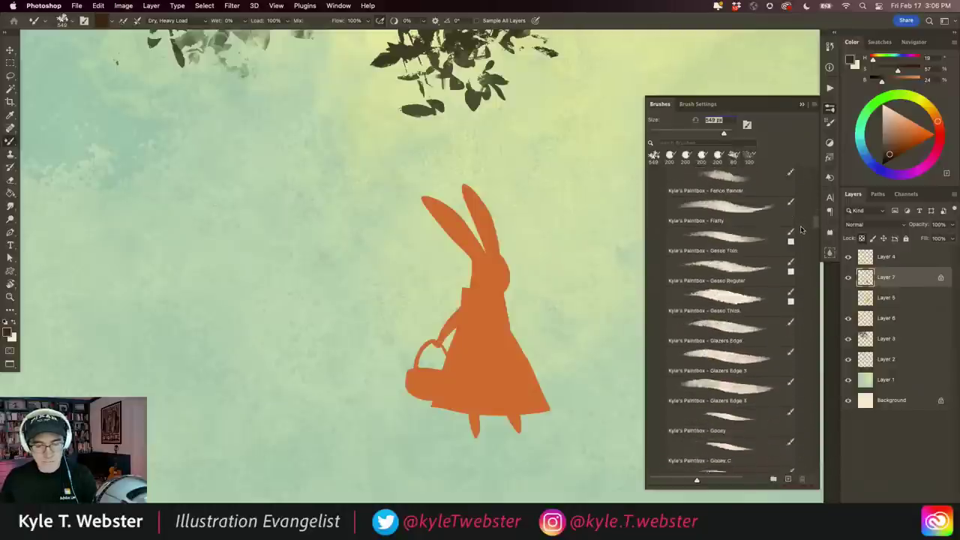
scroll(804, 224, "down", 3)
scroll(805, 225, "down", 3)
scroll(806, 226, "down", 2)
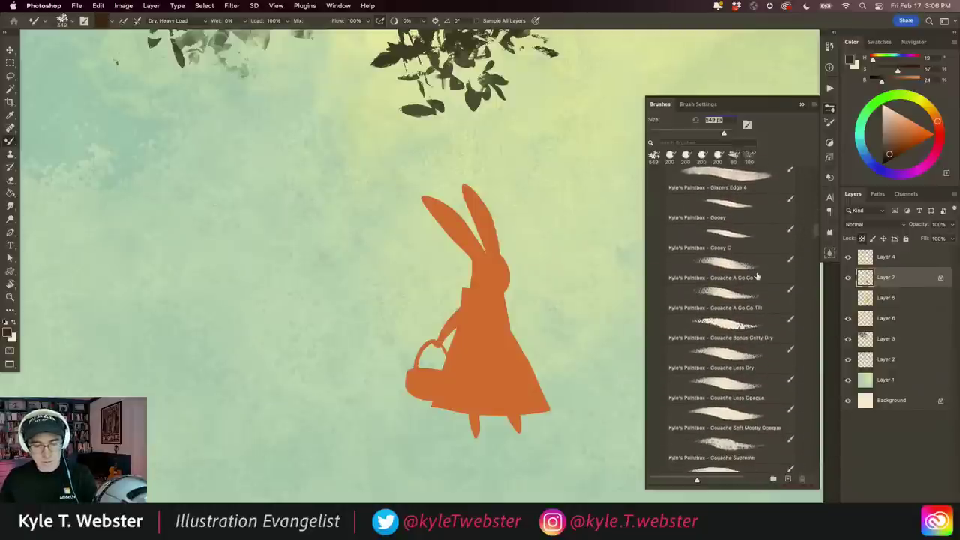
left_click(720, 295)
left_click(802, 106)
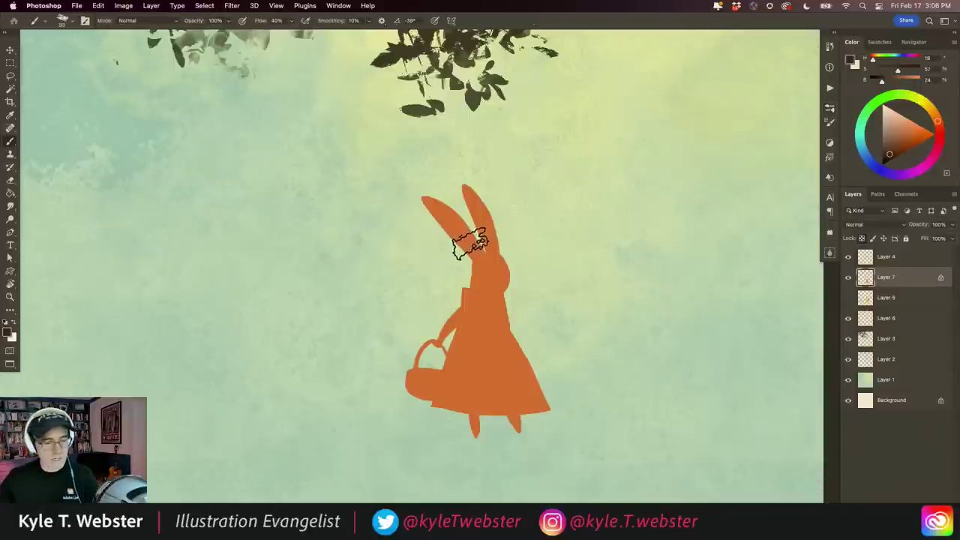
Step: Paint the rabbit's head and ears dark brown, then its collar and neck cream
mouse_move(502, 286)
left_mouse_down()
mouse_move(508, 272)
mouse_move(475, 266)
mouse_move(436, 219)
mouse_move(489, 225)
mouse_move(473, 271)
mouse_move(492, 298)
left_mouse_up()
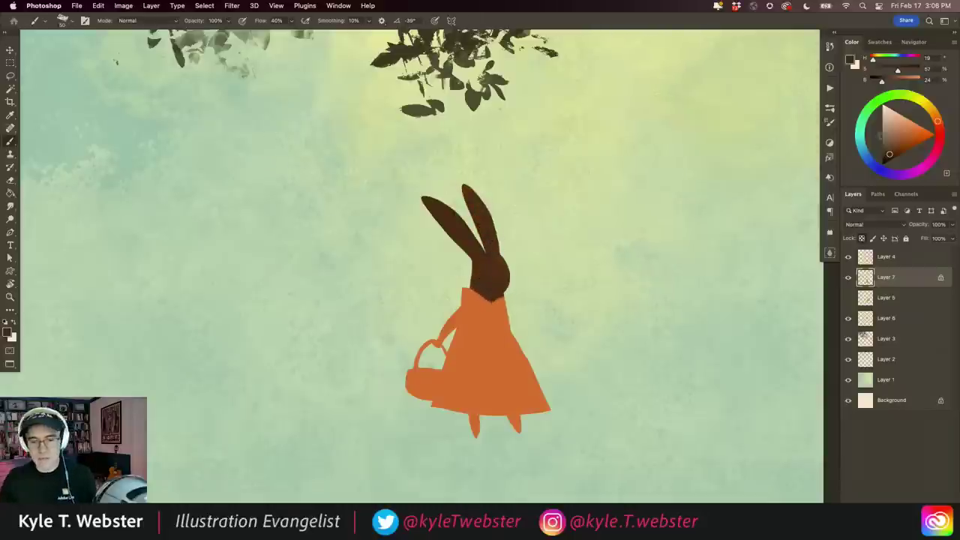
key("x")
mouse_move(452, 285)
left_mouse_down()
mouse_move(480, 304)
mouse_move(507, 304)
mouse_move(479, 309)
mouse_move(450, 289)
mouse_move(446, 321)
mouse_move(456, 343)
mouse_move(445, 396)
mouse_move(461, 405)
mouse_move(552, 403)
mouse_move(456, 401)
mouse_move(470, 344)
mouse_move(484, 335)
mouse_move(510, 343)
mouse_move(540, 405)
left_mouse_up()
left_click_drag(475, 297, 468, 302)
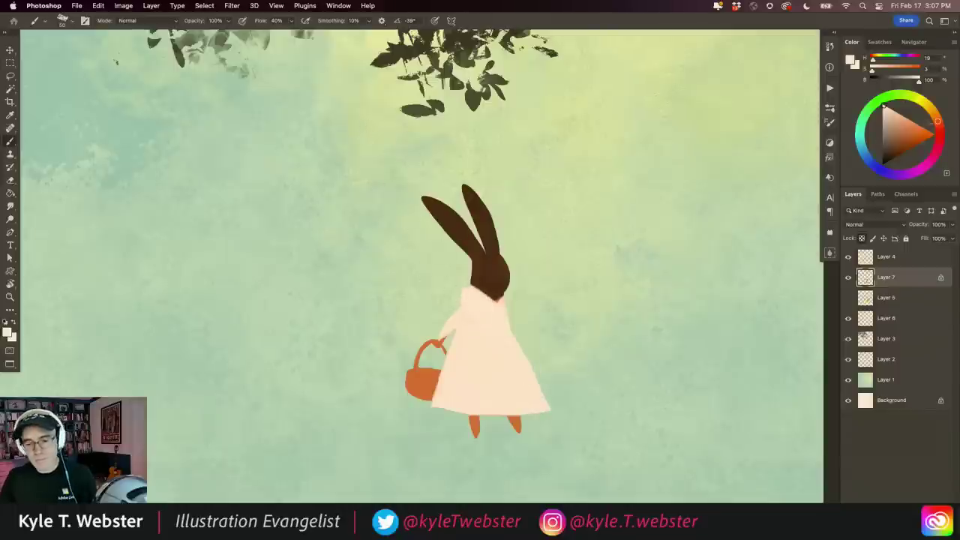
Step: Pick a pink colour, widen the orange basket toward the dress, and paint a cream arm
left_click_drag(937, 122, 935, 153)
left_click(904, 124)
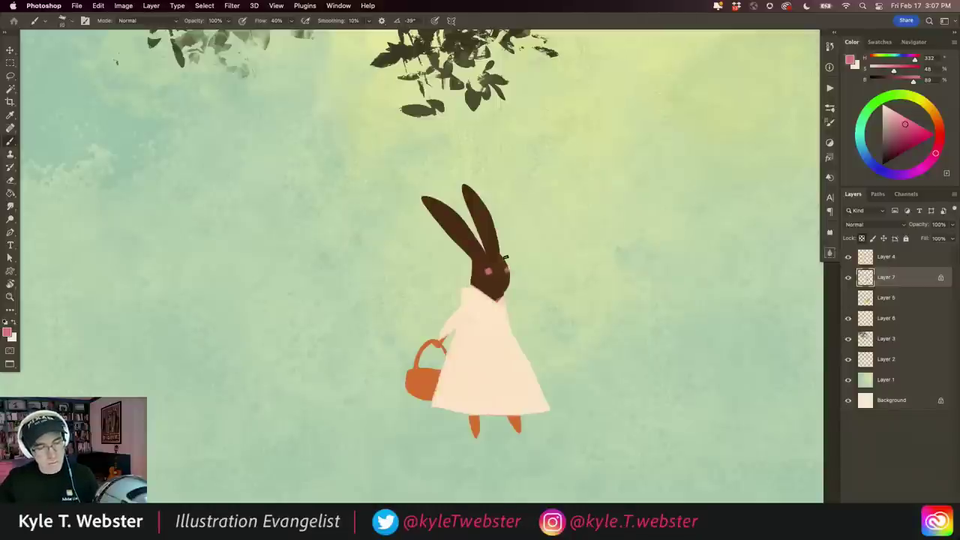
left_click(428, 371, "alt")
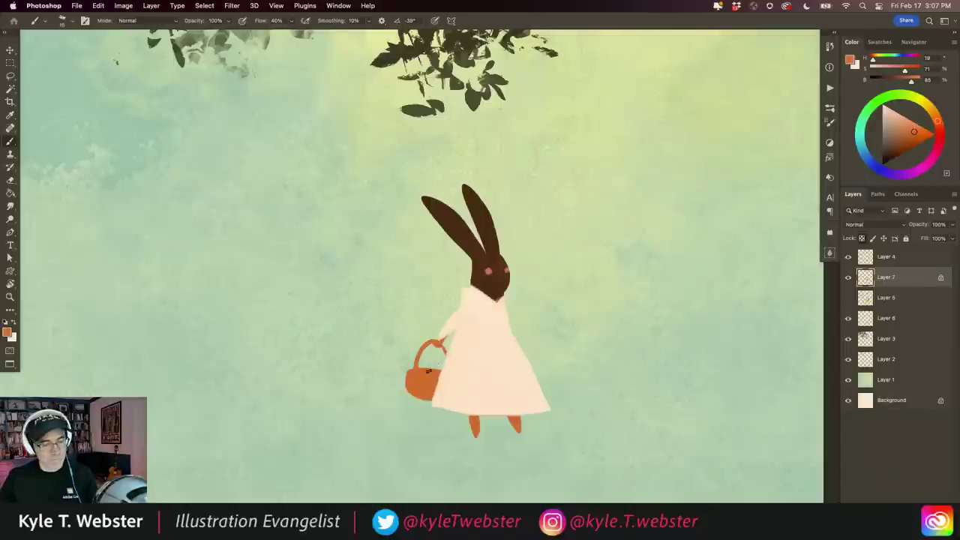
mouse_move(429, 371)
left_mouse_down()
mouse_move(456, 374)
mouse_move(458, 393)
mouse_move(438, 388)
mouse_move(452, 377)
mouse_move(434, 396)
left_mouse_up()
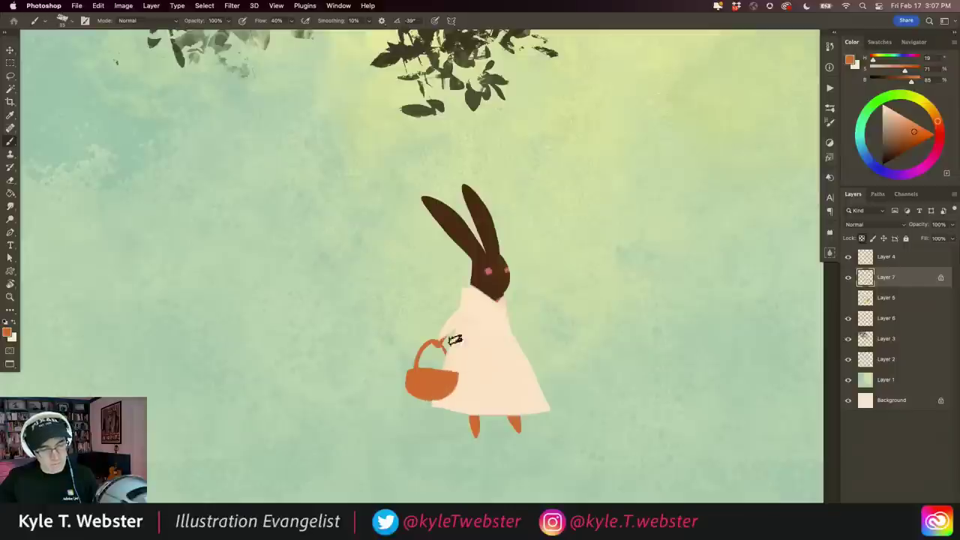
left_click_drag(455, 339, 450, 370)
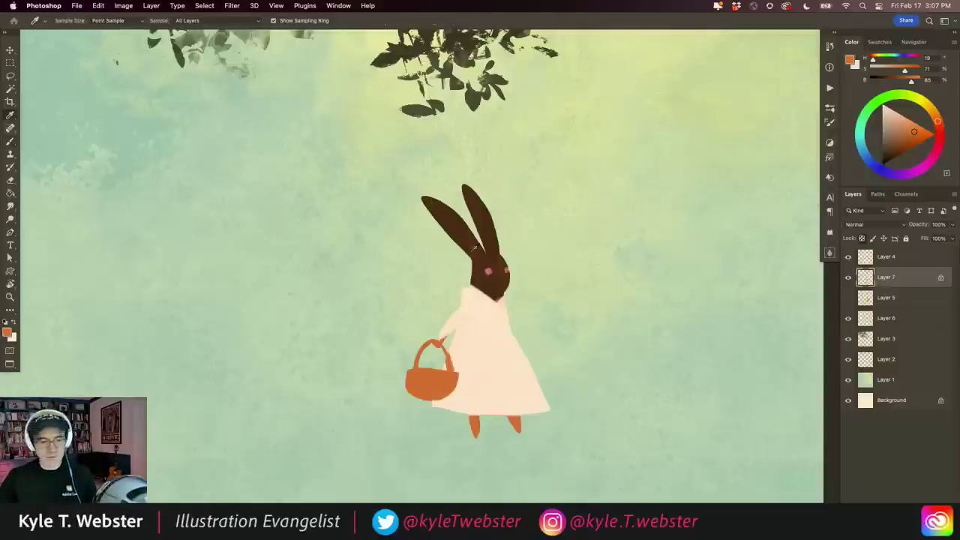
Step: Paint both rabbit feet in the head's dark brown and touch up the collar shading
left_click(484, 234, "alt")
left_click_drag(481, 435, 475, 432)
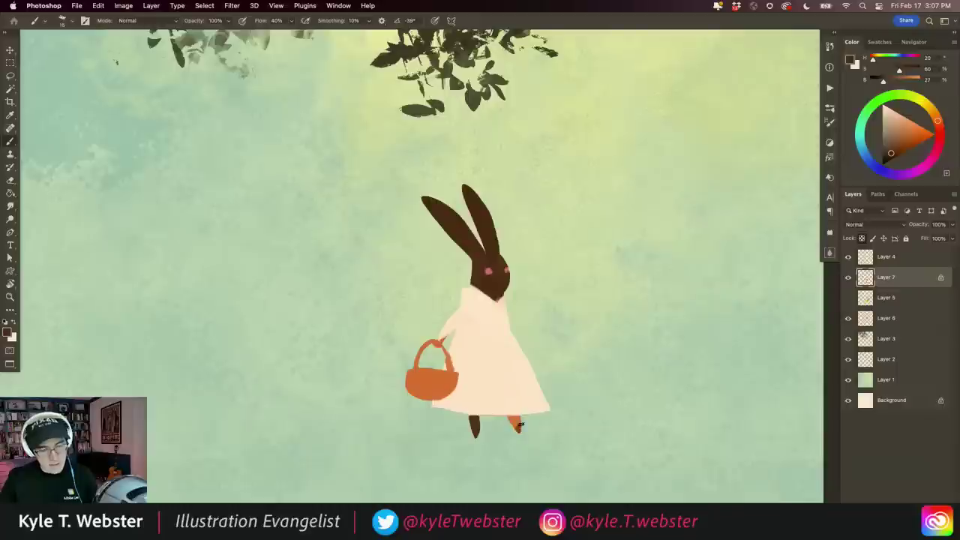
left_click_drag(519, 425, 505, 419)
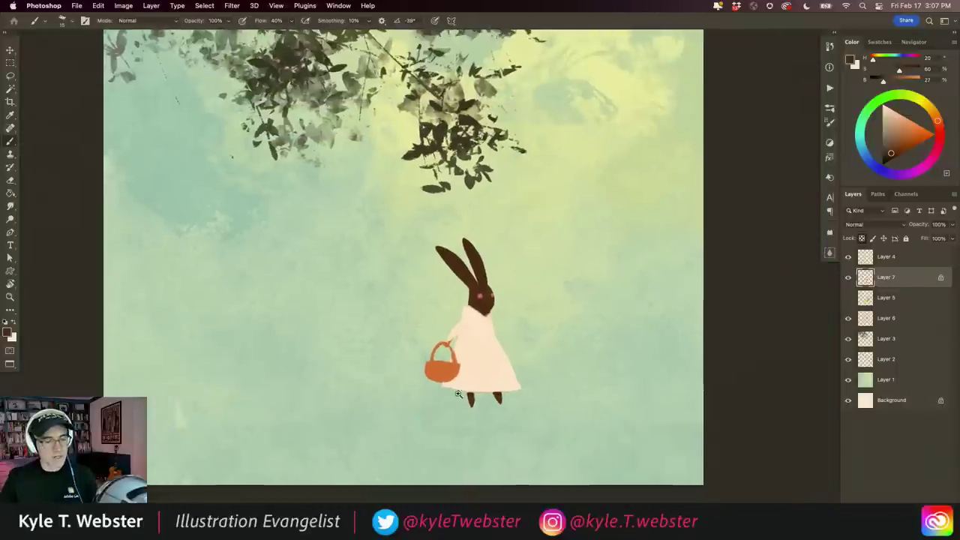
left_click_drag(431, 300, 337, 325)
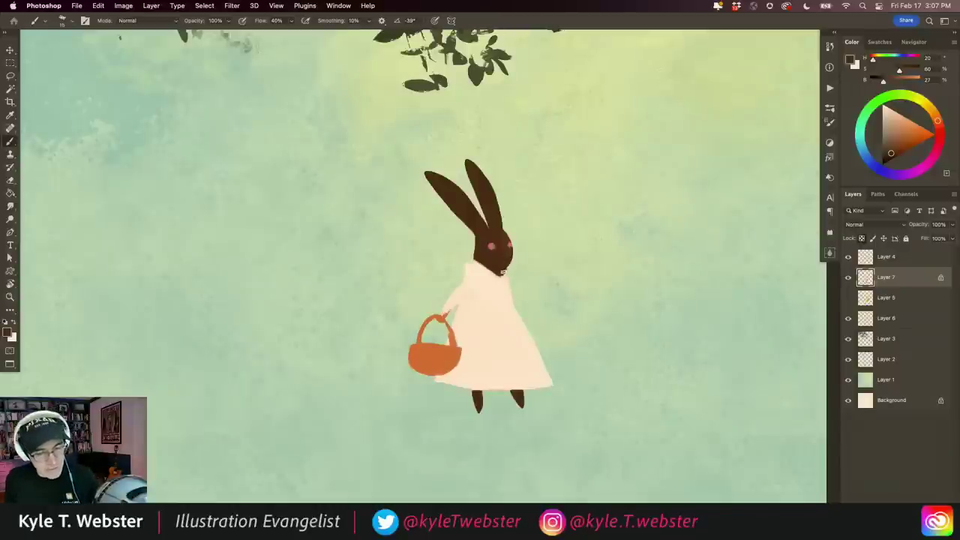
left_click_drag(502, 274, 495, 272)
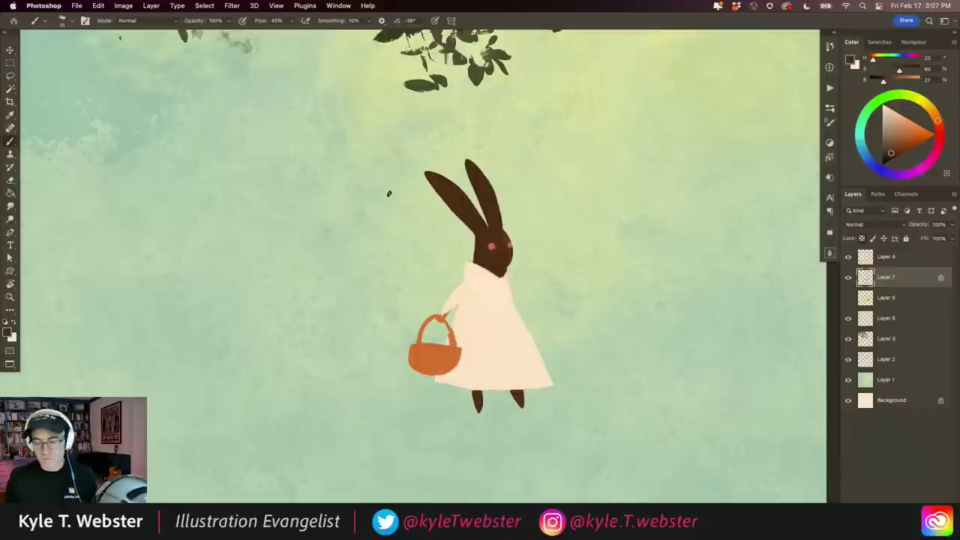
left_click(390, 359, "alt")
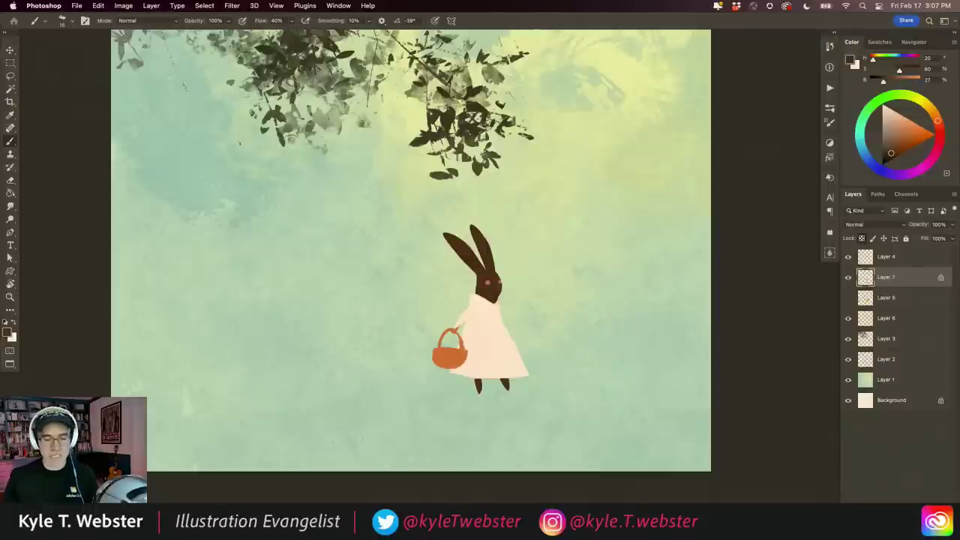
Step: Convert the rabbit layer to a smart object and squash it slightly wider and shorter
right_click(883, 279)
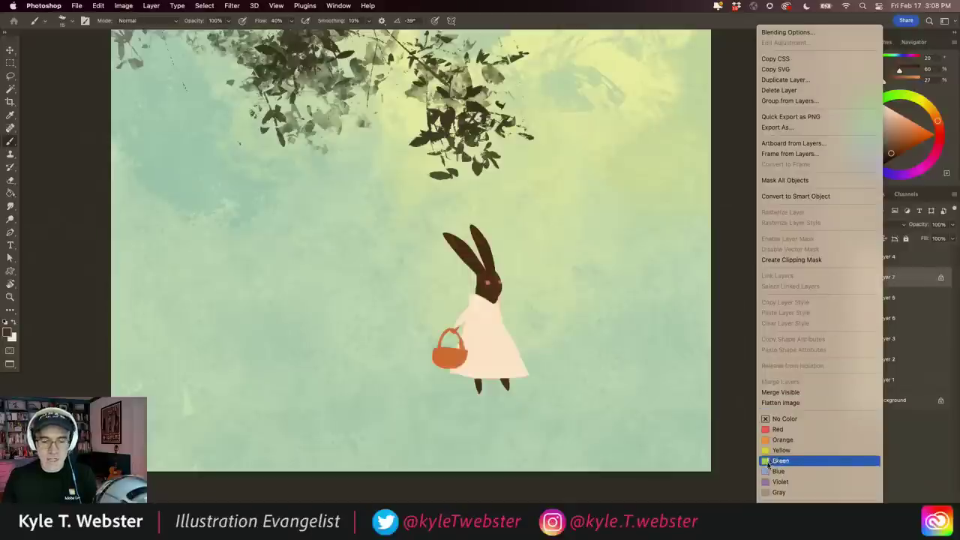
left_click(804, 198)
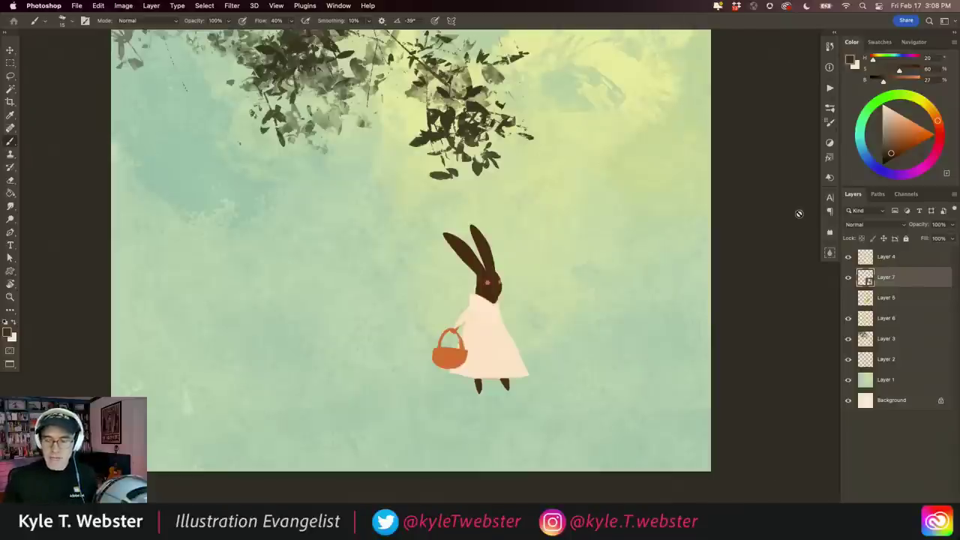
key("ctrl+t")
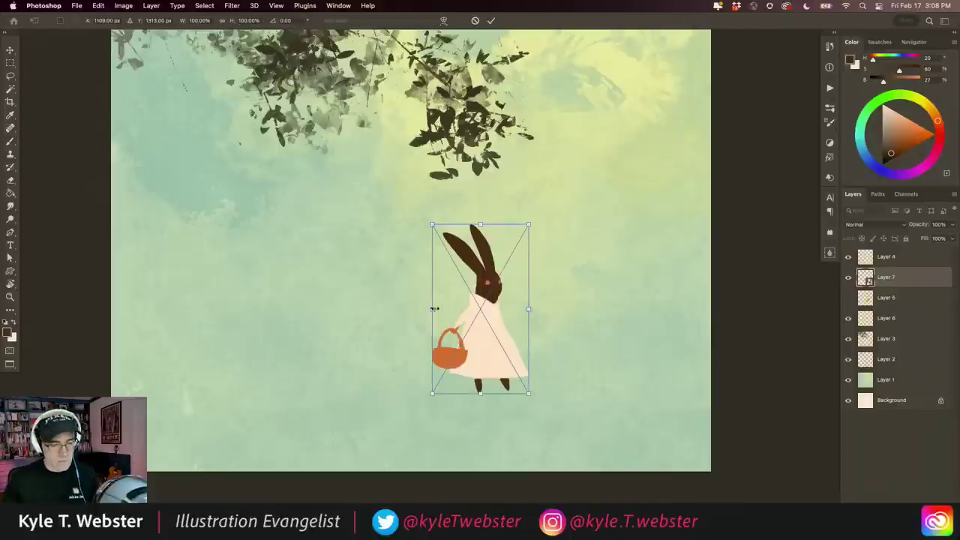
left_click_drag(433, 308, 421, 310)
left_click_drag(480, 224, 475, 241)
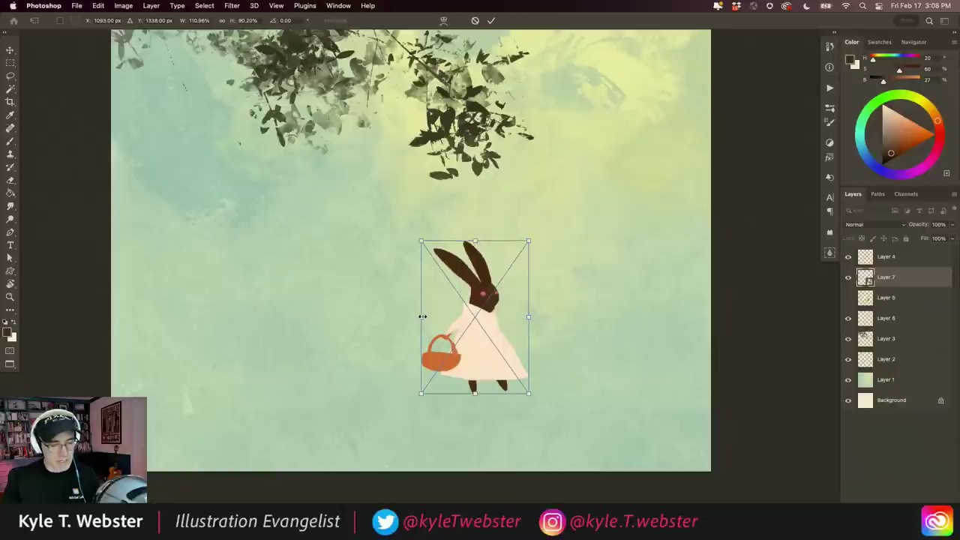
left_click_drag(423, 317, 425, 317)
key("Return")
Step: Return to the brush and pick a deeper pinkish-red paint colour
key("b")
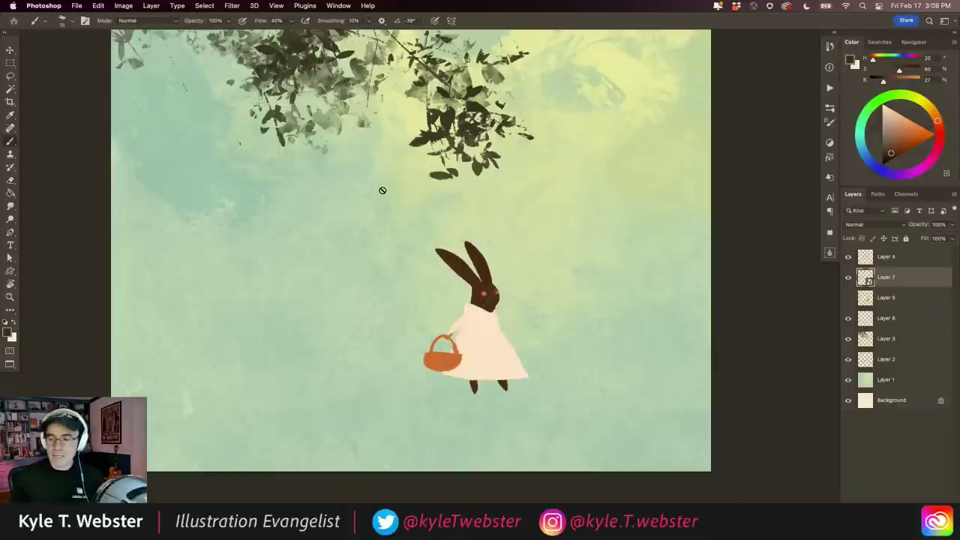
scroll(463, 332, "up", 2)
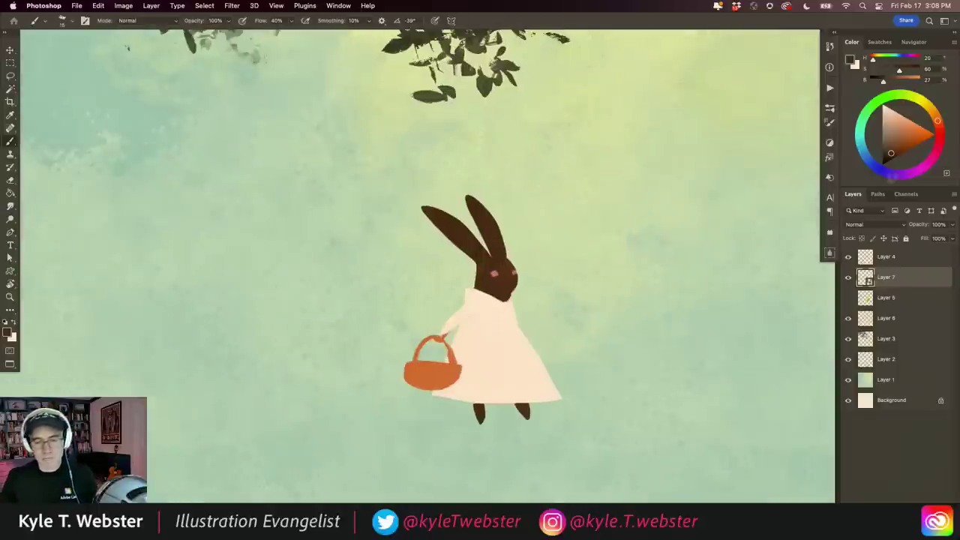
left_click(937, 147)
left_click(916, 130)
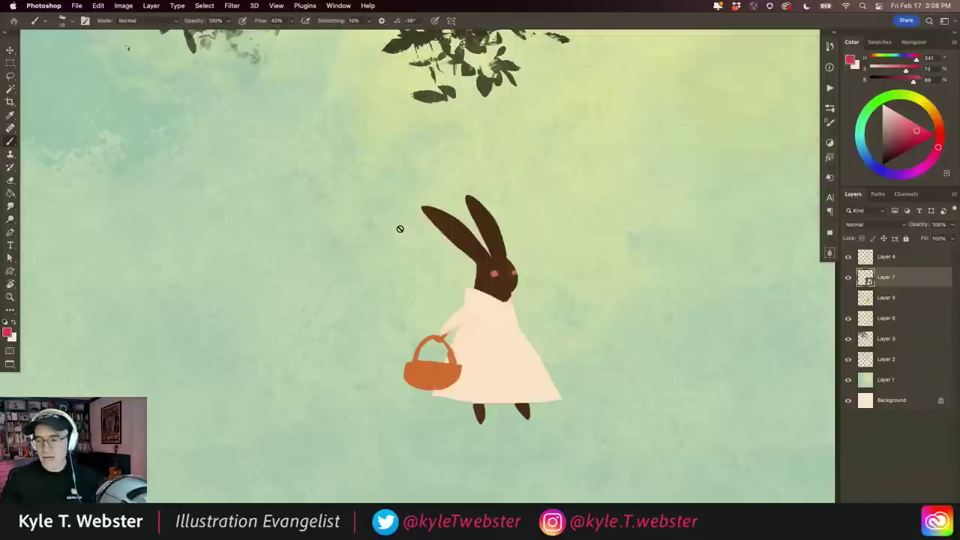
Step: Try and undo a narrower squeeze, then scale the rabbit down from its top-left corner
key("ctrl+t")
left_click_drag(405, 310, 424, 310)
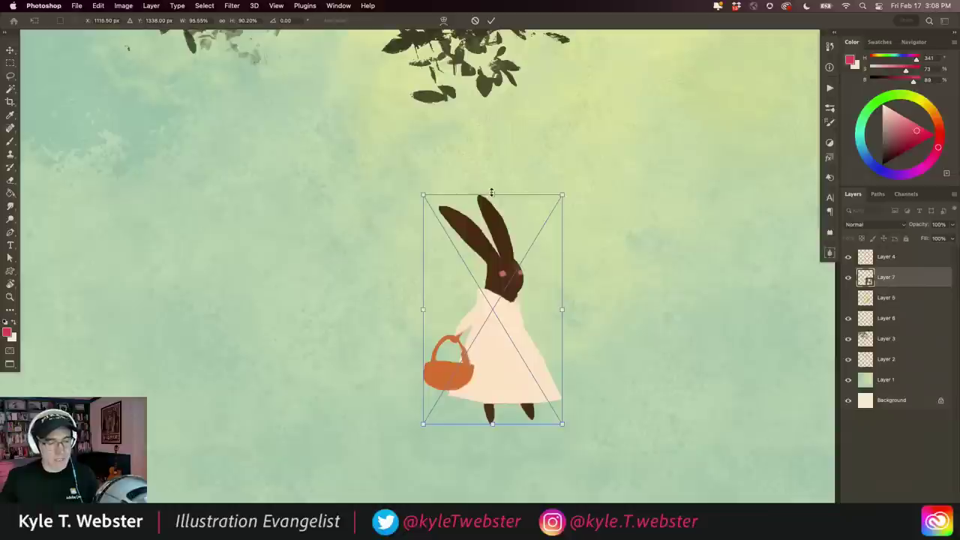
key("Return")
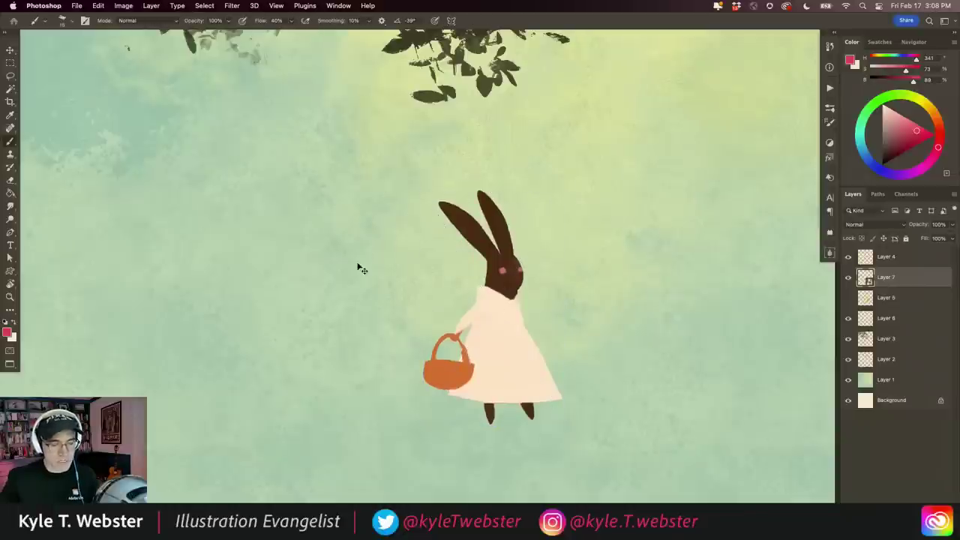
key("ctrl+z")
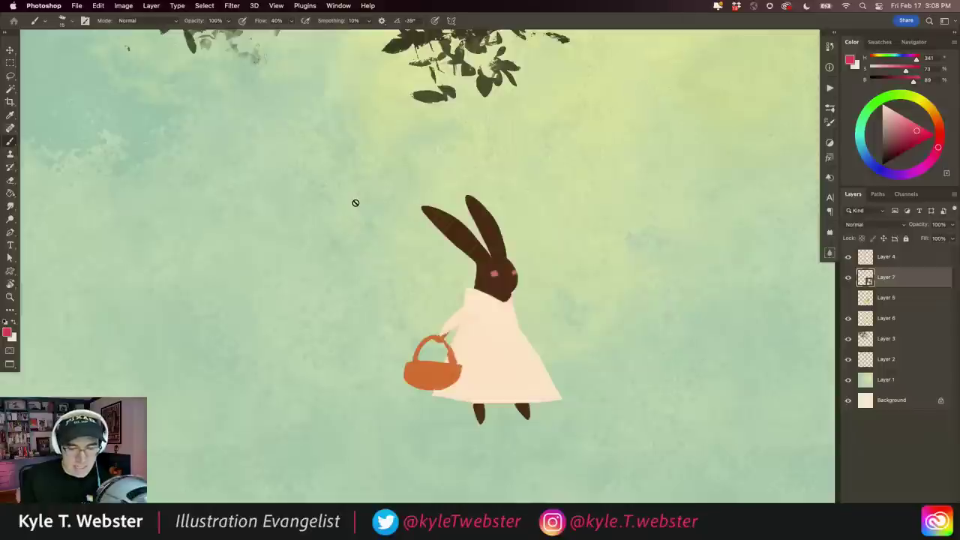
key("ctrl+t")
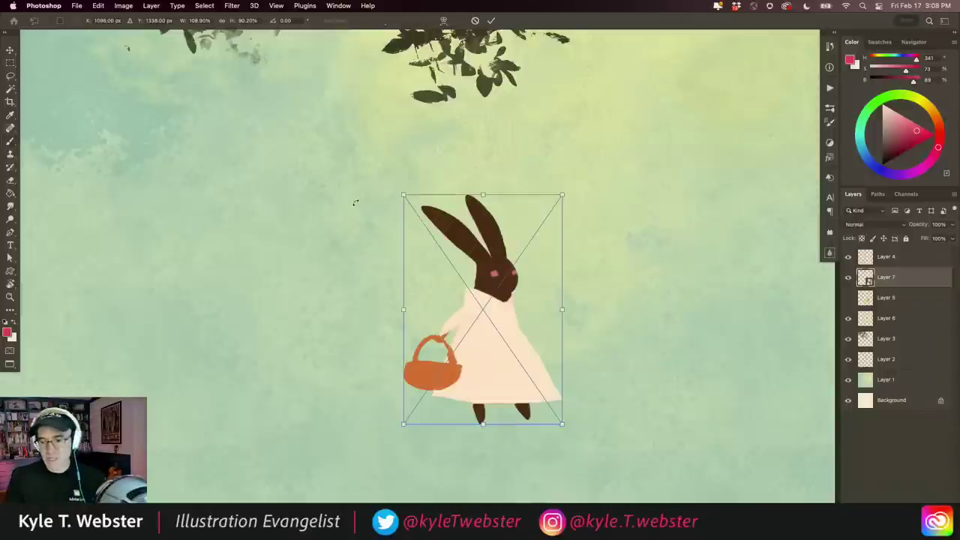
left_click_drag(403, 195, 447, 255)
key("Return")
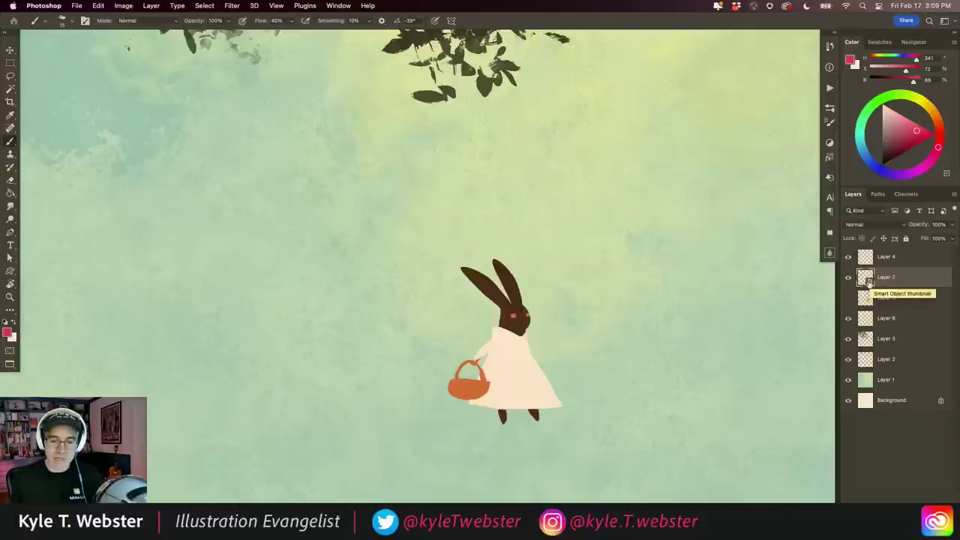
Step: Open the Layer 7 smart object as its own document and add Layer 8 above it
double_click(866, 279)
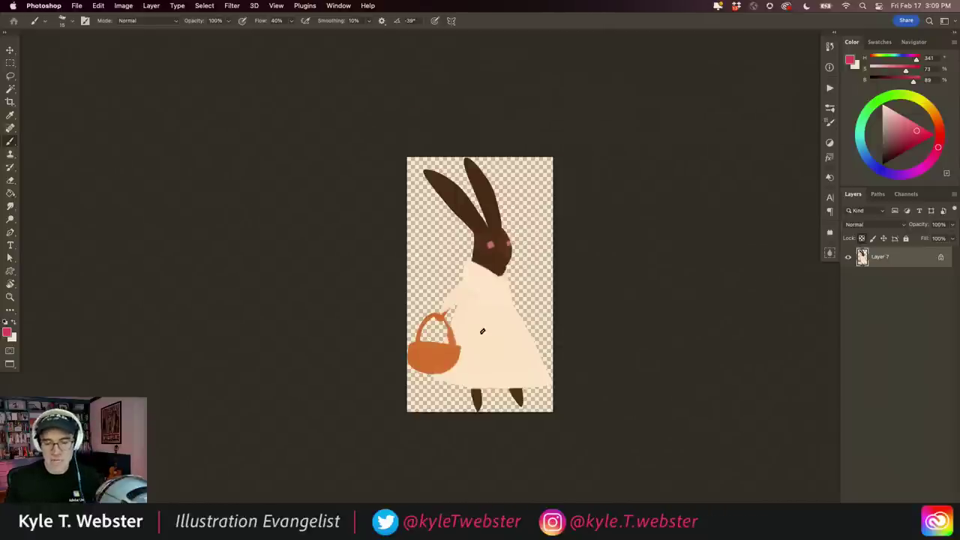
left_click(930, 495)
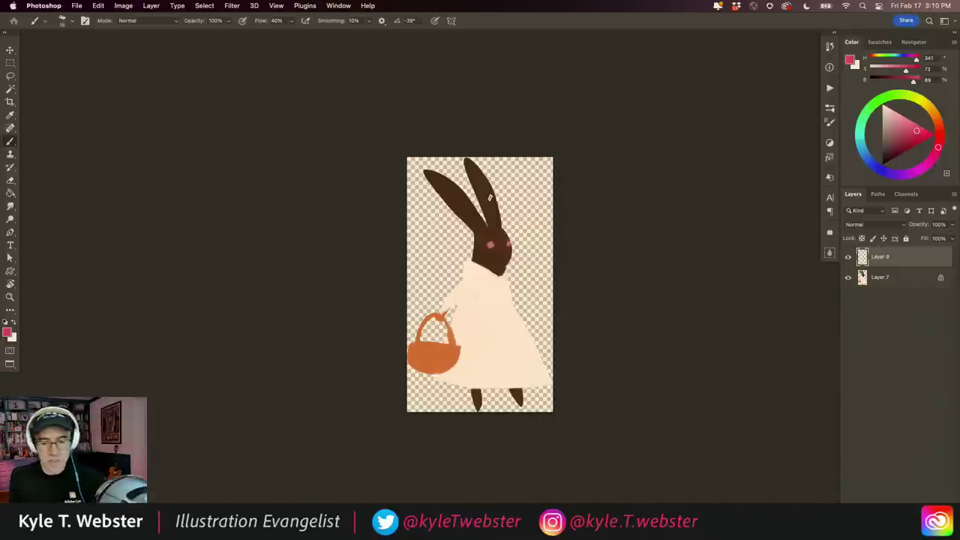
Step: Try and undo red strokes on the rabbit, then clip Layer 8 to Layer 7
left_click(862, 278)
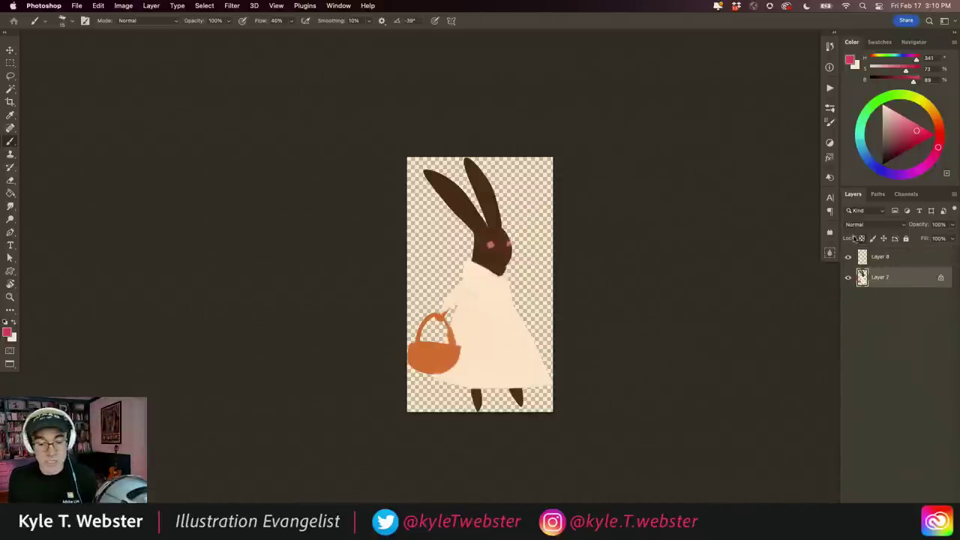
left_click(913, 139)
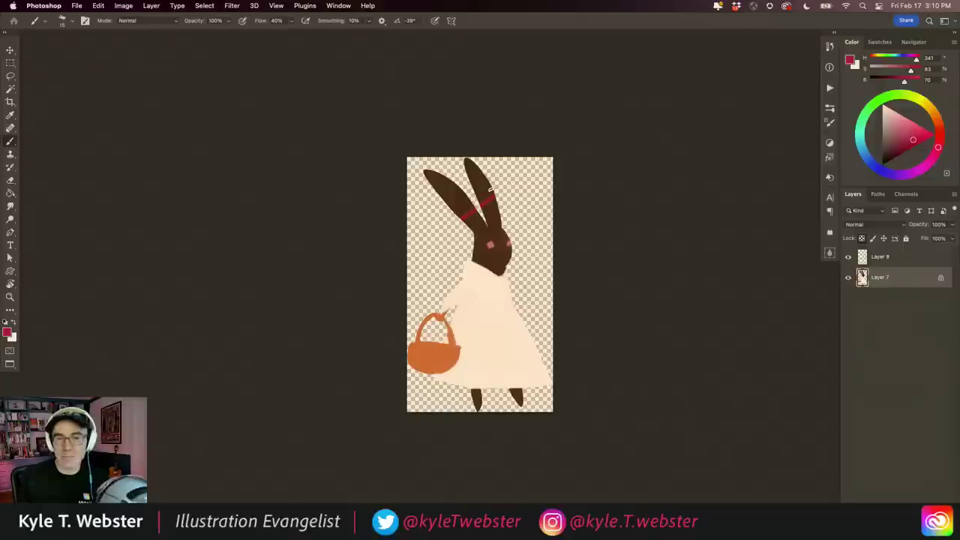
key("ctrl+z")
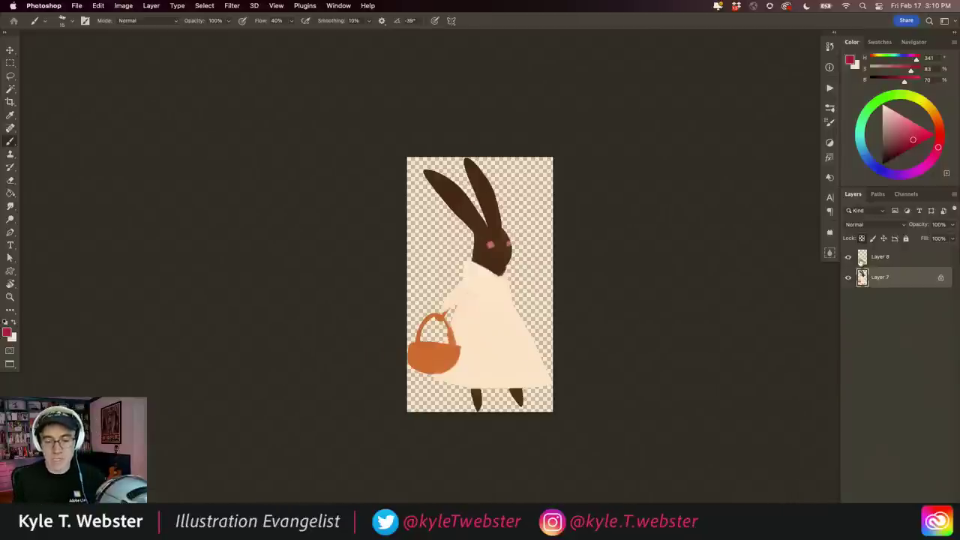
left_click(862, 257)
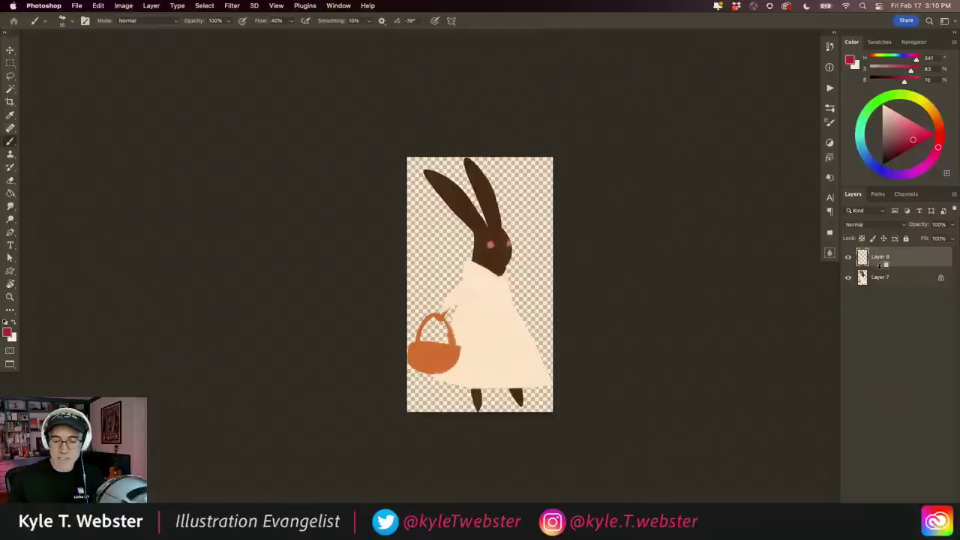
left_click(879, 266, "alt")
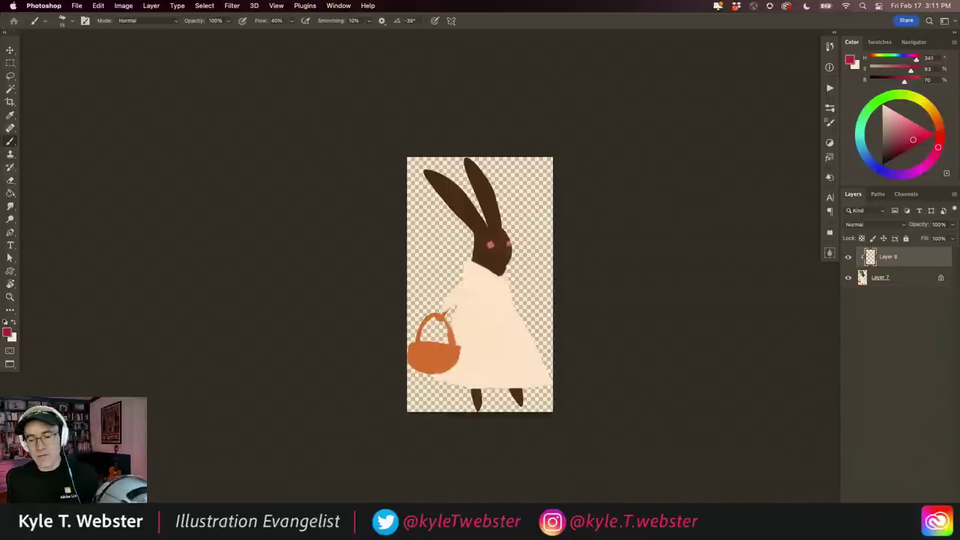
Step: Pick an orange-red colour, enlarge the brush, and select the Paintbox Watercolor Fill brush
left_click(939, 127)
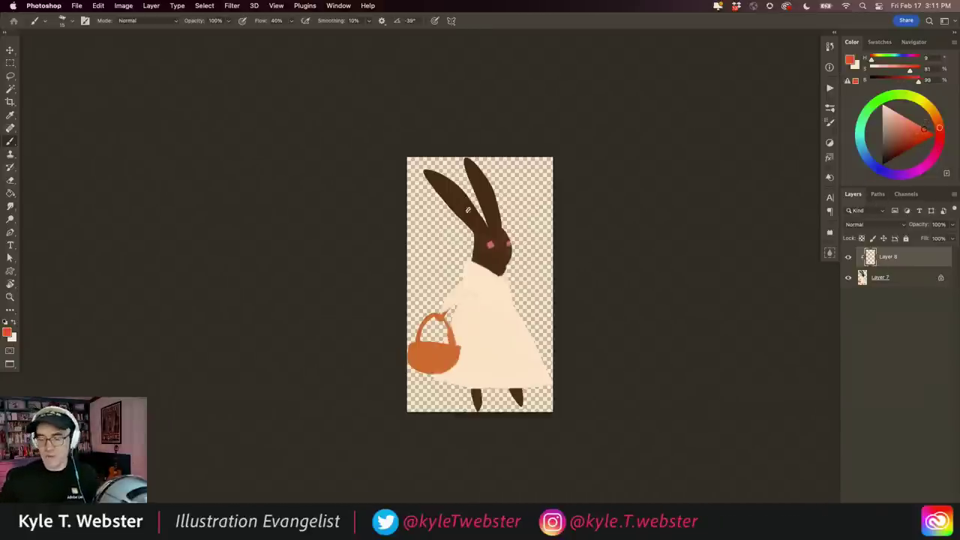
key("bracketright")
key("bracketright")
key("bracketright")
key("bracketright")
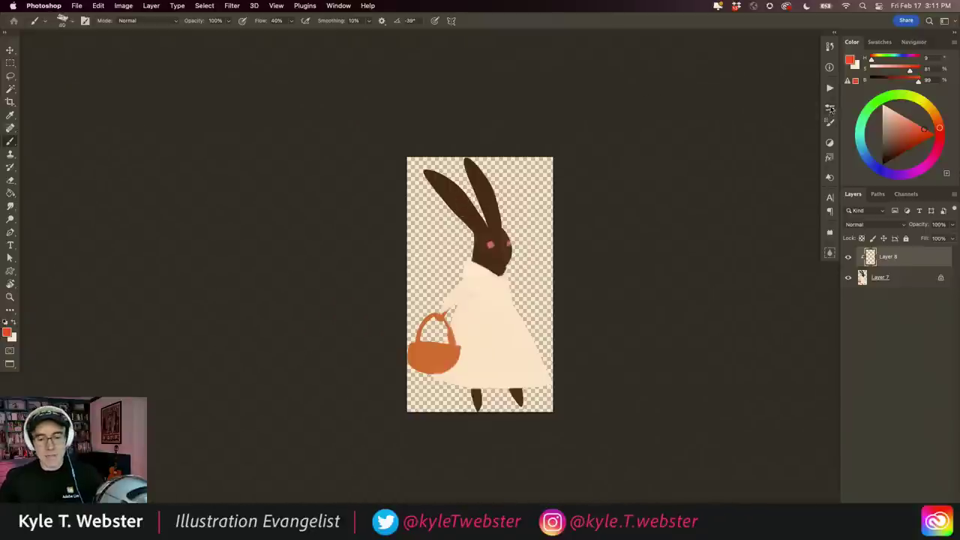
left_click(830, 107)
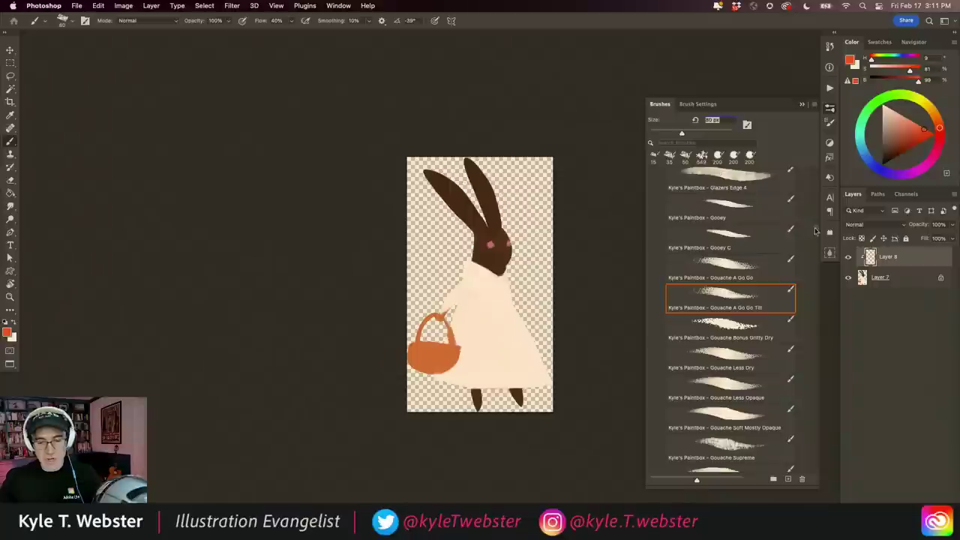
left_click_drag(816, 231, 700, 181)
scroll(700, 182, "up", 10)
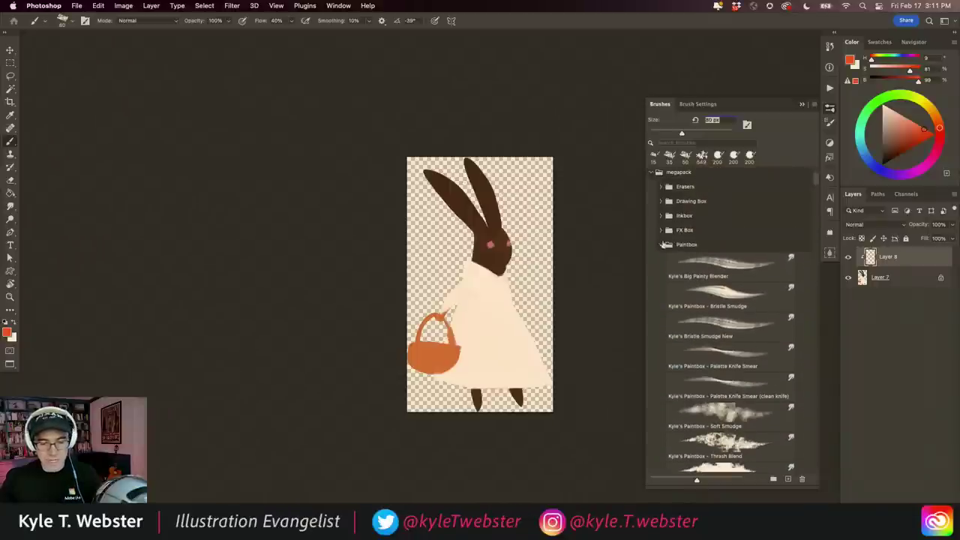
left_click(660, 244)
left_click(660, 248)
scroll(652, 323, "down", 15)
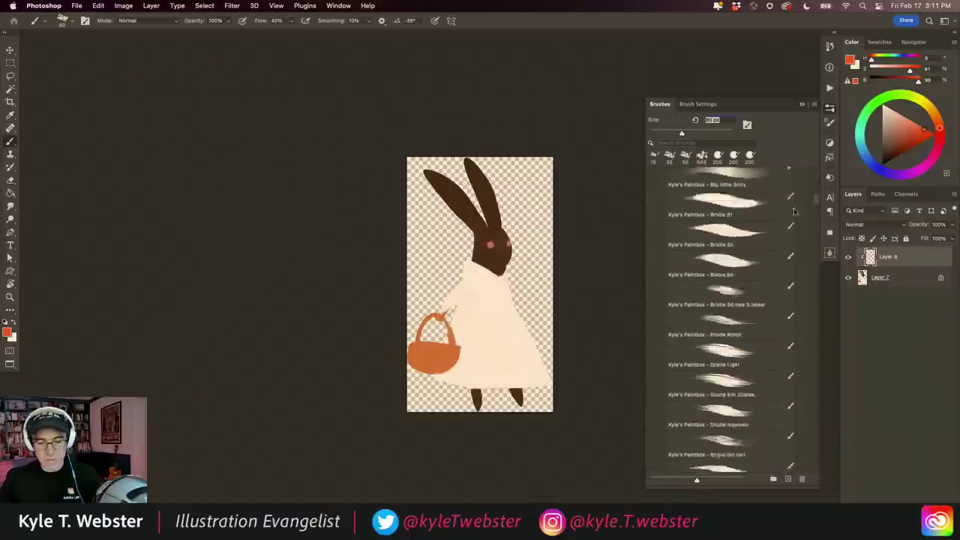
scroll(653, 324, "down", 3)
scroll(652, 330, "down", 2)
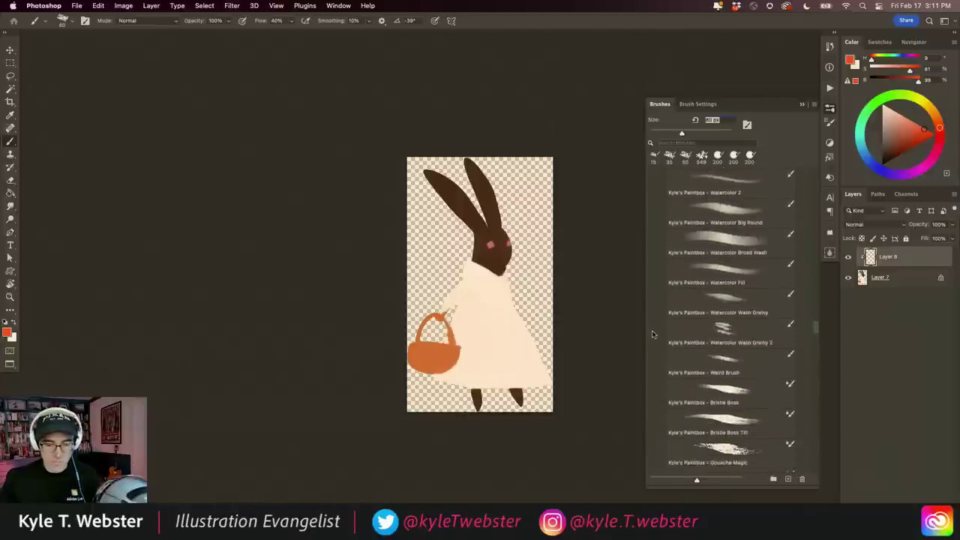
scroll(652, 333, "down", 2)
scroll(652, 335, "down", 2)
scroll(652, 337, "down", 2)
scroll(652, 334, "up", 5)
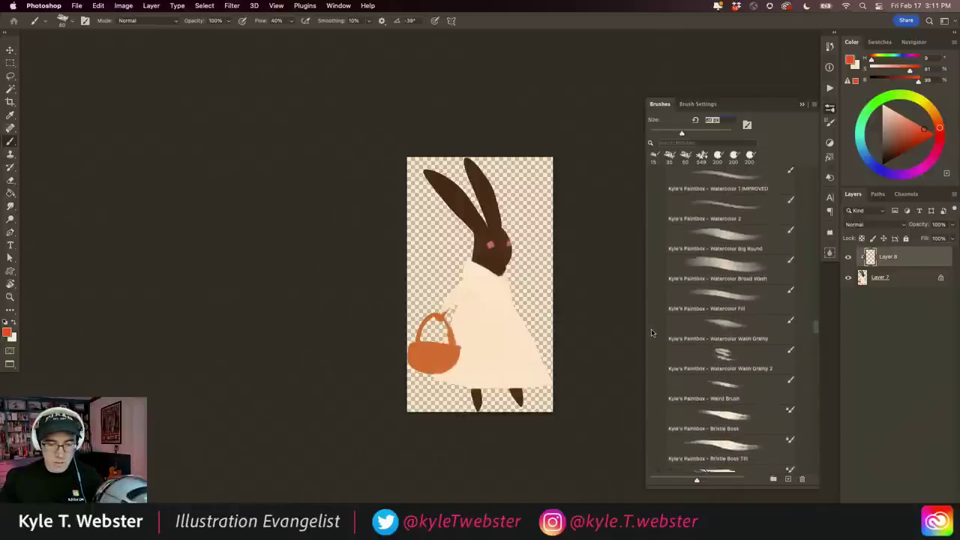
scroll(651, 330, "up", 3)
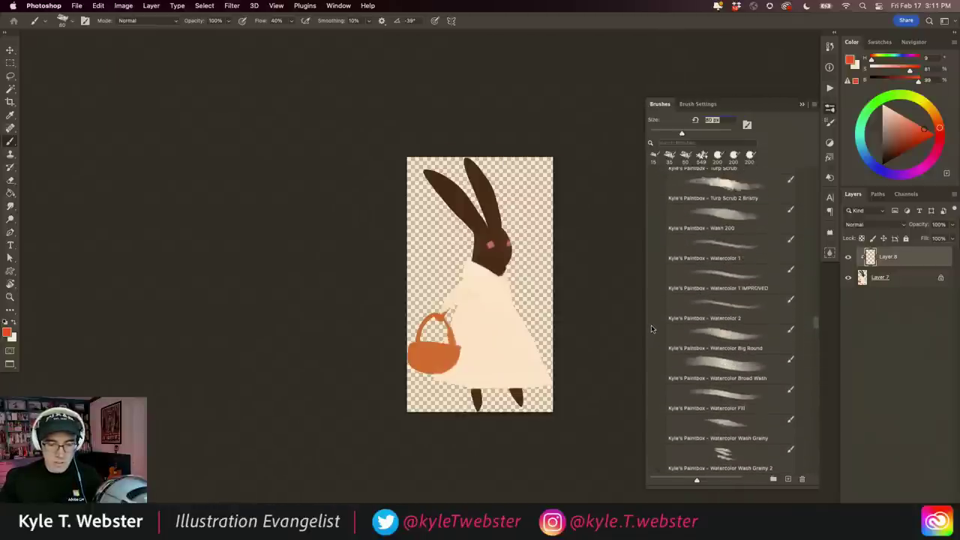
left_click(707, 391)
left_click(803, 105)
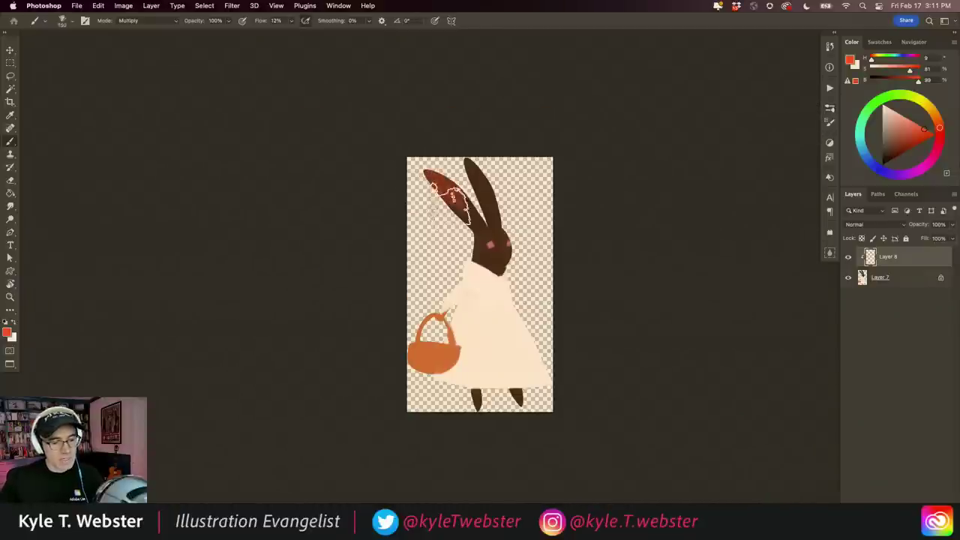
Step: Wash reddish-brown over both ears on Layer 8, toggling the layer to compare
left_click_drag(432, 176, 484, 236)
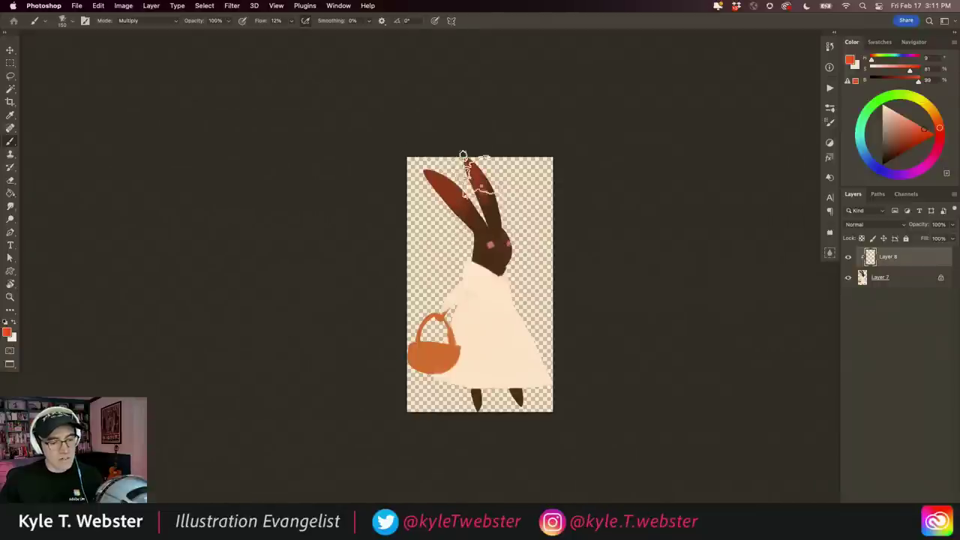
left_click_drag(465, 169, 466, 199)
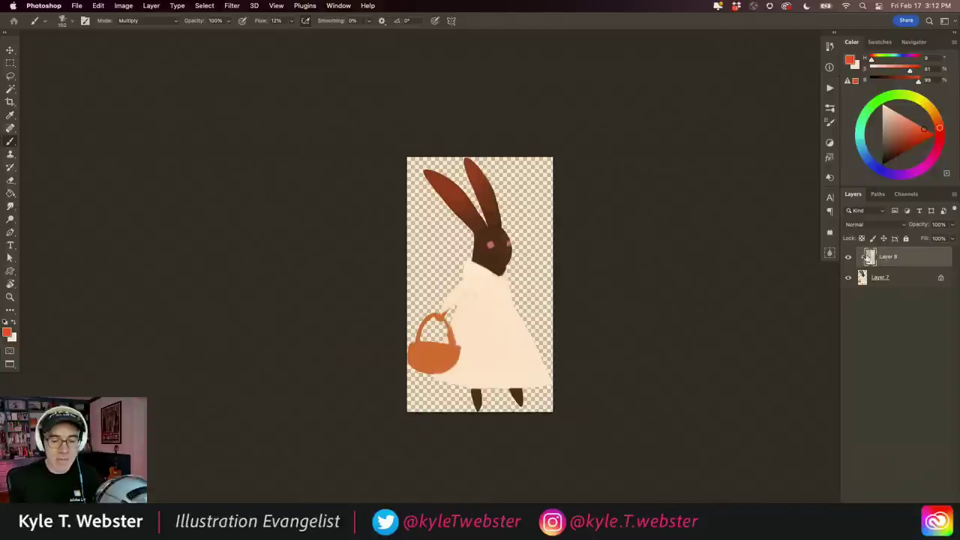
left_click(848, 256)
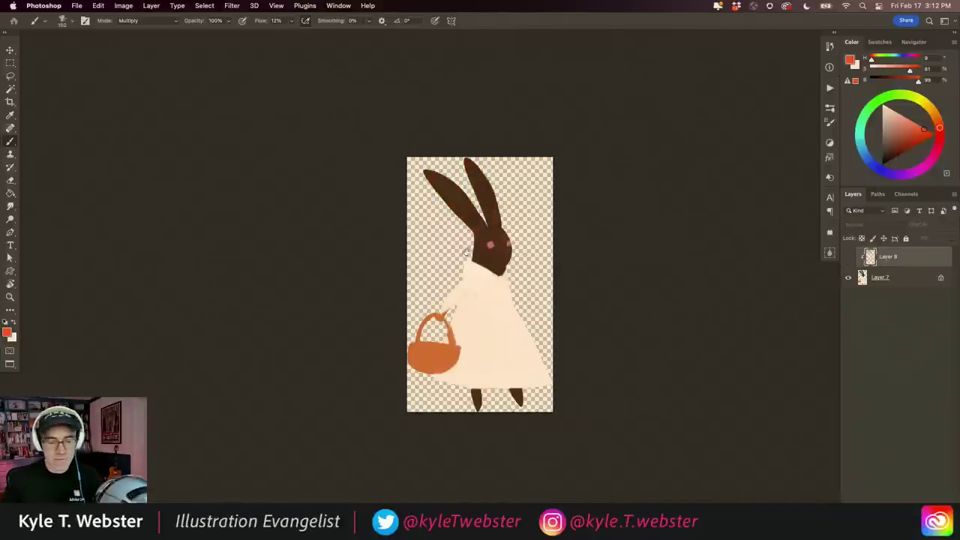
scroll(465, 259, "up", 1)
left_click_drag(441, 272, 407, 287)
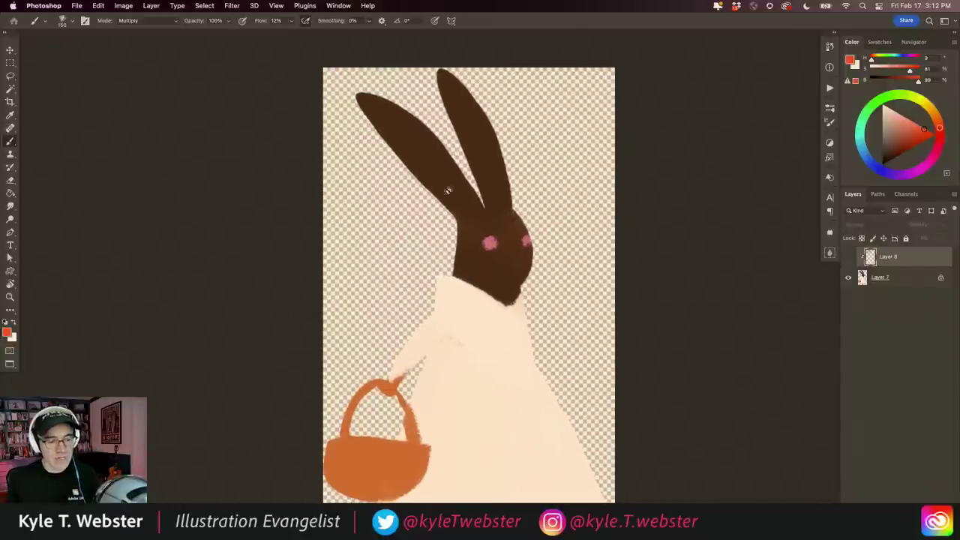
left_click(848, 257)
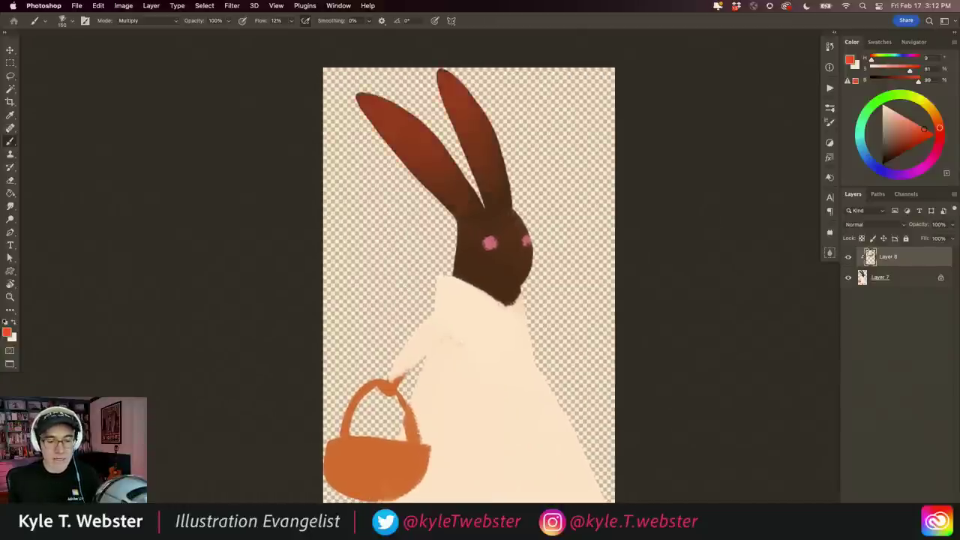
left_click(406, 372, "alt")
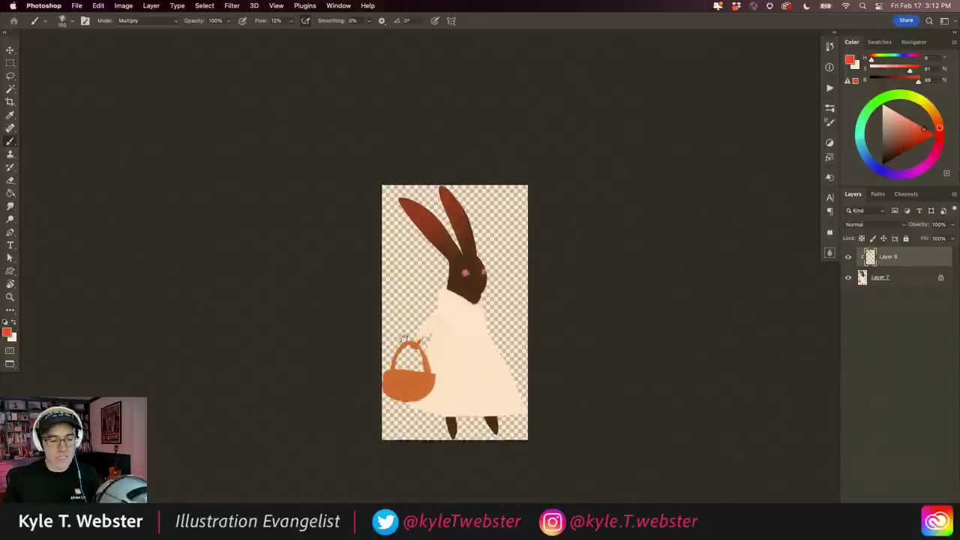
left_click(922, 169)
left_click_drag(922, 169, 934, 154)
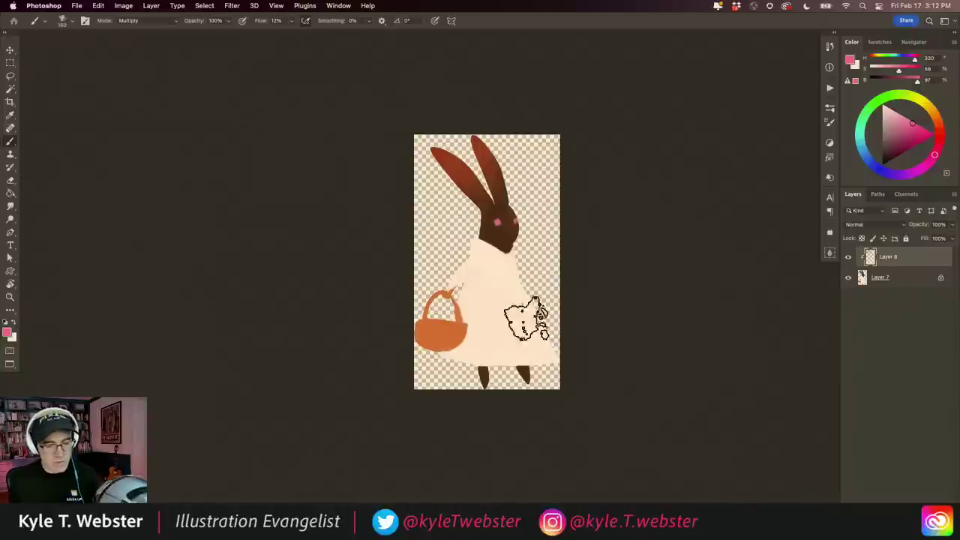
mouse_move(520, 321)
left_mouse_down()
mouse_move(495, 348)
mouse_move(514, 310)
mouse_move(488, 268)
mouse_move(503, 278)
left_mouse_up()
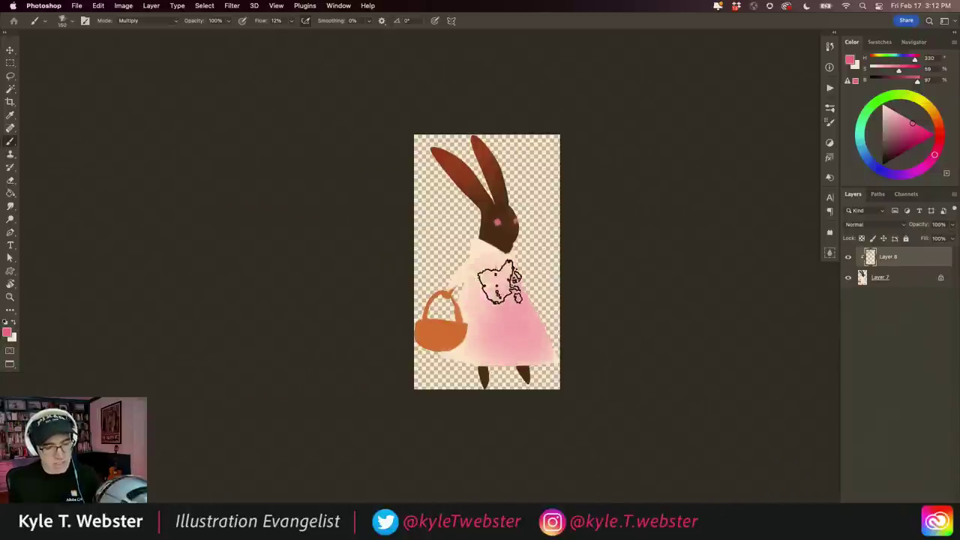
mouse_move(543, 323)
left_mouse_down()
mouse_move(503, 332)
mouse_move(508, 275)
left_mouse_up()
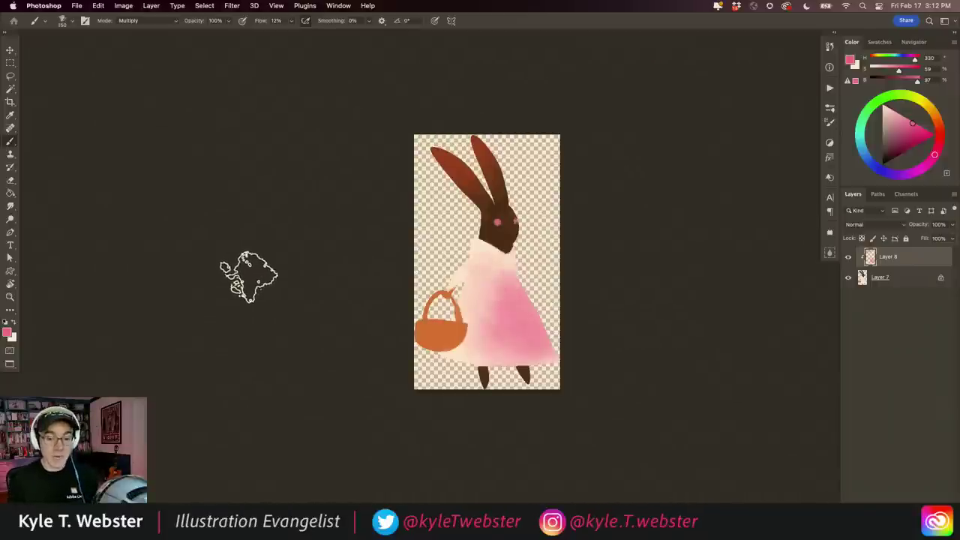
left_click(848, 258)
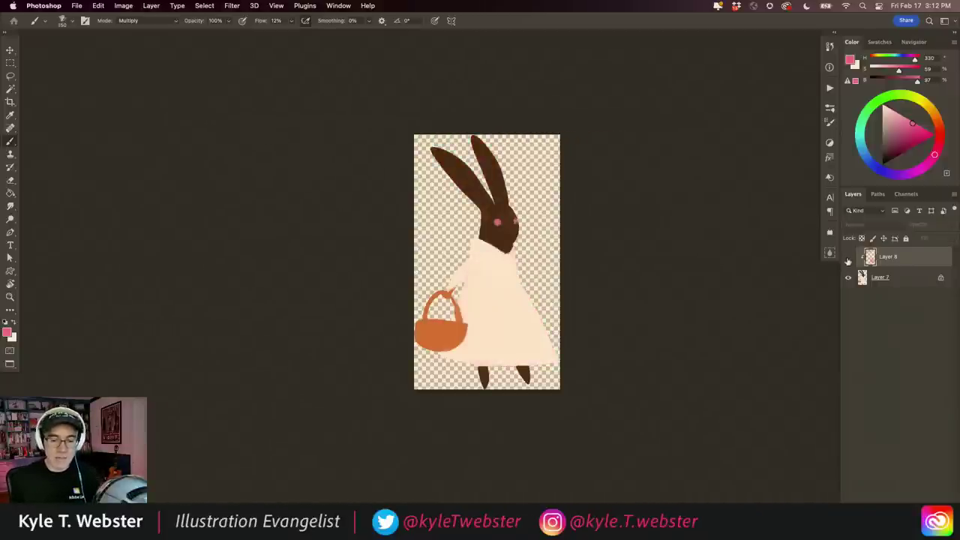
left_click(848, 258)
left_click(848, 257)
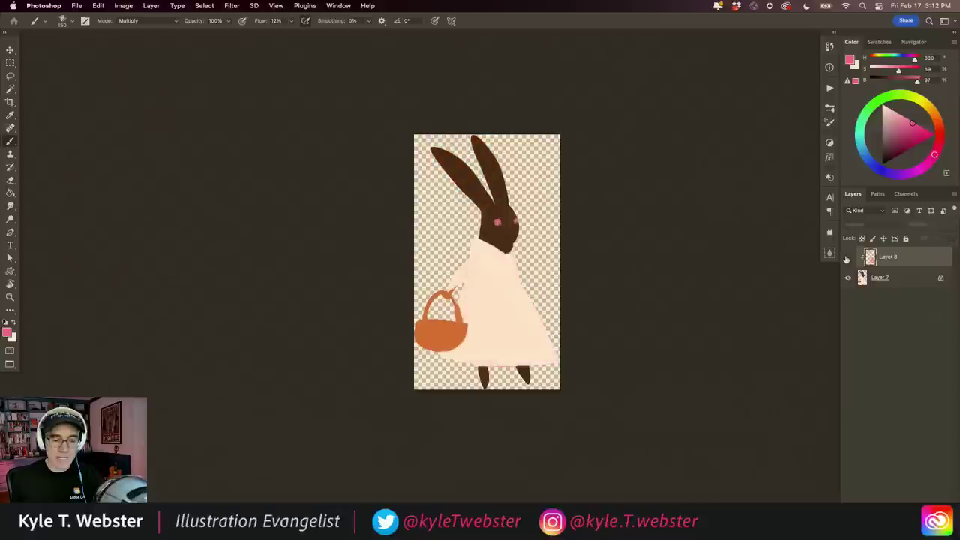
left_click(849, 258)
Step: Show the pink dress shading, zoom in on the rabbit, then zoom out to the whole illustration
left_click(849, 257)
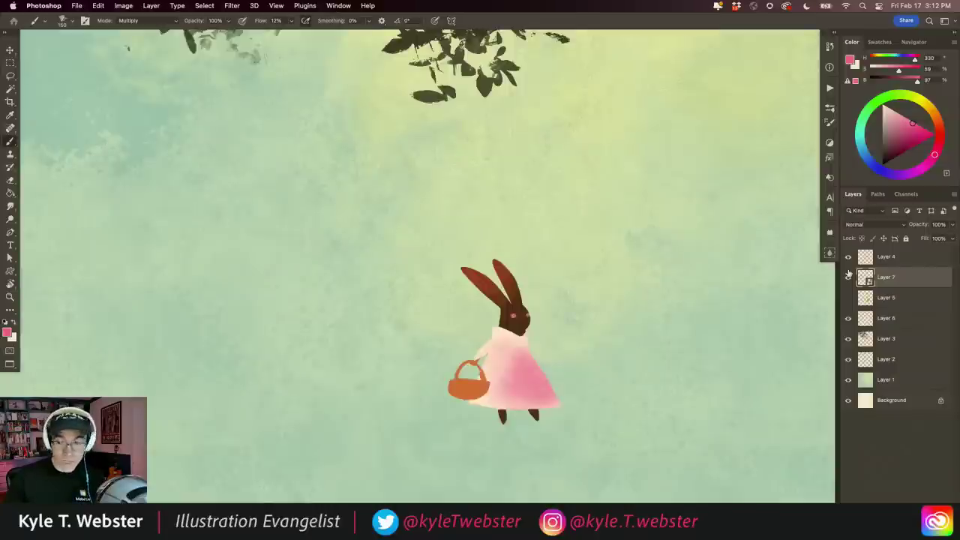
scroll(468, 358, "up", 3)
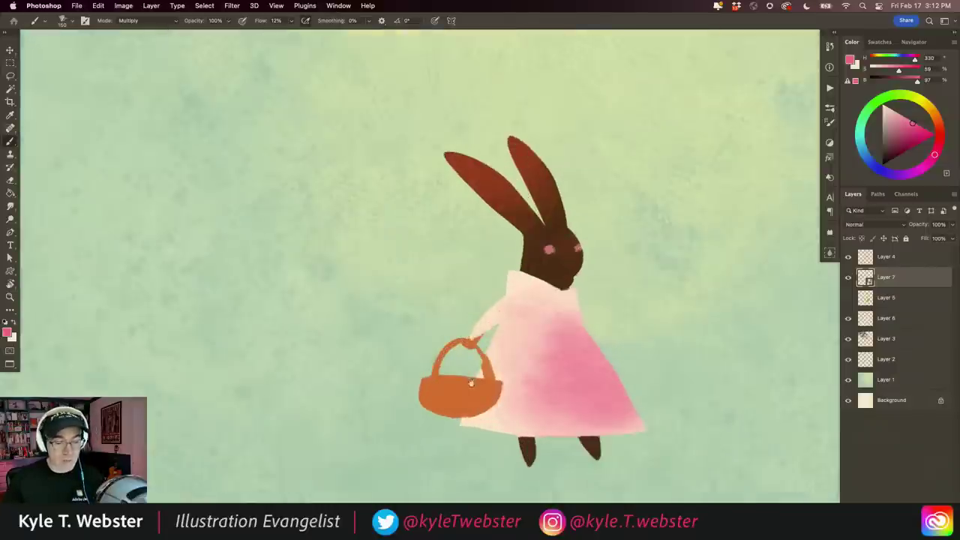
scroll(460, 340, "up", 3)
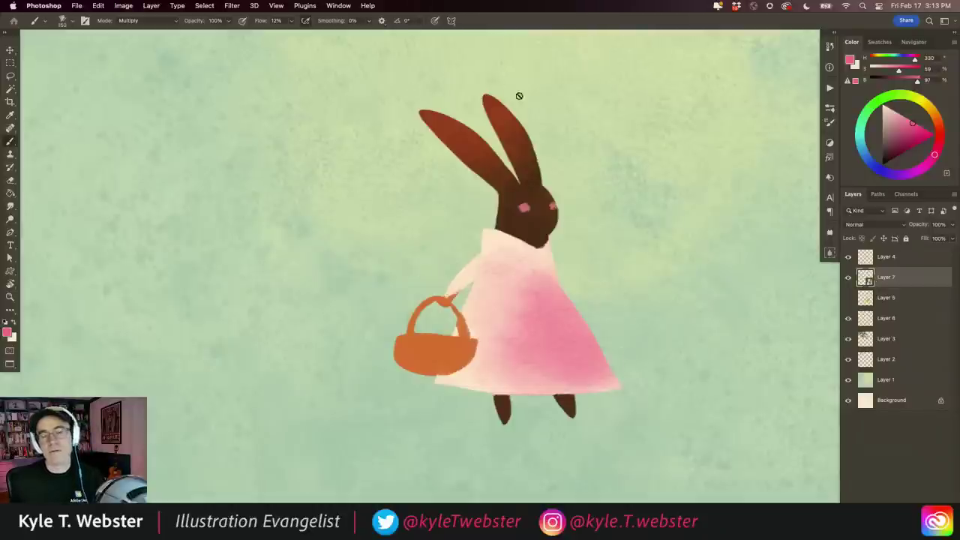
left_click_drag(387, 320, 355, 229)
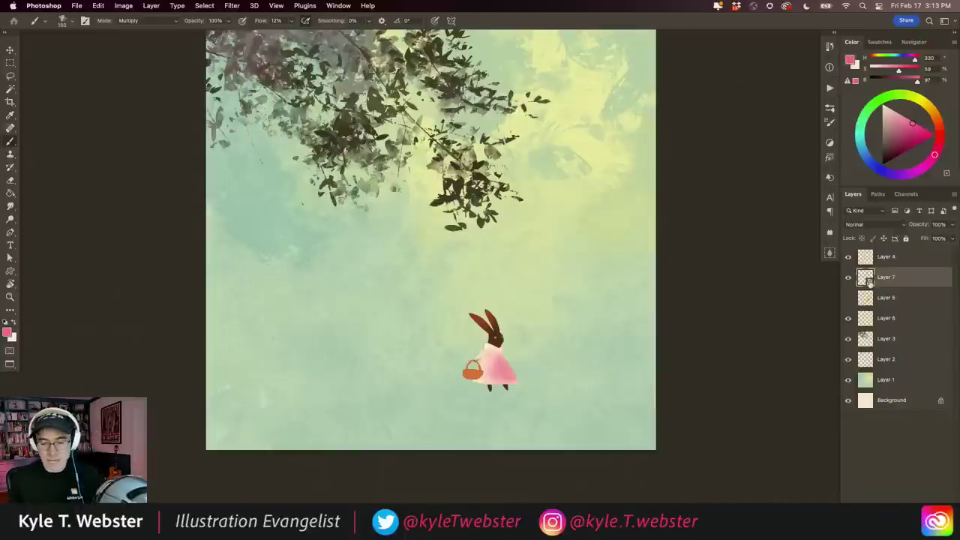
Step: In the Layer 7 smart object, merge the pink shading into the bunny, select all, save and close
double_click(865, 277)
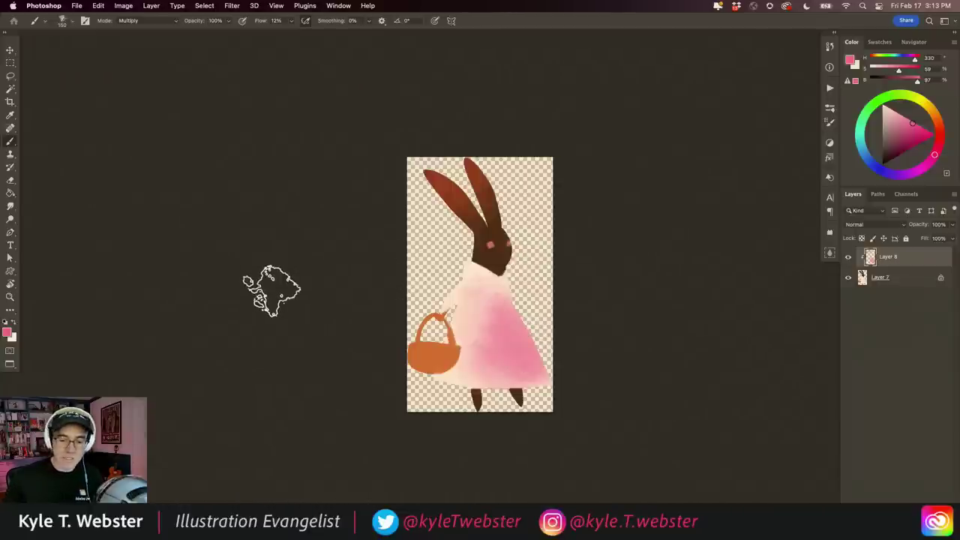
key("super+e")
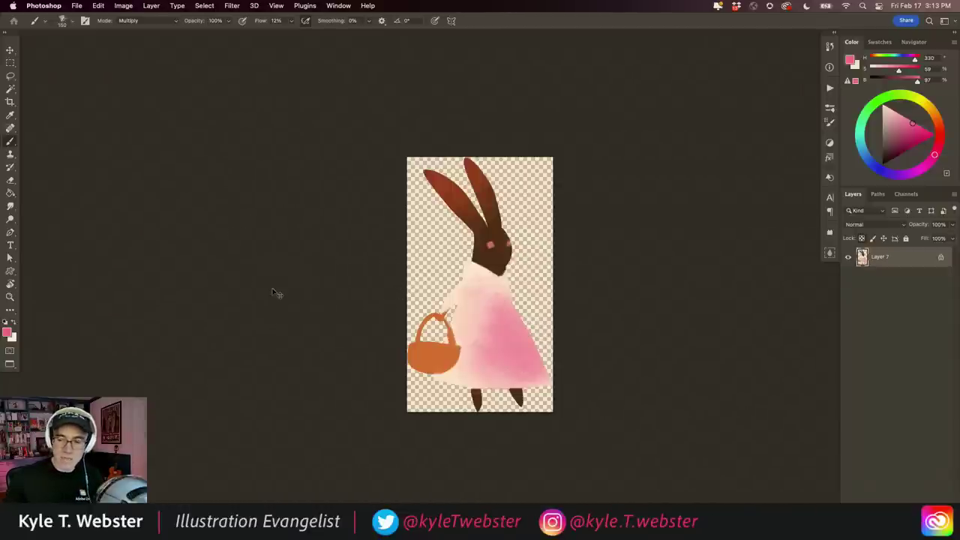
key("super+a")
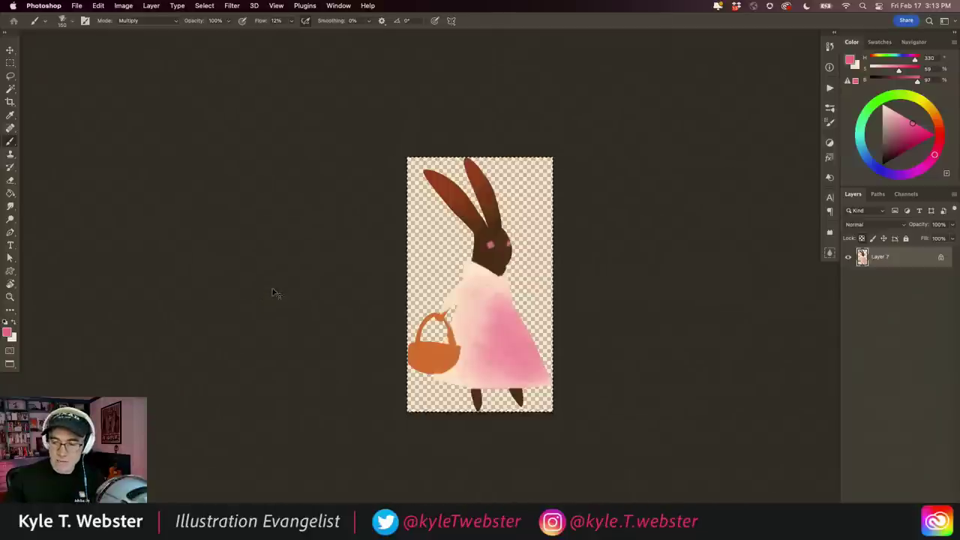
key("super+s")
key("super+w")
Step: Place a bunny copy beside the original on the same baseline, restoring the separate shading layer
key("super+v")
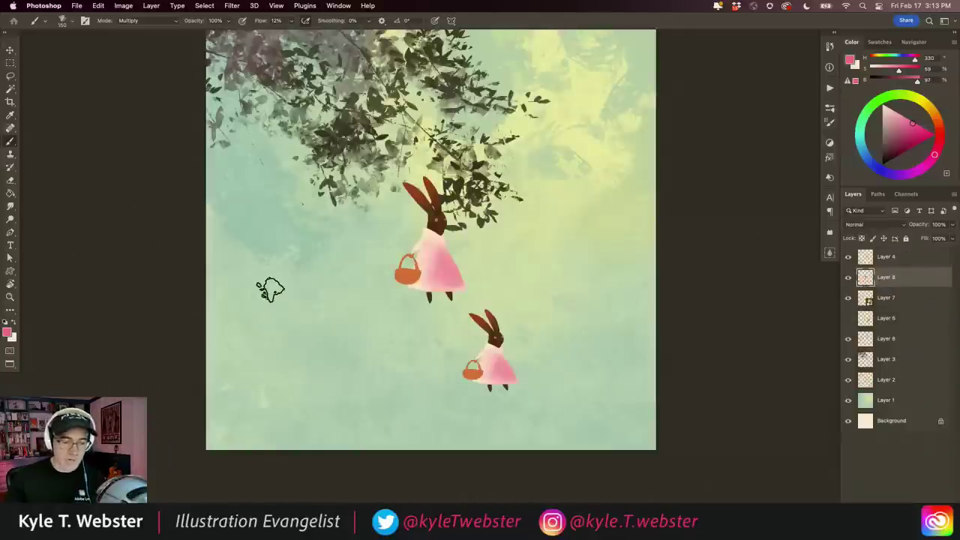
key("v")
left_click_drag(420, 270, 409, 355)
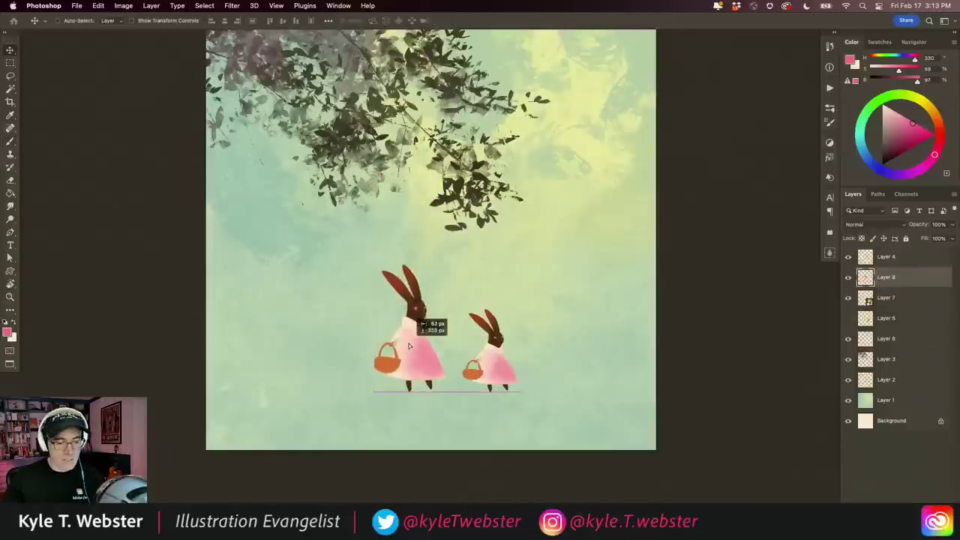
key("ctrl+Tab")
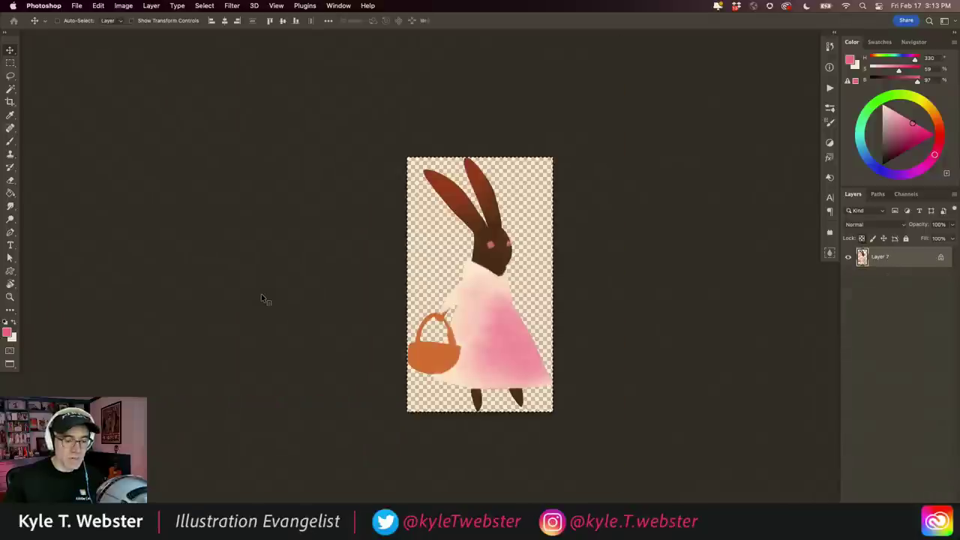
key("super+alt+shift+n")
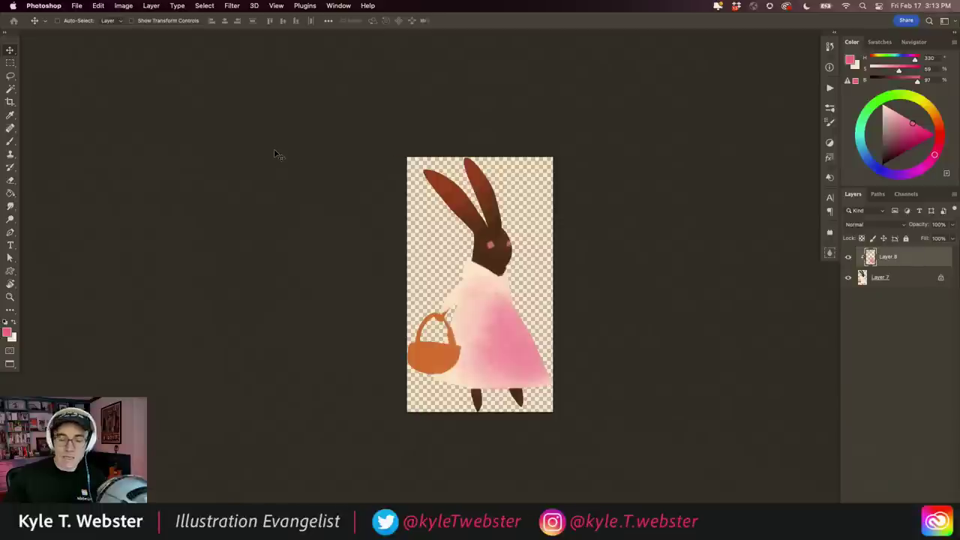
key("ctrl+Tab")
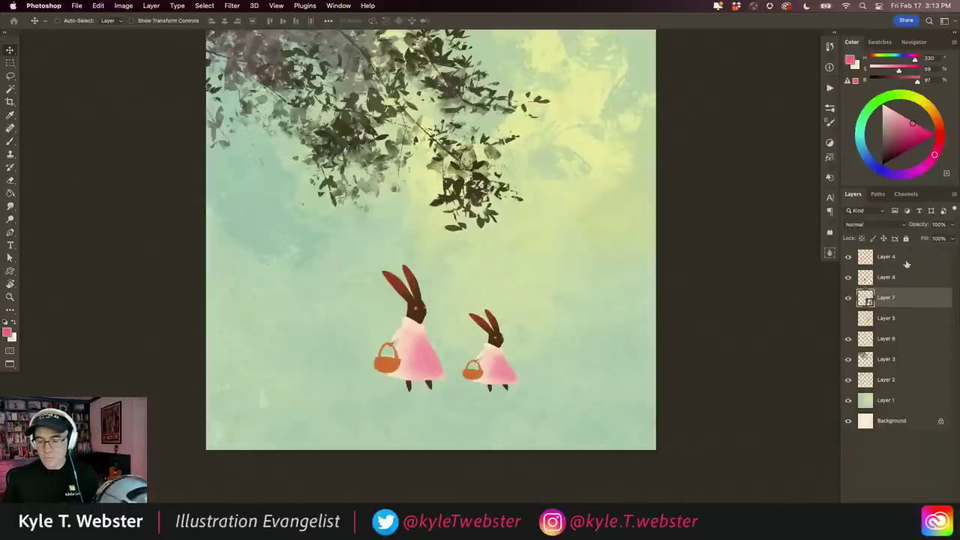
Step: Apply Reset Transform to Layer 7 so the right bunny returns to full size
right_click(880, 300)
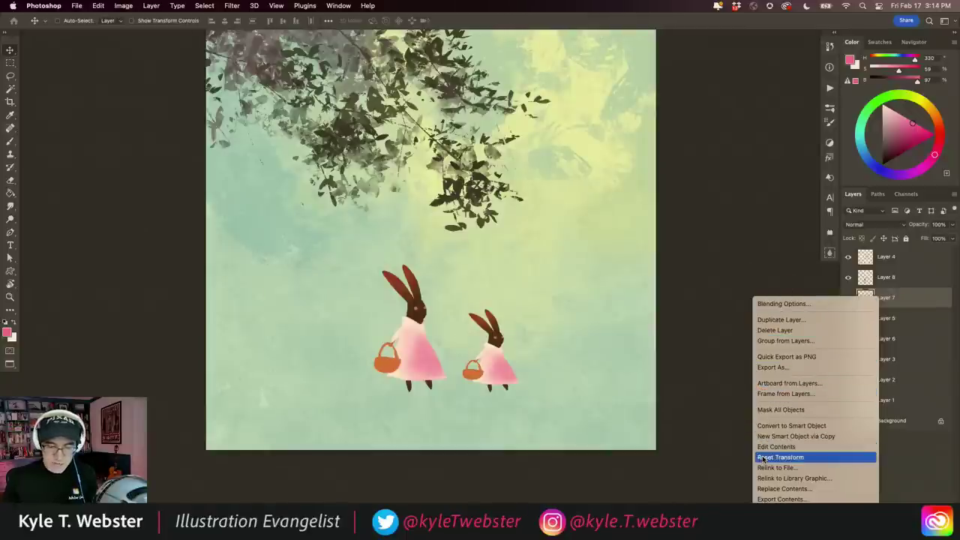
left_click(764, 459)
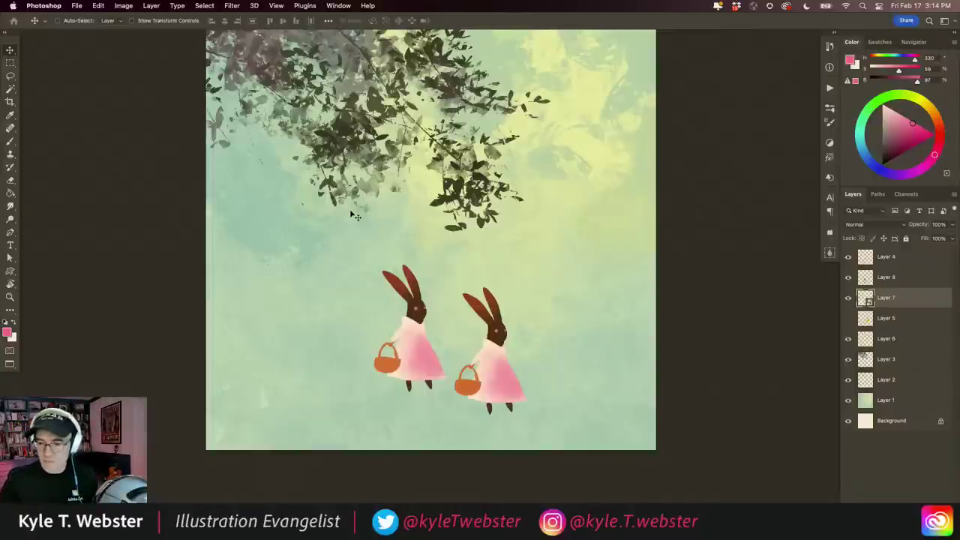
Step: In the bunny document, add a new layer clipped to Layer 8 and choose a blue-violet brush colour
key("ctrl+Tab")
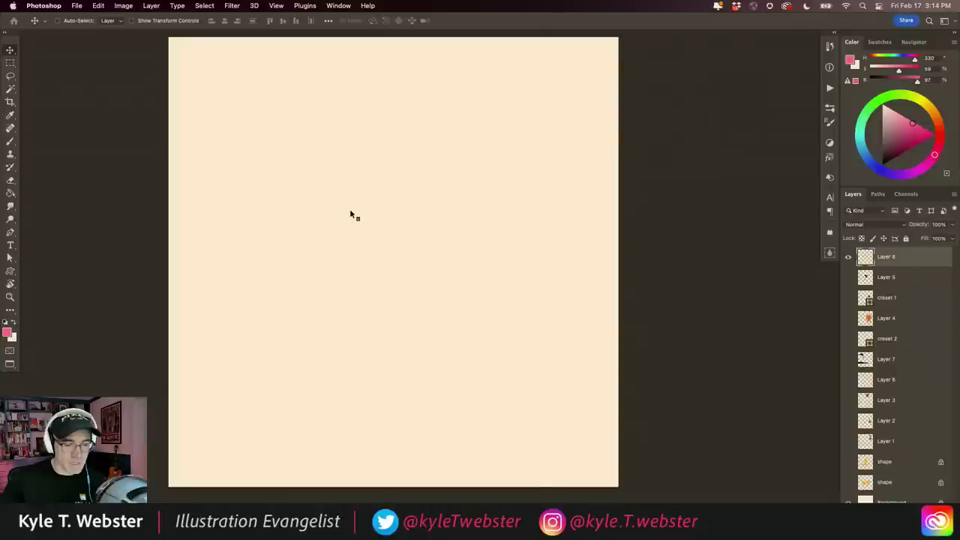
key("ctrl+Tab")
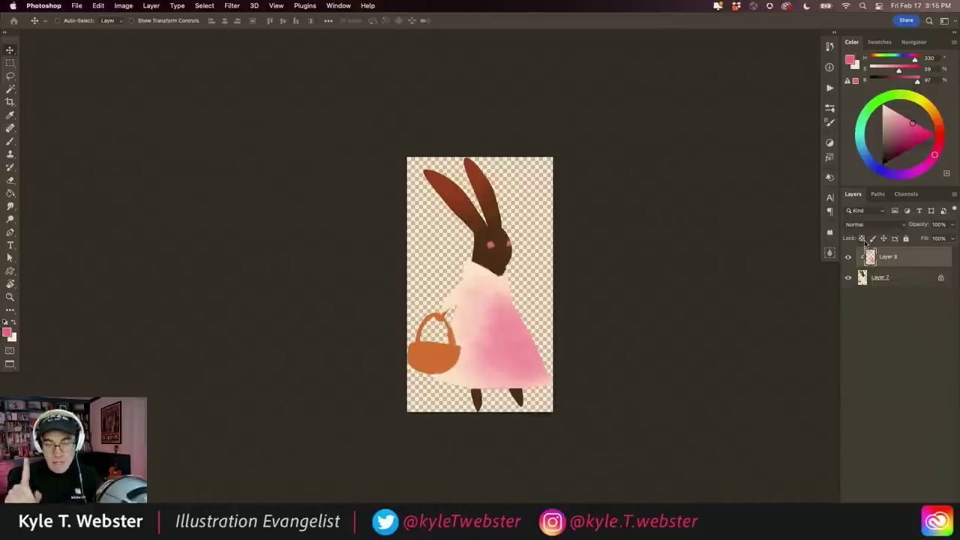
key("ctrl+alt+shift+n")
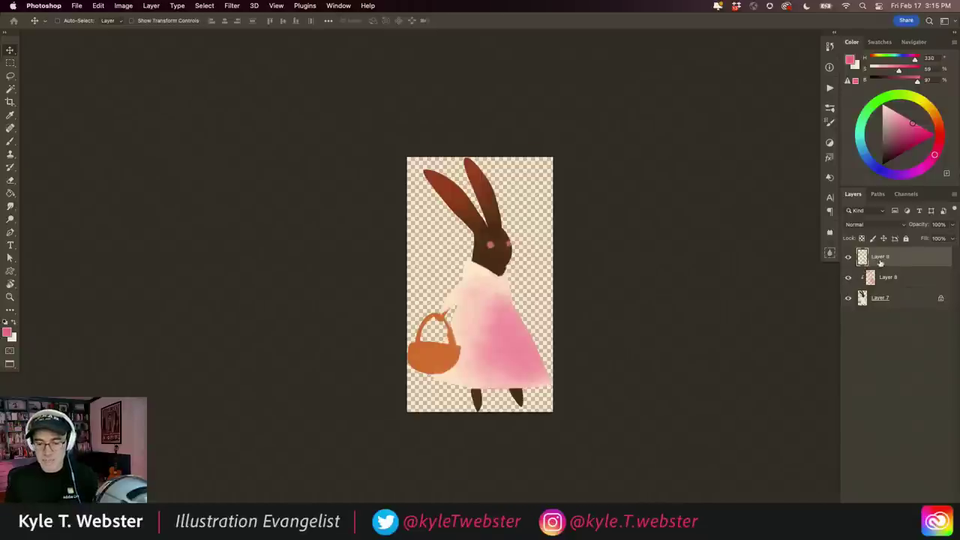
left_click(882, 265, "alt")
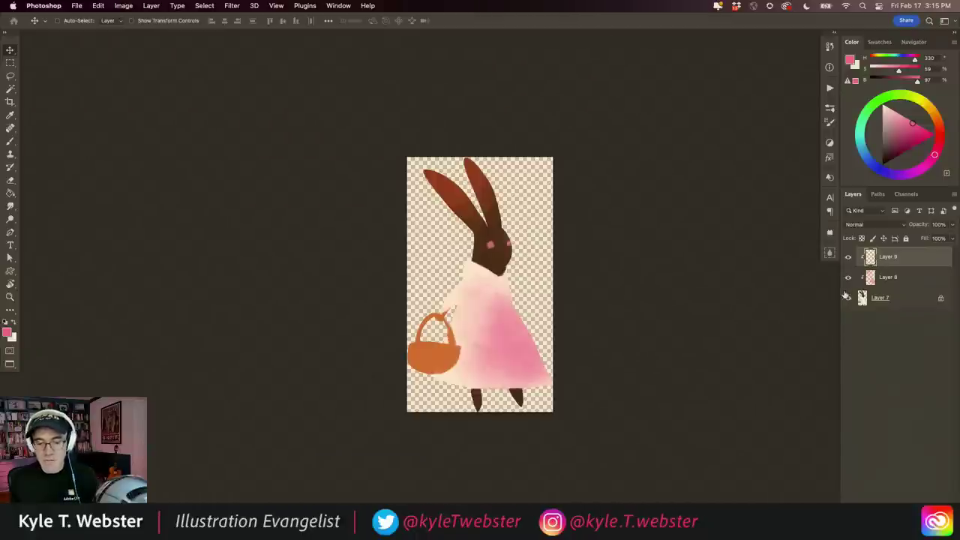
key("b")
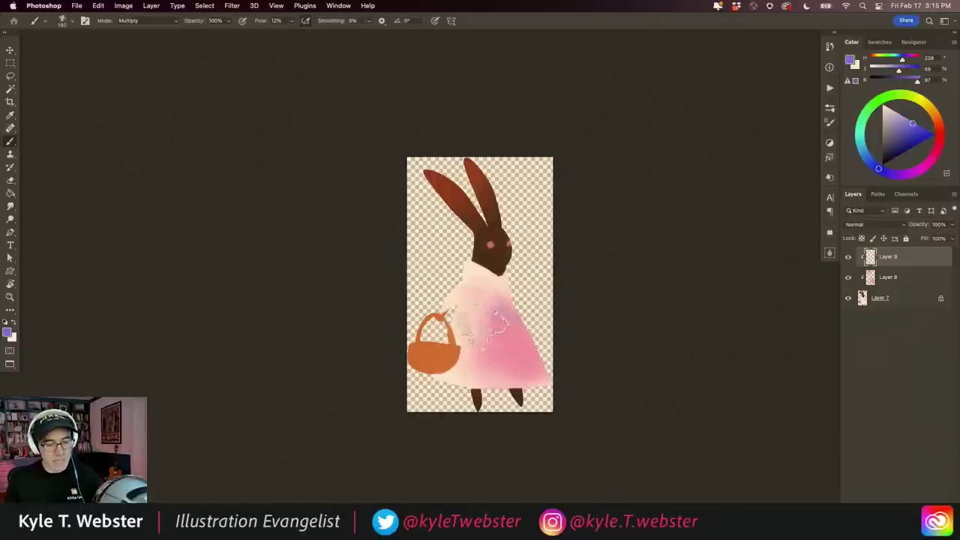
Step: Brush a violet Multiply tint over the dress, basket, head and ears on Layer 9
mouse_move(525, 296)
left_mouse_down()
mouse_move(501, 319)
mouse_move(457, 326)
left_mouse_up()
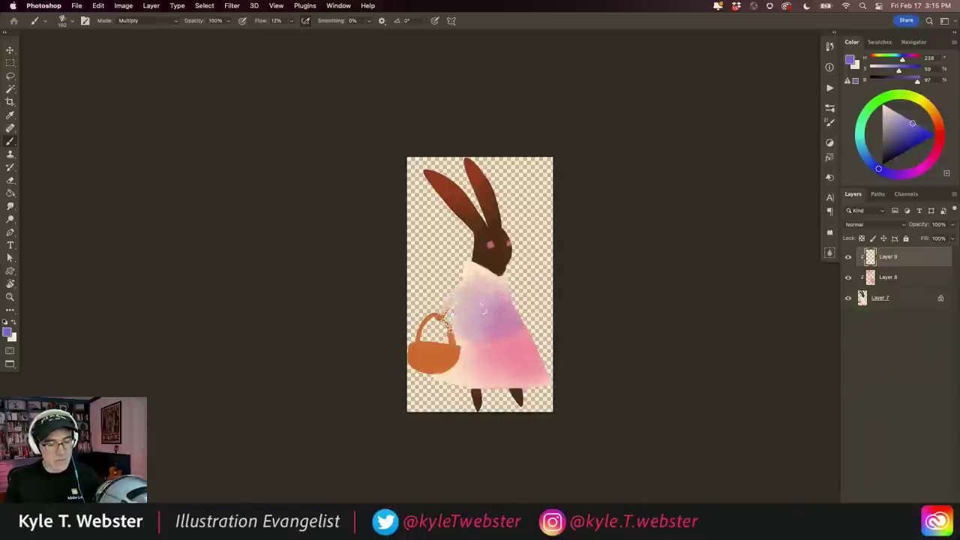
left_click_drag(402, 339, 433, 355)
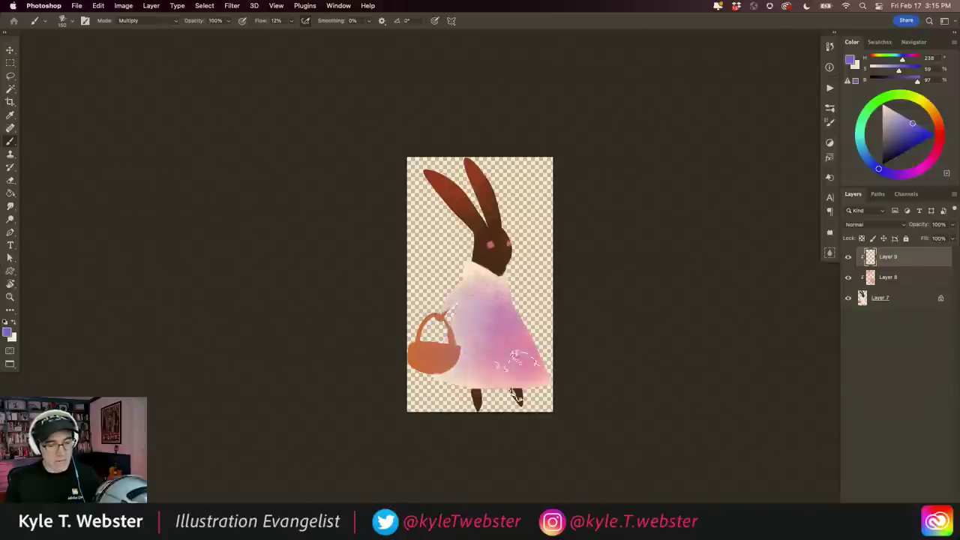
mouse_move(396, 306)
left_mouse_down()
mouse_move(407, 337)
mouse_move(393, 342)
left_mouse_up()
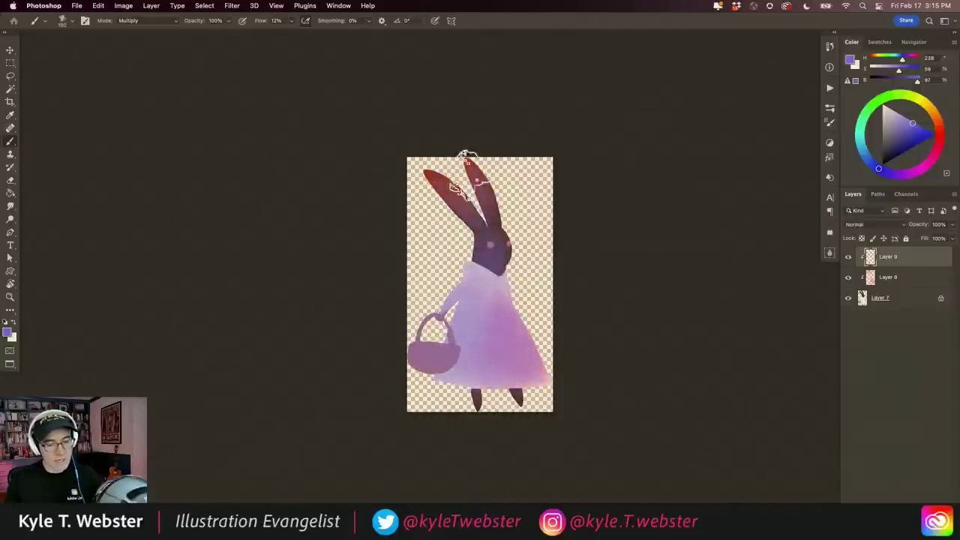
left_click_drag(463, 157, 480, 191)
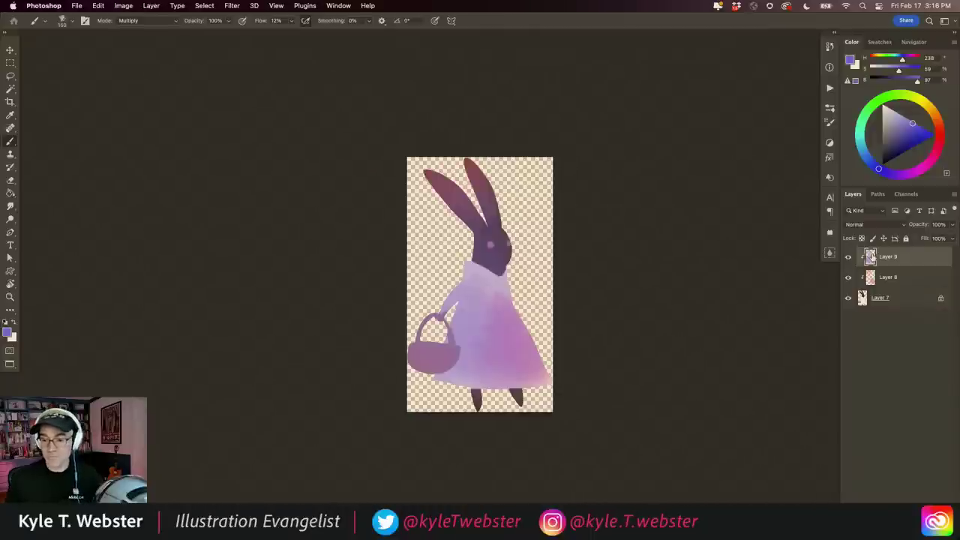
Step: In the forest scene, nudge the smaller right bunny toward the other and add an empty layer above
key("ctrl+Tab")
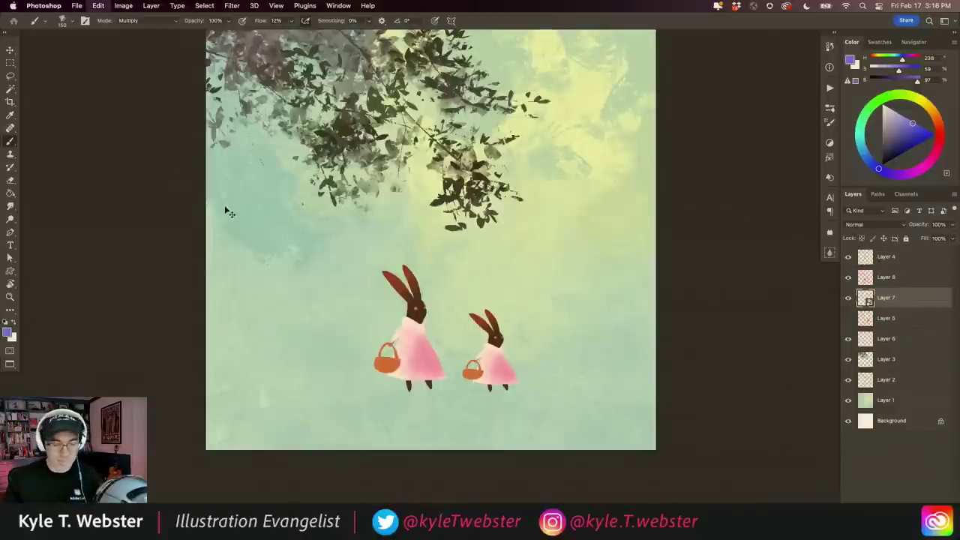
key("v")
left_click_drag(492, 358, 483, 358)
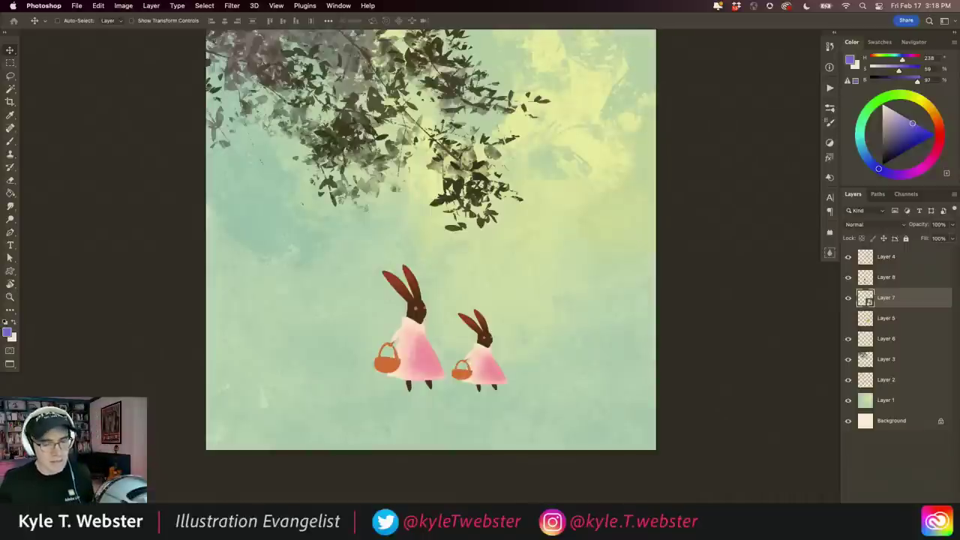
key("super+alt+shift+n")
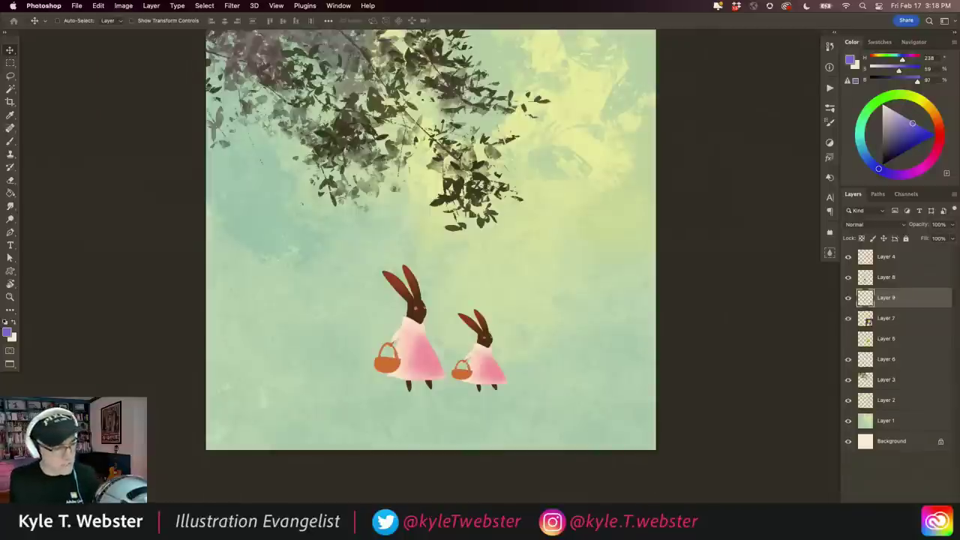
left_click(10, 272)
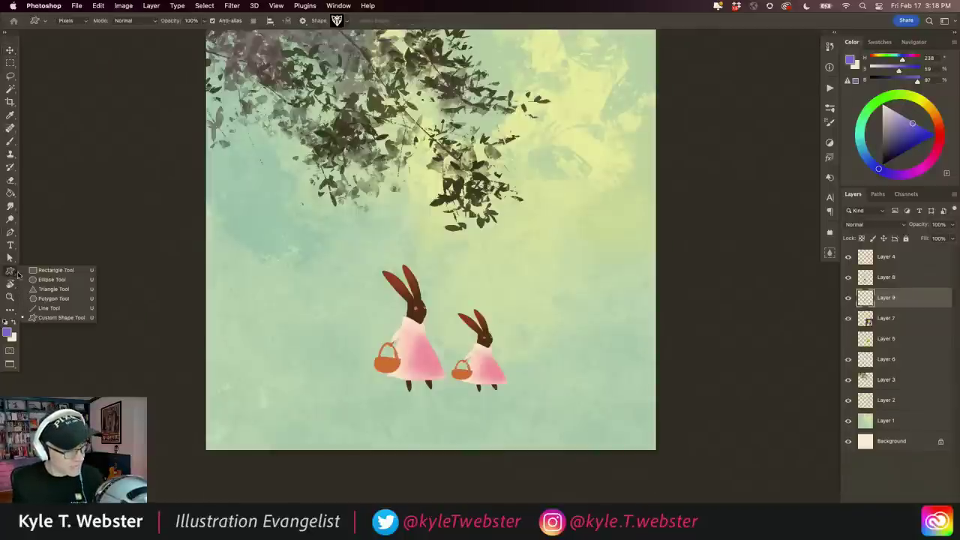
Step: Draw a large purple circle as an Ellipse shape layer right of the bunnies
left_click(27, 279)
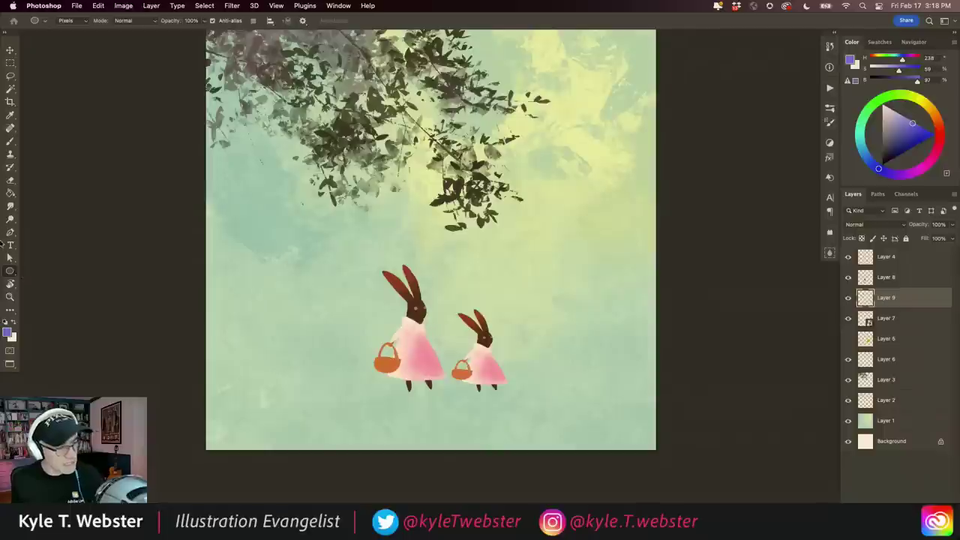
left_click(67, 21)
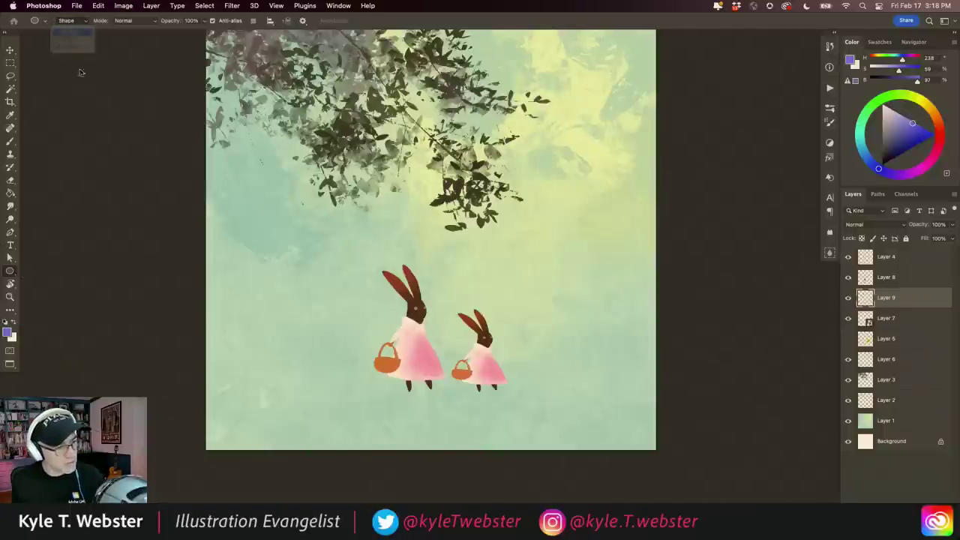
left_click(69, 32)
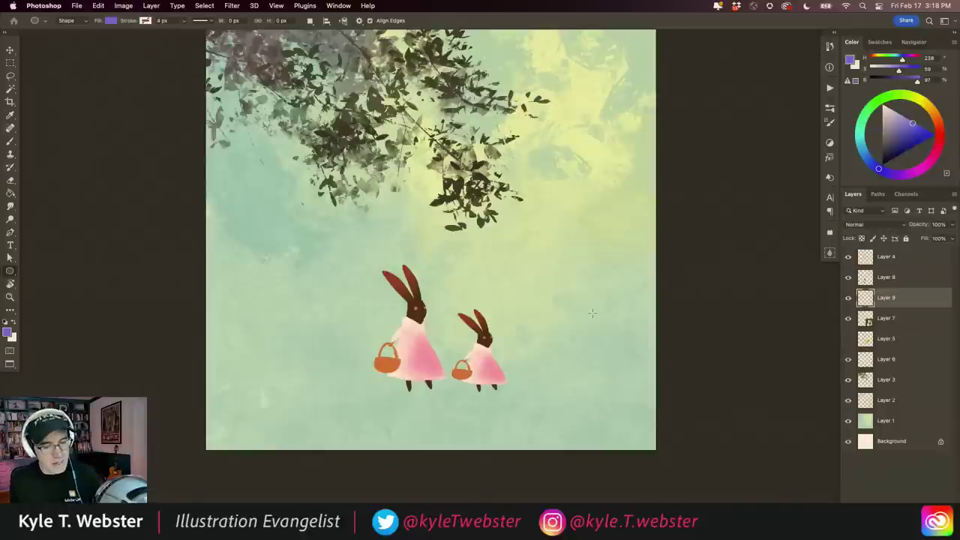
left_click_drag(529, 200, 608, 279)
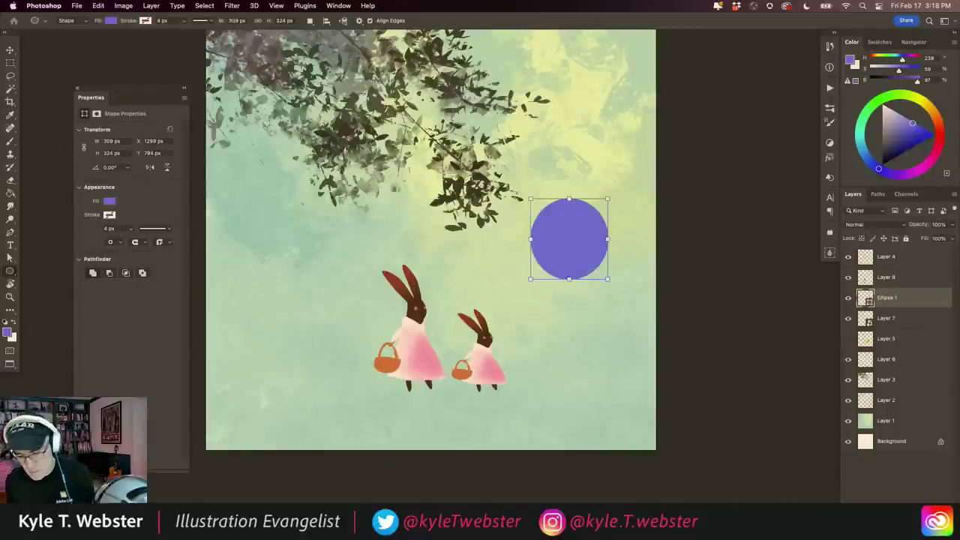
Step: On a new layer, draw a smaller pink circle overlapping the purple one
key("ctrl+alt+shift+n")
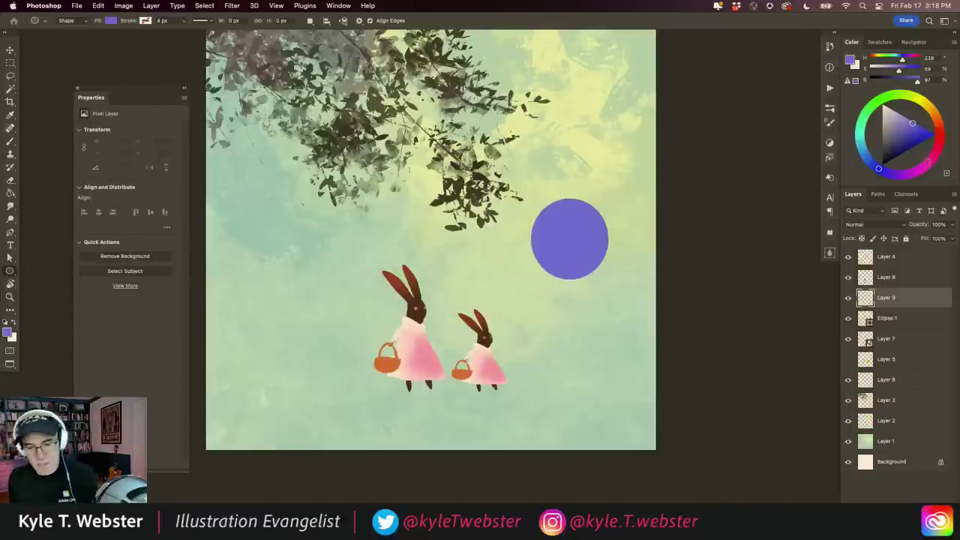
left_click(926, 165)
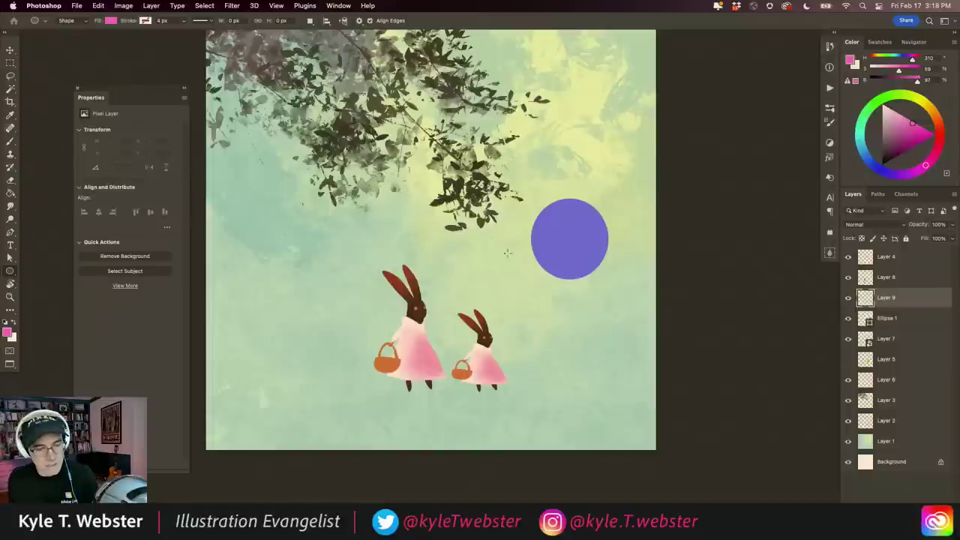
left_click_drag(513, 242, 555, 285)
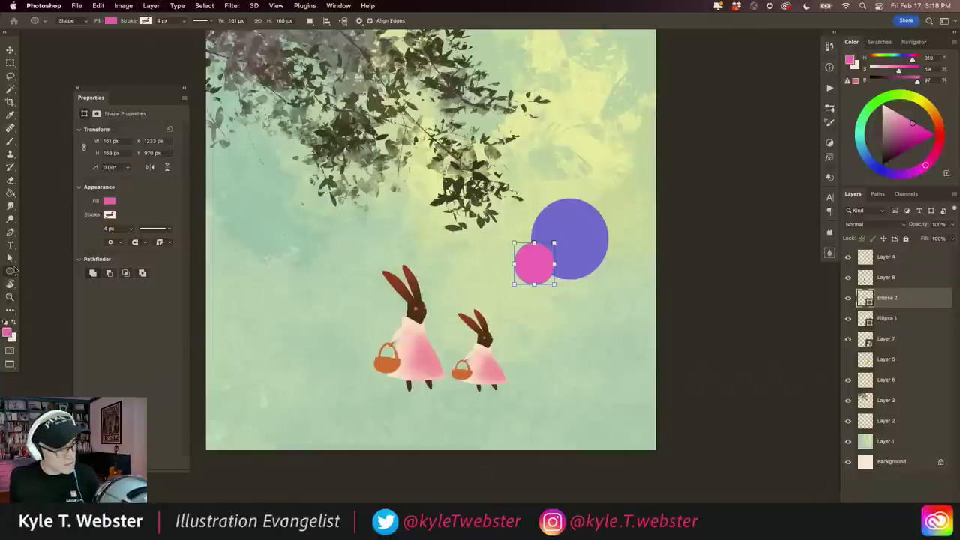
Step: Select the Triangle tool, set a dark maroon foreground colour, and add an empty layer
right_click(11, 271)
left_click(30, 288)
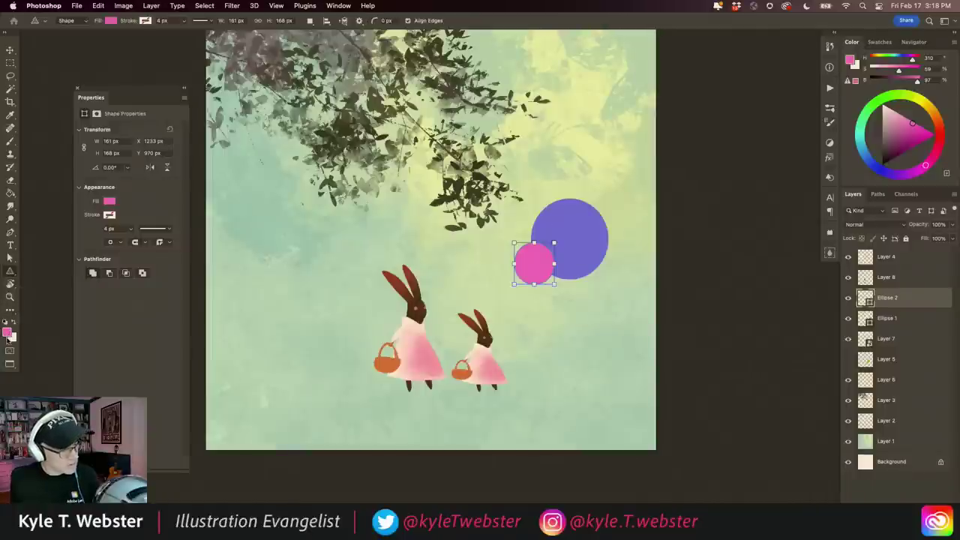
left_click(8, 333)
left_click(535, 386)
left_click(653, 283)
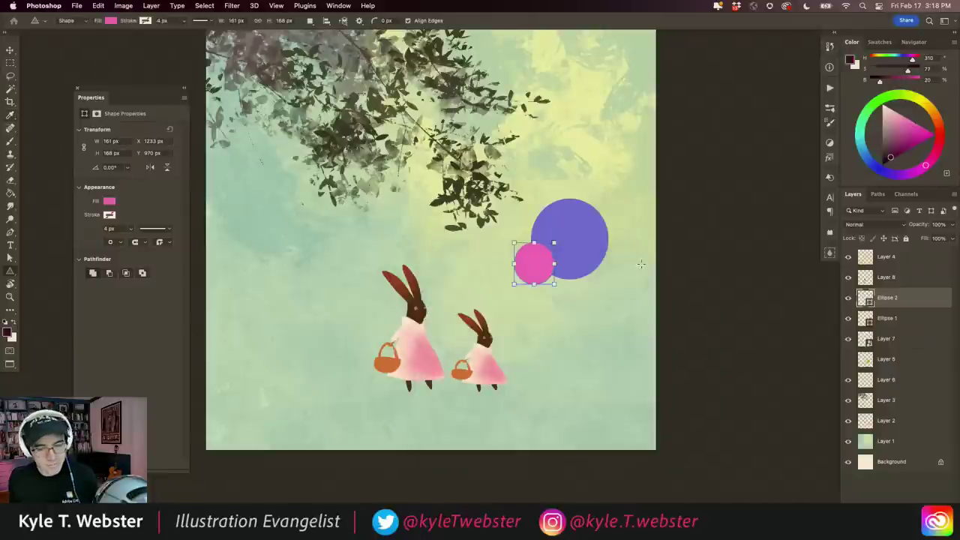
key("ctrl+shift+alt+n")
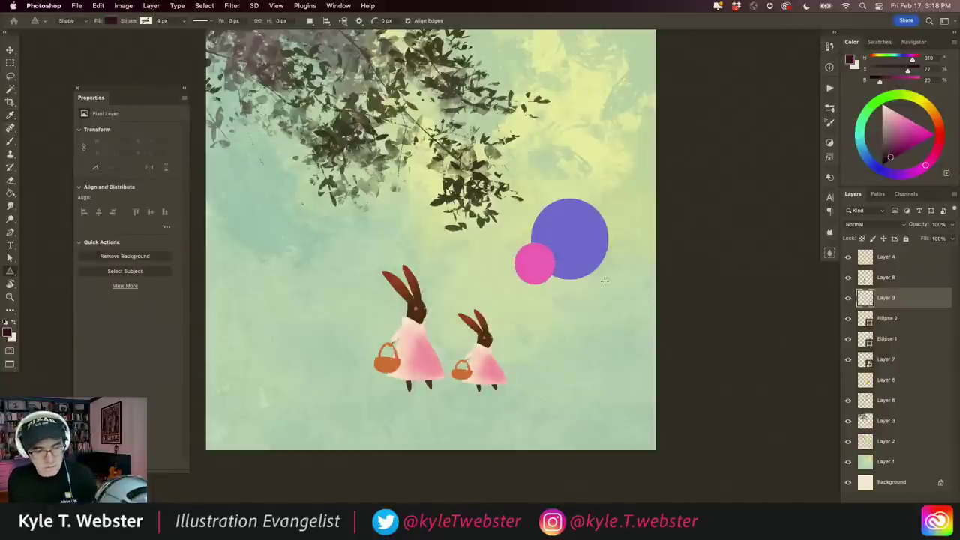
Step: Draw a dark maroon triangle beneath the purple circle and select the circle and triangle layers together
left_click_drag(580, 267, 615, 339)
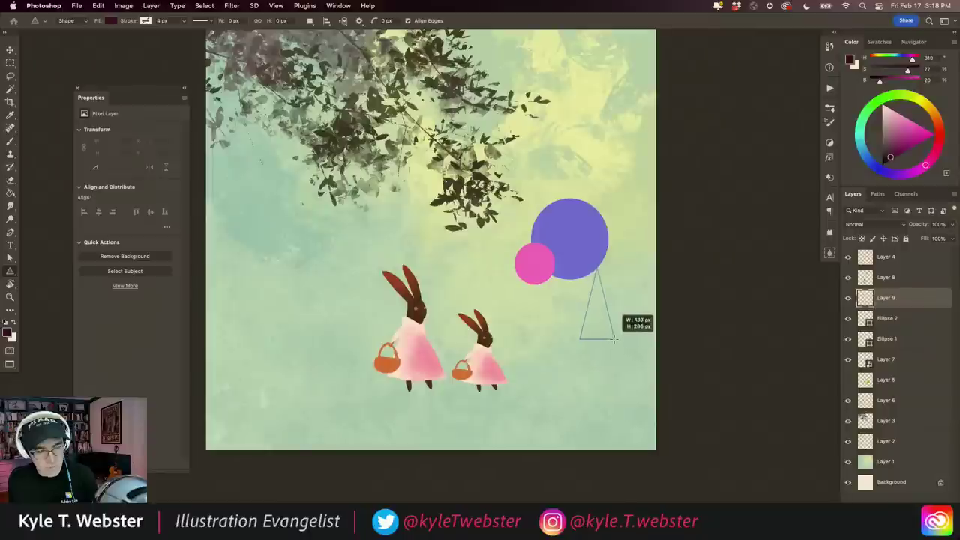
left_click_drag(611, 301, 618, 310)
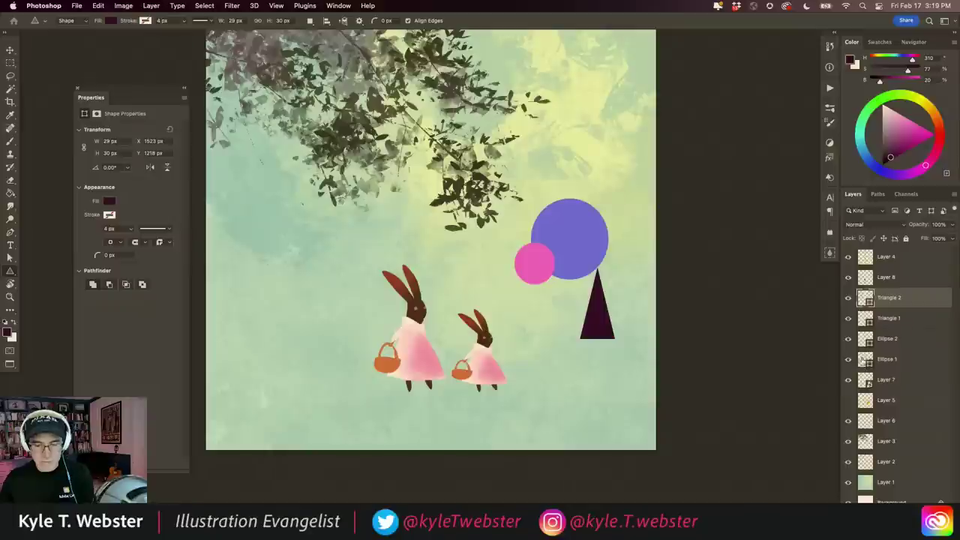
left_click(864, 363, "shift")
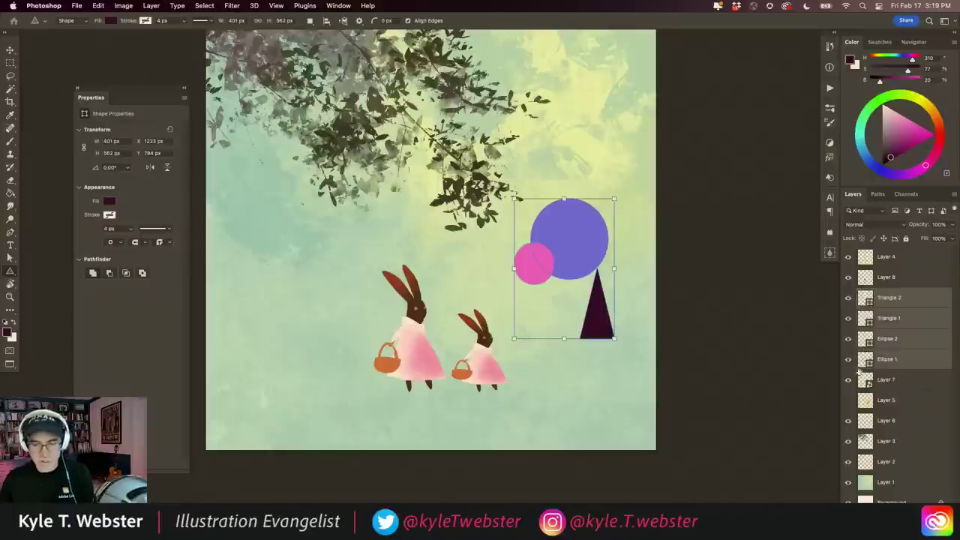
left_click(849, 400)
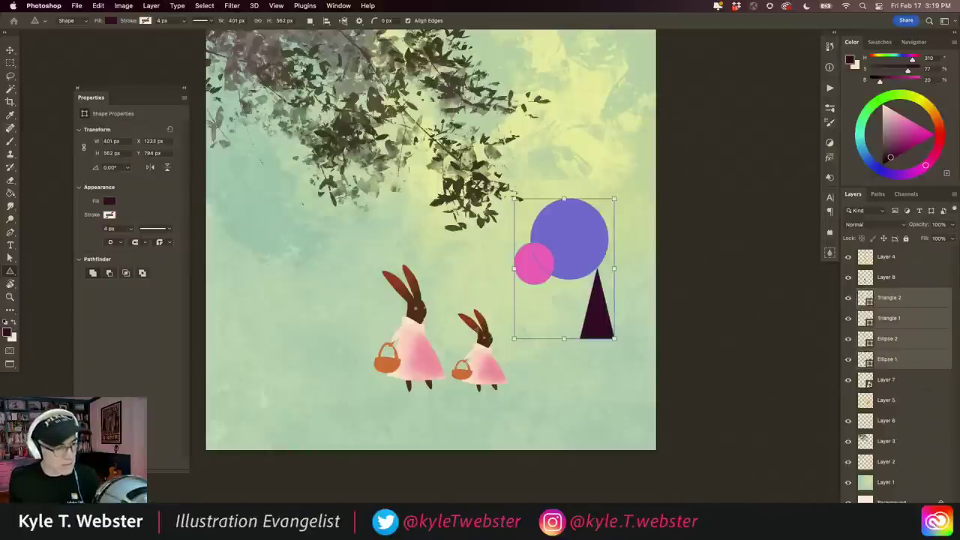
left_click(98, 5)
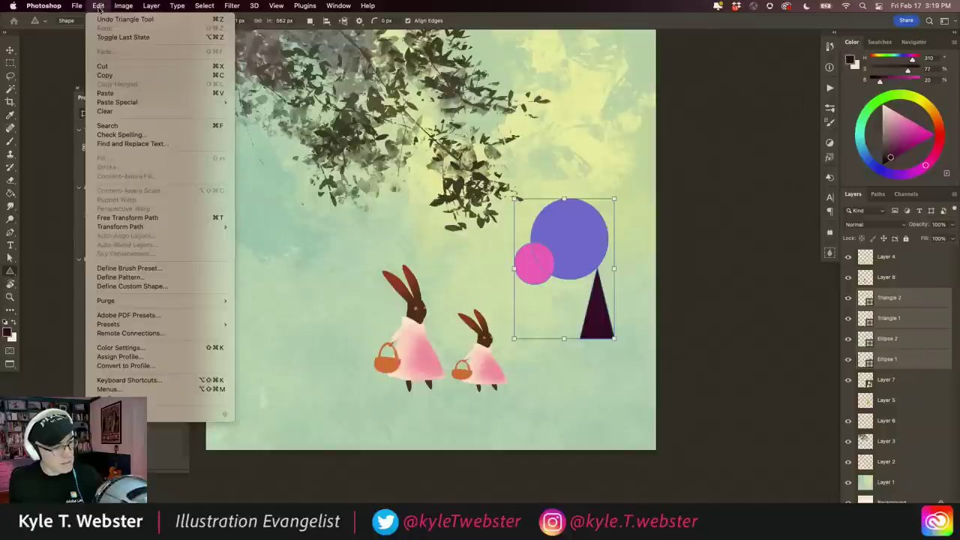
Step: Define the two circles and triangle as a custom shape, accepting the default name
left_click(120, 288)
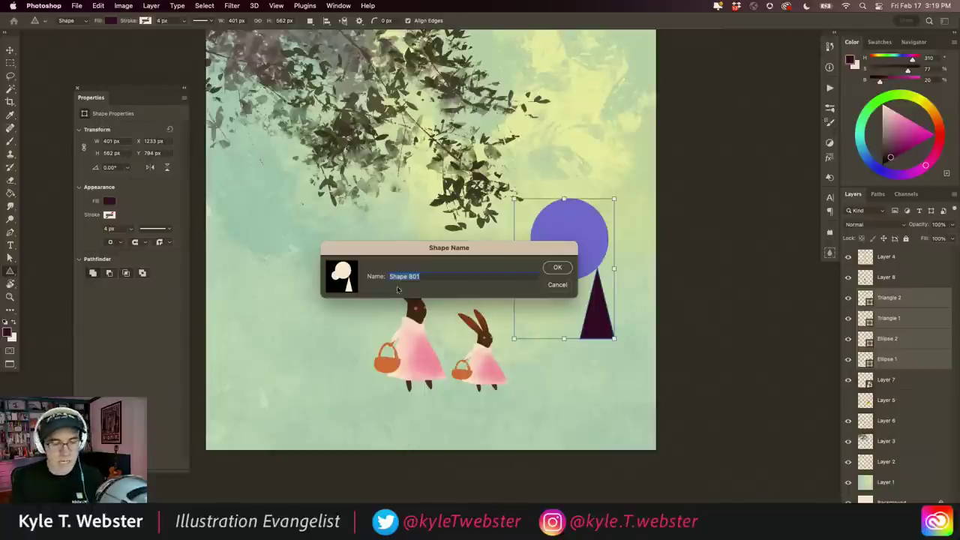
left_click(559, 286)
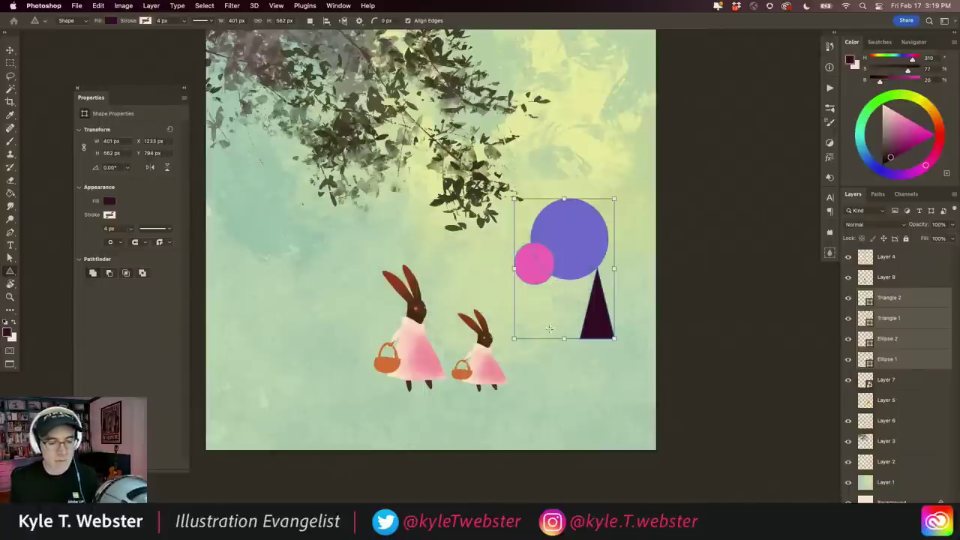
left_click(10, 51)
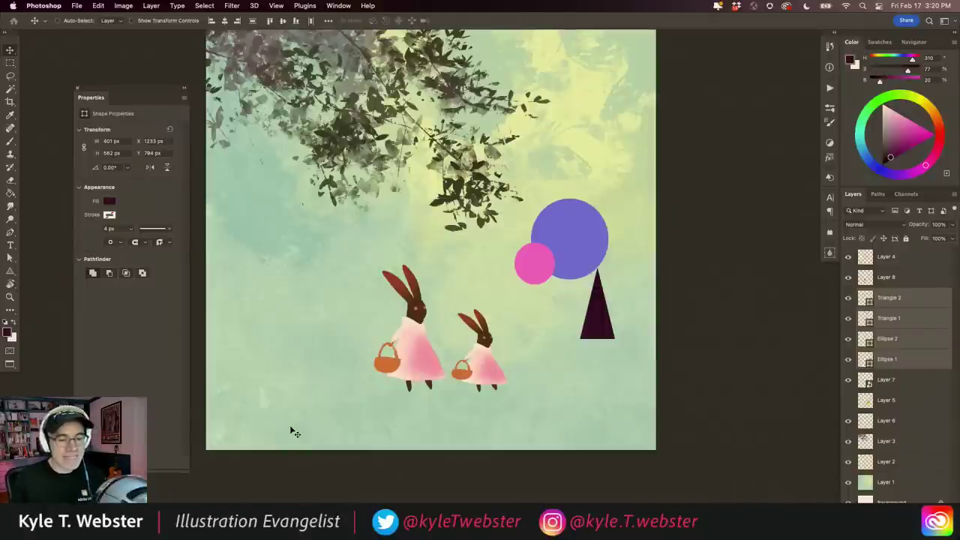
scroll(393, 274, "up", 2)
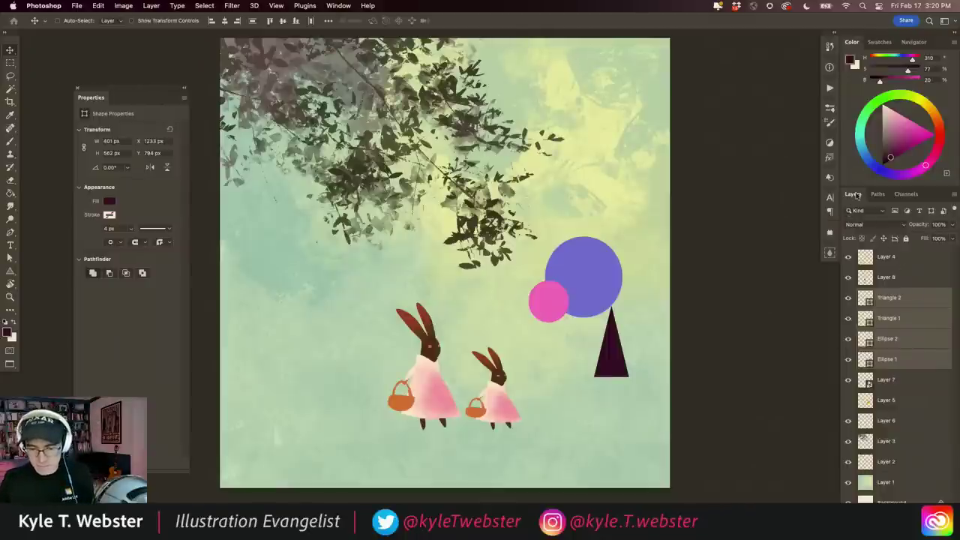
Step: Hide Layers 4 to 7 (bunnies and shapes) and add an empty layer on top
left_click_drag(849, 256, 848, 379)
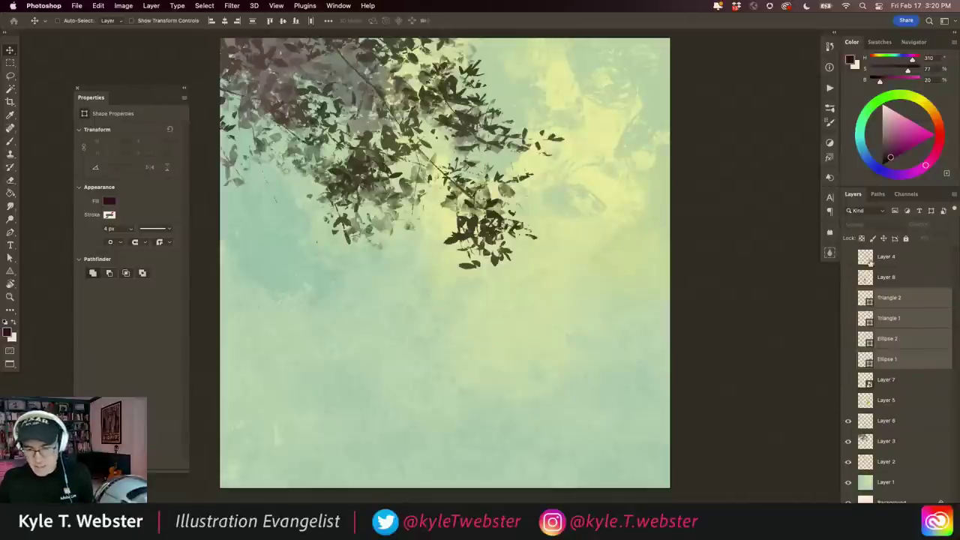
key("alt+period")
key("alt+shift+super+n")
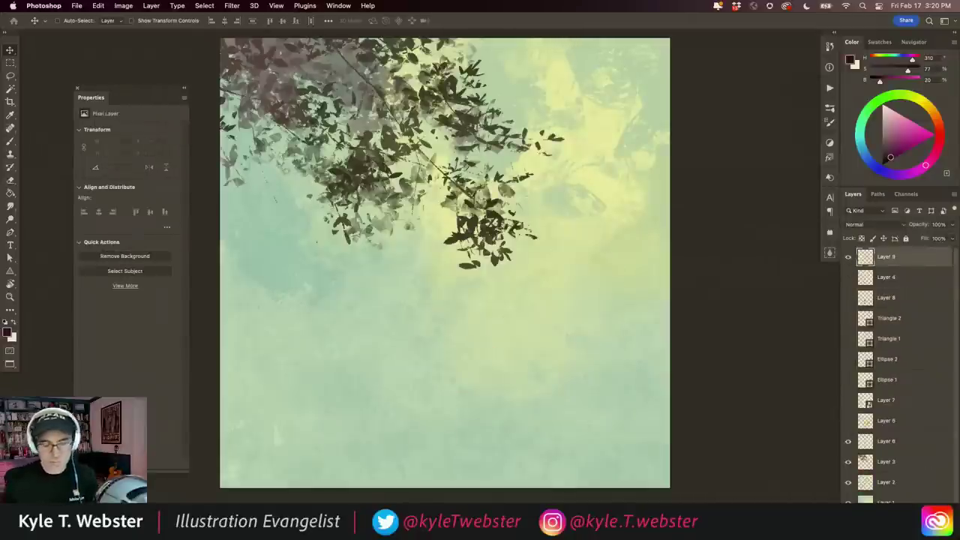
left_click(78, 90)
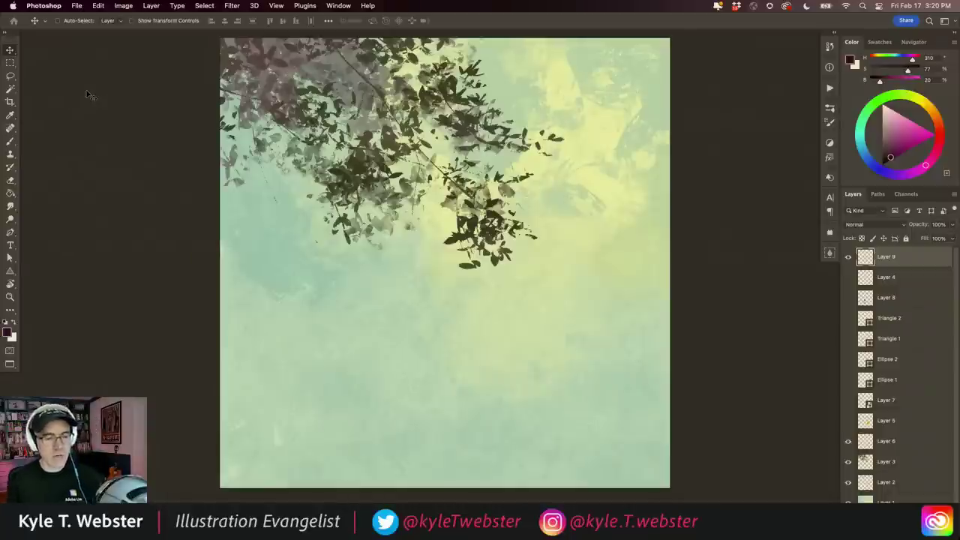
Step: Select the Claude M painterly brush preset and shrink it for sketching
key("b")
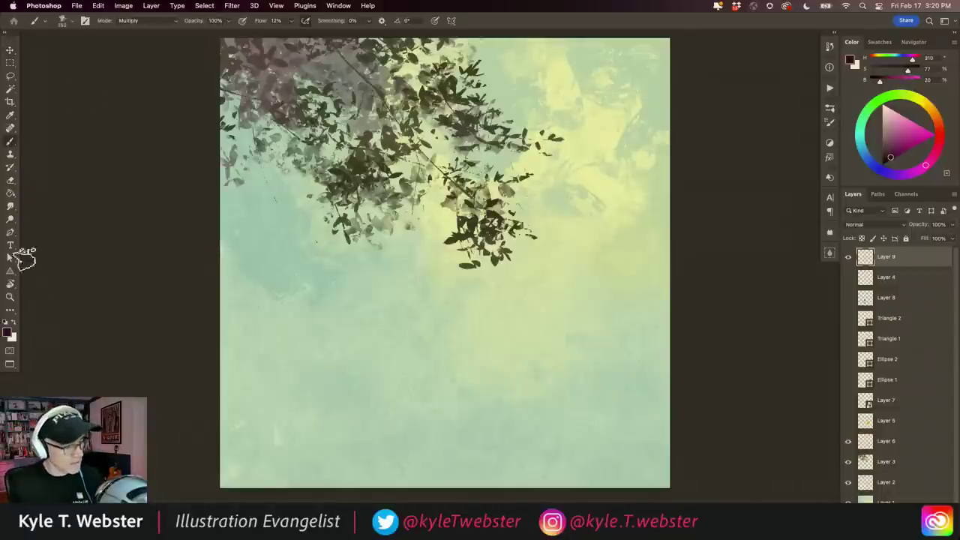
left_click(829, 109)
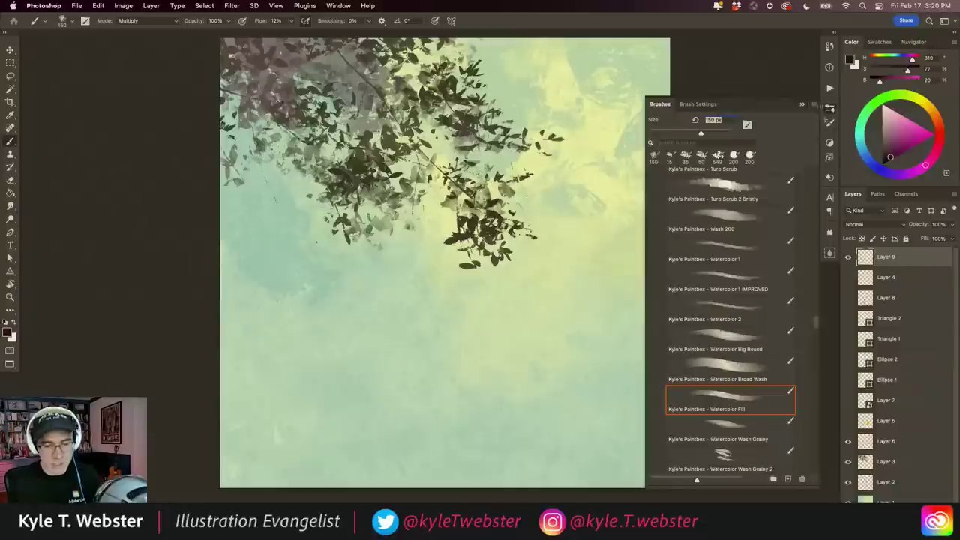
scroll(687, 248, "up", 5)
scroll(679, 225, "up", 5)
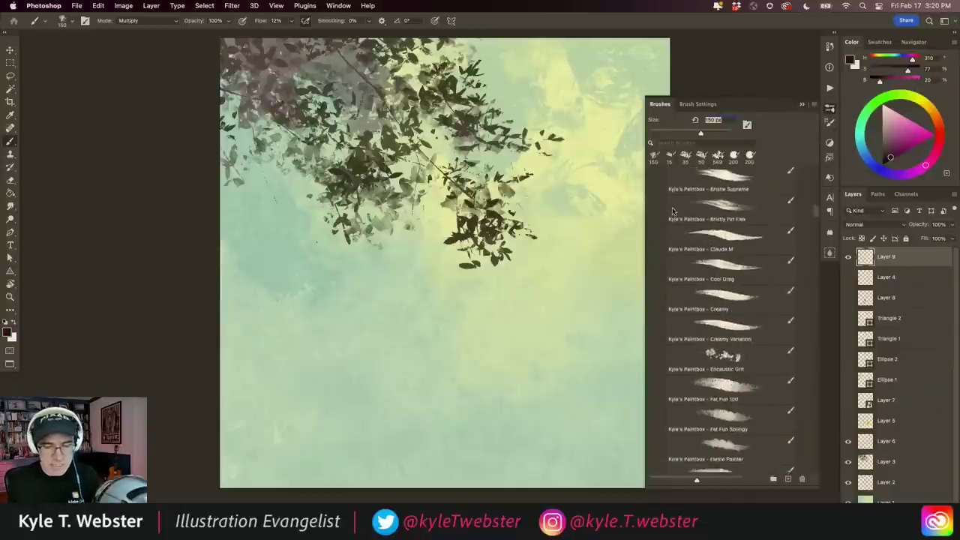
scroll(672, 206, "up", 5)
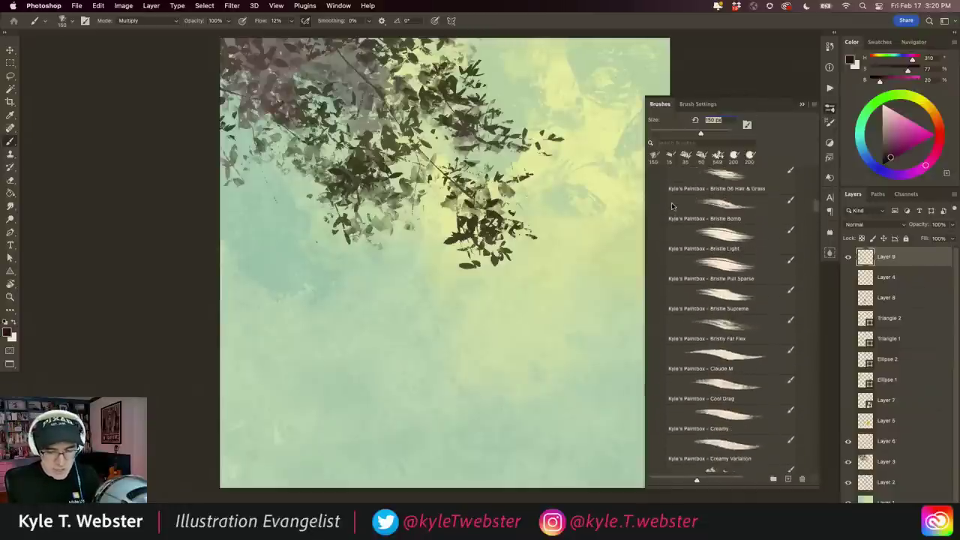
double_click(714, 352)
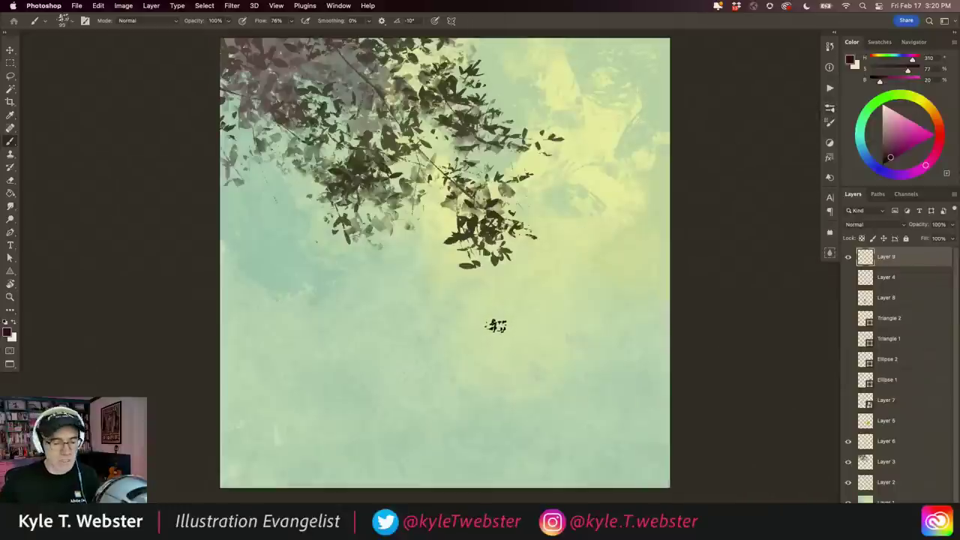
key("bracketleft")
key("bracketleft")
key("bracketleft")
key("bracketleft")
key("bracketleft")
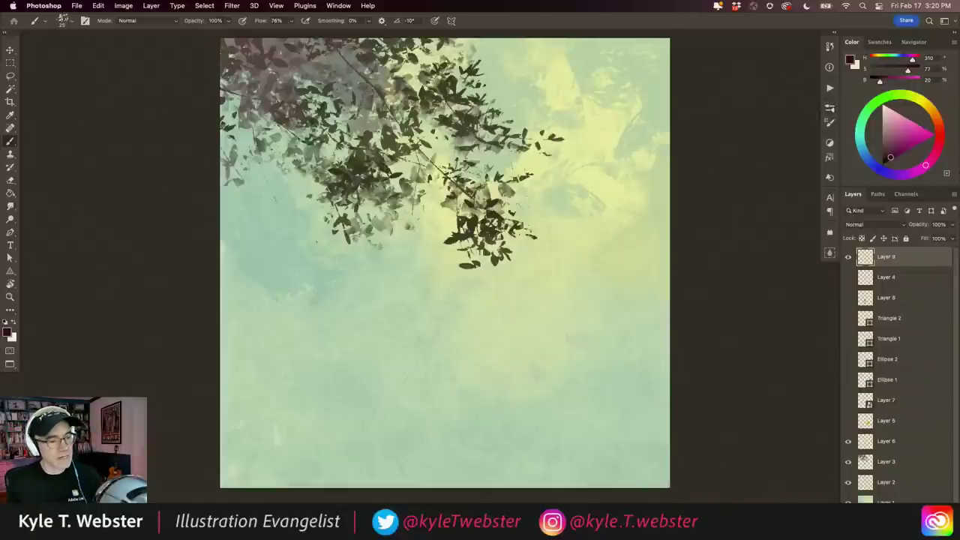
Step: Enable Vertical paint symmetry with its mirror axis shifted right of the page centre
left_click(451, 21)
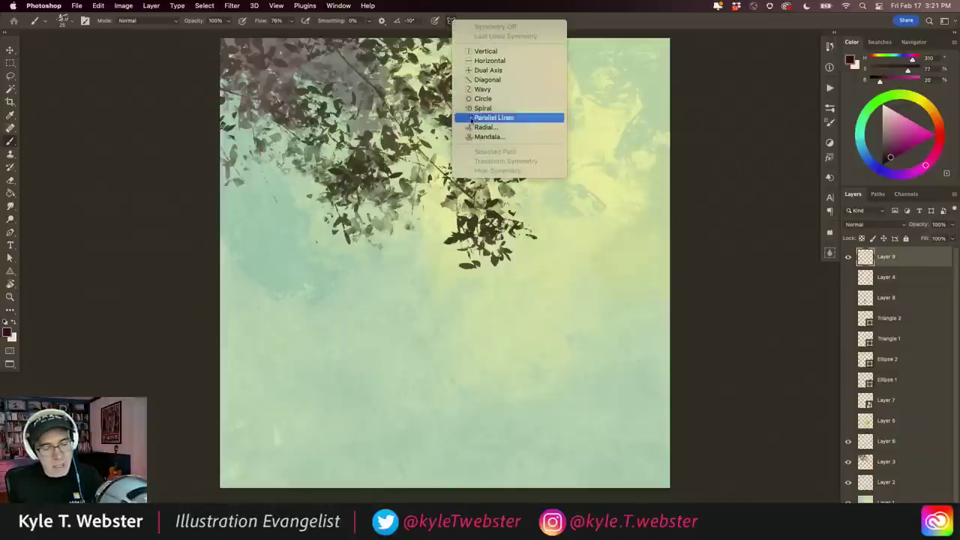
left_click(467, 52)
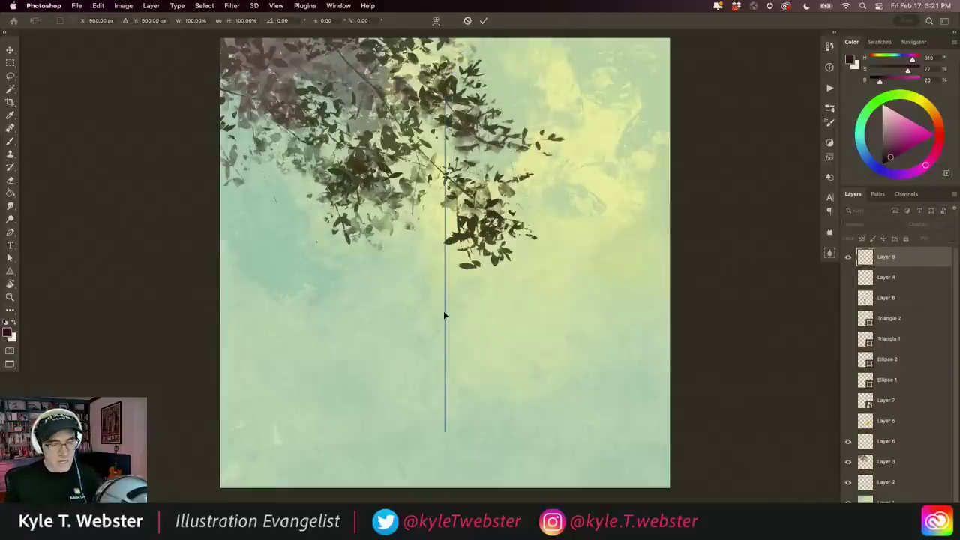
mouse_move(444, 309)
left_mouse_down()
mouse_move(608, 319)
mouse_move(471, 353)
mouse_move(568, 337)
left_mouse_up()
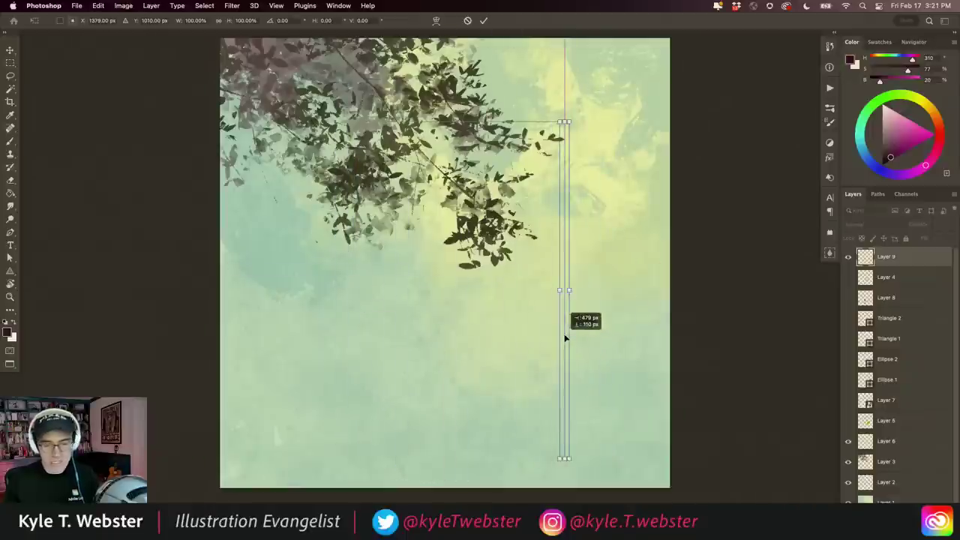
key("Return")
scroll(566, 394, "up", 1)
scroll(566, 394, "up", 1)
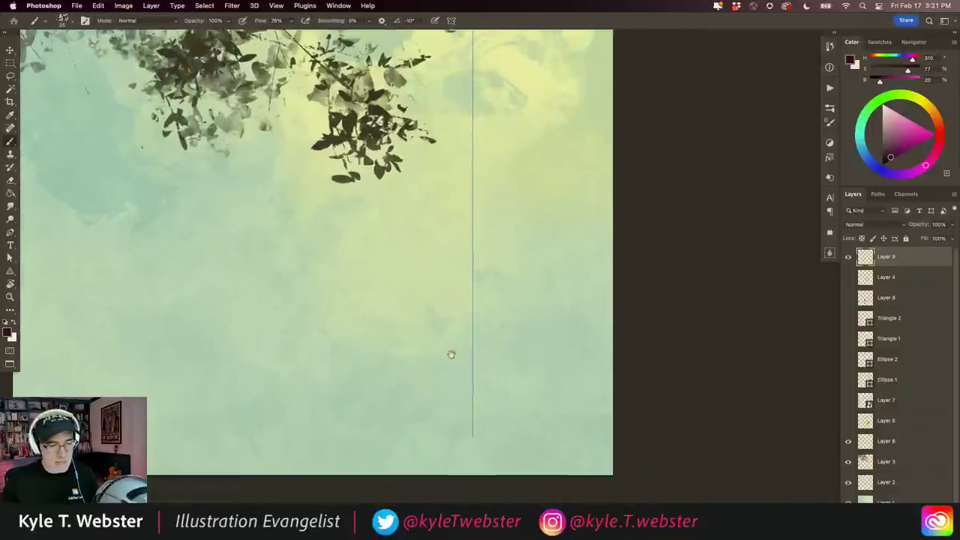
Step: Paint the mirrored bunny ears, hands, feet, eye dots and a small nose
mouse_move(470, 255)
left_mouse_down()
mouse_move(452, 260)
mouse_move(450, 296)
mouse_move(460, 304)
mouse_move(429, 351)
mouse_move(442, 355)
mouse_move(448, 327)
mouse_move(452, 342)
mouse_move(469, 339)
mouse_move(455, 348)
mouse_move(433, 405)
mouse_move(465, 406)
left_mouse_up()
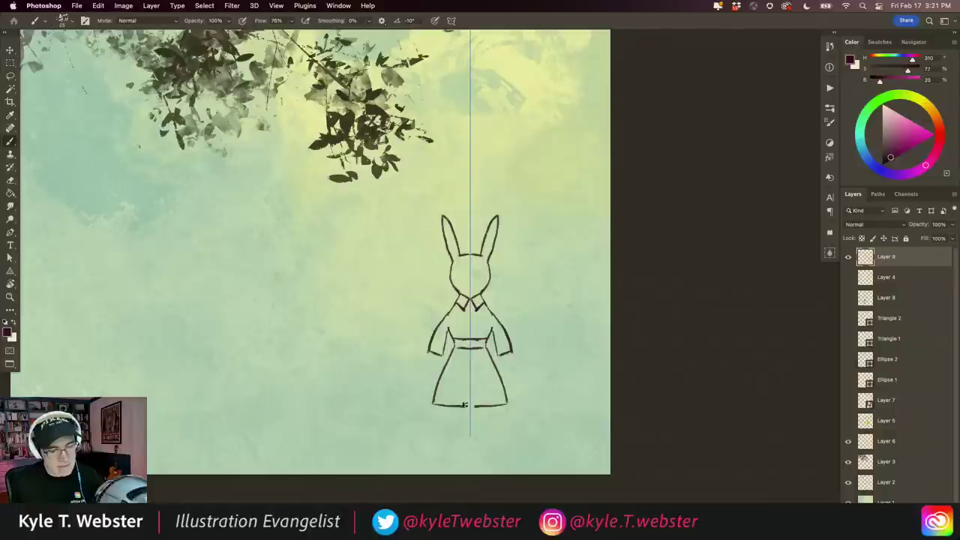
left_click_drag(433, 352, 438, 359)
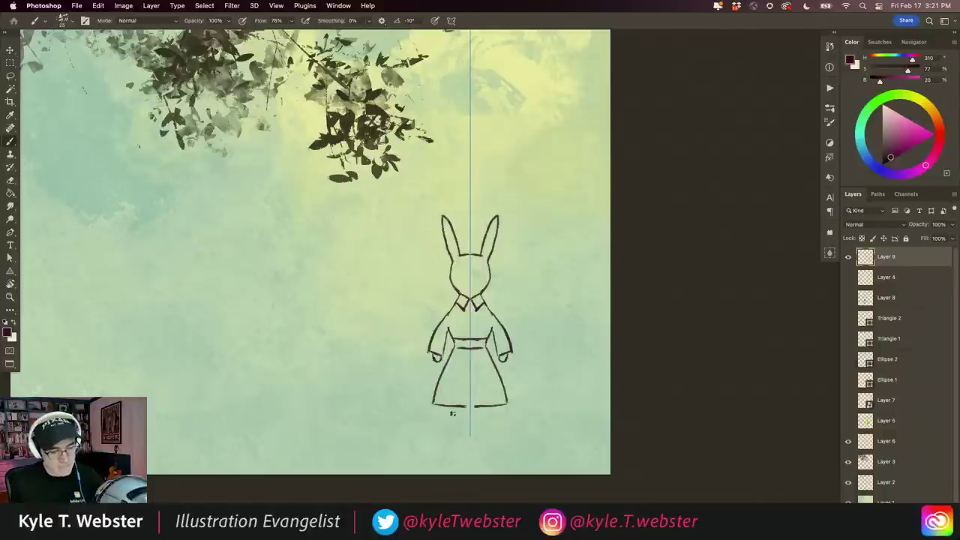
left_click_drag(449, 433, 464, 412)
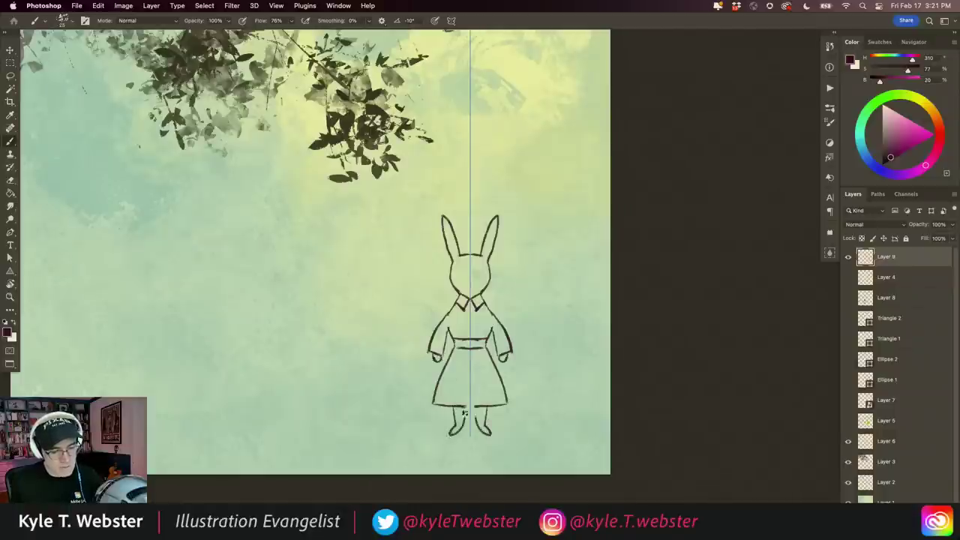
left_click(462, 274)
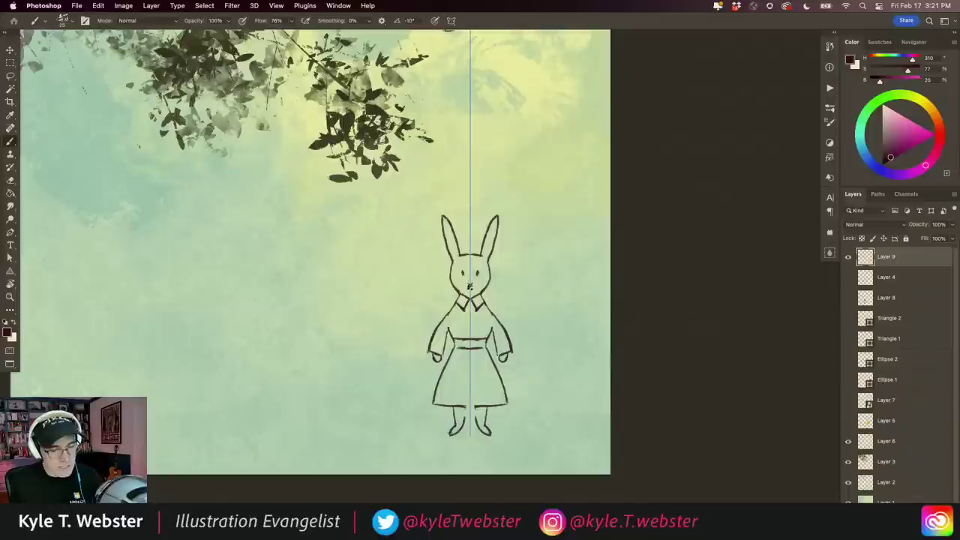
left_click_drag(469, 286, 470, 291)
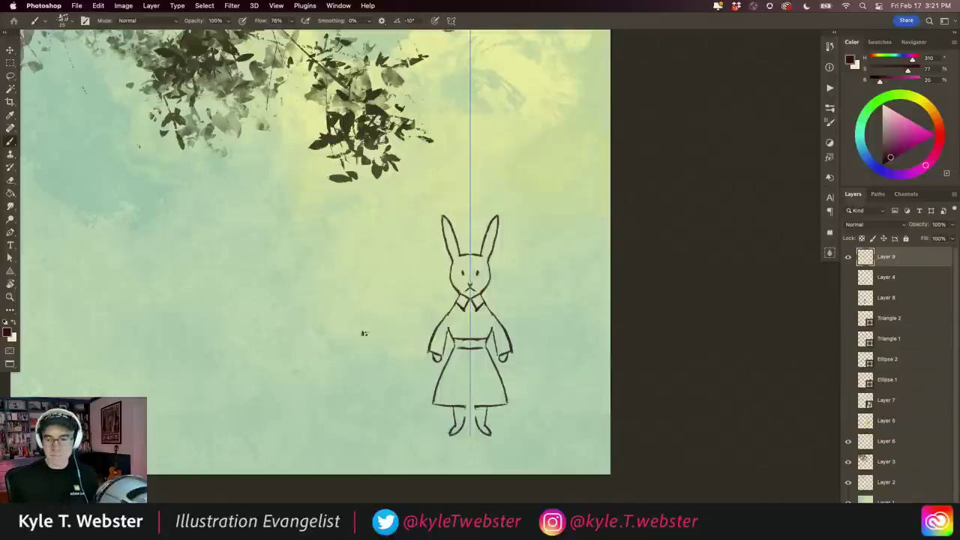
Step: Zoom out to see more of the canvas around the bunny sketch
mouse_move(364, 333)
left_mouse_down()
mouse_move(423, 365)
mouse_move(411, 366)
left_mouse_up()
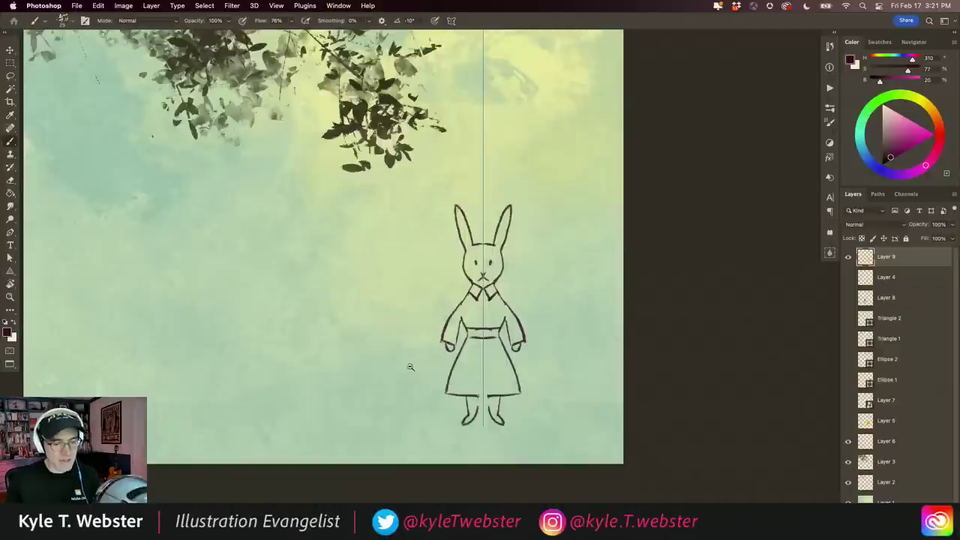
scroll(410, 367, "left", 4)
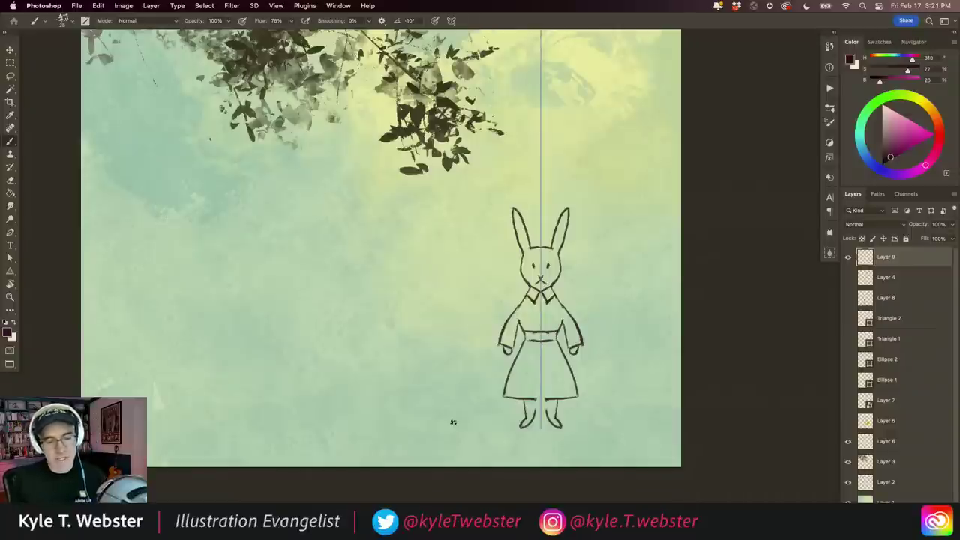
scroll(360, 262, "down", 2)
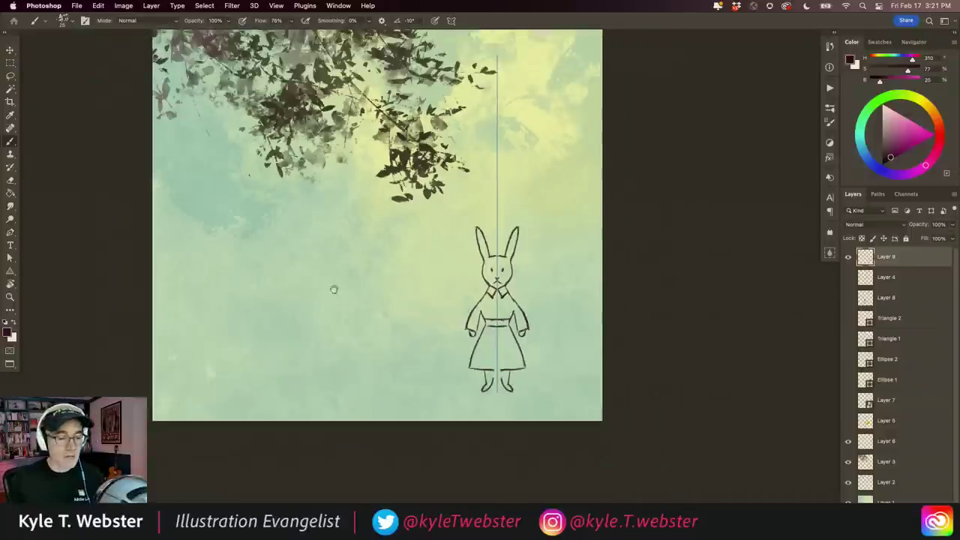
left_click_drag(333, 287, 388, 315)
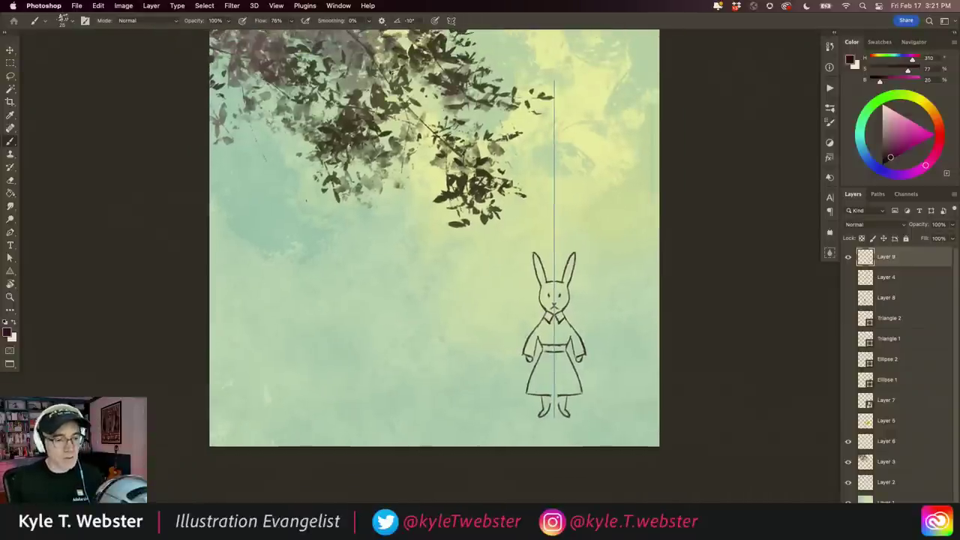
left_click(451, 20)
Step: Switch to Mandala symmetry with 5 segments, centred on open sky left of the bunny
left_click(475, 138)
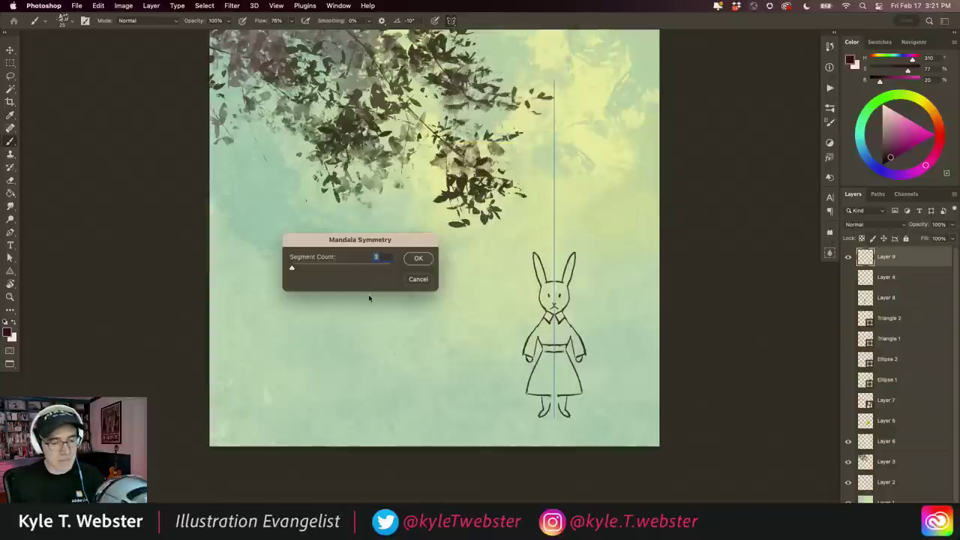
mouse_move(292, 270)
left_mouse_down()
mouse_move(332, 270)
mouse_move(310, 273)
mouse_move(318, 274)
left_mouse_up()
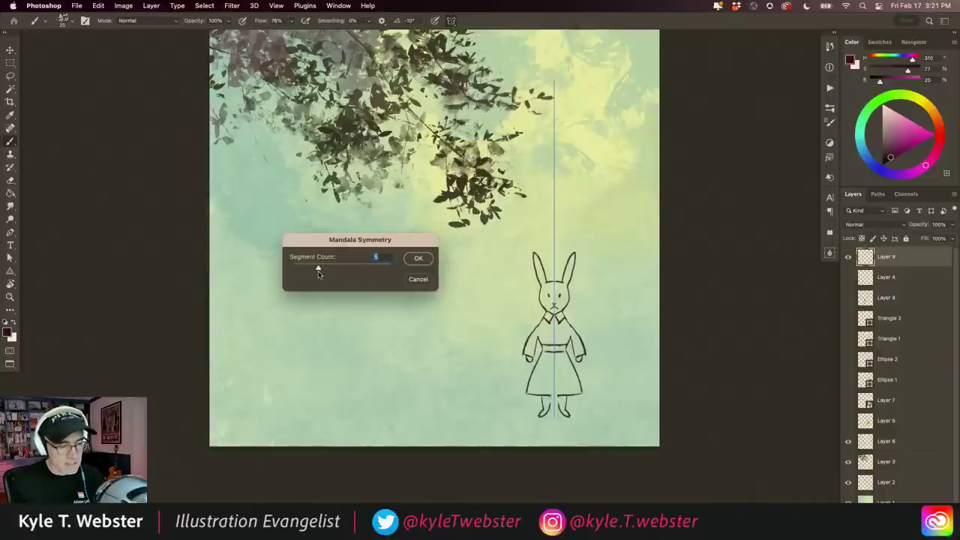
left_click(418, 258)
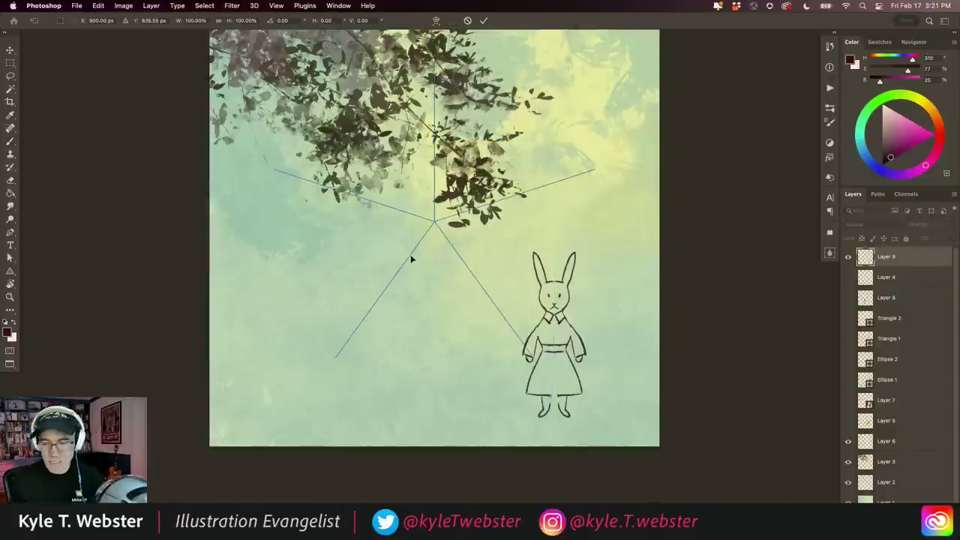
left_click_drag(411, 259, 370, 319)
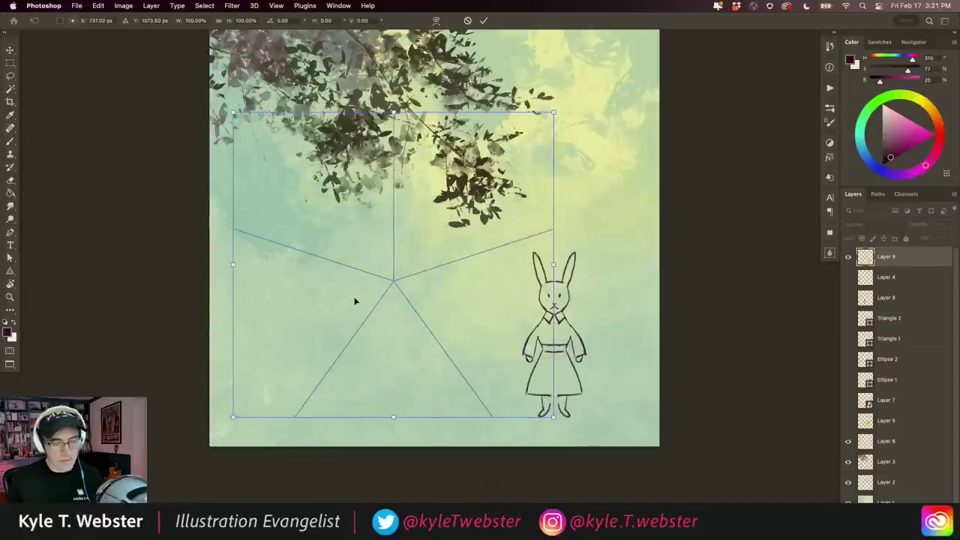
key("Return")
left_click(371, 295)
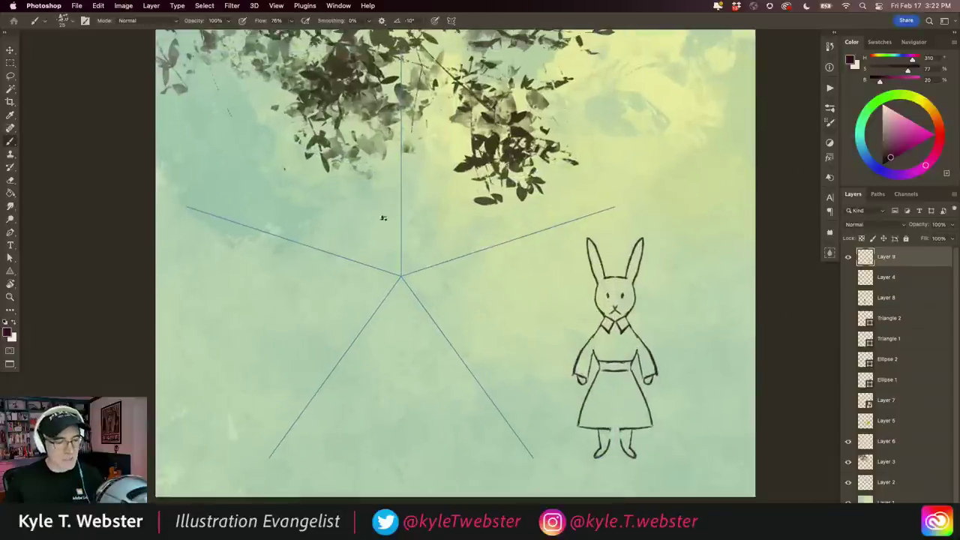
Step: On a new layer, brush the layered five-way radial petal outlines
key("ctrl+shift+alt+n")
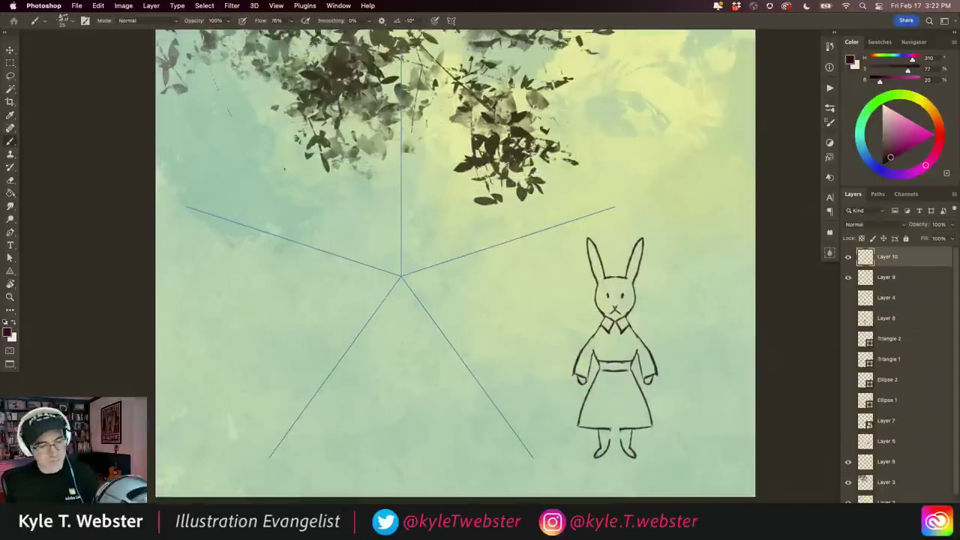
left_click_drag(397, 261, 354, 213)
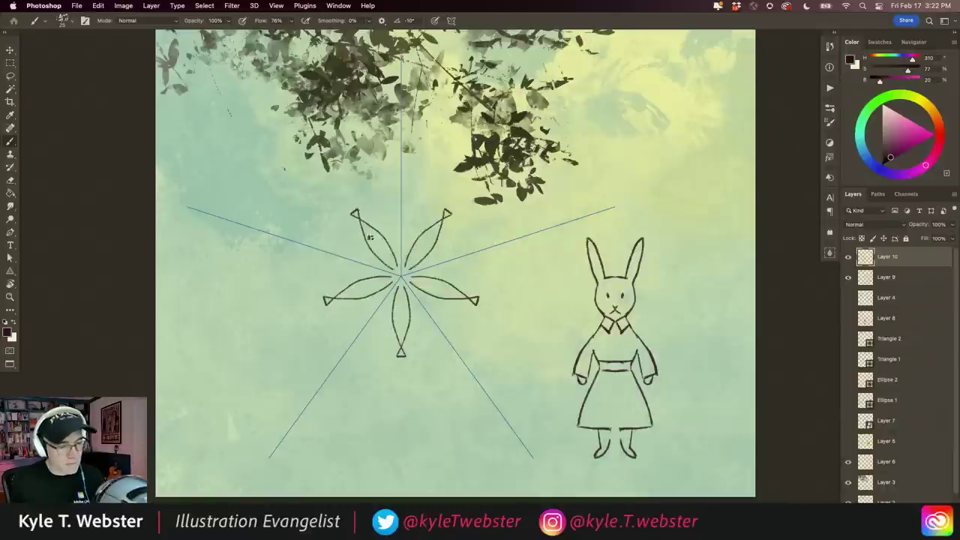
mouse_move(394, 266)
left_mouse_down()
mouse_move(378, 237)
mouse_move(382, 211)
mouse_move(398, 251)
mouse_move(402, 239)
left_mouse_up()
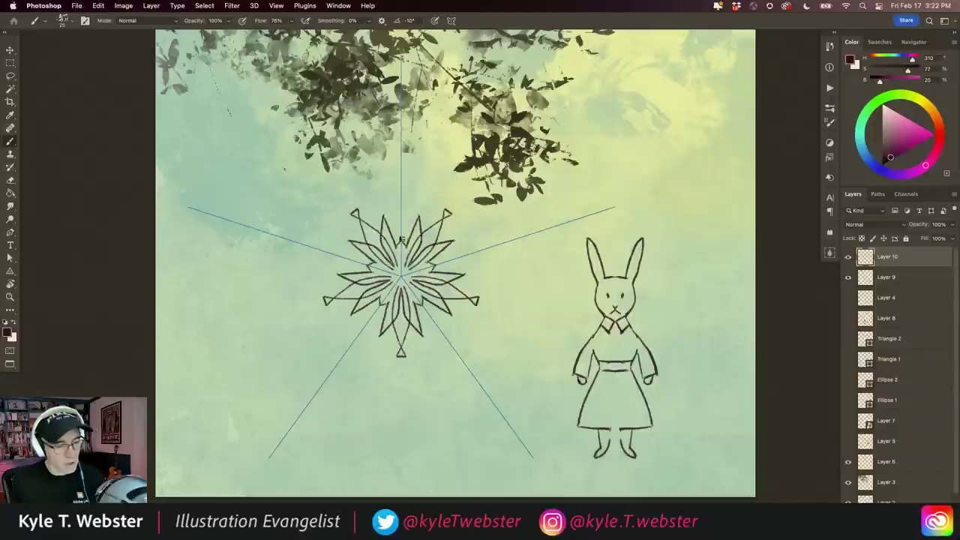
scroll(346, 245, "up", 3)
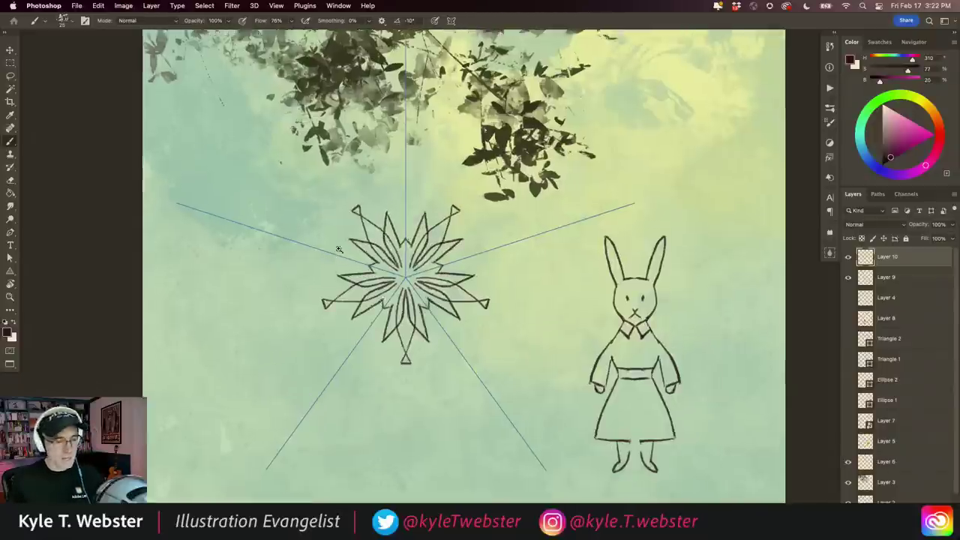
mouse_move(359, 198)
left_mouse_down()
mouse_move(369, 226)
mouse_move(330, 198)
mouse_move(350, 221)
left_mouse_up()
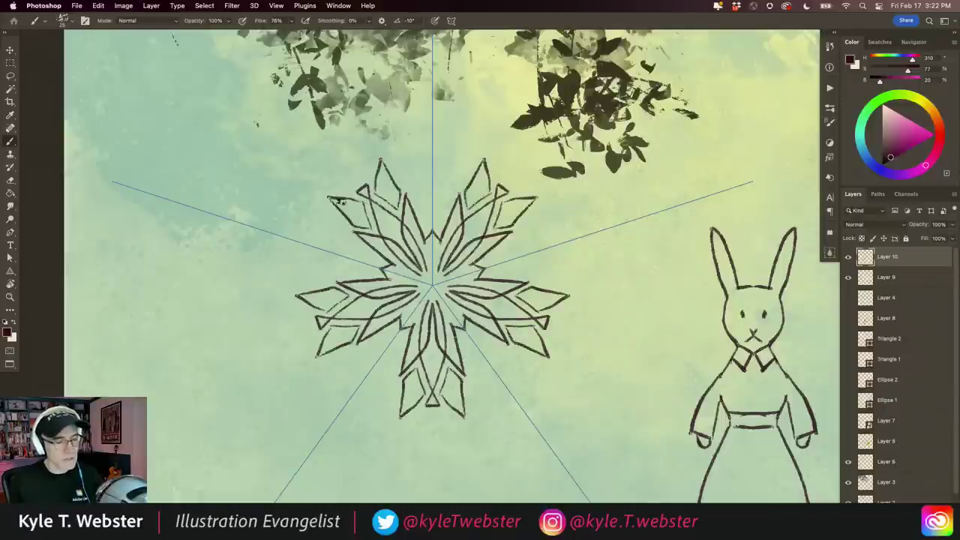
mouse_move(379, 261)
left_mouse_down()
mouse_move(318, 208)
mouse_move(297, 242)
left_mouse_up()
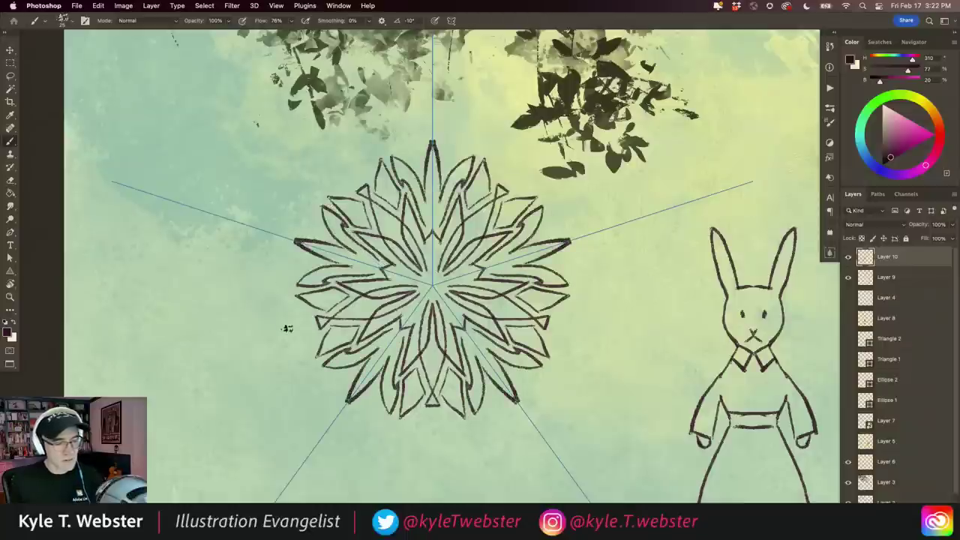
key("ctrl+0")
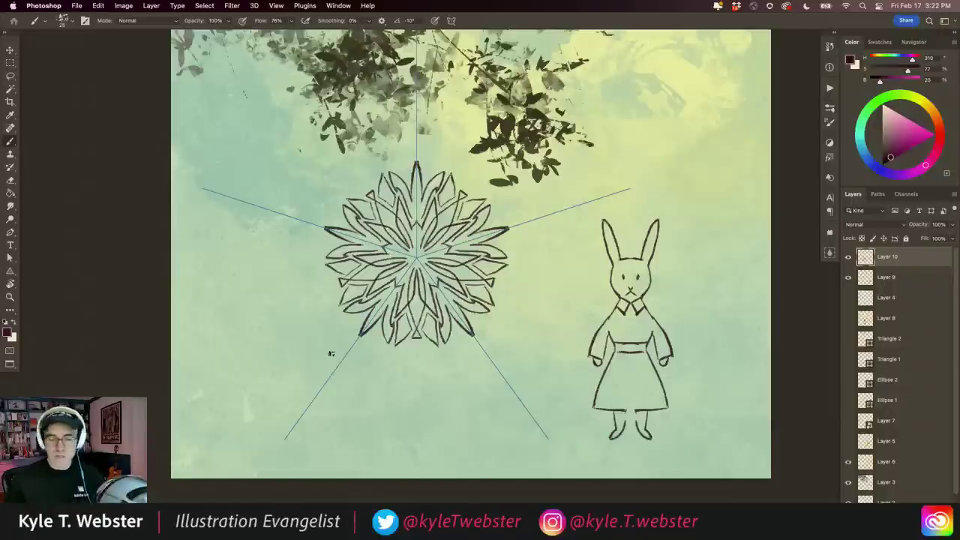
Step: Select the Mandala Symmetry 1 path and rotate and stretch its guide
left_click_drag(350, 203, 339, 272)
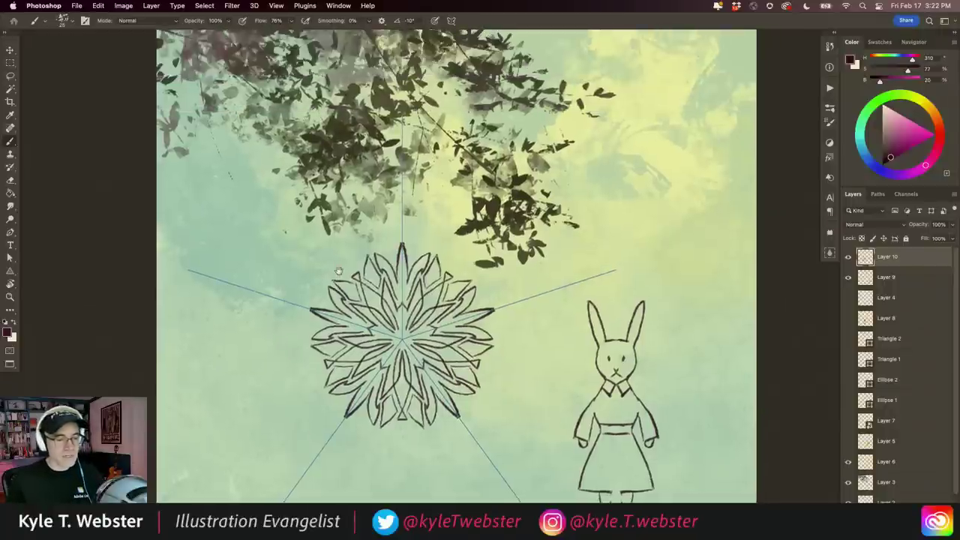
left_click(450, 21)
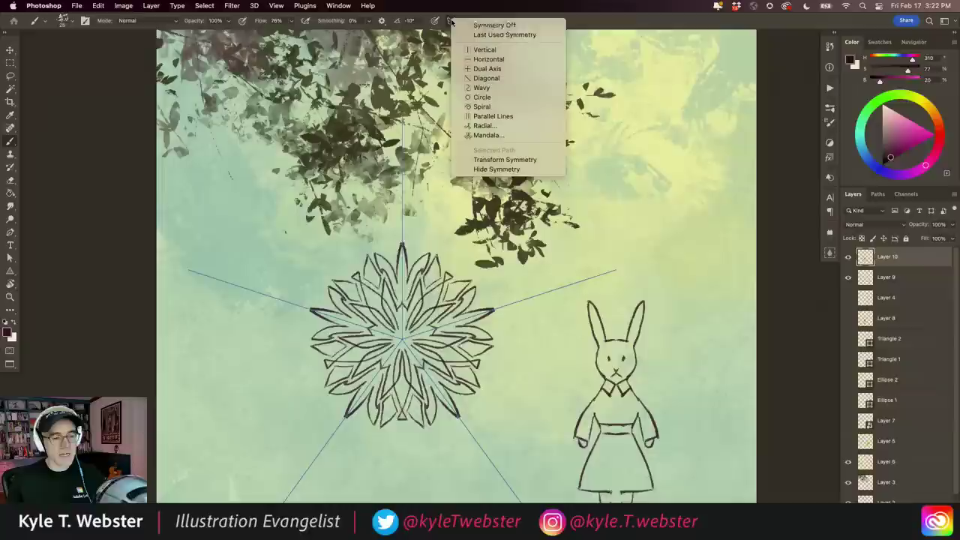
left_click(876, 194)
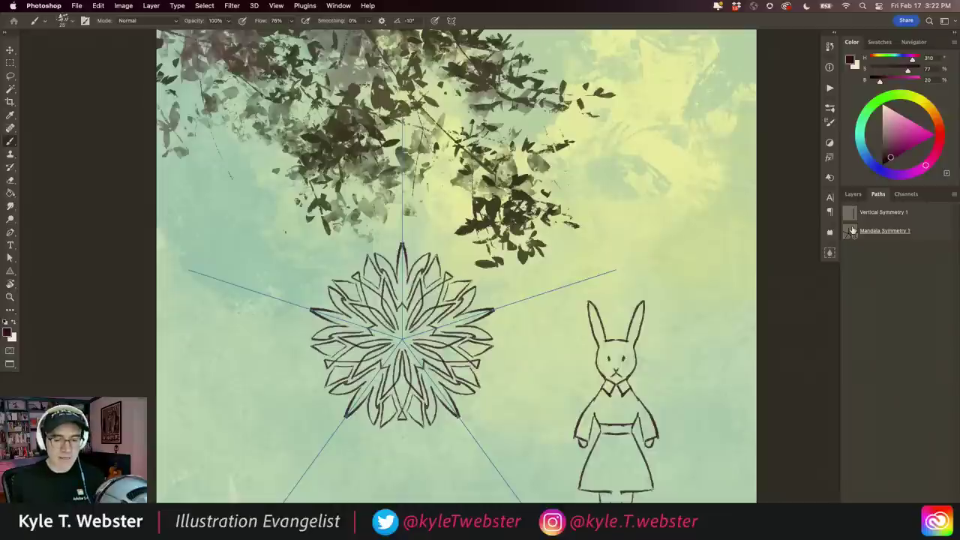
left_click(852, 232)
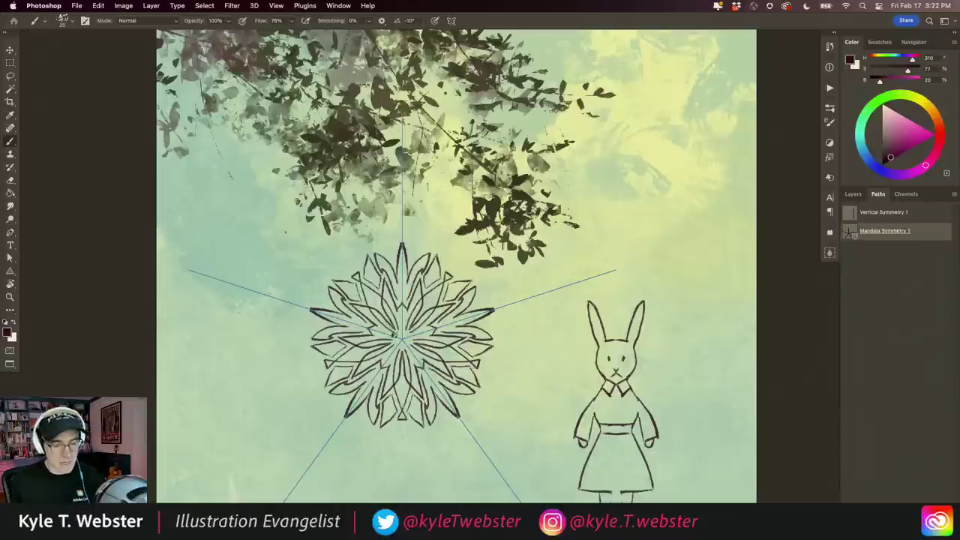
mouse_move(391, 340)
left_mouse_down()
mouse_move(358, 295)
mouse_move(319, 294)
left_mouse_up()
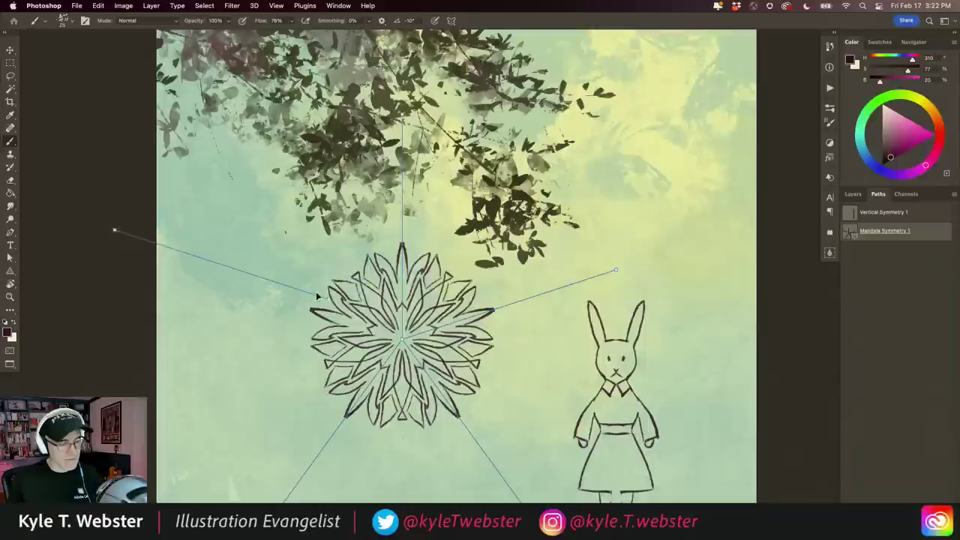
mouse_move(319, 294)
left_mouse_down()
mouse_move(289, 354)
mouse_move(286, 346)
left_mouse_up()
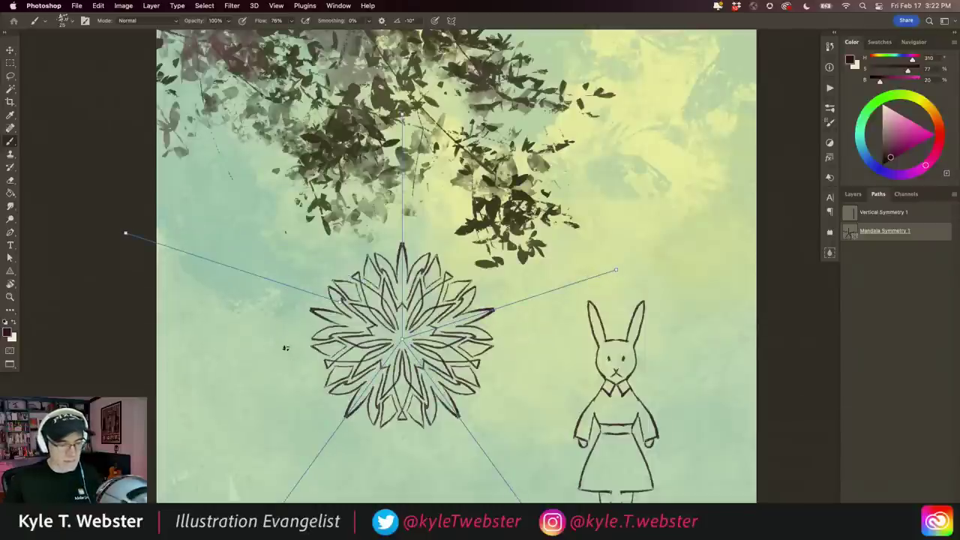
Step: Select the whole canvas and delete the flower drawing from its layer
left_click(853, 193)
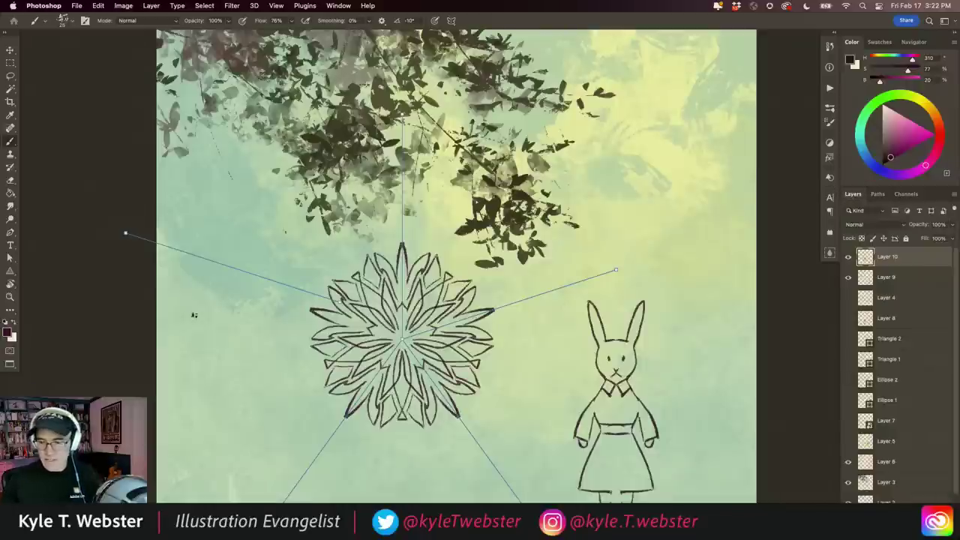
key("ctrl+a")
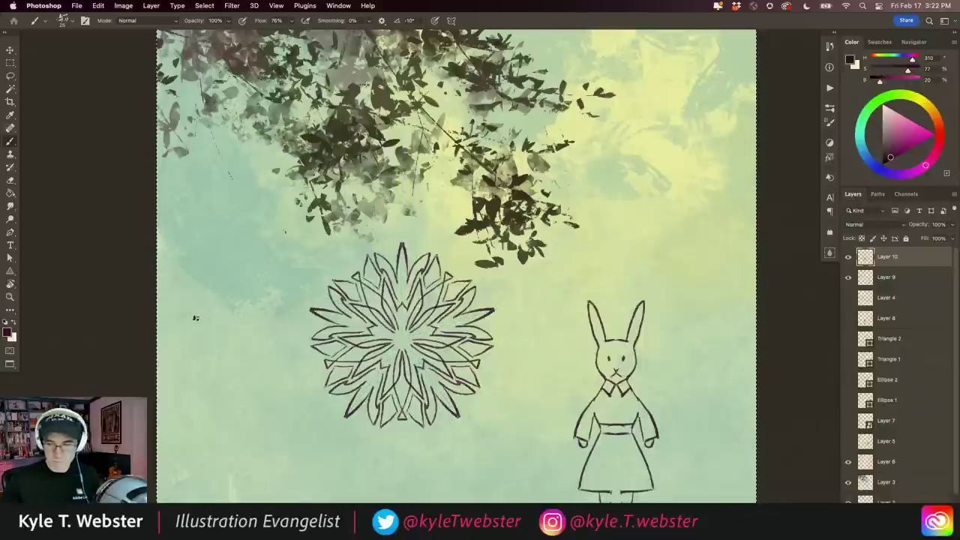
left_click(879, 195)
left_click(853, 194)
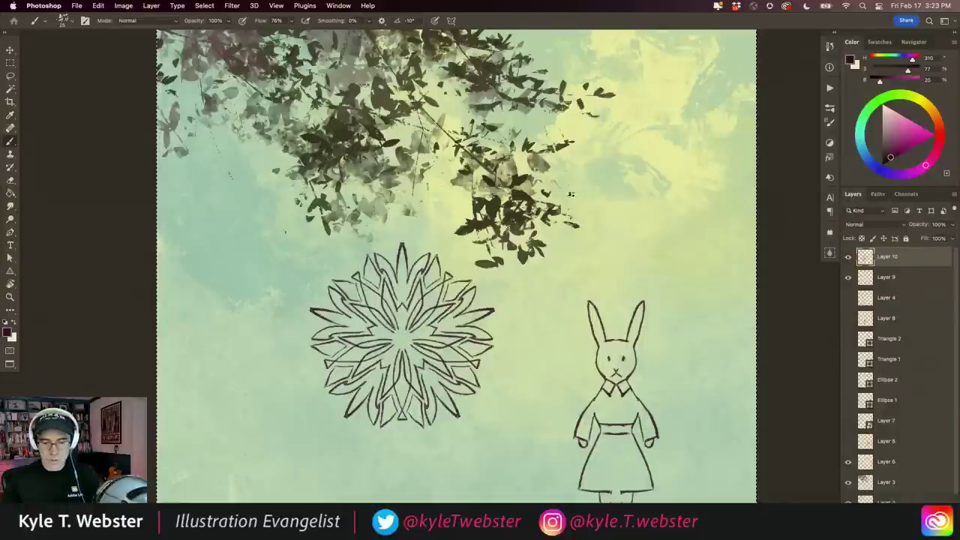
key("Delete")
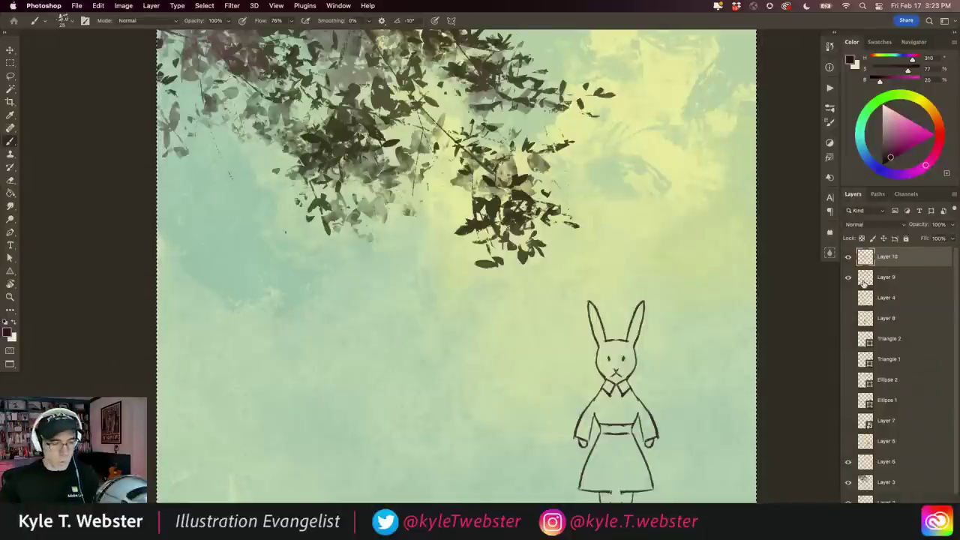
left_click(878, 194)
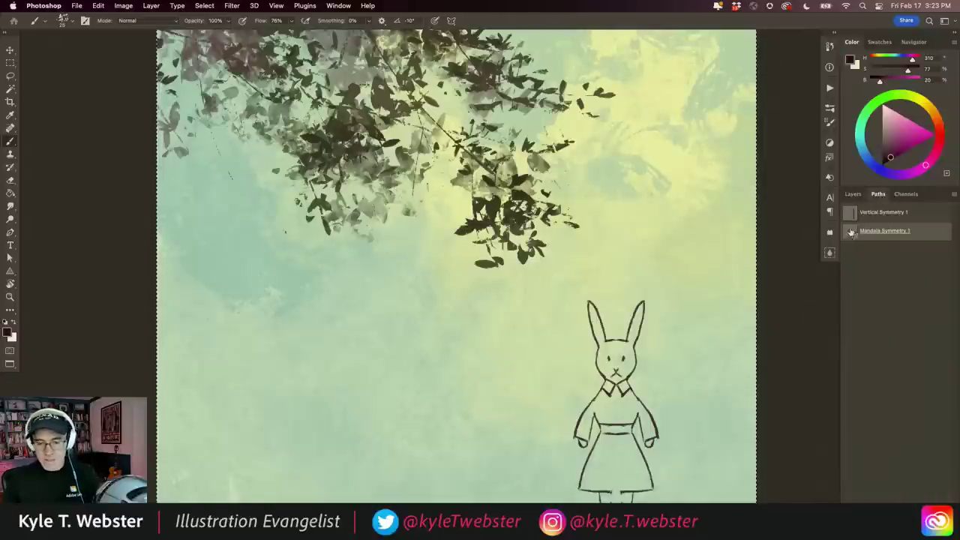
left_click(853, 193)
Step: Draw a test loop left of the rabbit, undo it, and show the symmetry paths
mouse_move(357, 310)
left_mouse_down()
mouse_move(330, 350)
mouse_move(422, 333)
mouse_move(417, 313)
left_mouse_up()
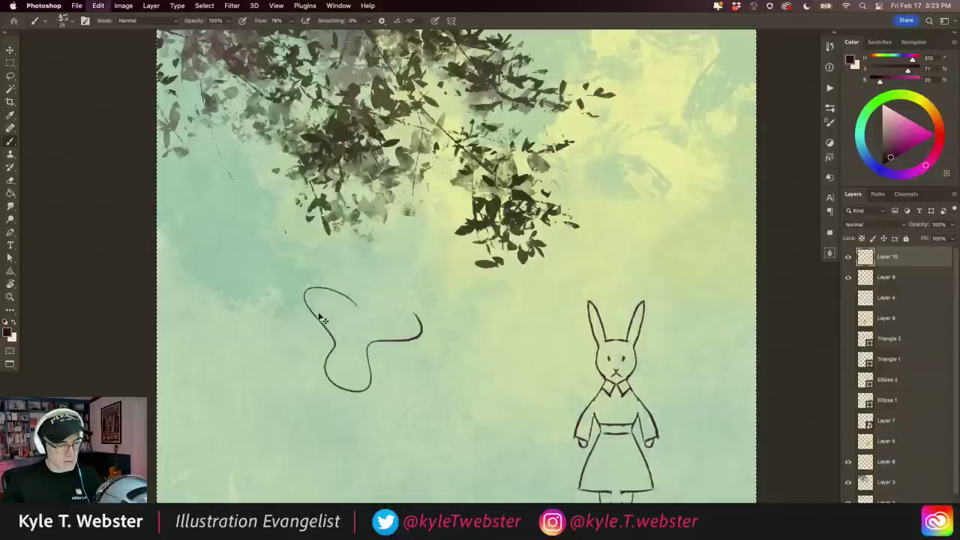
key("ctrl+z")
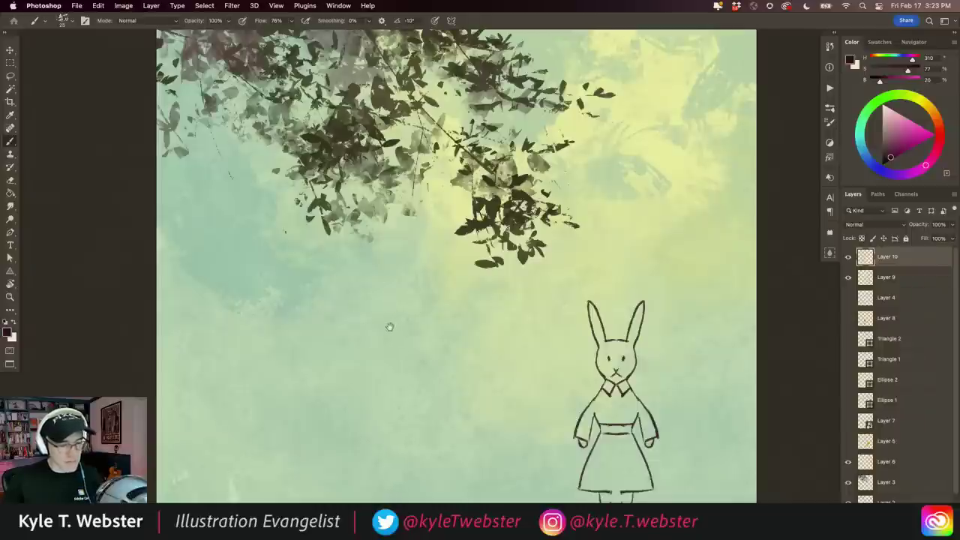
scroll(389, 327, "right", 2)
left_click(877, 194)
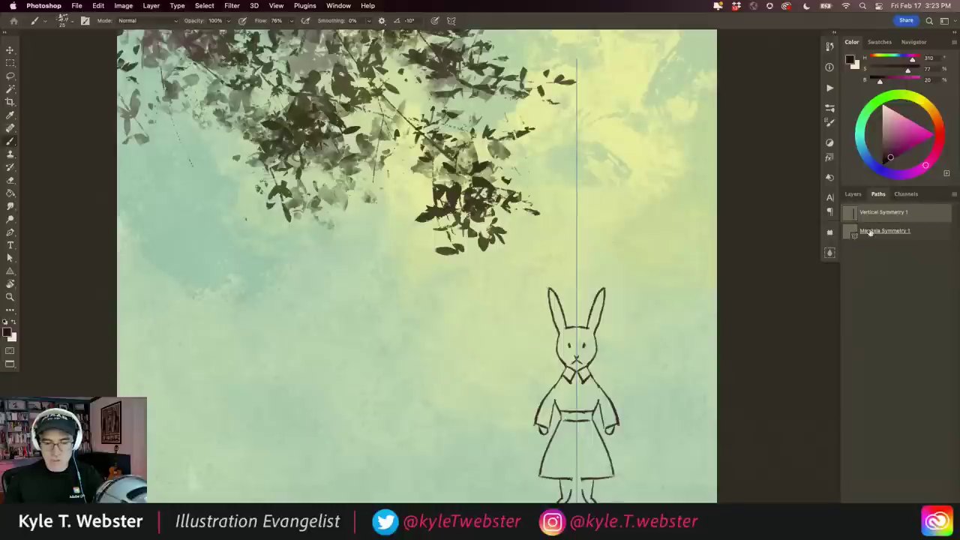
Step: Try moving the vertical symmetry axis left, then undo the move
left_click(867, 230)
left_click(853, 215)
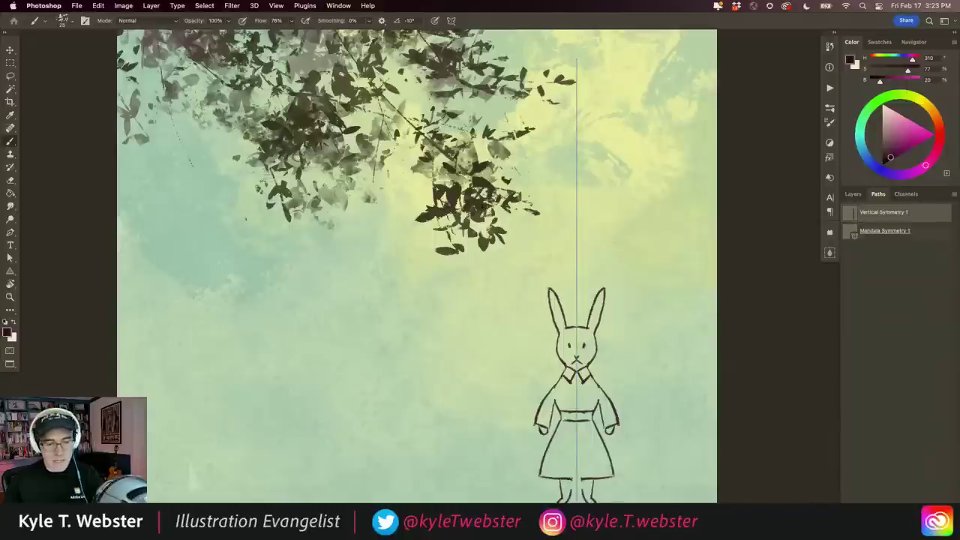
mouse_move(577, 231)
left_mouse_down()
mouse_move(354, 252)
mouse_move(332, 341)
mouse_move(348, 404)
left_mouse_up()
key("ctrl+z")
Step: Create a new vertical symmetry axis left of centre and test it with an undone stroke
left_click(451, 21)
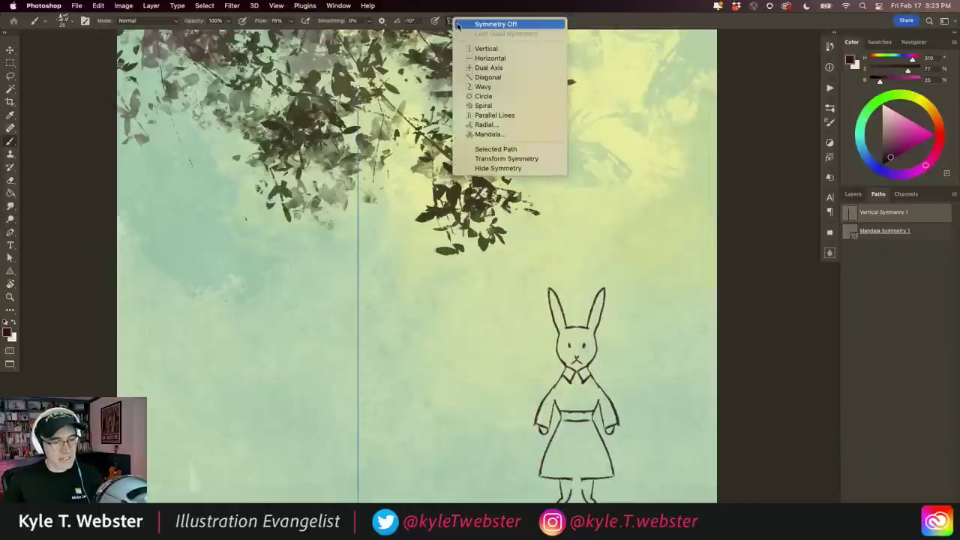
left_click(484, 24)
left_click(451, 20)
left_click(504, 34)
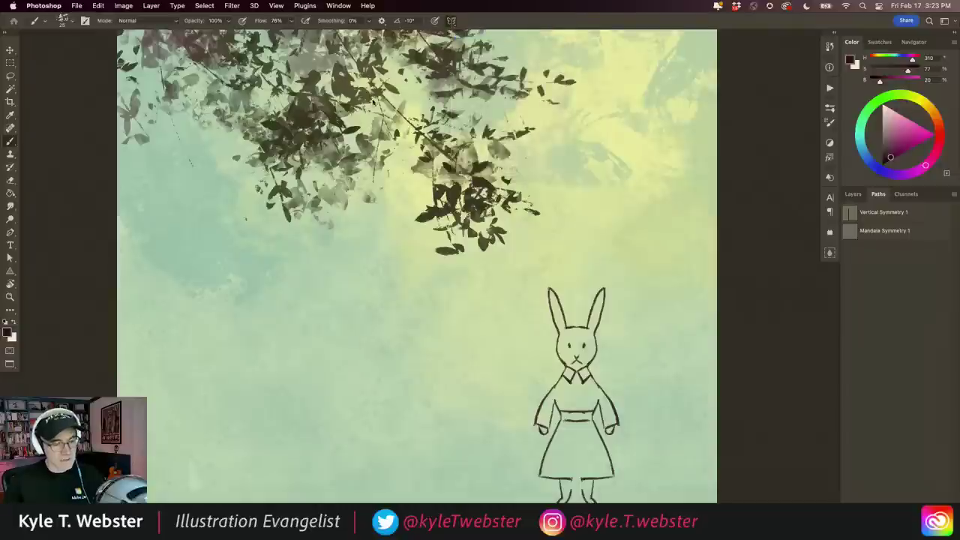
left_click(451, 20)
left_click(466, 49)
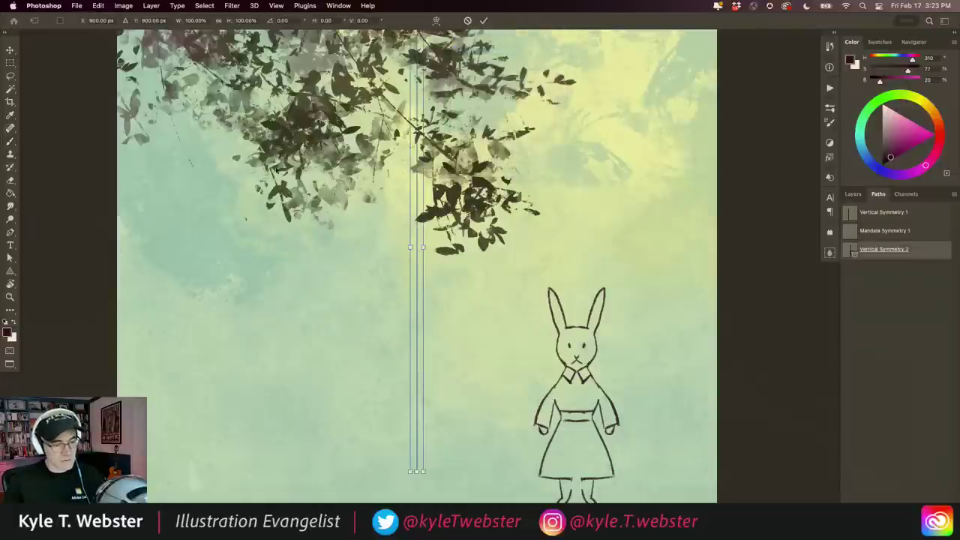
left_click_drag(414, 281, 347, 340)
key("Return")
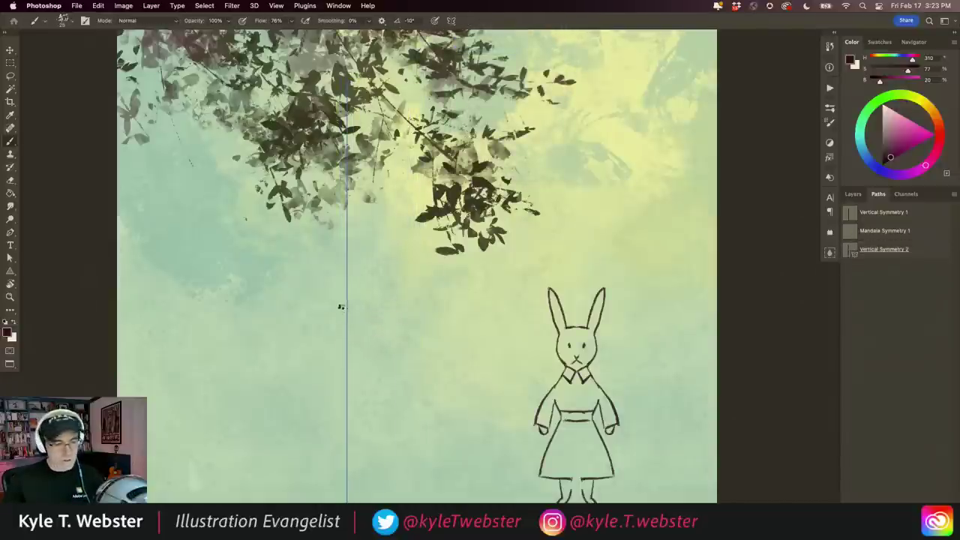
left_click_drag(332, 253, 322, 498)
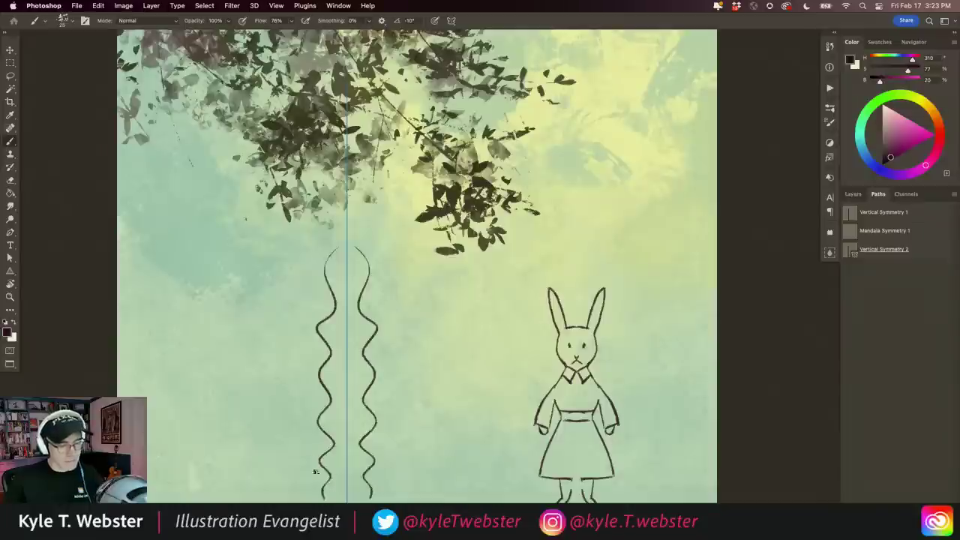
key("ctrl+z")
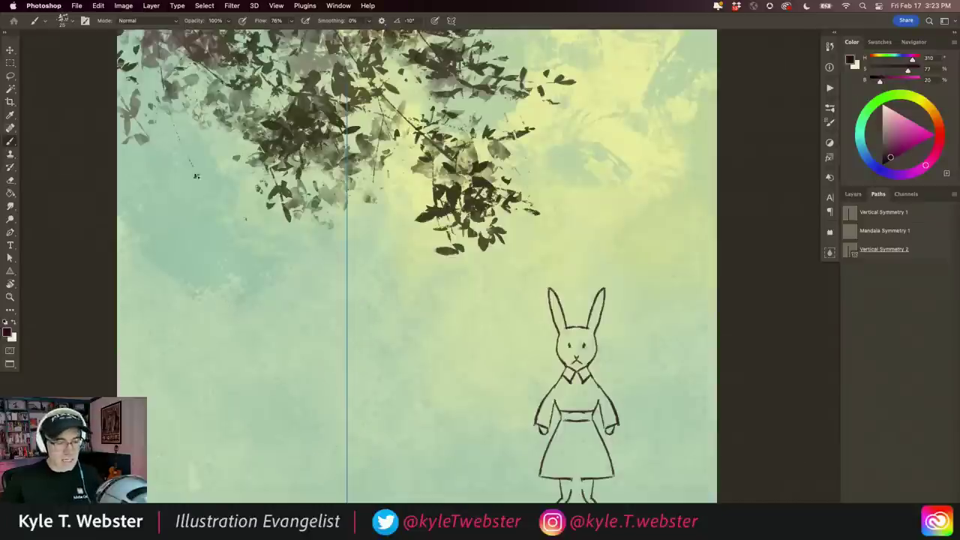
Step: Hide bunny sketch Layers 9 and 10 and choose the 1800 × 1800 px new-document preset
left_click(849, 192)
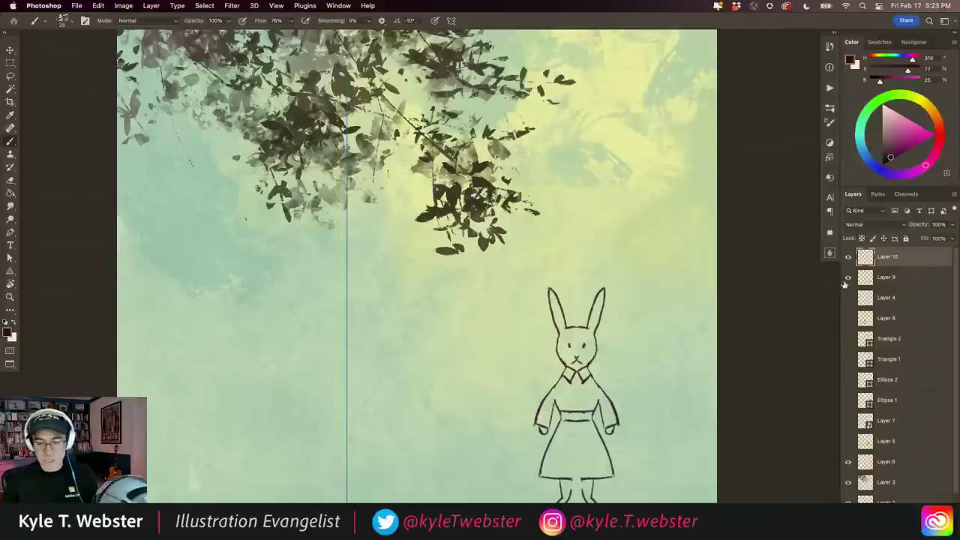
left_click(848, 277)
left_click(849, 257)
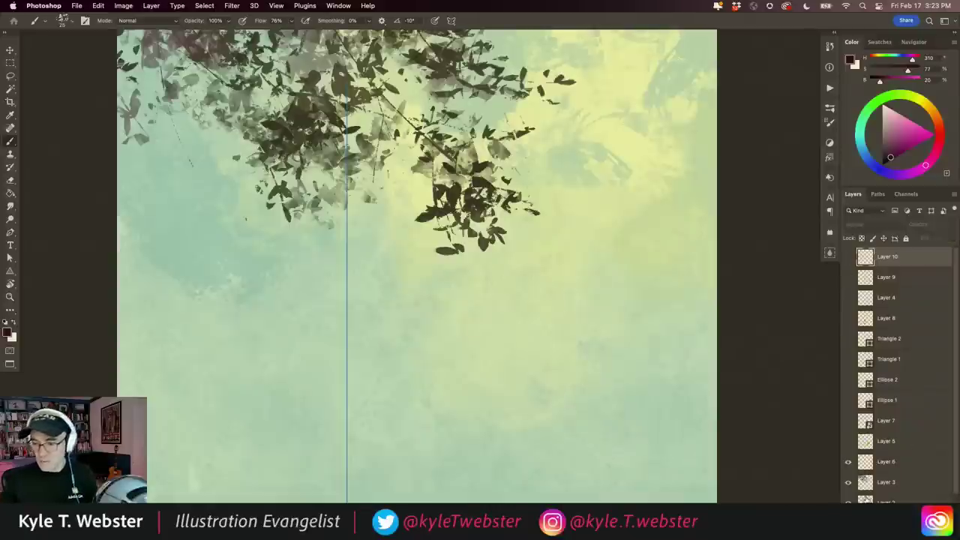
key("ctrl+n")
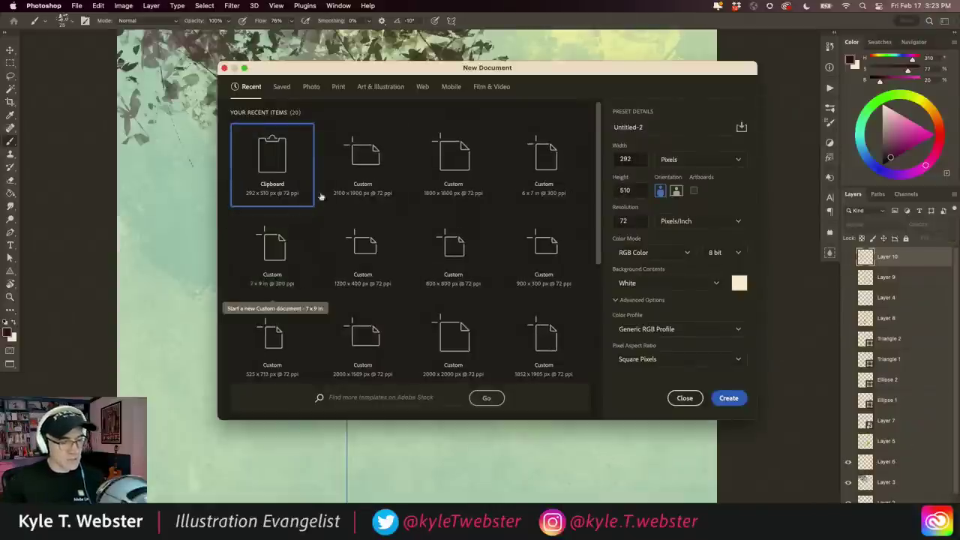
left_click(452, 154)
Step: Create the 1800 × 1800 px document, add empty Layer 1, and centre the page
key("Return")
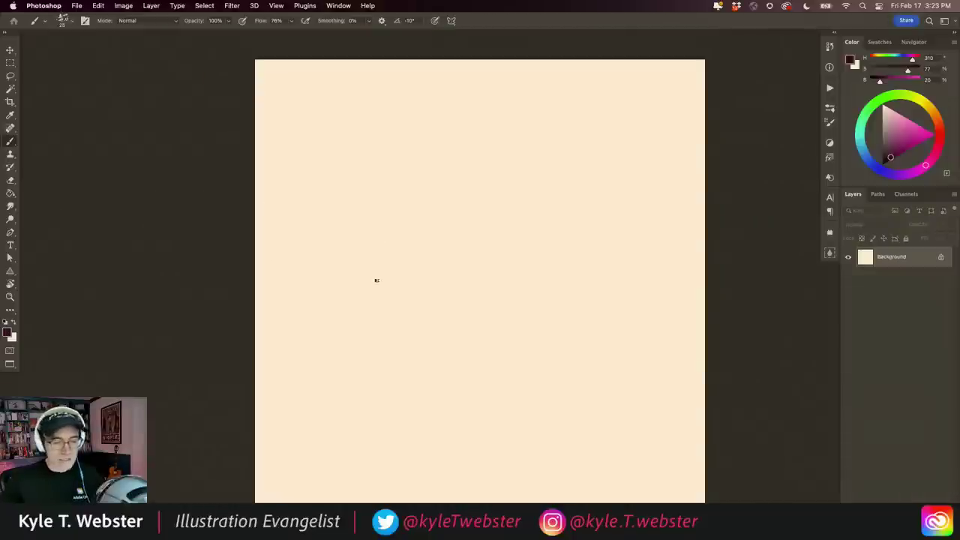
key("ctrl+alt+shift+n")
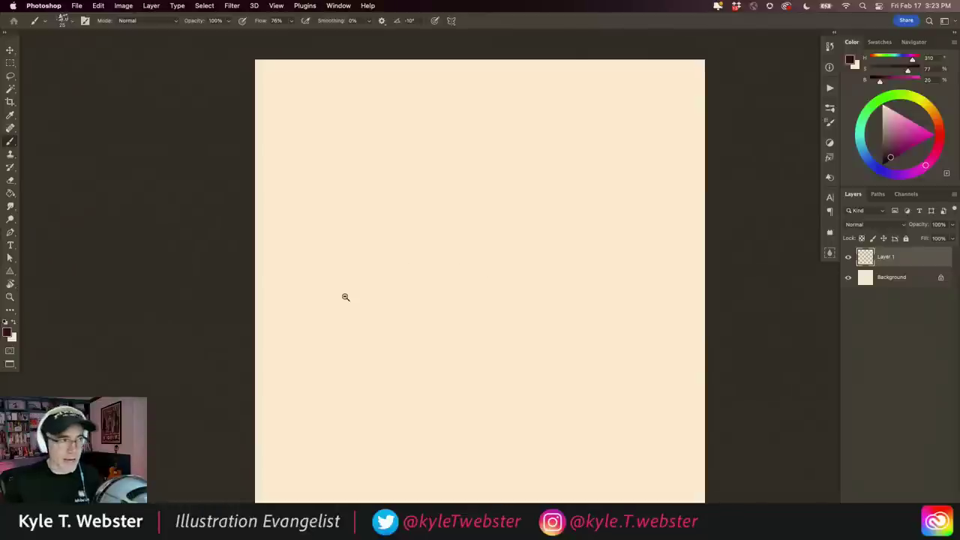
left_click(346, 297, "alt+super")
left_click_drag(342, 294, 361, 269)
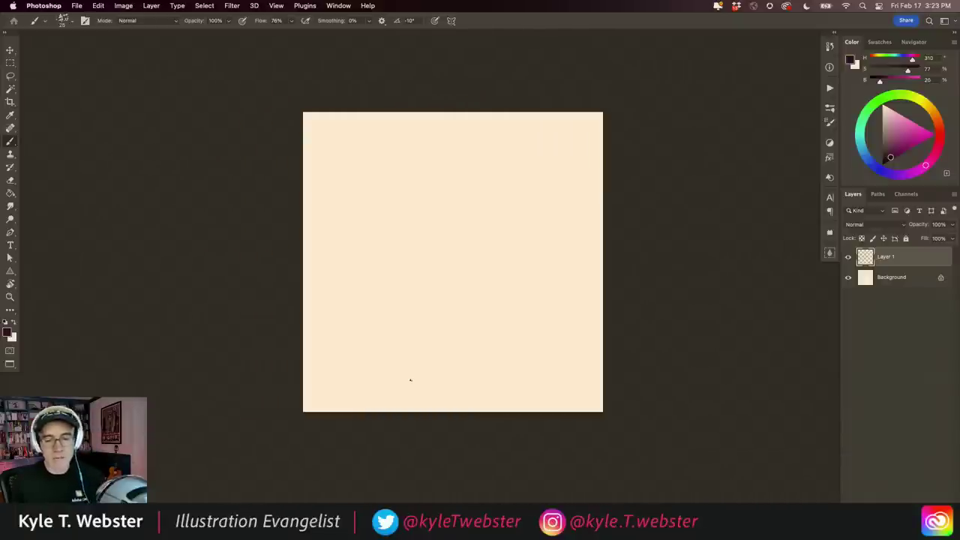
Step: Switch the brush to the Kyle's Paintbox Creamy preset
left_click(830, 109)
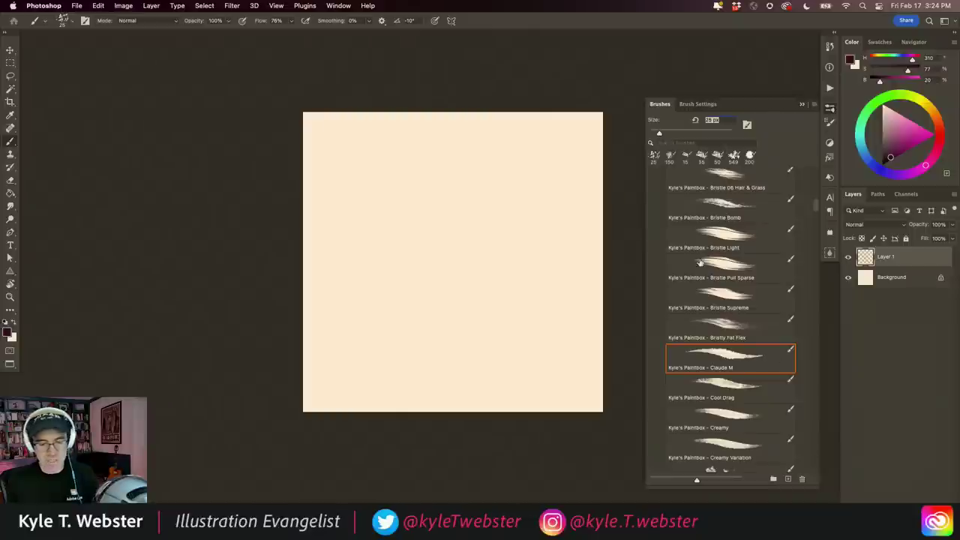
left_click(715, 414)
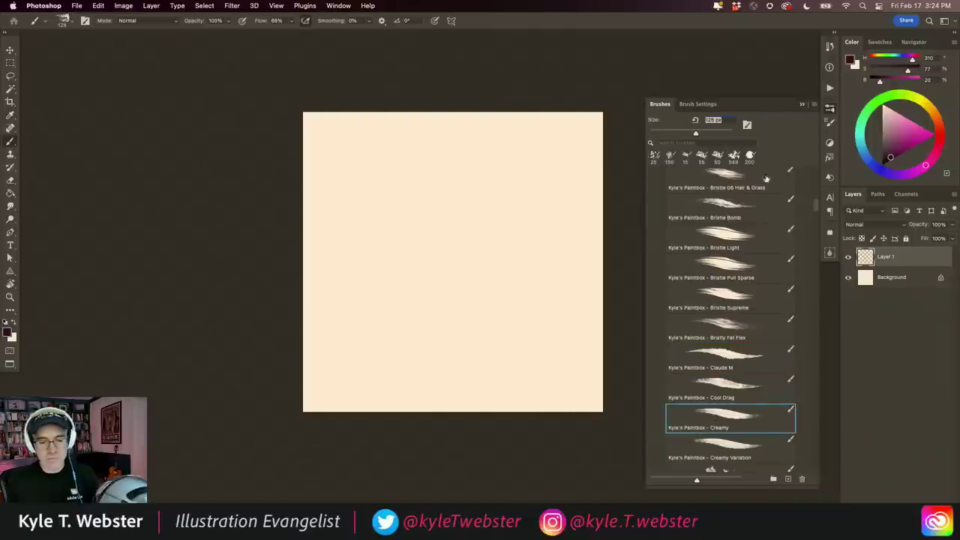
left_click(802, 104)
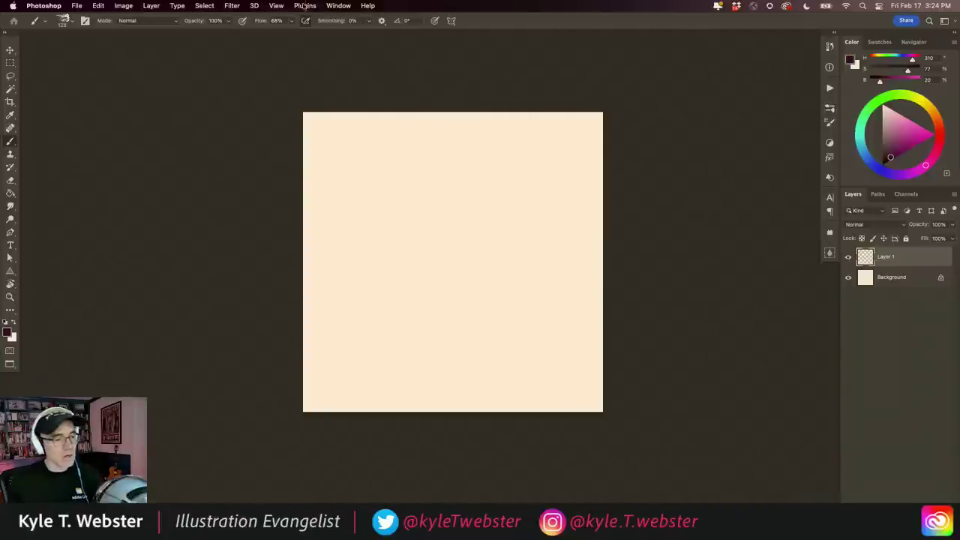
left_click(273, 6)
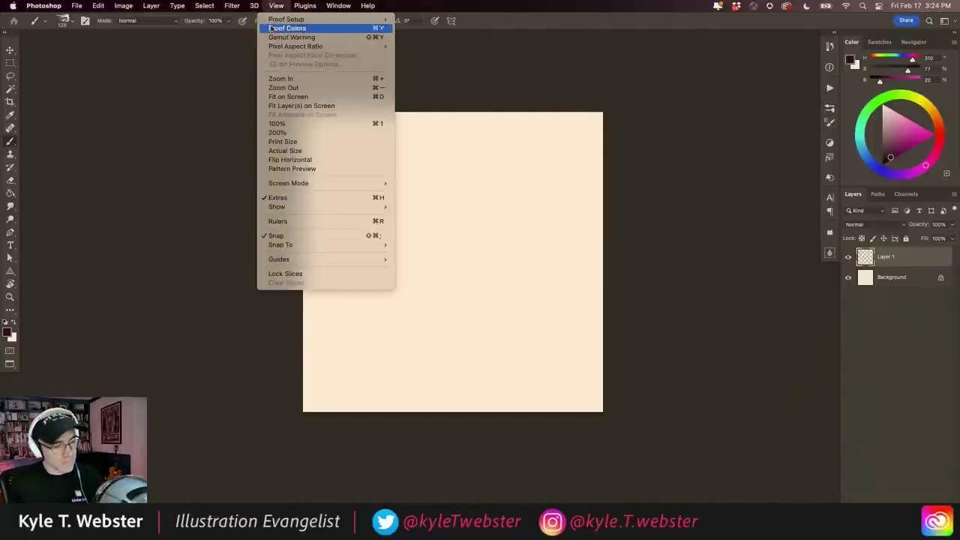
Step: Turn on Pattern Preview and zoom out to see several tile repeats
left_click(273, 171)
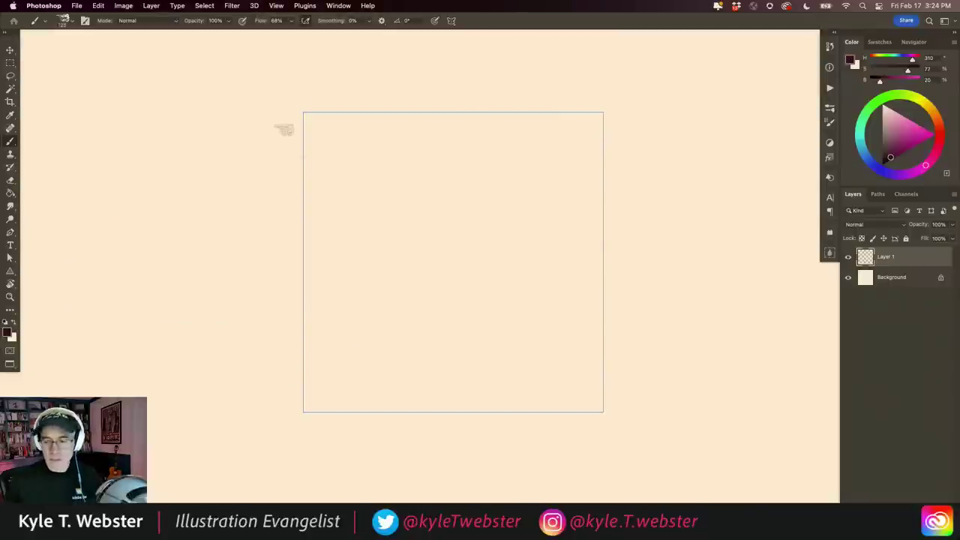
left_click(388, 350, "alt")
left_click_drag(377, 348, 424, 337)
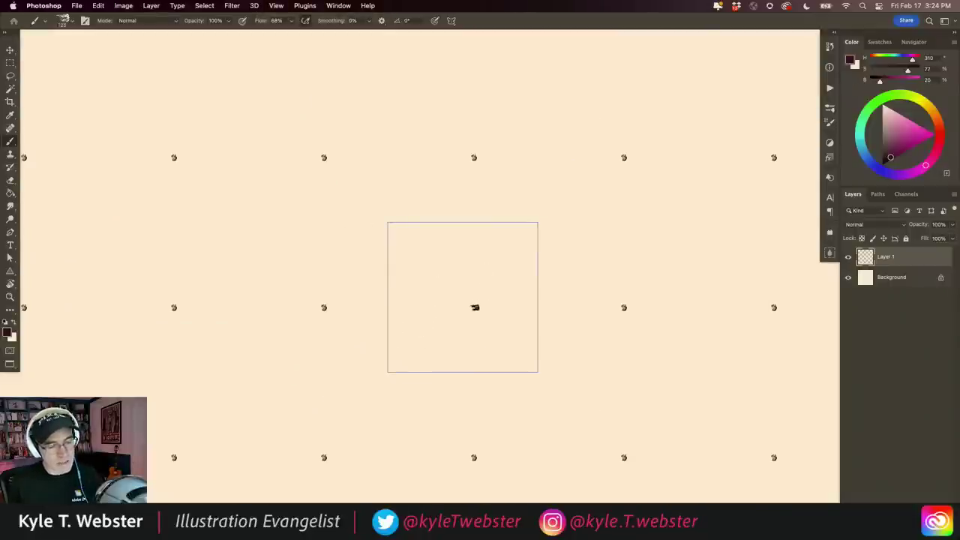
Step: Paint dark curved leaf outlines and linking edges that interlock across the tile
mouse_move(474, 308)
left_mouse_down()
mouse_move(312, 201)
mouse_move(474, 308)
left_mouse_up()
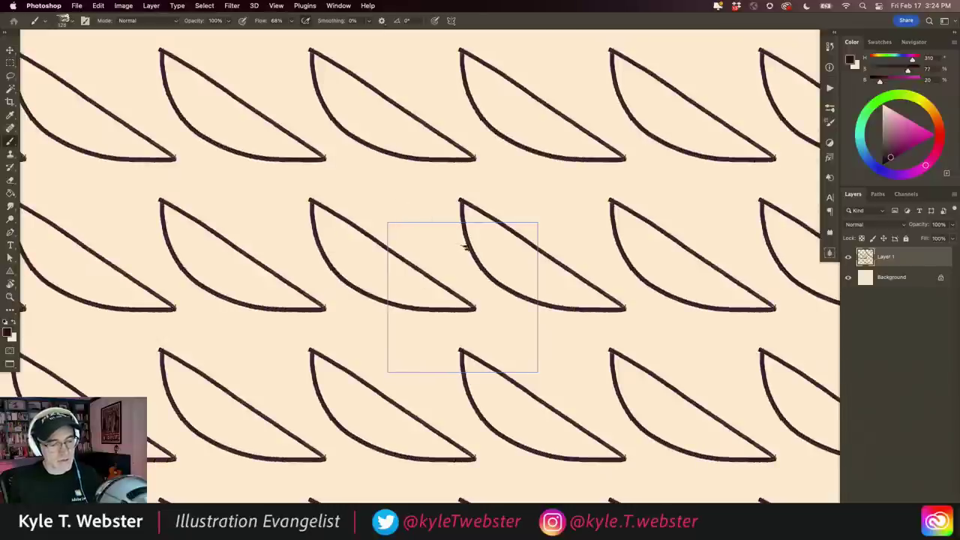
left_click_drag(469, 246, 441, 279)
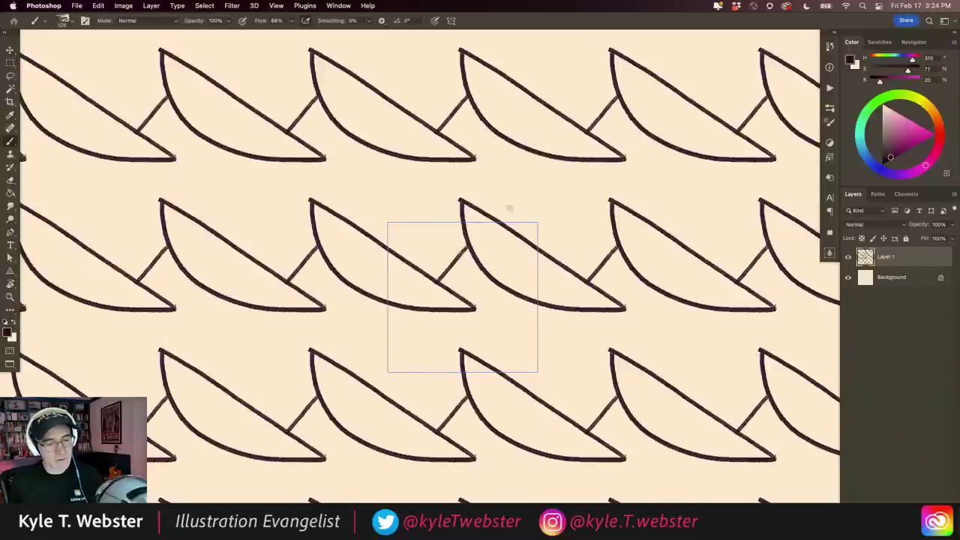
mouse_move(495, 222)
left_mouse_down()
mouse_move(534, 172)
mouse_move(425, 216)
mouse_move(414, 264)
left_mouse_up()
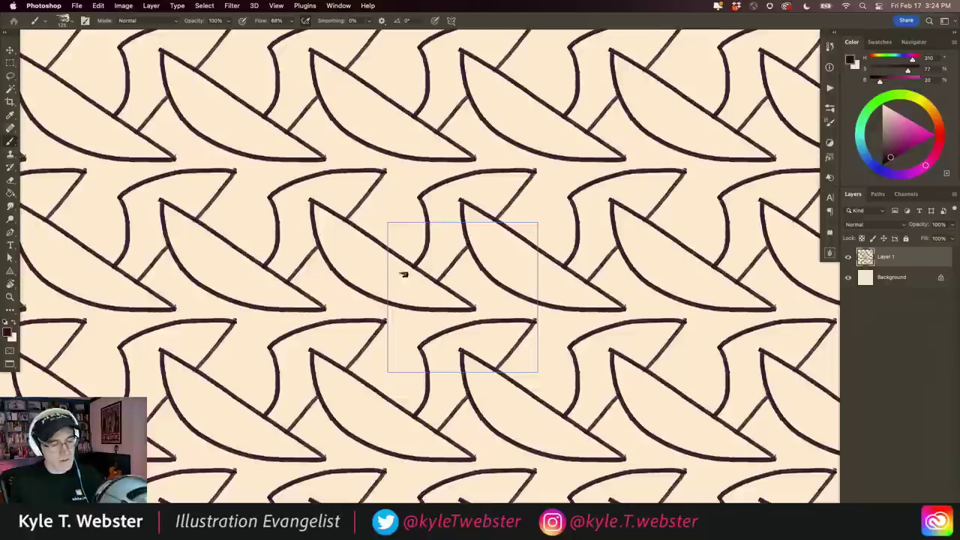
mouse_move(366, 294)
left_mouse_down()
mouse_move(306, 294)
mouse_move(288, 338)
left_mouse_up()
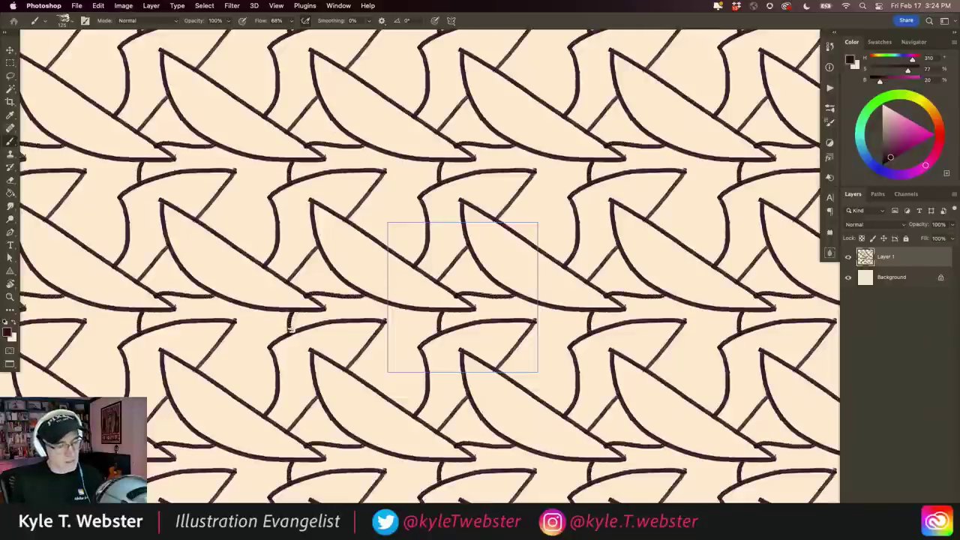
left_click_drag(361, 380, 430, 338)
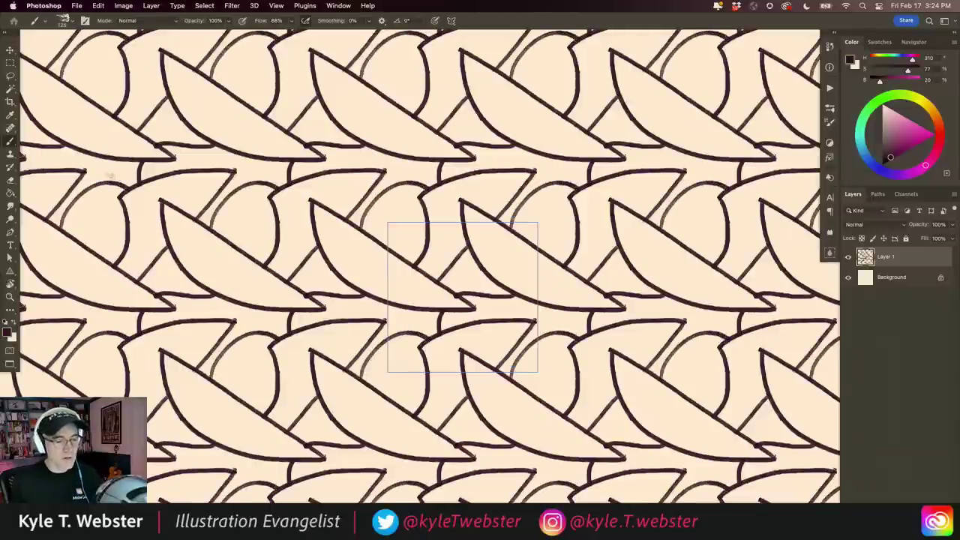
left_click_drag(408, 331, 435, 344)
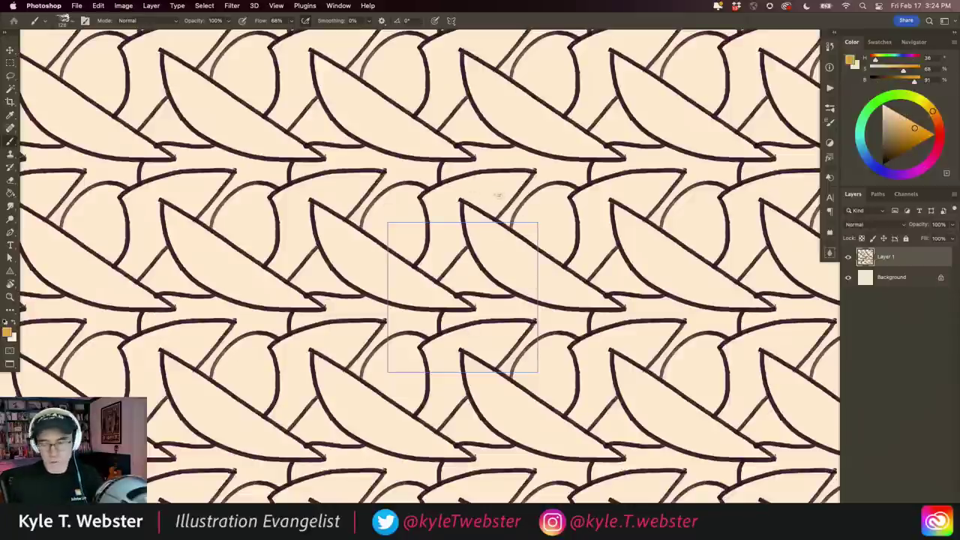
Step: Paint orange into a diagonal band and muted teal into a triangular gap
mouse_move(526, 185)
left_mouse_down()
mouse_move(501, 221)
mouse_move(555, 182)
mouse_move(585, 184)
mouse_move(583, 174)
mouse_move(611, 161)
mouse_move(529, 161)
mouse_move(559, 169)
mouse_move(540, 174)
mouse_move(501, 148)
mouse_move(525, 153)
mouse_move(472, 150)
mouse_move(439, 177)
mouse_move(518, 162)
mouse_move(492, 158)
mouse_move(502, 159)
left_mouse_up()
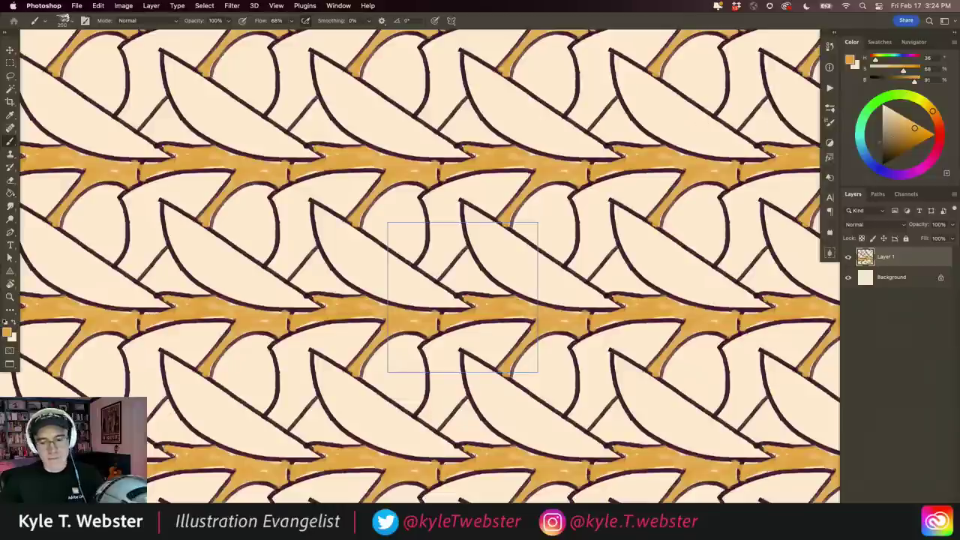
left_click(861, 128)
left_click(892, 141)
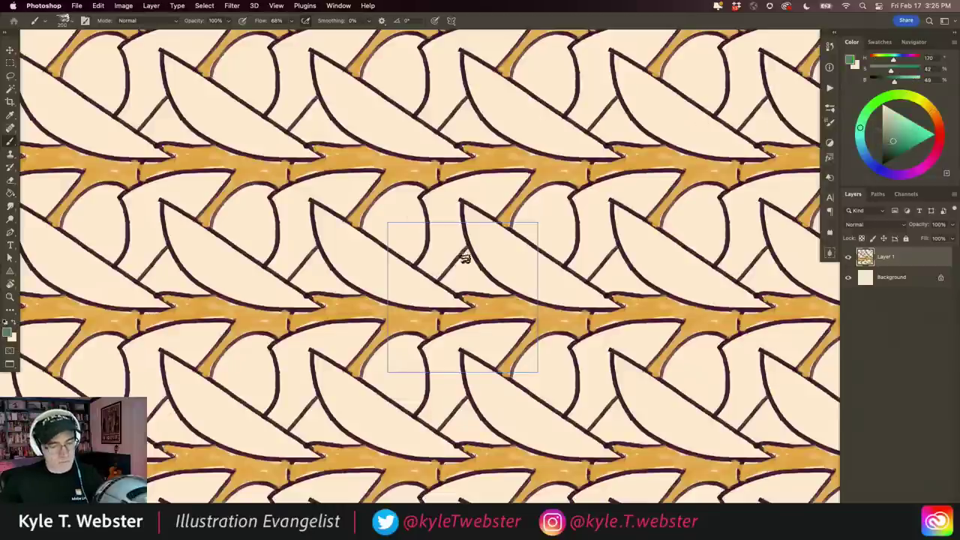
mouse_move(470, 251)
left_mouse_down()
mouse_move(450, 287)
mouse_move(497, 291)
mouse_move(472, 257)
mouse_move(489, 274)
mouse_move(456, 268)
mouse_move(451, 277)
mouse_move(478, 281)
mouse_move(464, 264)
left_mouse_up()
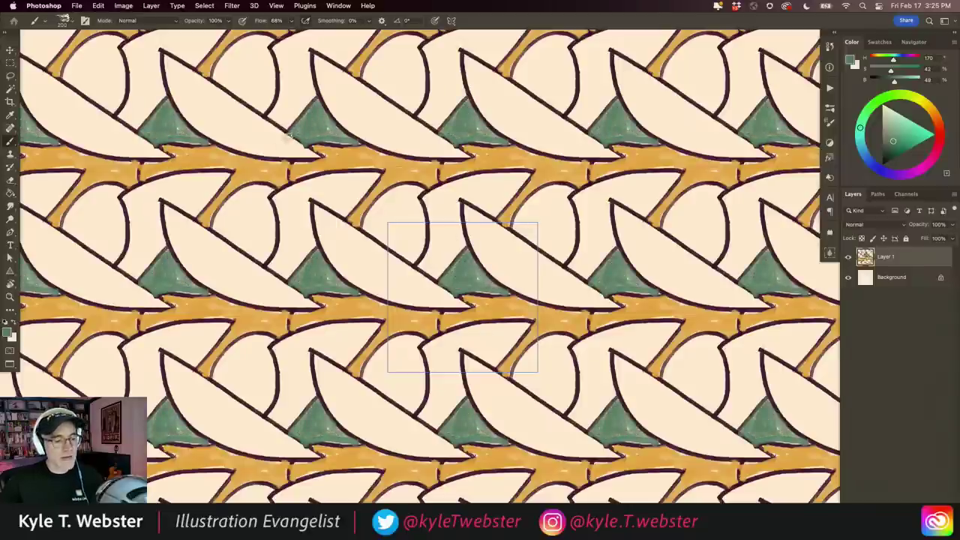
Step: Switch the colour to pink and turn off Pattern Preview to show one tile
left_click(925, 165)
left_click(912, 130)
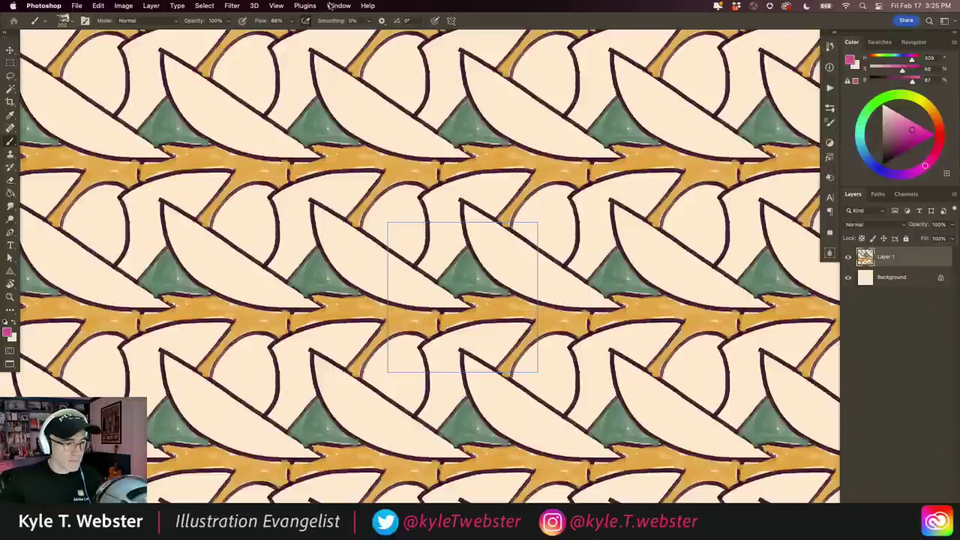
left_click(330, 6)
left_click(292, 168)
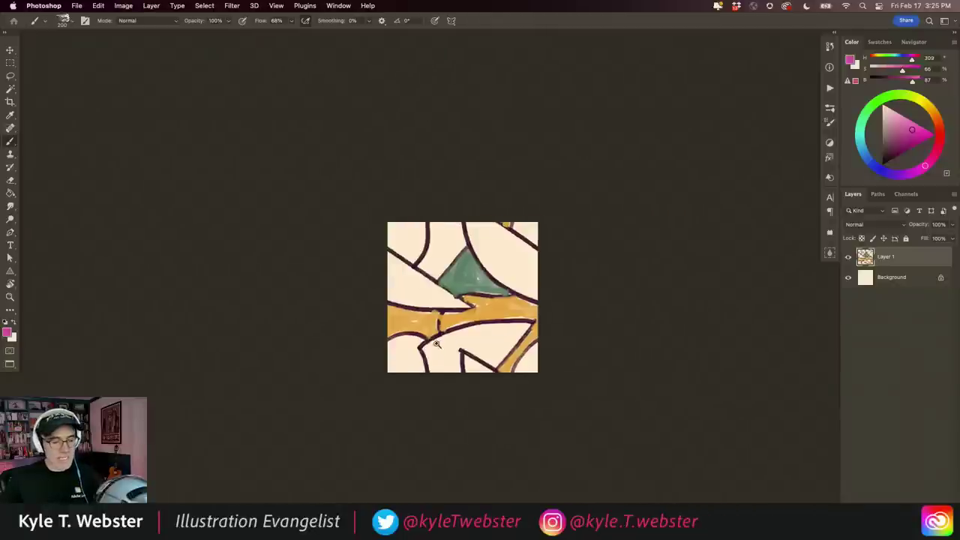
Step: Save the tile via Edit > Define Pattern as 'Pattern 2', then start a new document
scroll(427, 337, "up", 2)
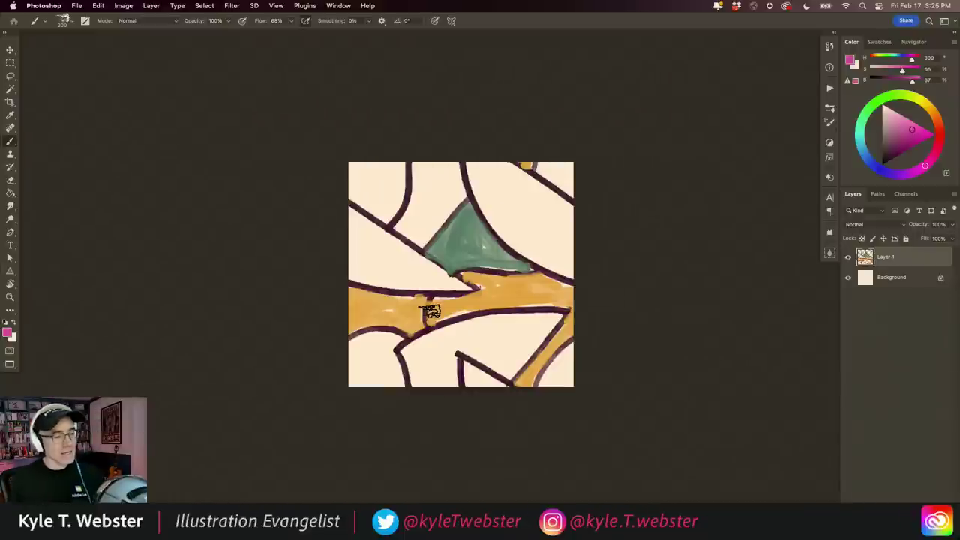
left_click(98, 5)
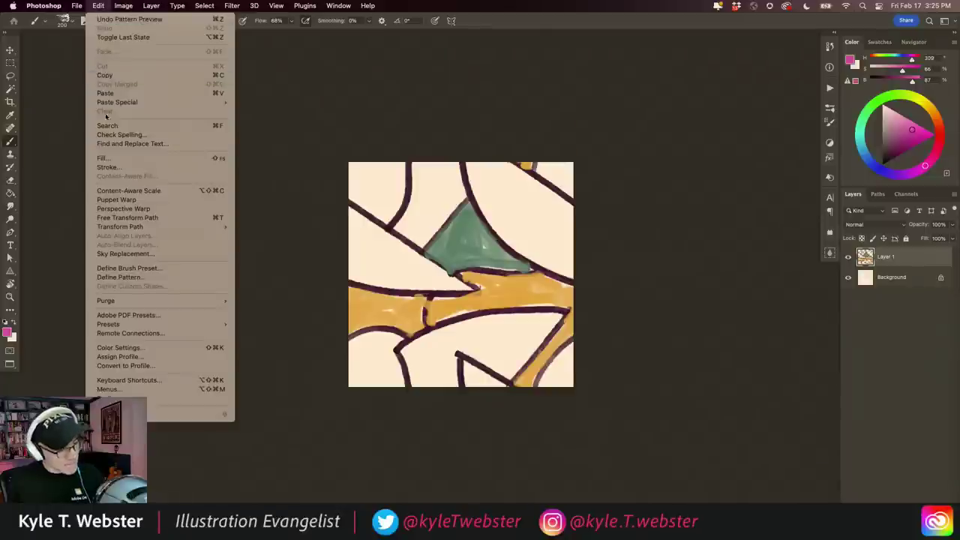
left_click(114, 277)
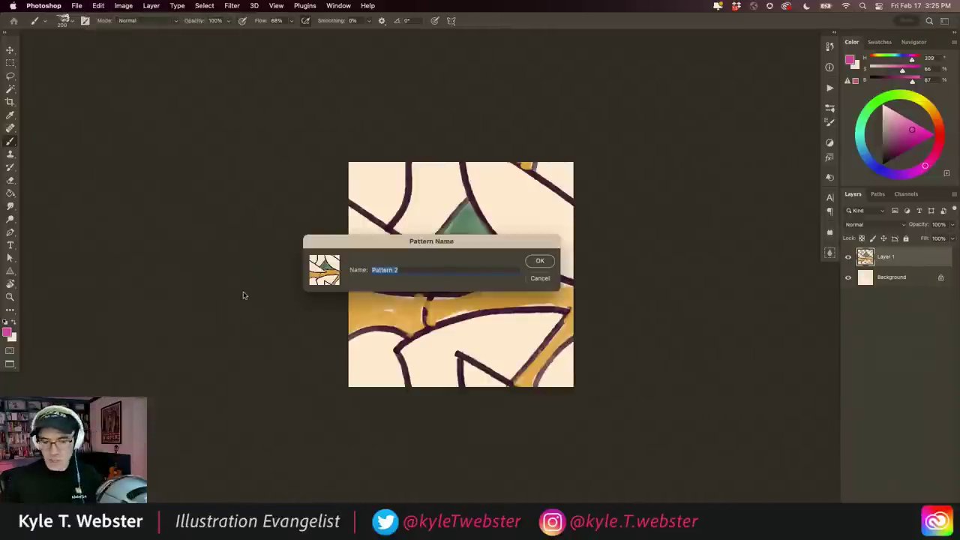
key("Return")
key("super+n")
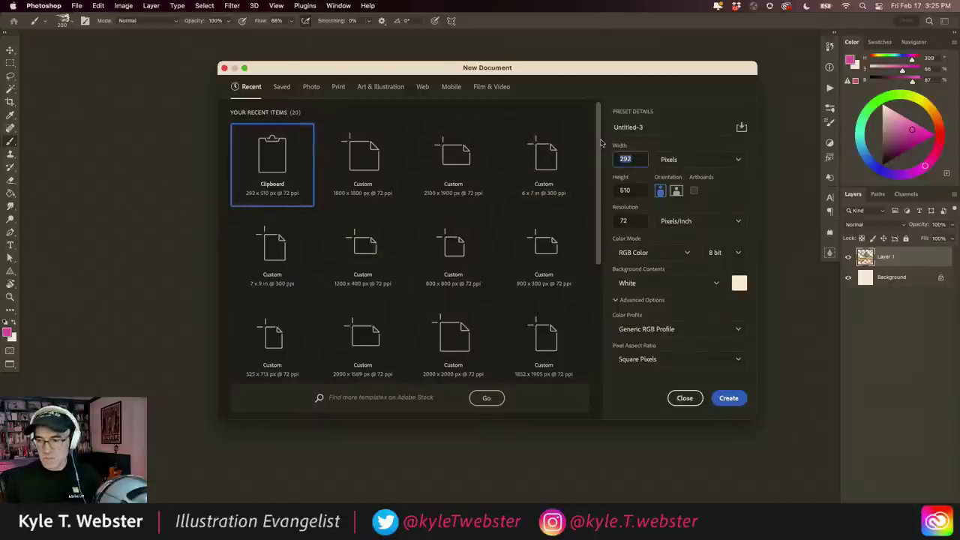
Step: Create a new 8000 × 8000 px square document
key("Tab")
type("8000")
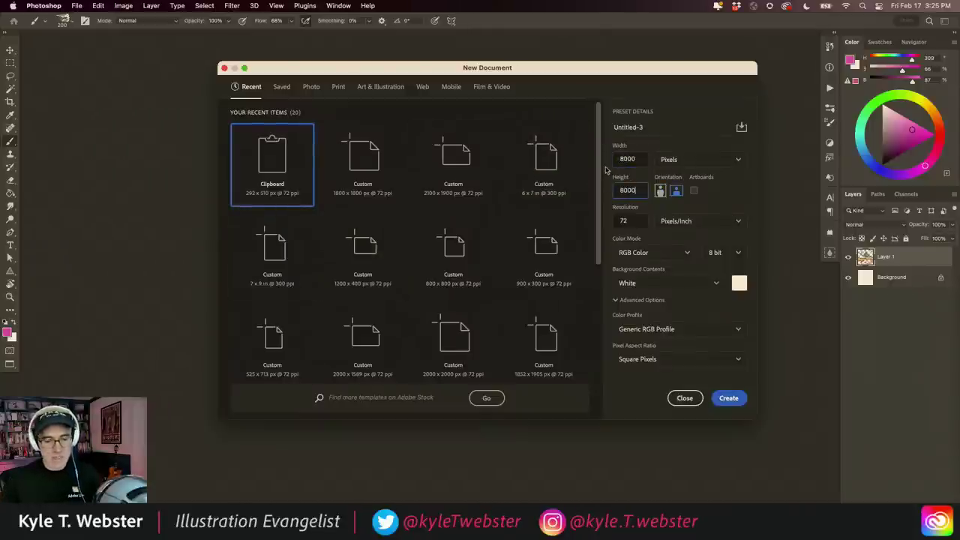
key("Return")
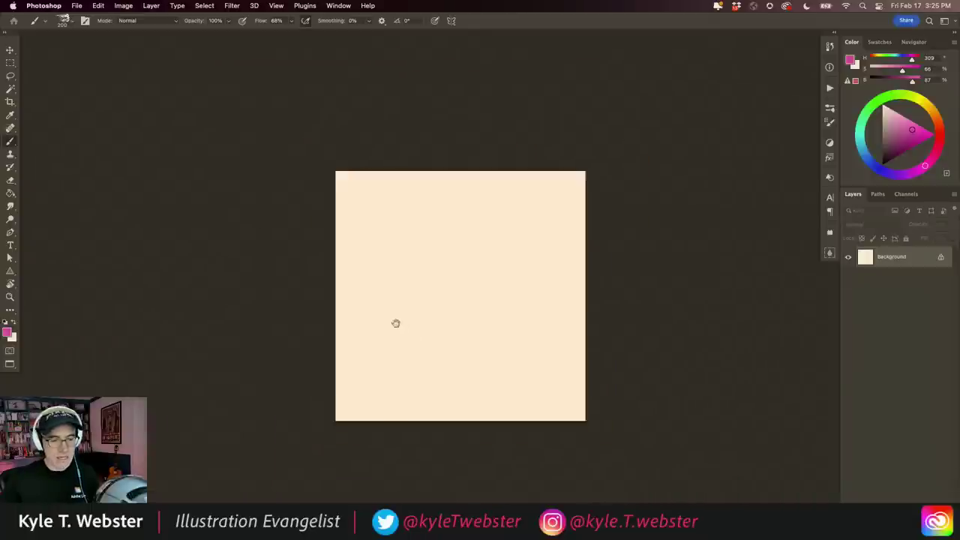
Step: Fill the new canvas with the newly saved leaf pattern via Edit > Fill
left_click(98, 5)
left_click(105, 158)
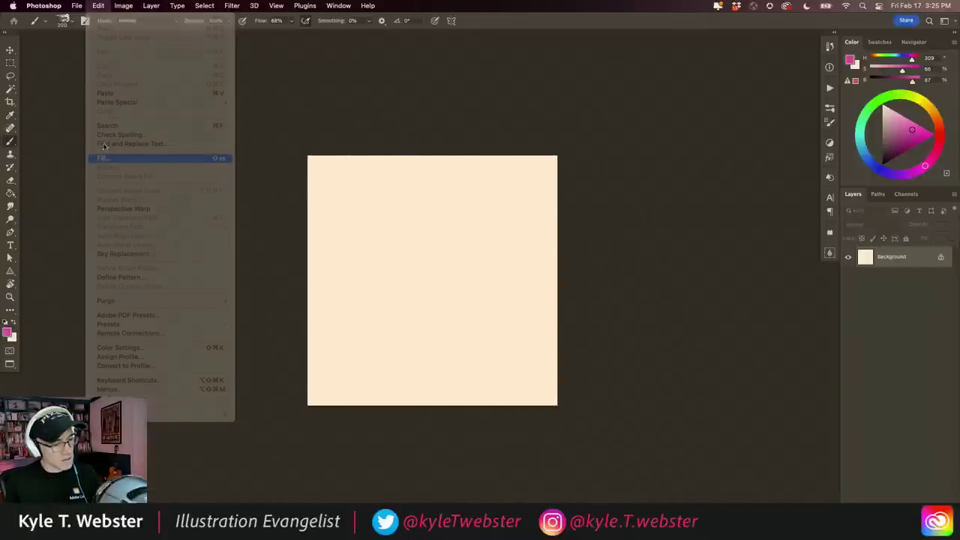
left_click(322, 216)
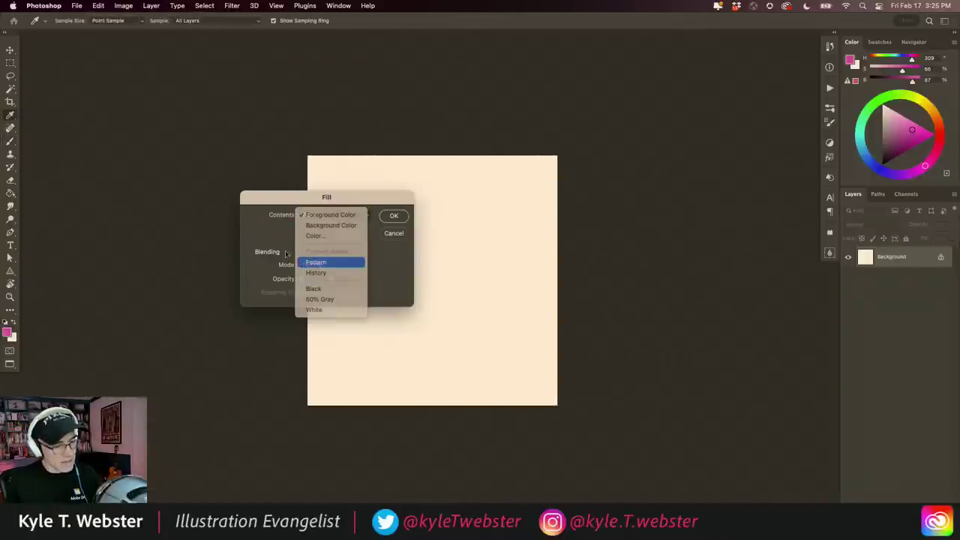
left_click(316, 261)
scroll(352, 324, "down", 5)
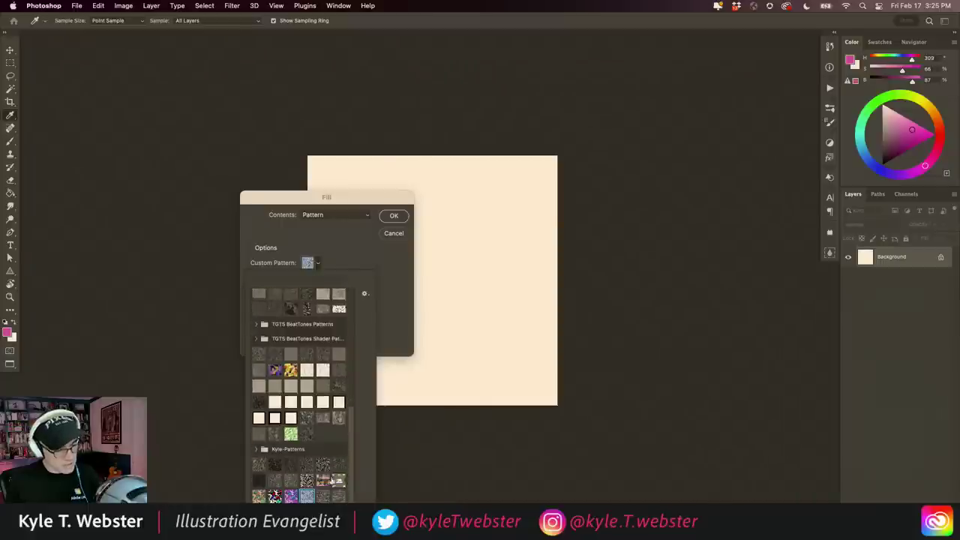
left_click(266, 467)
left_click(385, 219)
key("b")
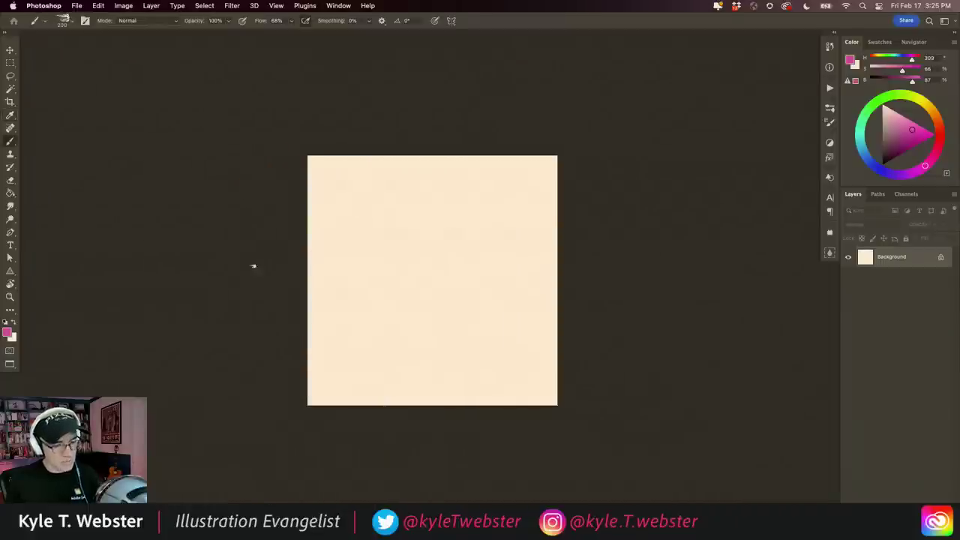
Step: Add a new empty Layer 1 and fill it with the same leaf pattern
key("ctrl+shift+alt+n")
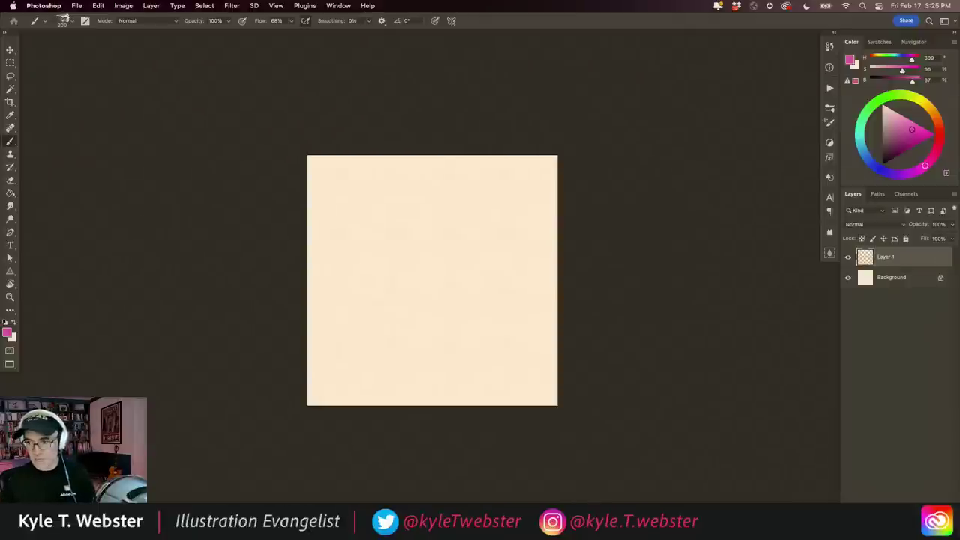
left_click(99, 6)
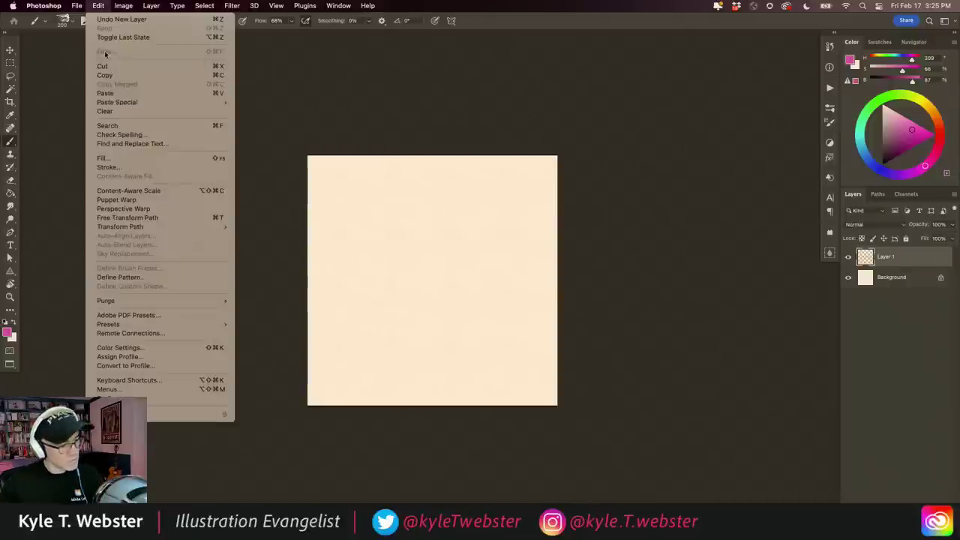
left_click(96, 157)
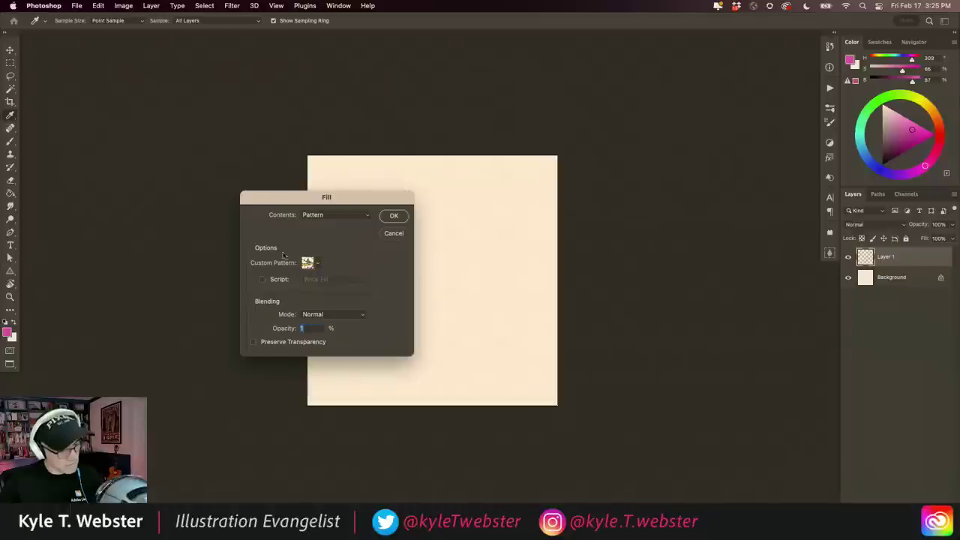
left_click(393, 215)
key("b")
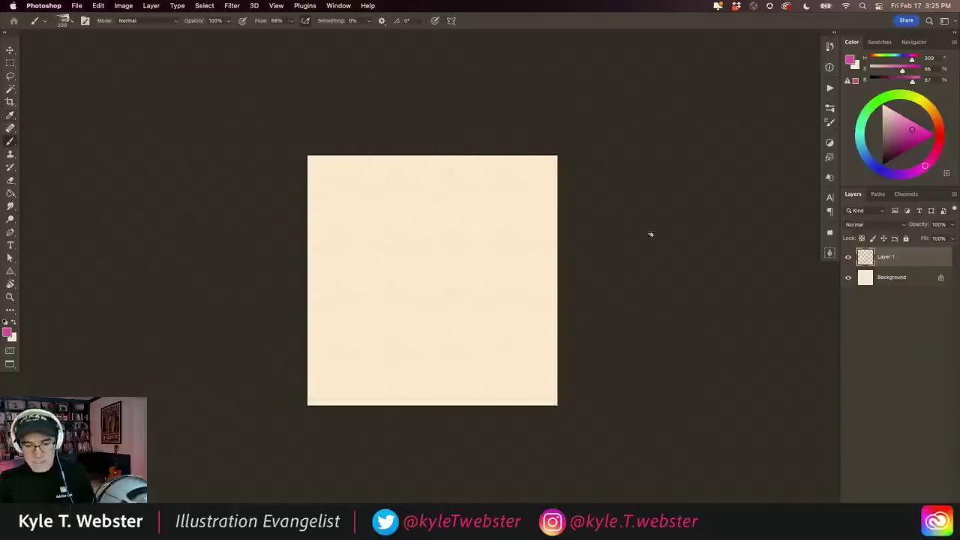
left_click_drag(392, 304, 356, 323)
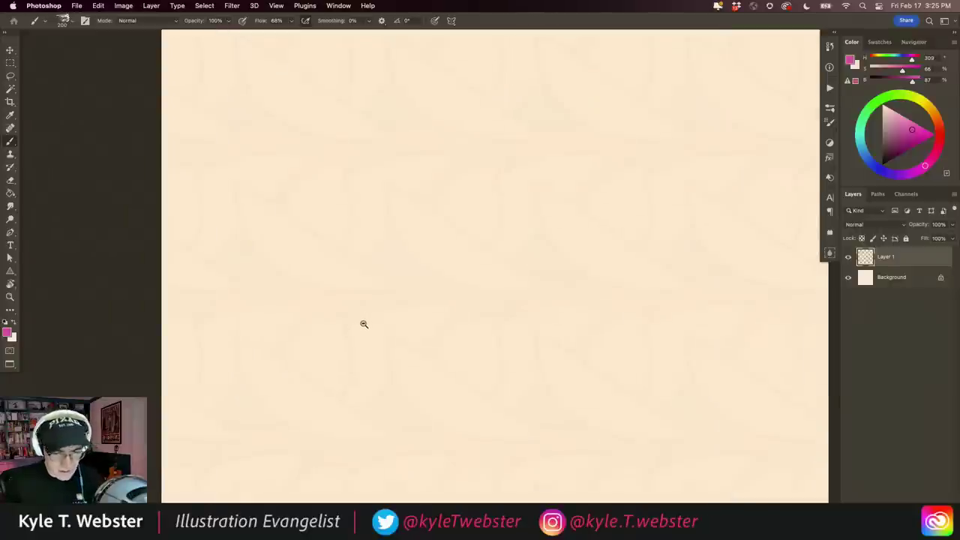
left_click(363, 324, "alt")
Step: Duplicate the pattern layer repeatedly with Cmd+J to strengthen the leaf pattern
key("super+j")
key("super+j")
key("super+j")
key("super+j")
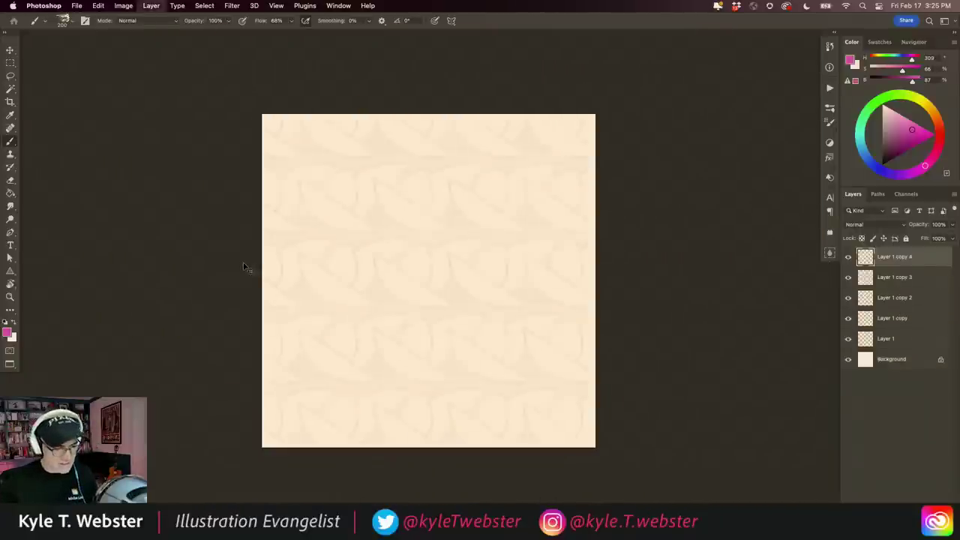
key("super+j")
key("super+j")
key("super+j")
key("super+j")
key("super+j")
key("super+j")
key("super+j")
key("super+j")
key("super+j")
key("super+j")
key("super+j")
key("super+j")
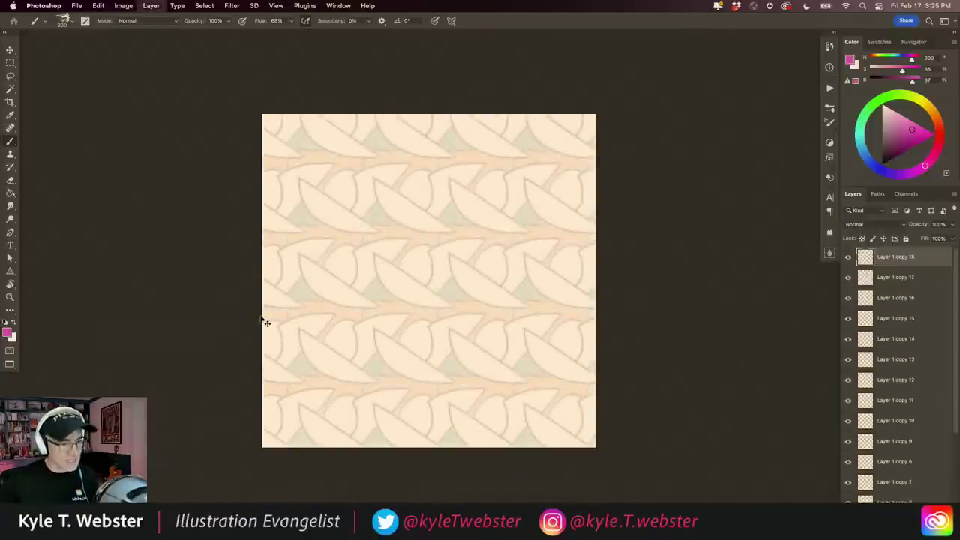
key("super+j")
key("super+j")
key("super+j")
key("super+j")
key("super+j")
key("super+j")
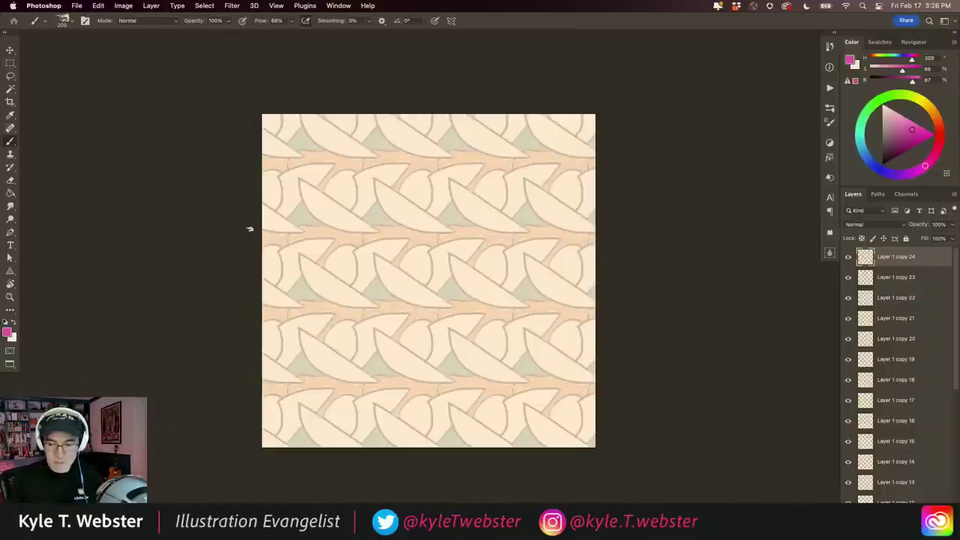
left_click(360, 316)
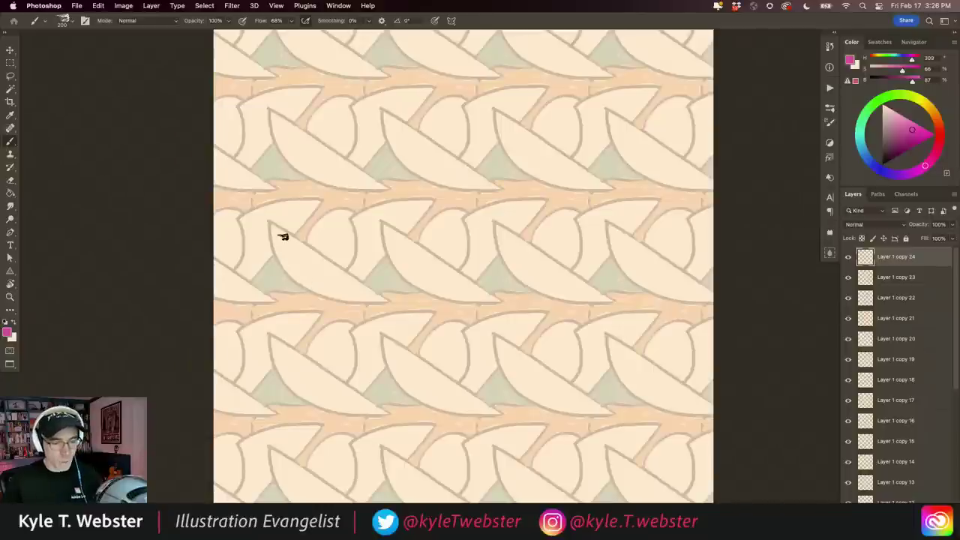